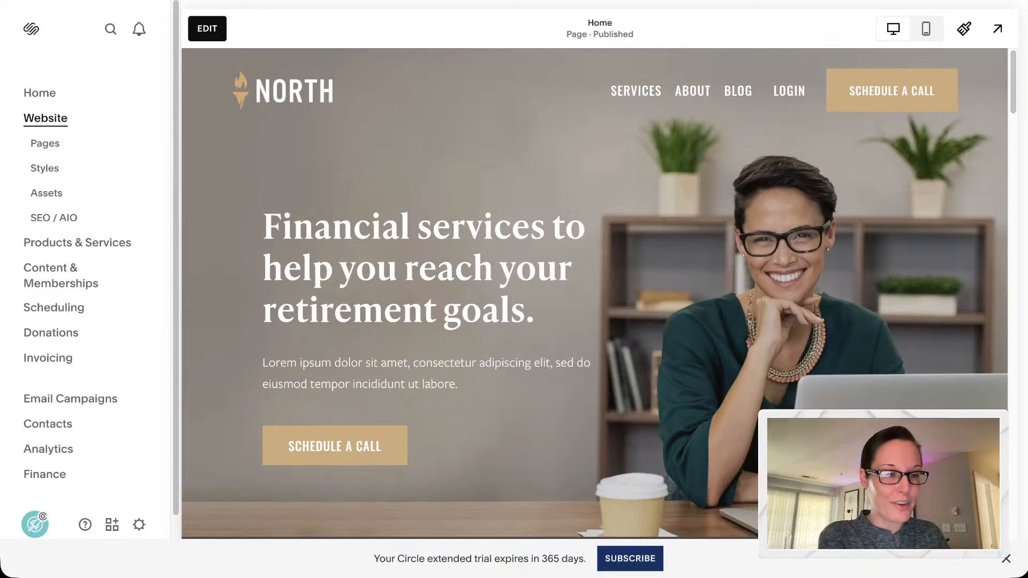
Step: Review the published home page from the hero down to the pricing packages and How It Works section
drag(1026, 577, 954, 573)
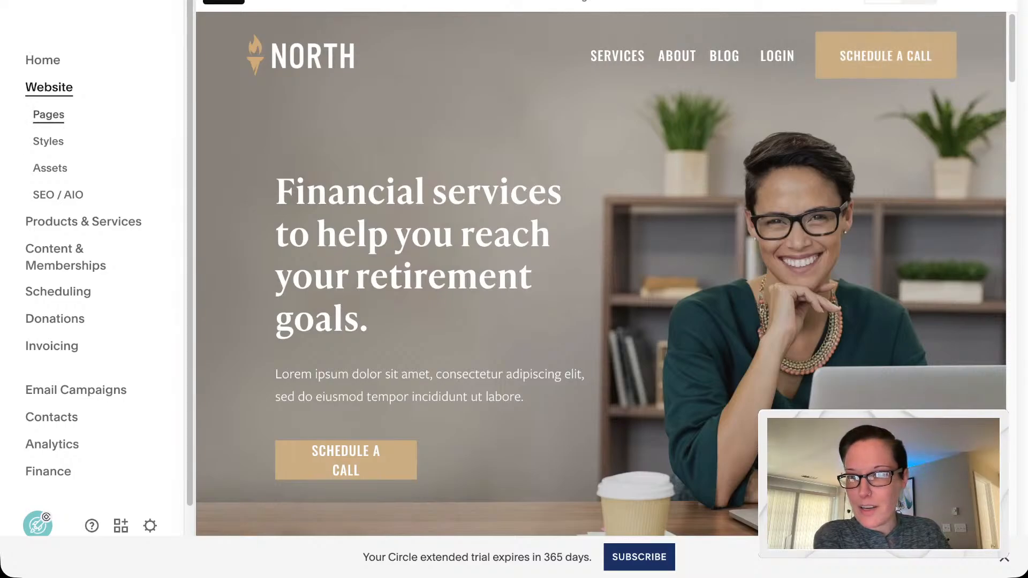
click(48, 114)
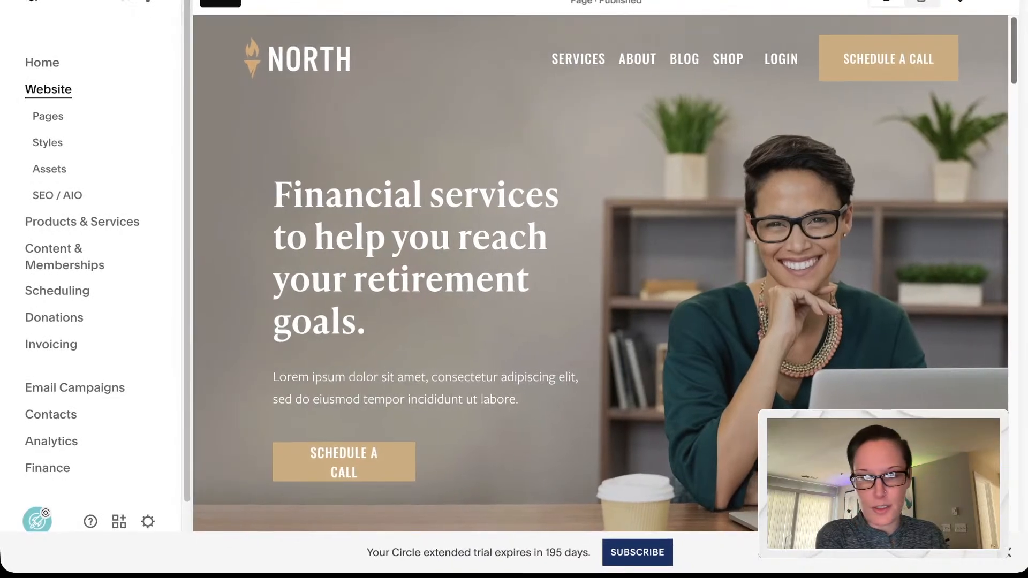
scroll(605, 273, down, 10)
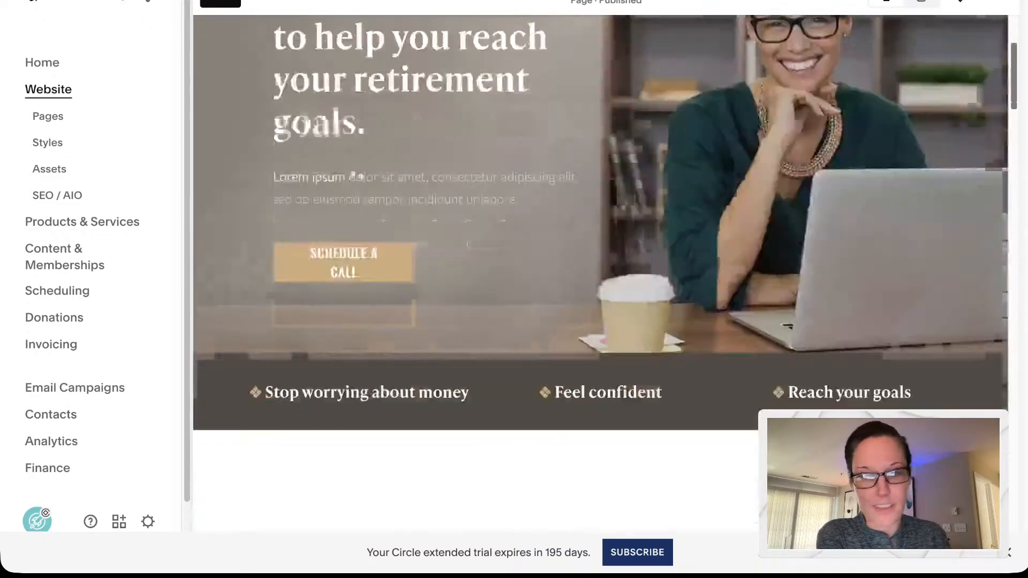
scroll(600, 273, down, 15)
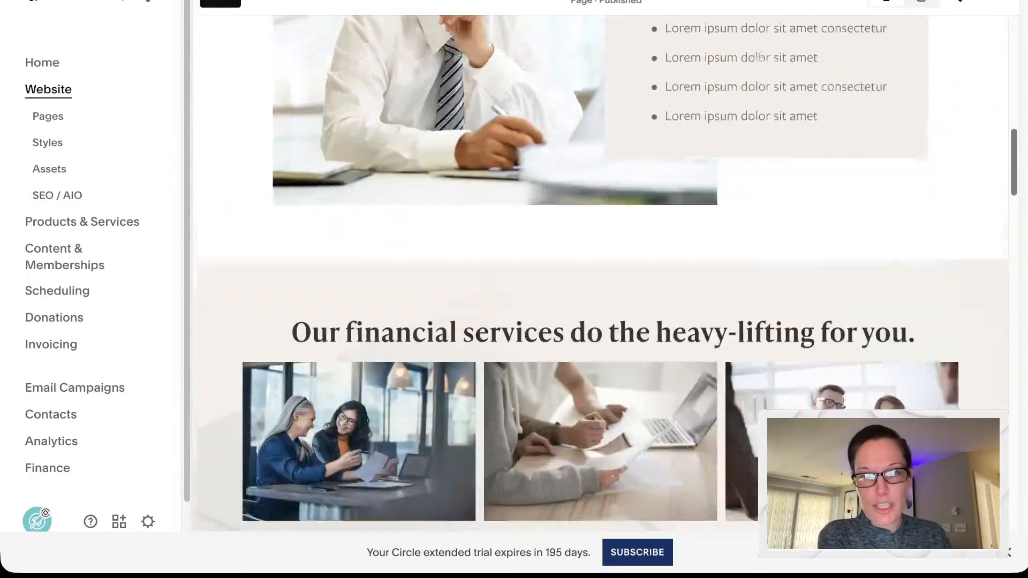
scroll(600, 273, down, 10)
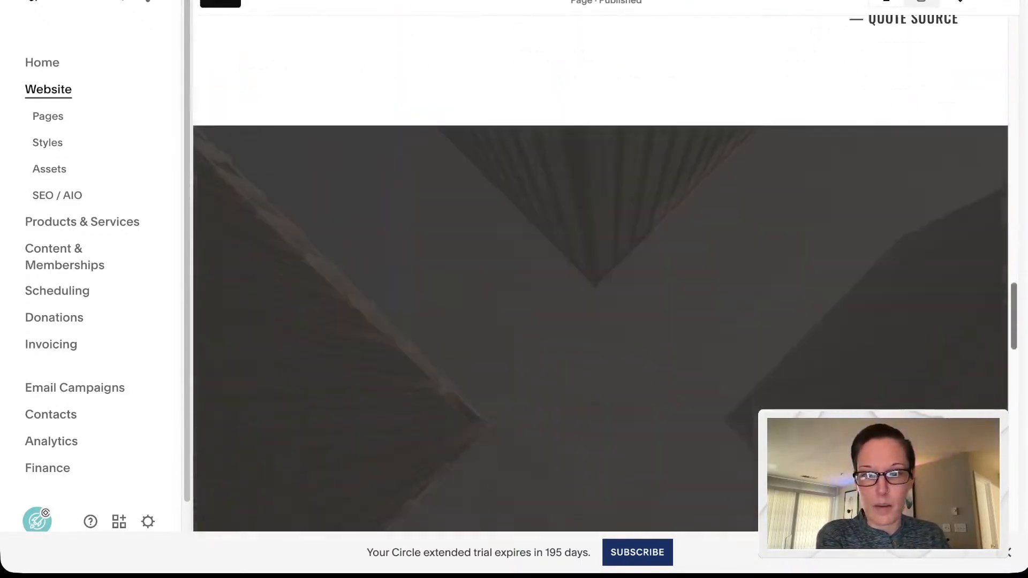
scroll(600, 273, down, 4)
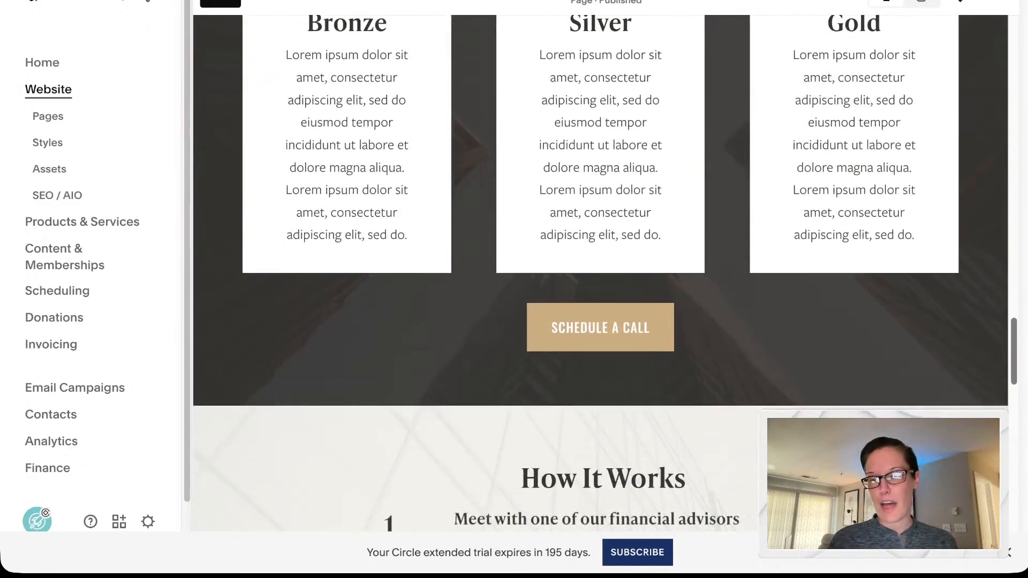
scroll(599, 273, up, 12)
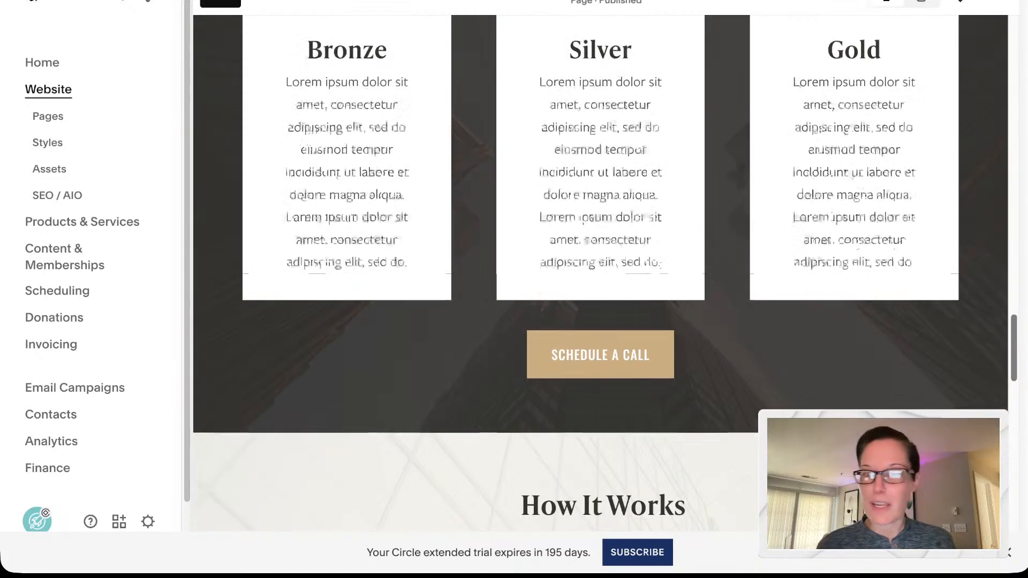
scroll(599, 273, up, 2)
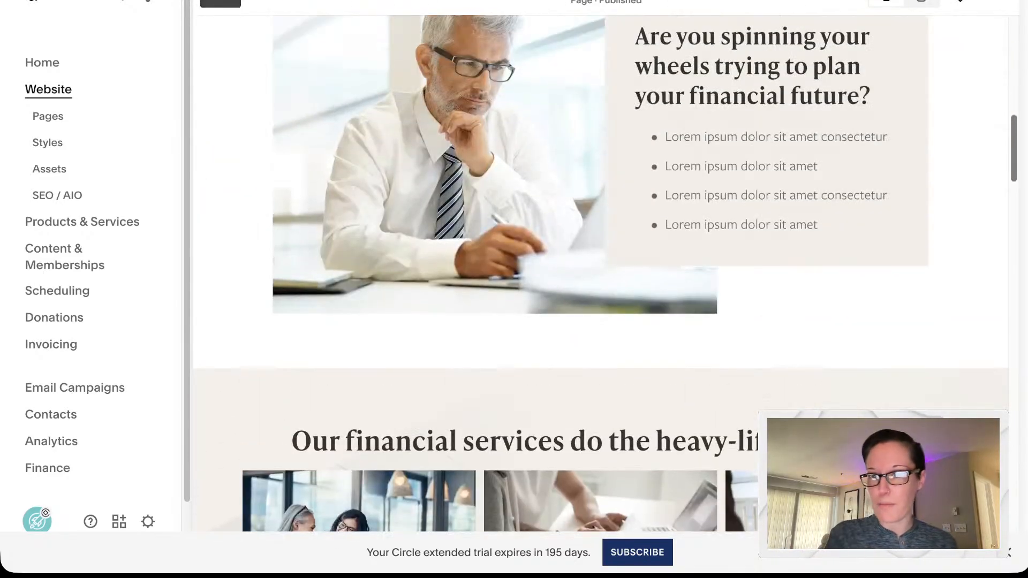
Step: Open the home page for editing and show the layout grid over the hero and benefits sections
click(220, 2)
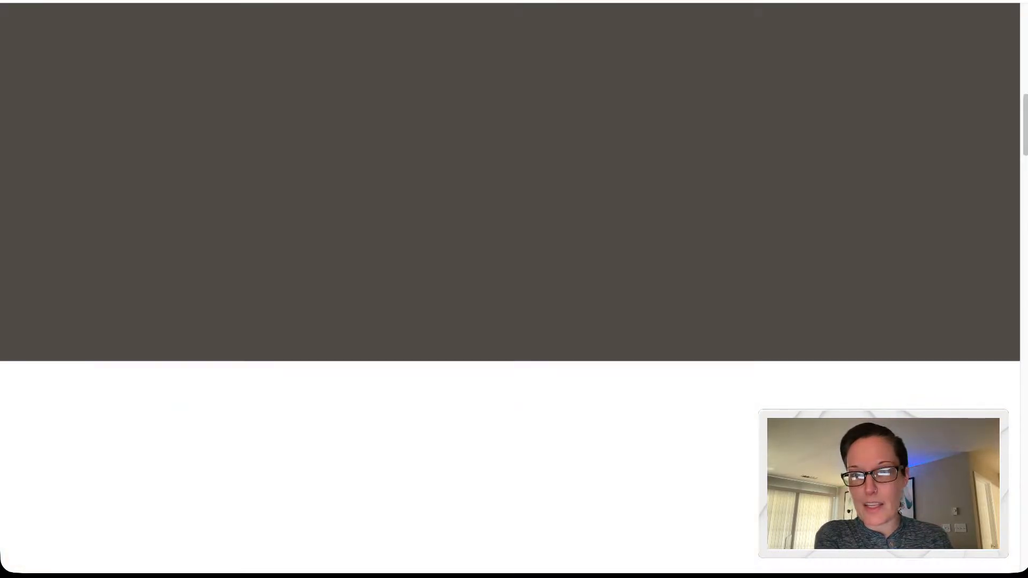
scroll(407, 321, up, 8)
scroll(407, 321, down, 6)
scroll(407, 322, up, 6)
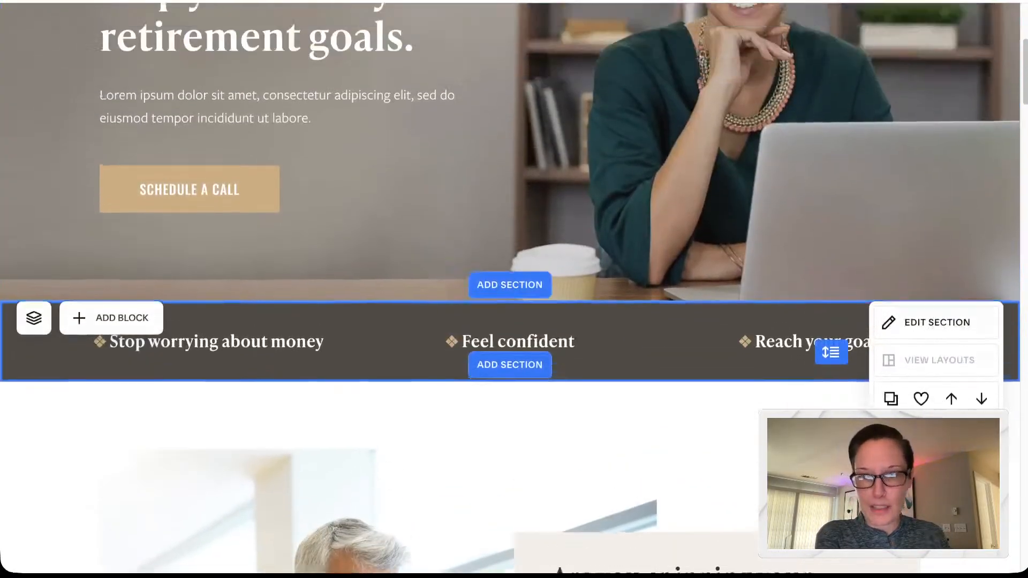
scroll(514, 289, down, 4)
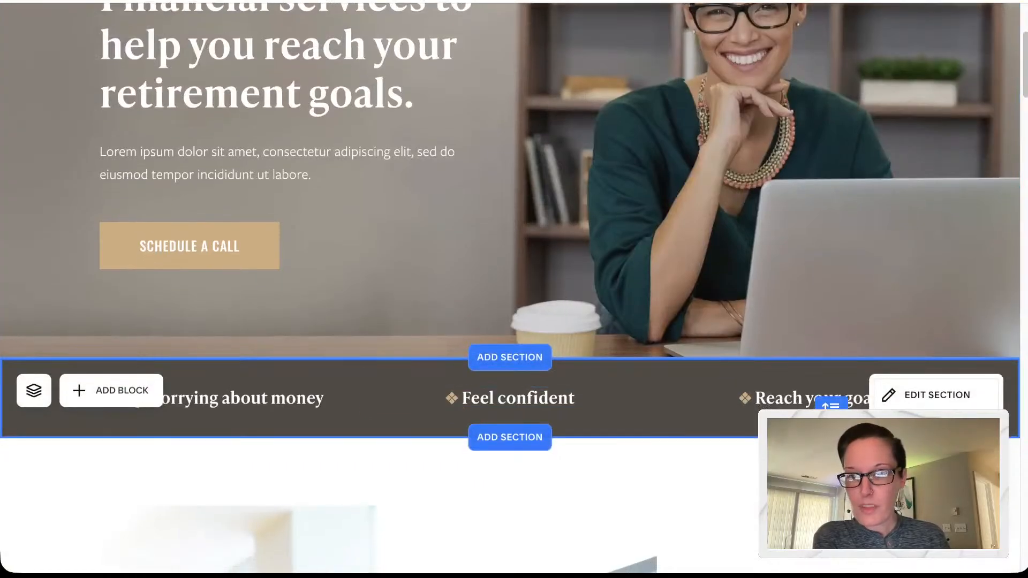
scroll(419, 248, up, 2)
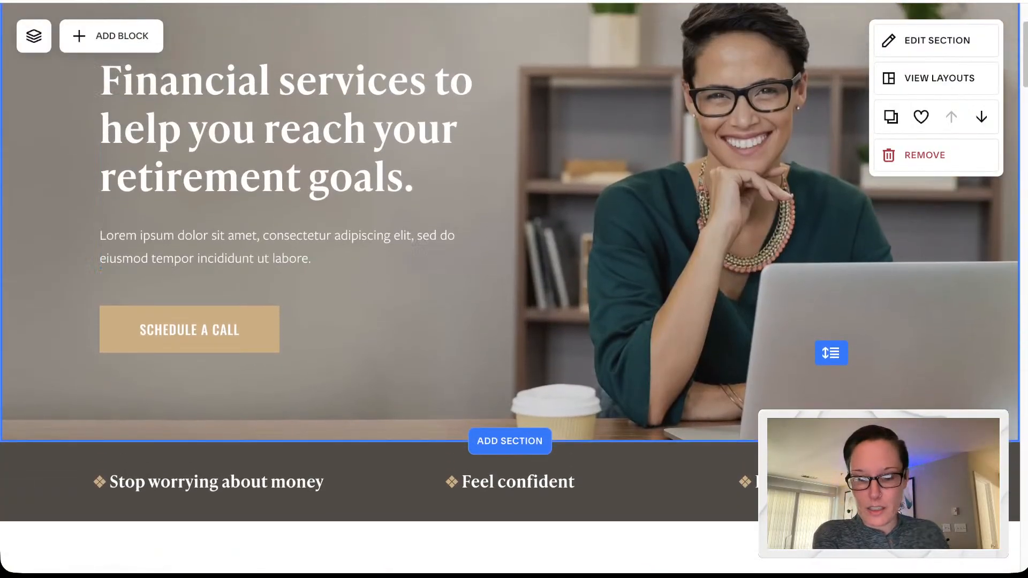
key(g)
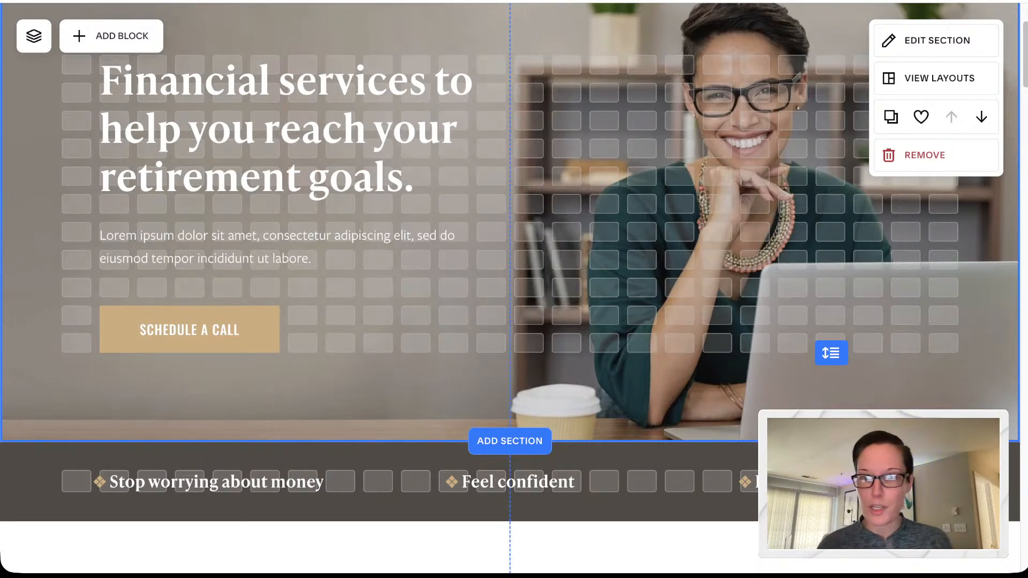
Step: Select the hero's Schedule a Call button, check the hero and benefits sections in mobile view, and return to desktop view
mouse_move(190, 330)
mouse_down()
mouse_move(189, 303)
mouse_move(189, 330)
mouse_up()
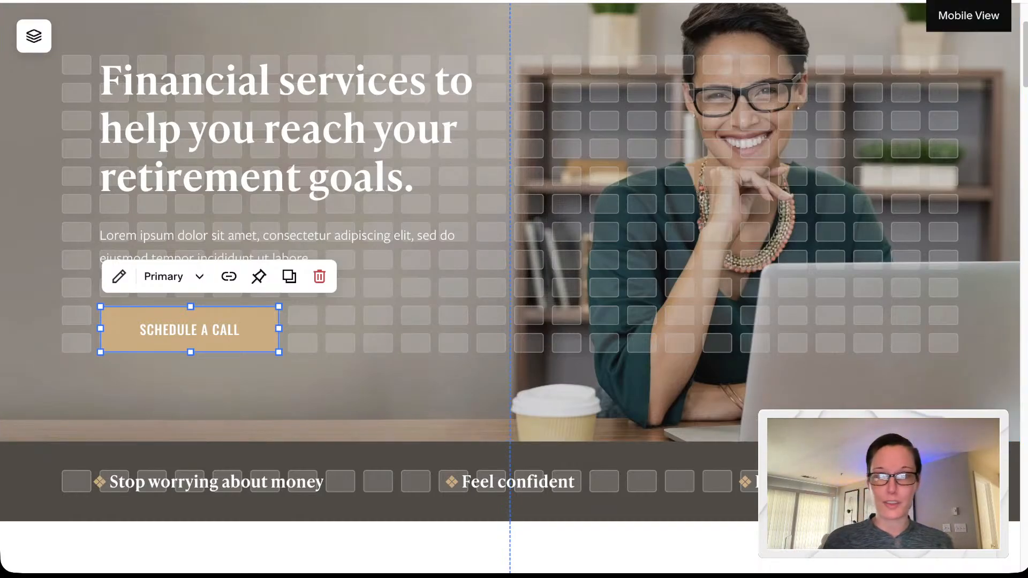
click(969, 1)
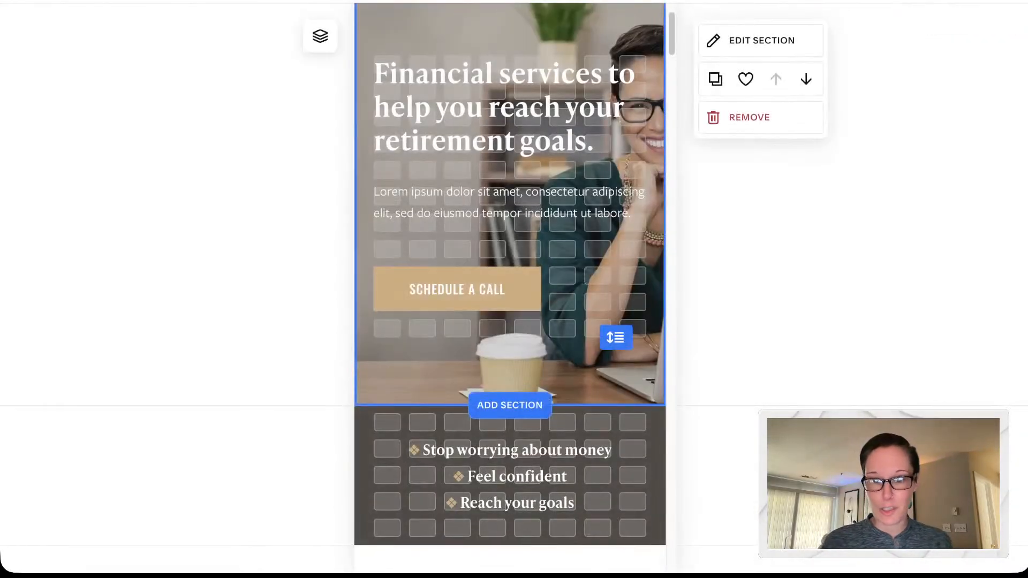
scroll(510, 290, down, 3)
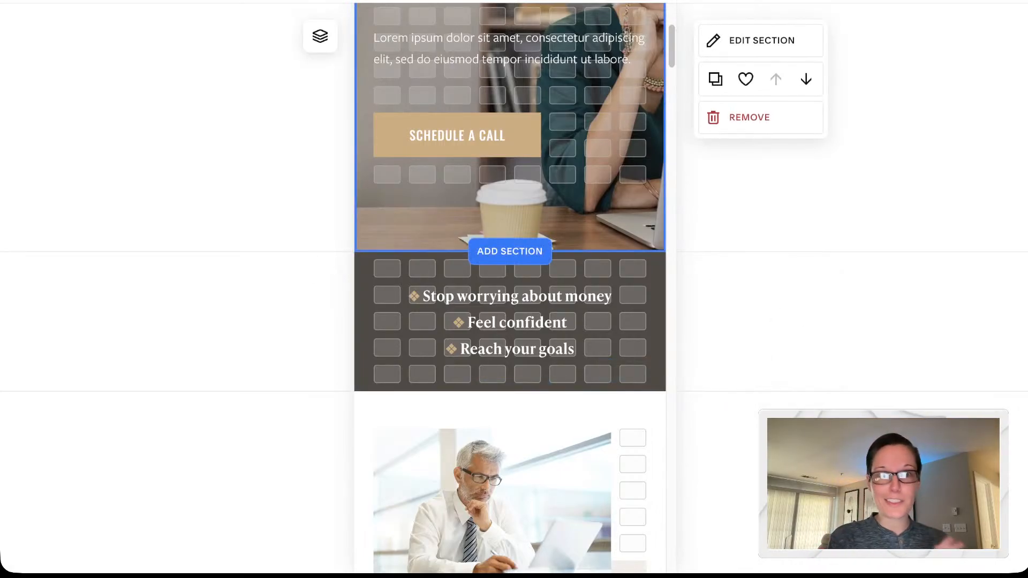
click(934, 1)
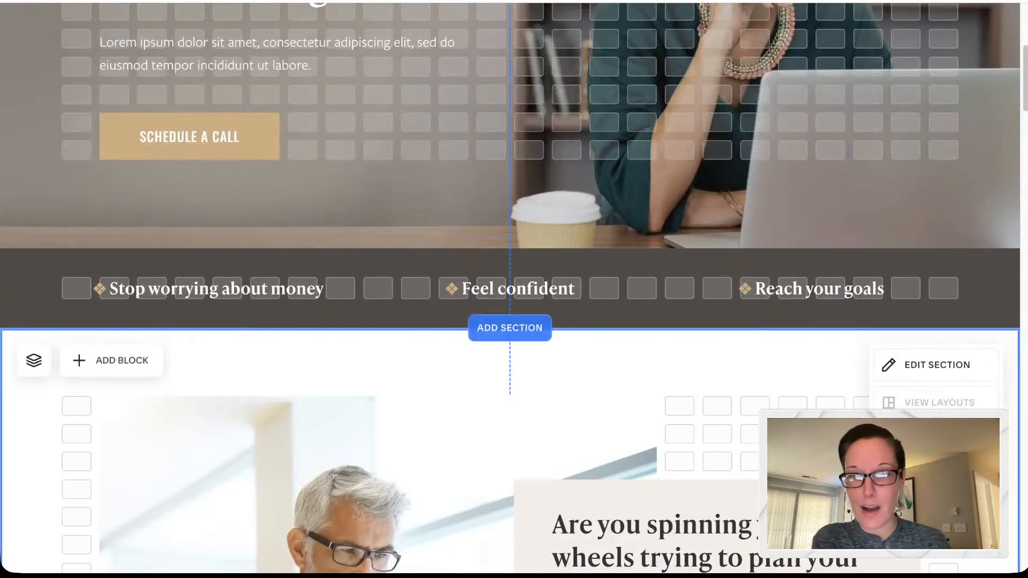
Step: Look over the hero and the sections below it, hide the layout grid, and exit the page editor without saving
scroll(509, 289, up, 3)
scroll(510, 289, up, 1)
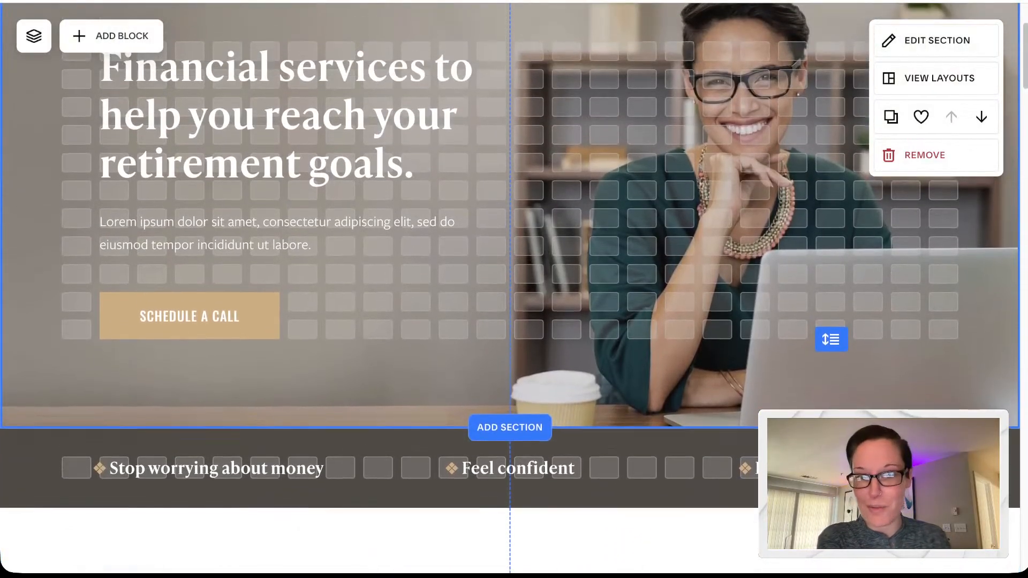
scroll(510, 289, up, 3)
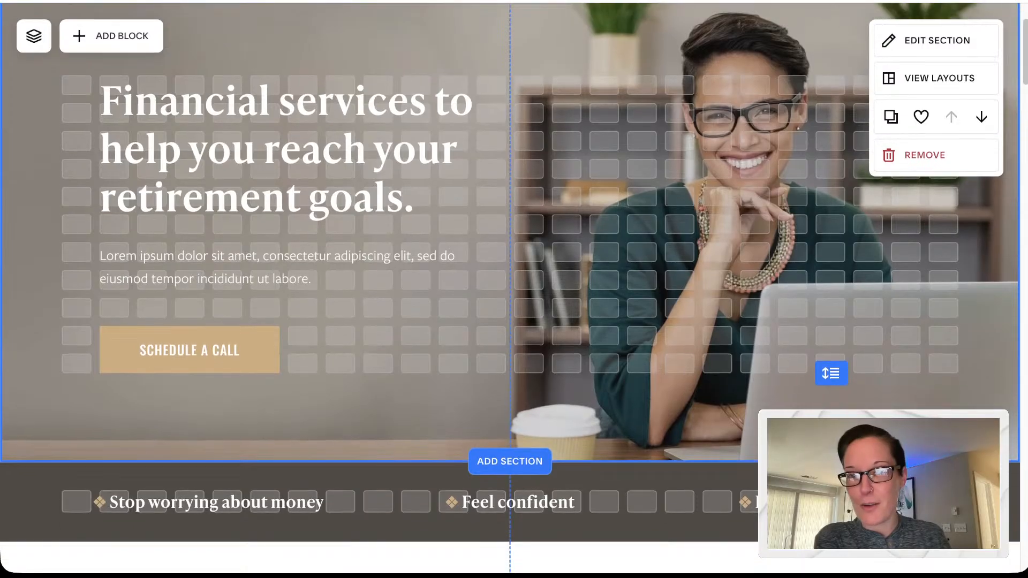
scroll(510, 290, down, 8)
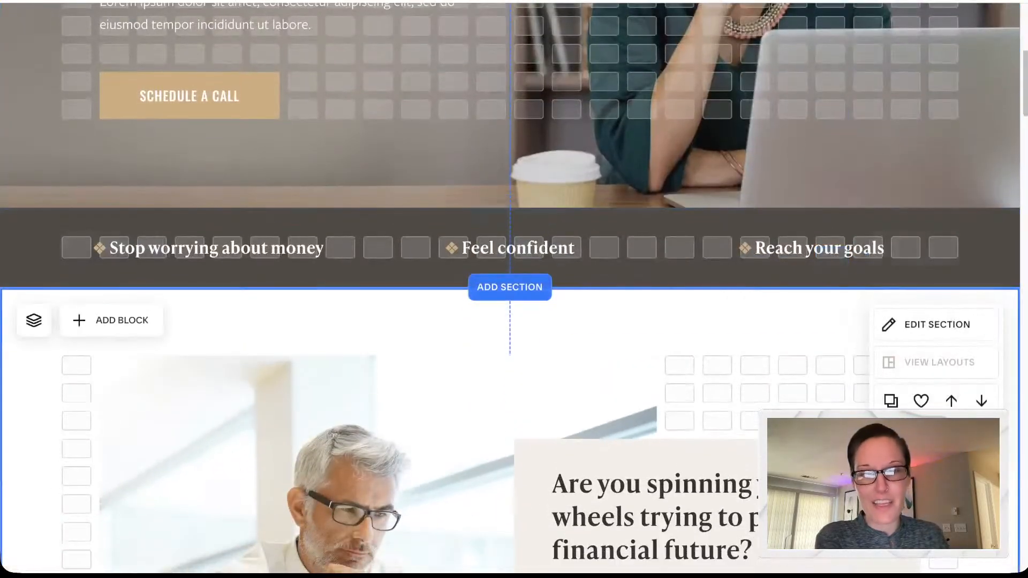
scroll(509, 289, up, 8)
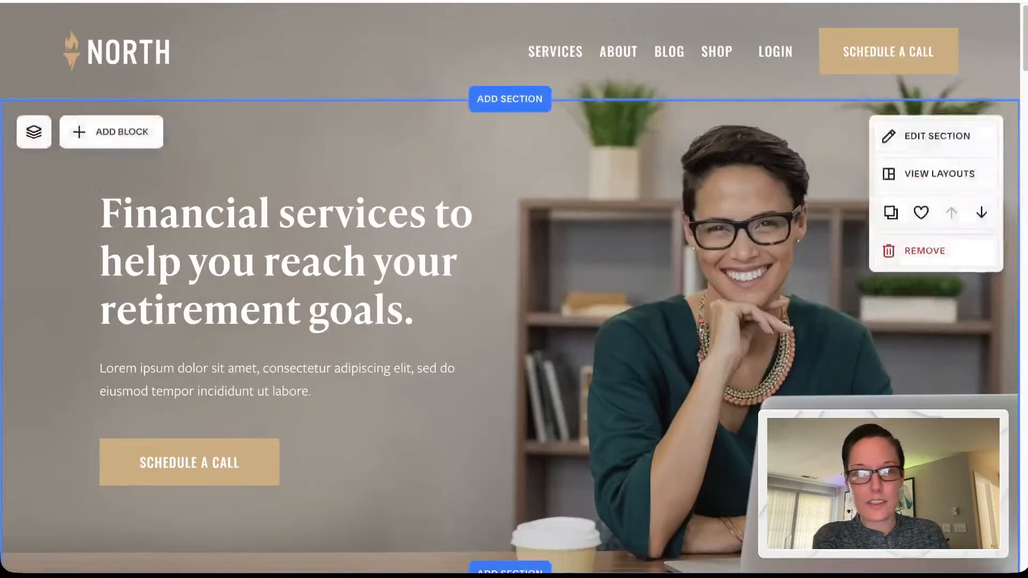
click(72, 1)
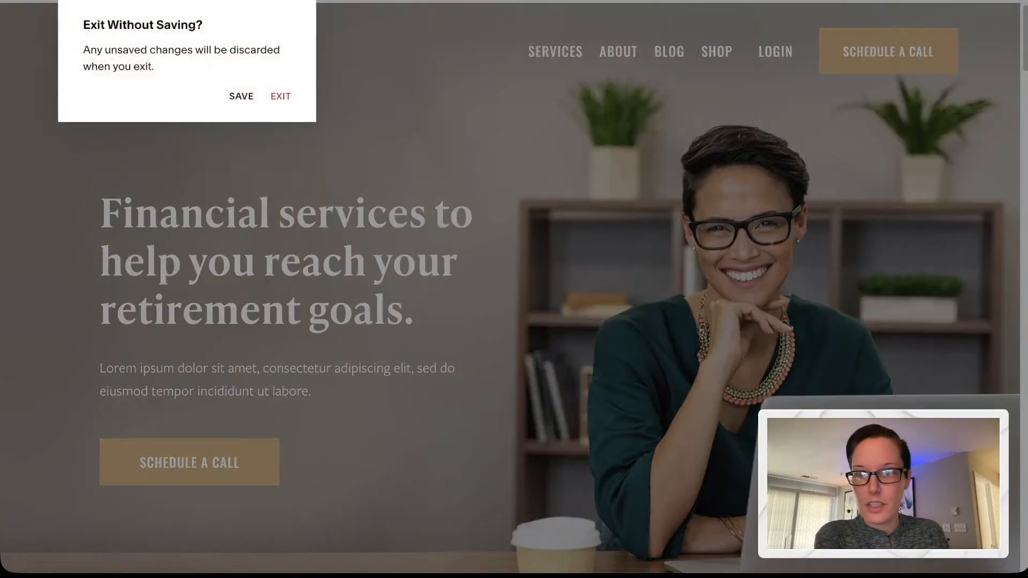
click(279, 97)
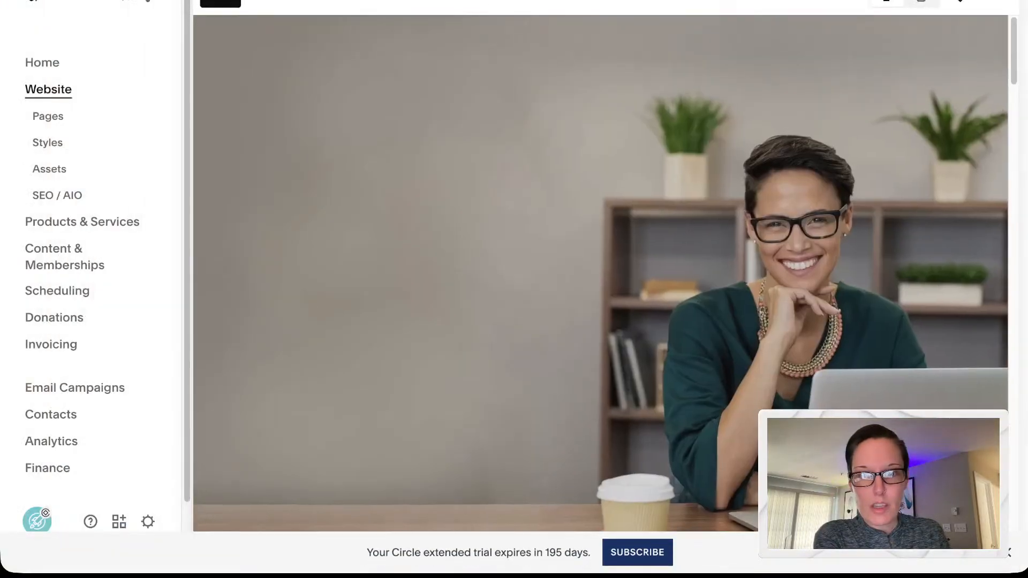
Step: Compare the home pages of the two site versions section by section, from the hero to Packages & Pricing
scroll(601, 273, down, 5)
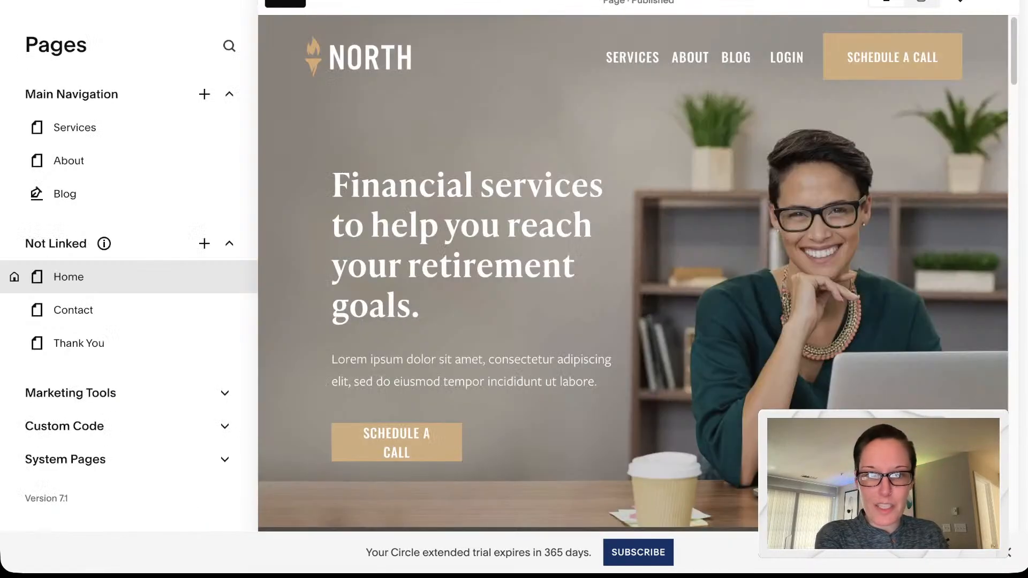
scroll(631, 268, down, 12)
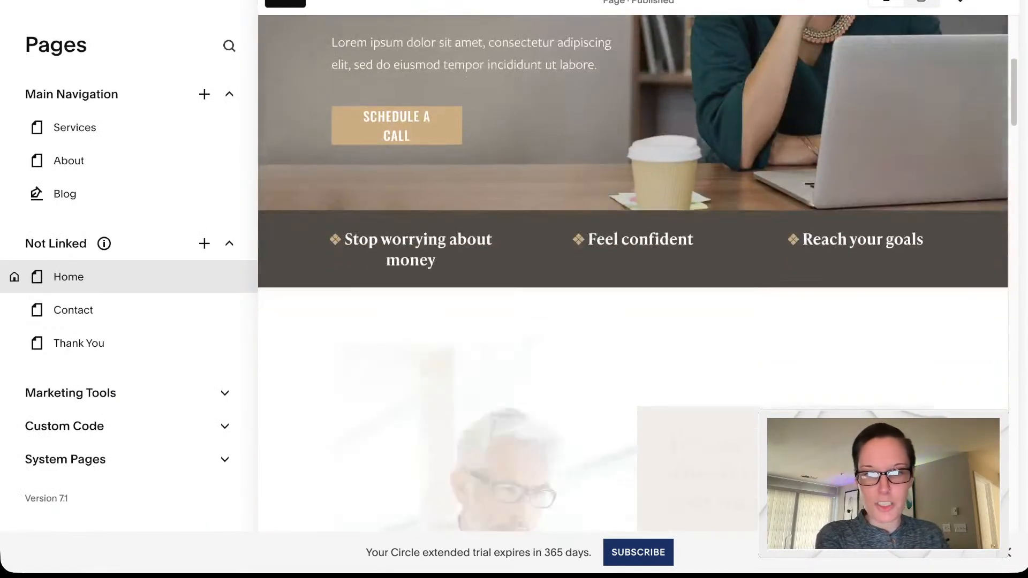
scroll(632, 267, down, 15)
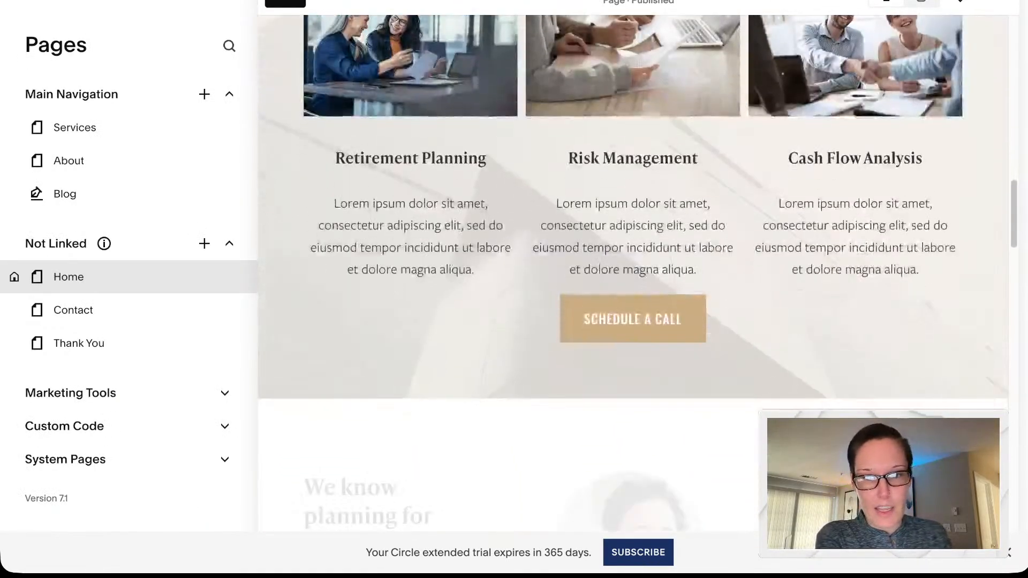
scroll(632, 267, down, 15)
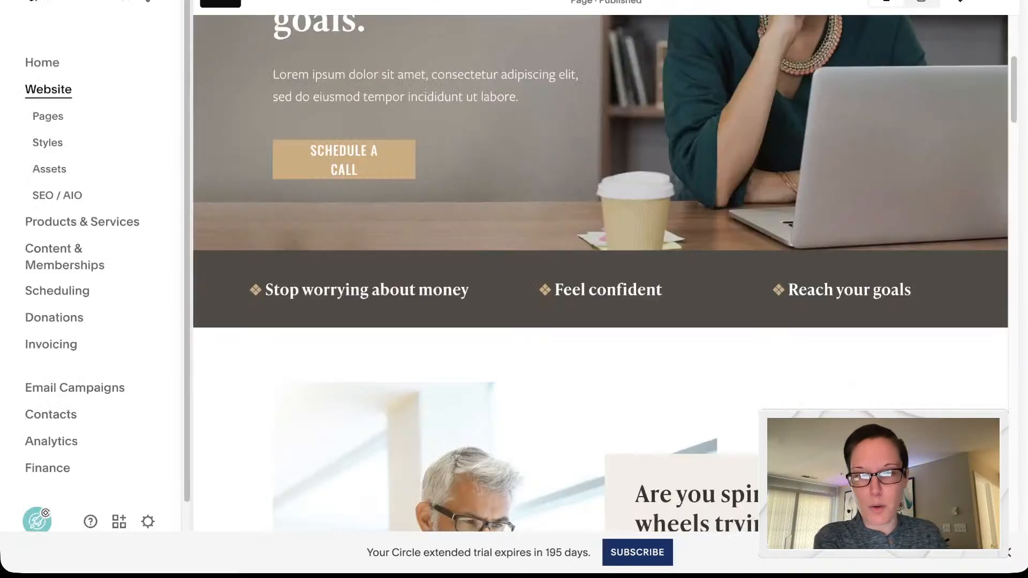
scroll(599, 268, down, 15)
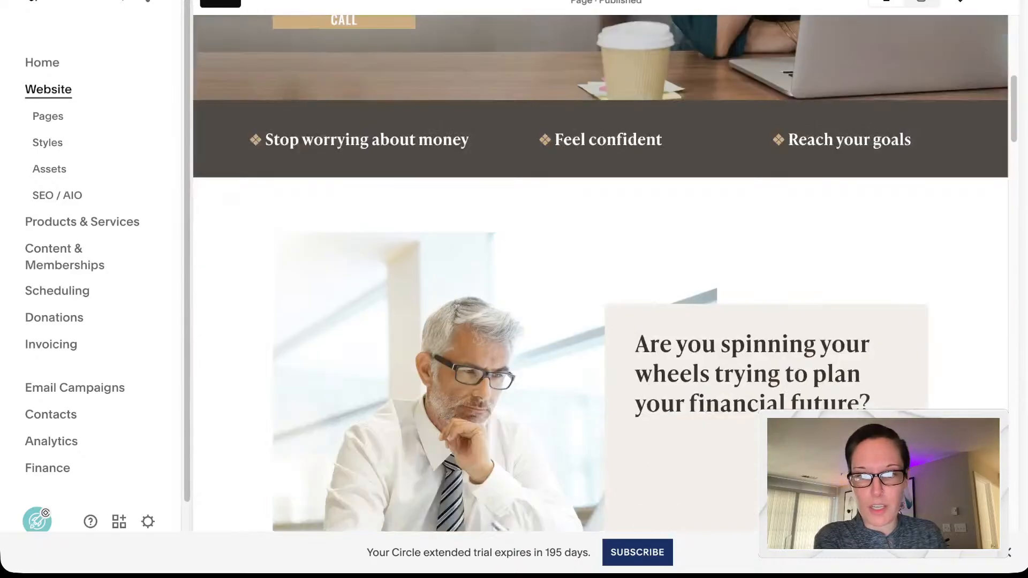
scroll(600, 268, up, 10)
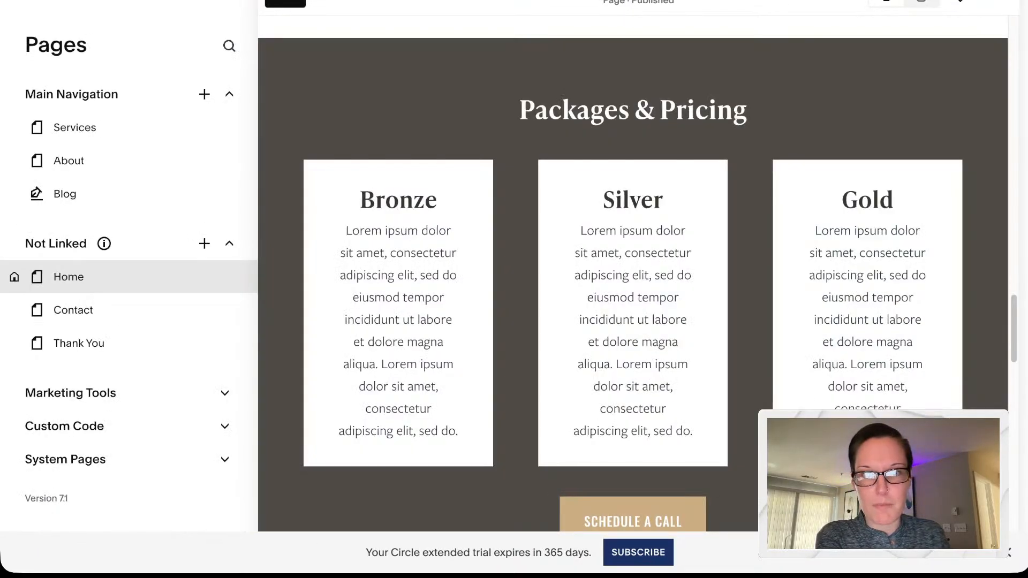
scroll(631, 267, up, 15)
scroll(631, 268, down, 8)
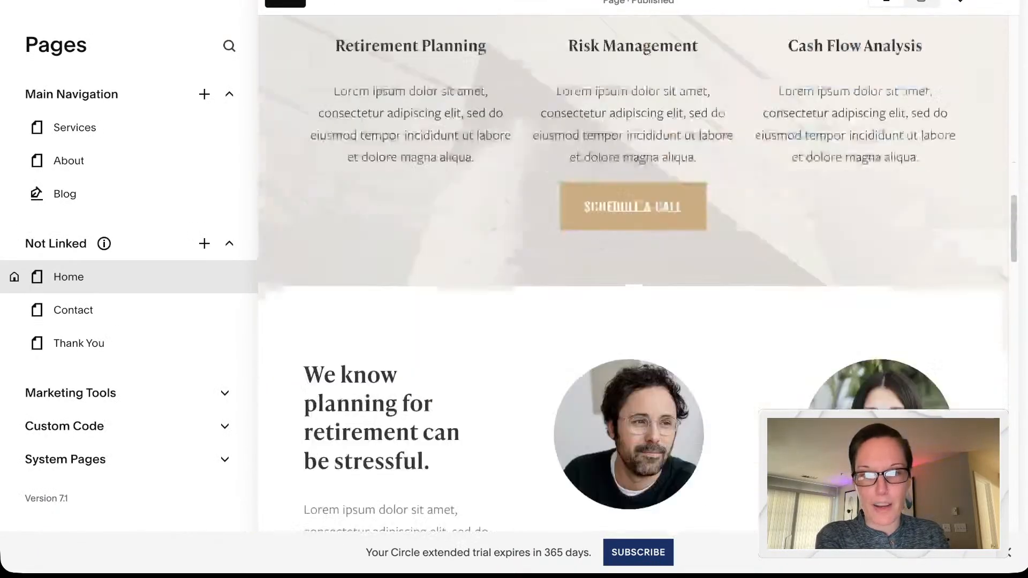
scroll(632, 267, down, 8)
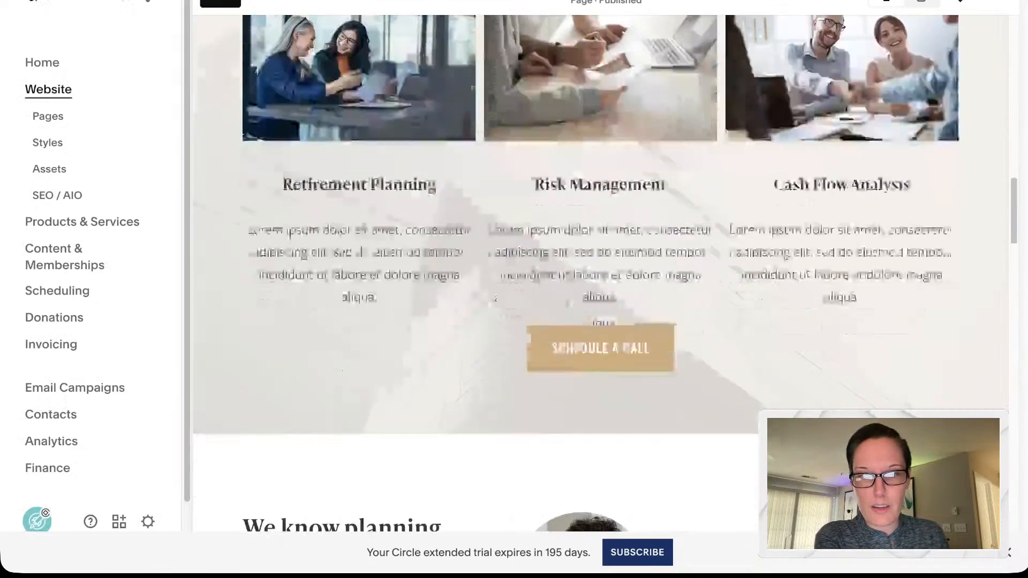
scroll(600, 267, down, 10)
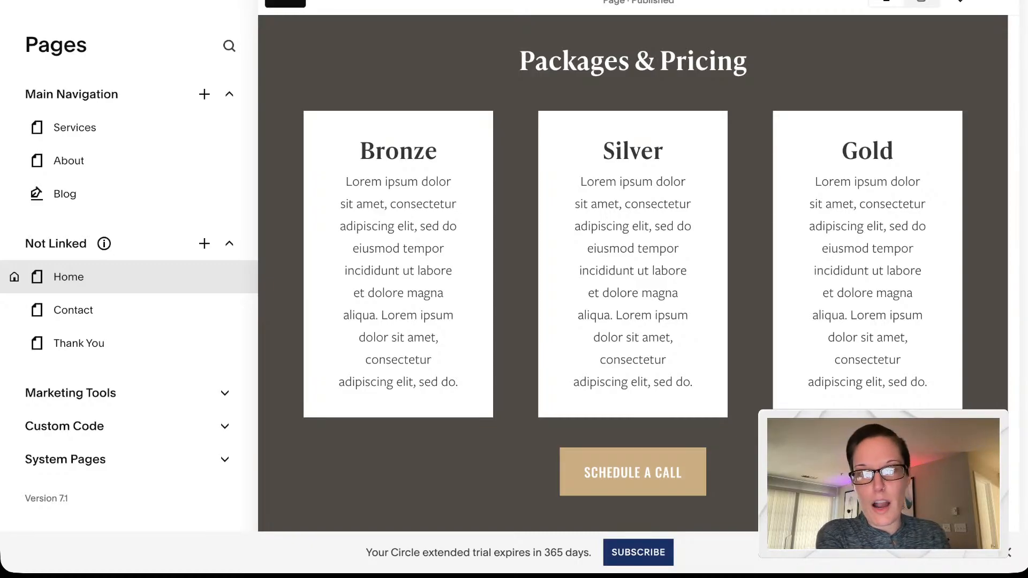
Step: Open the home page for editing, view the Packages & Pricing section's content element settings, and close them
click(285, 3)
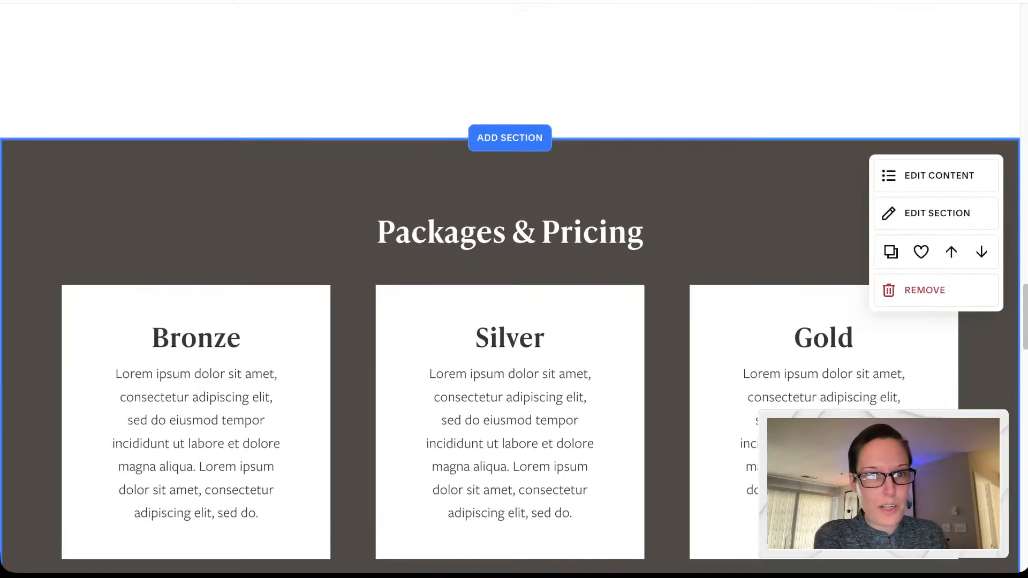
click(938, 176)
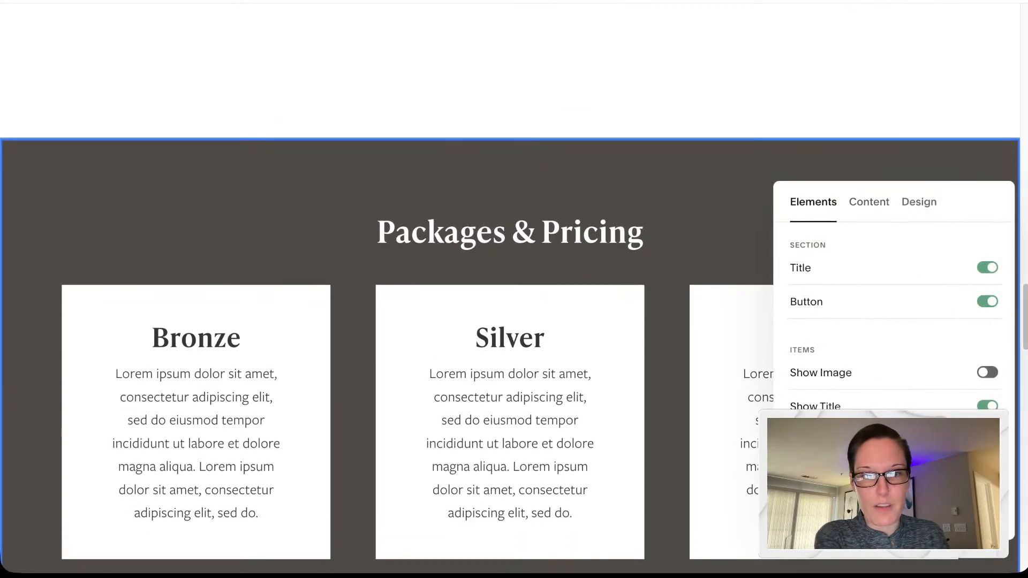
key(Escape)
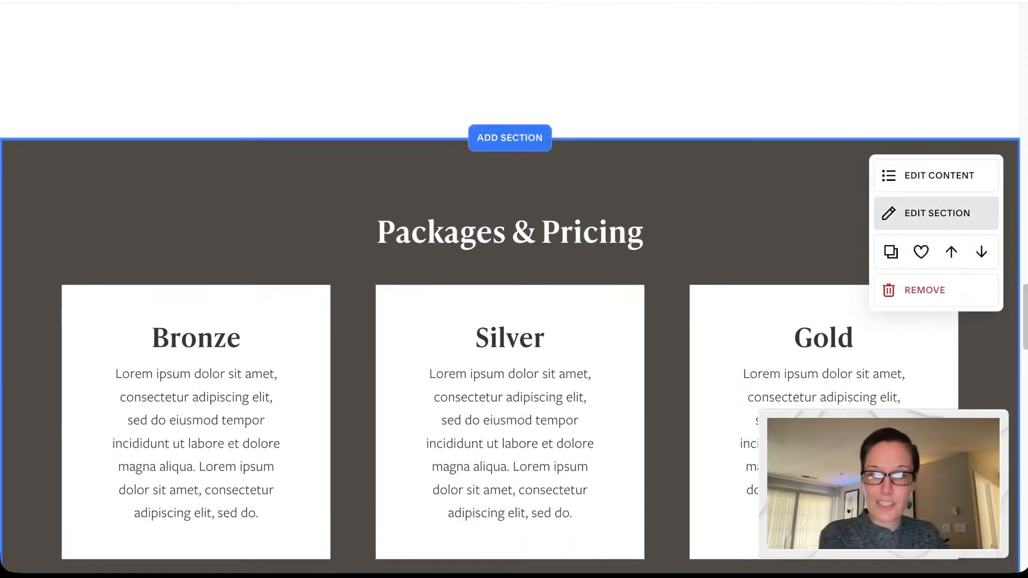
Step: Examine the Packages & Pricing section and the one above it, view its content element settings again, and close them
scroll(509, 297, down, 2)
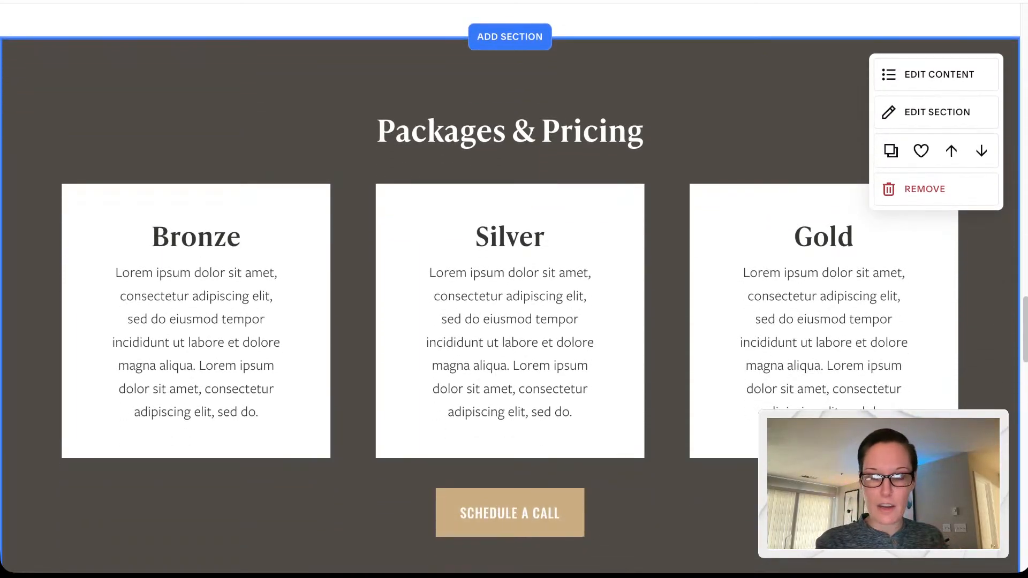
scroll(509, 298, up, 1)
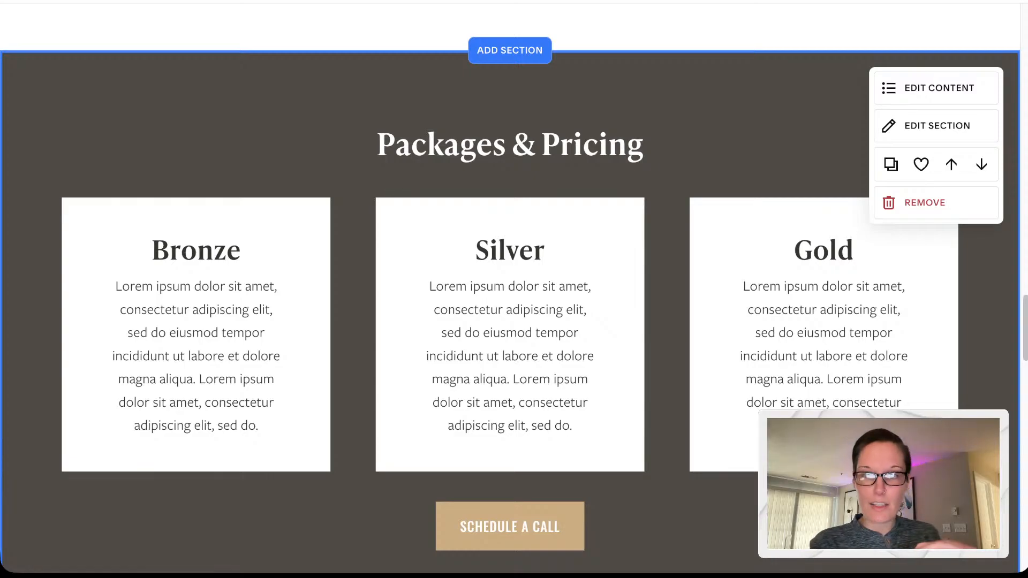
scroll(510, 298, up, 5)
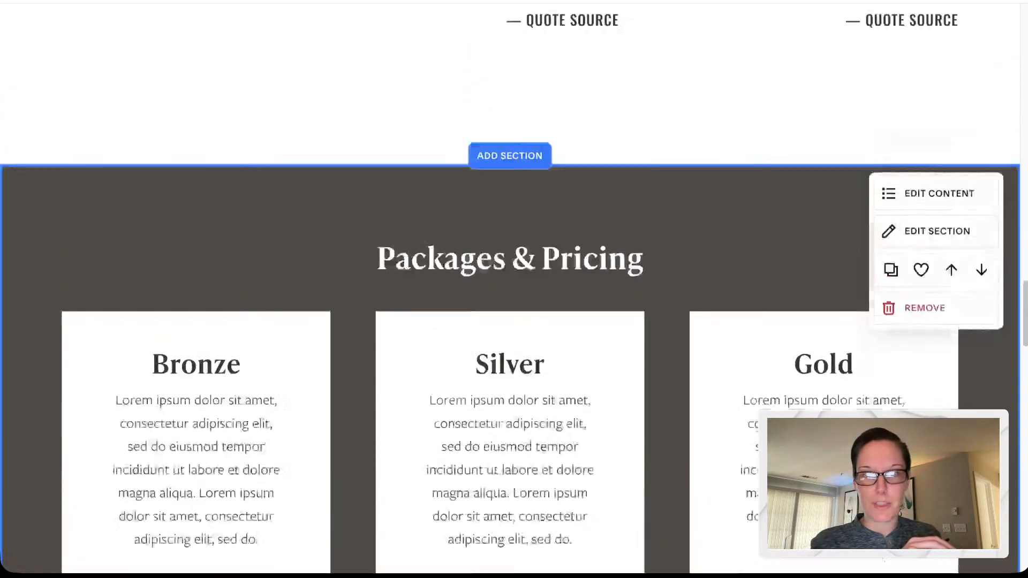
scroll(509, 289, down, 3)
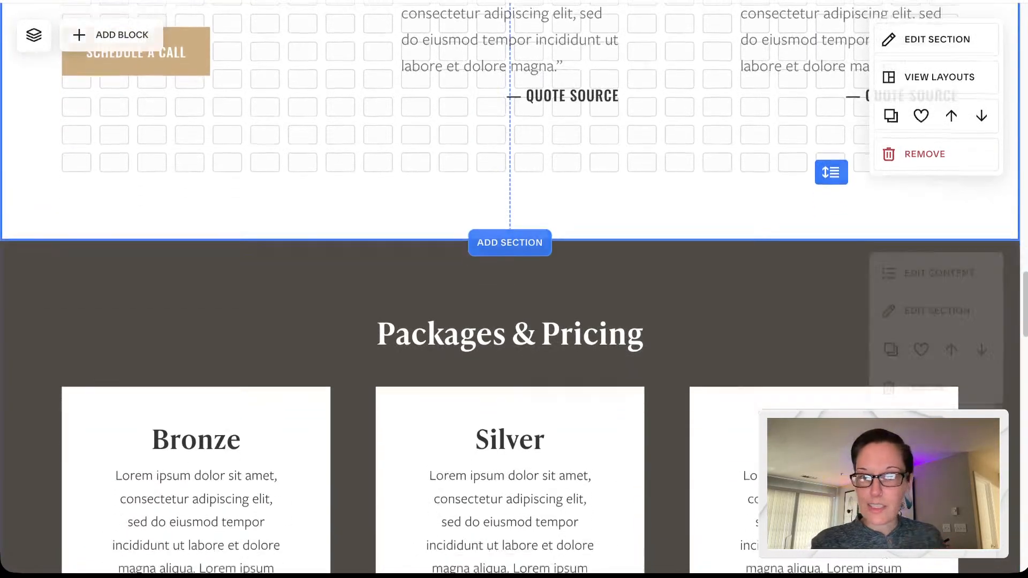
scroll(509, 289, down, 2)
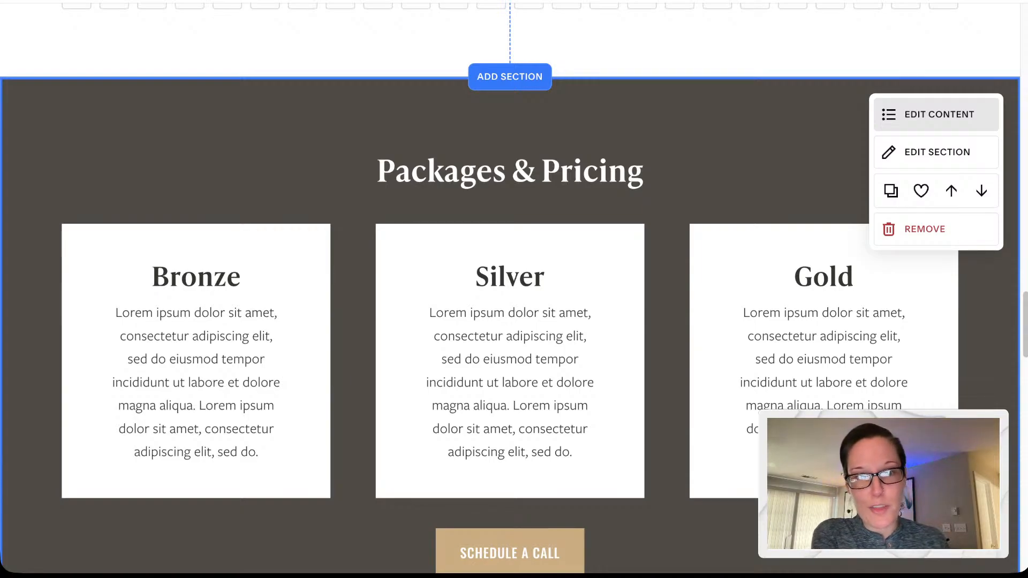
click(936, 115)
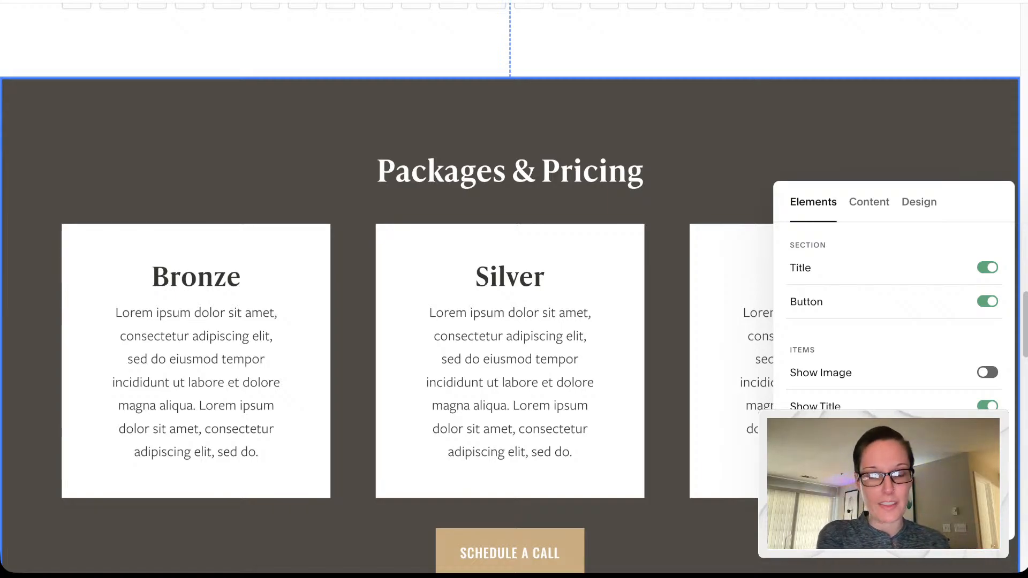
click(855, 143)
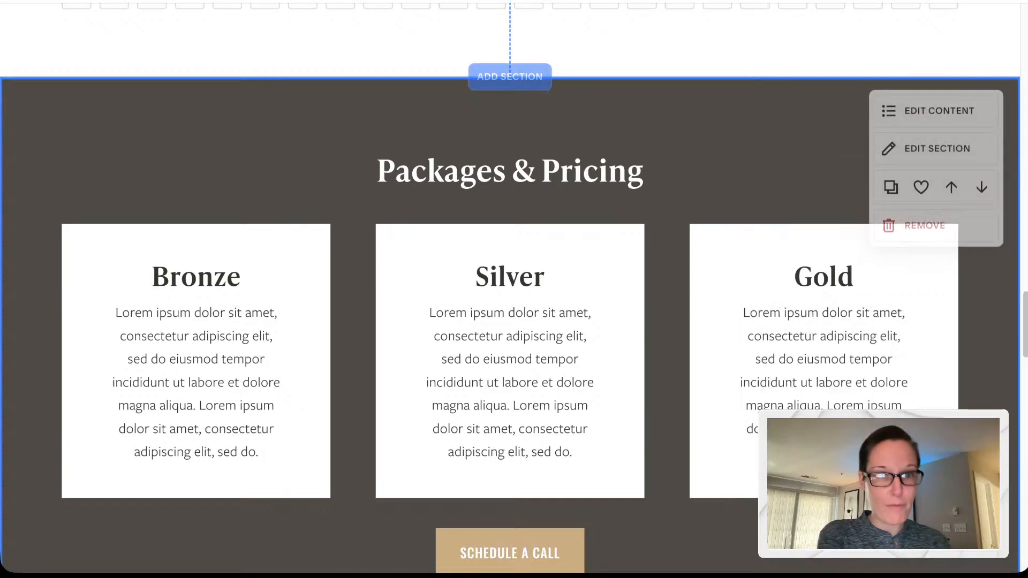
Step: Upload unsplash-image-Nl_FMFpXo2g (1).jpg as the background image of the Packages & Pricing section and close its section settings
click(937, 152)
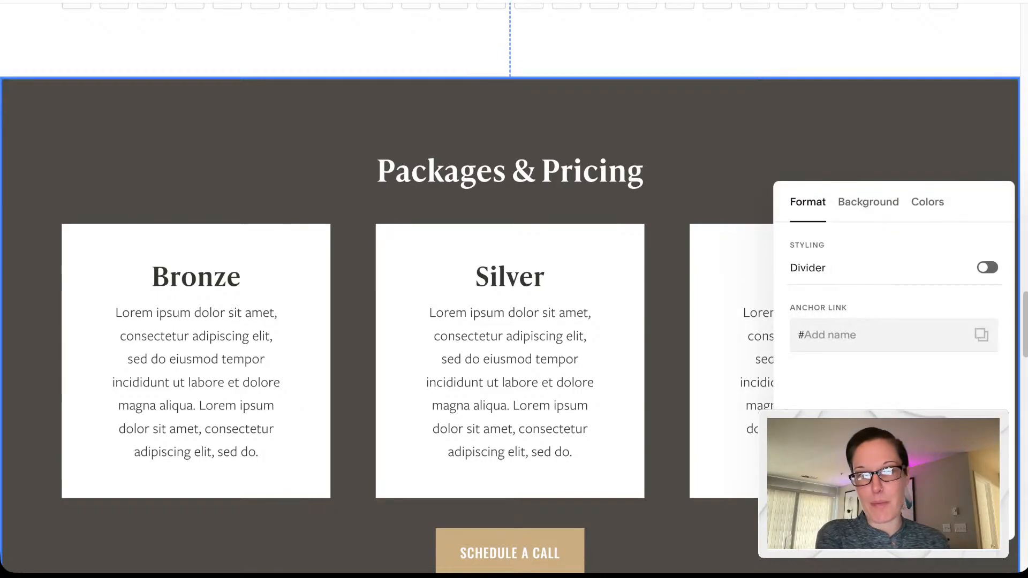
click(869, 201)
click(894, 310)
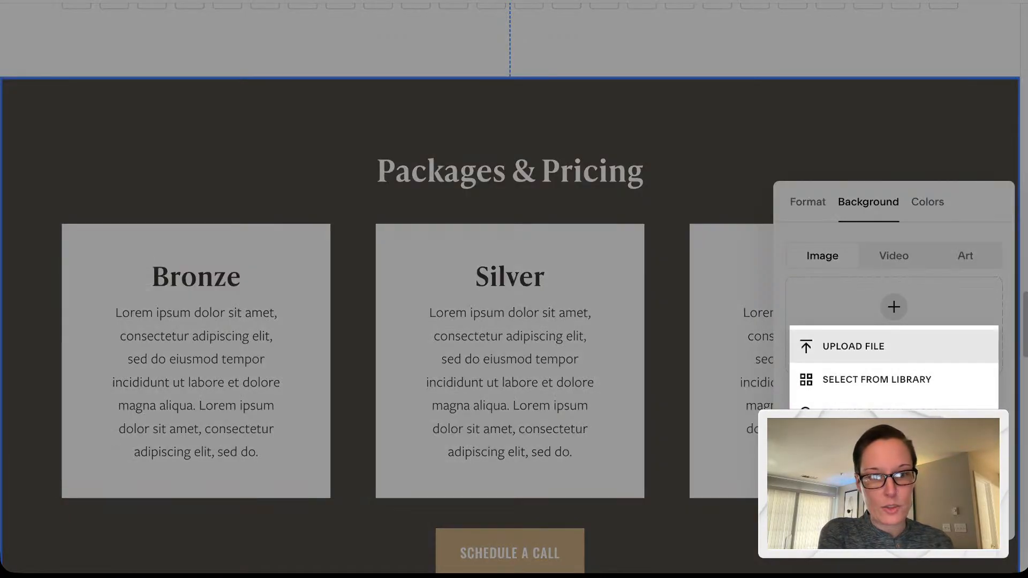
click(889, 346)
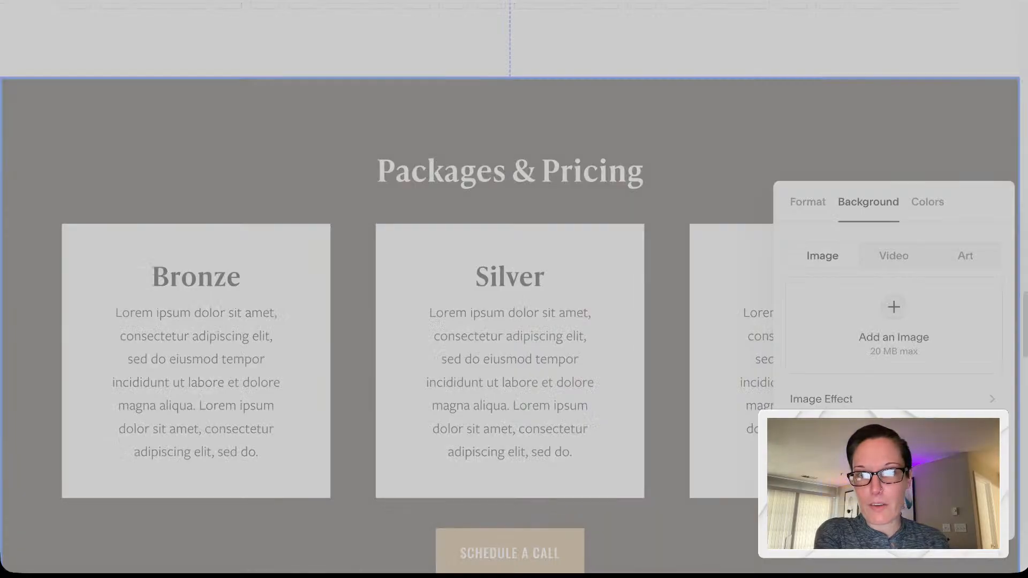
key(Return)
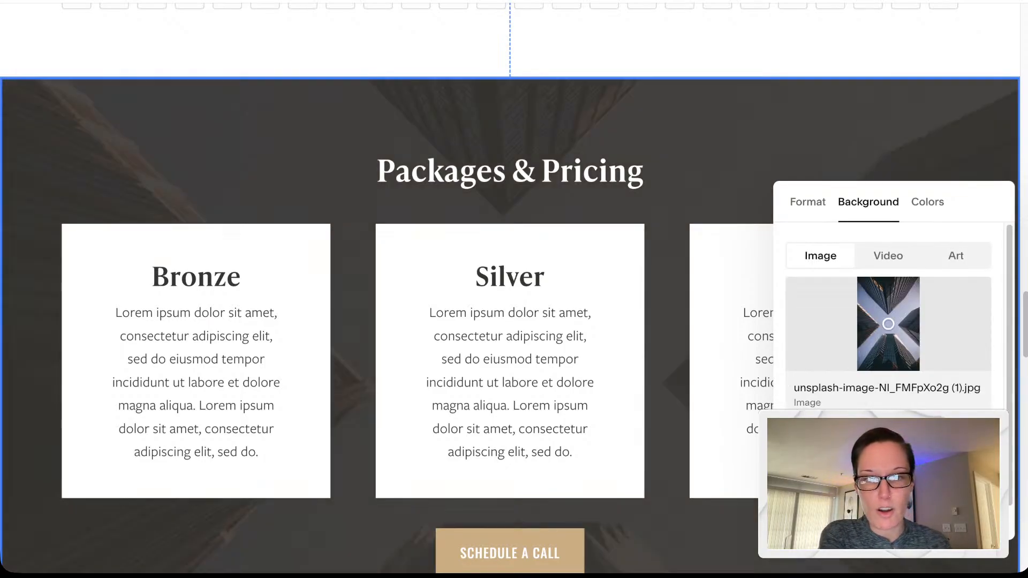
click(667, 359)
Step: Look over the remaining home page sections from How It Works to the footer and leave the page editor
scroll(667, 359, down, 10)
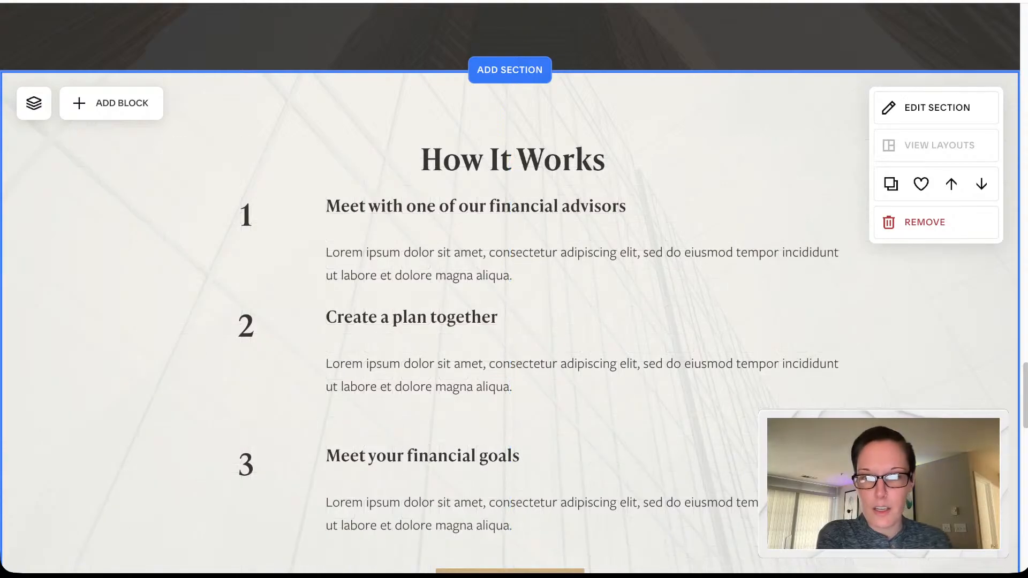
scroll(510, 155, down, 3)
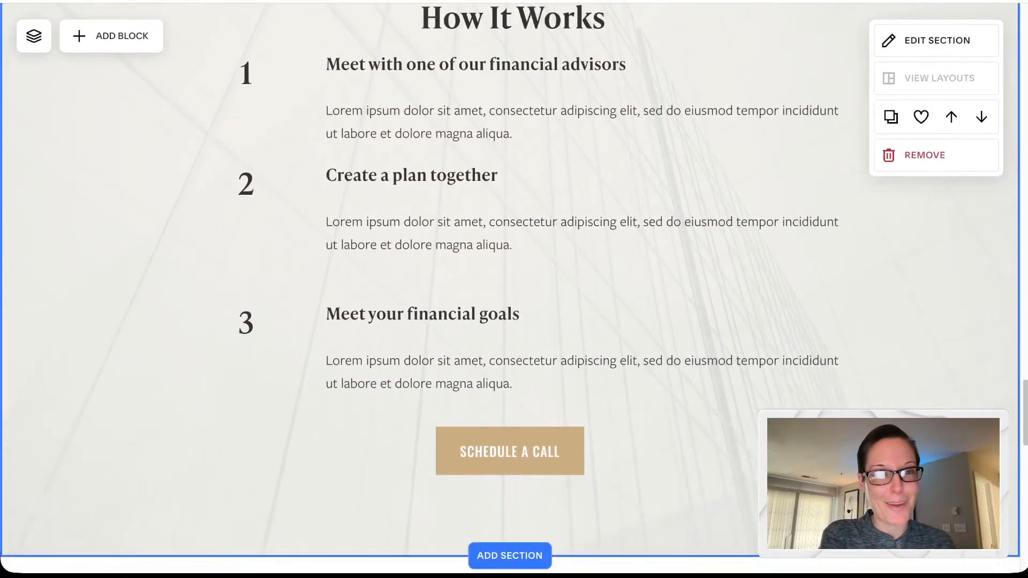
scroll(245, 324, up, 1)
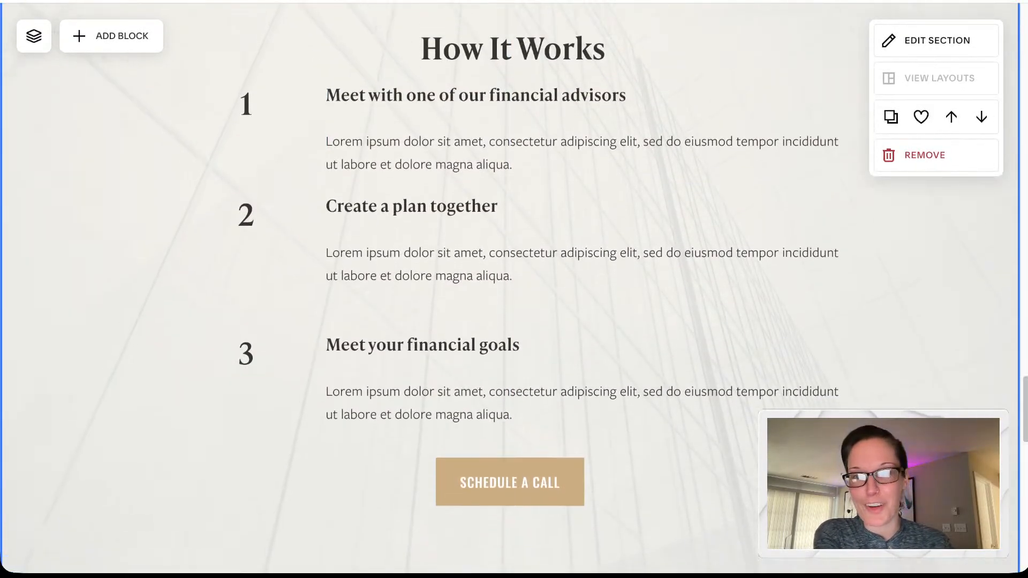
scroll(246, 321, down, 2)
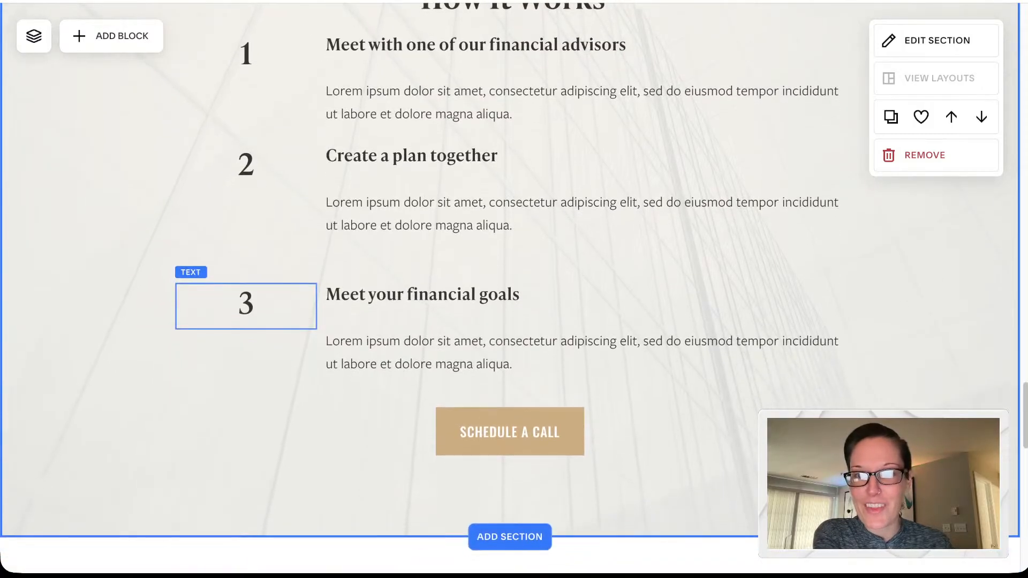
scroll(246, 321, down, 15)
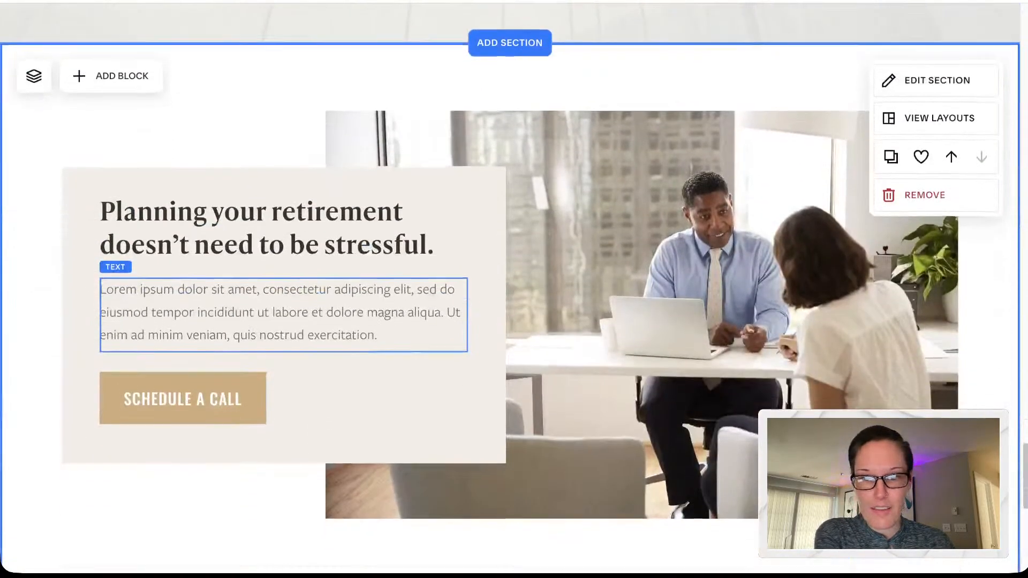
scroll(245, 322, down, 4)
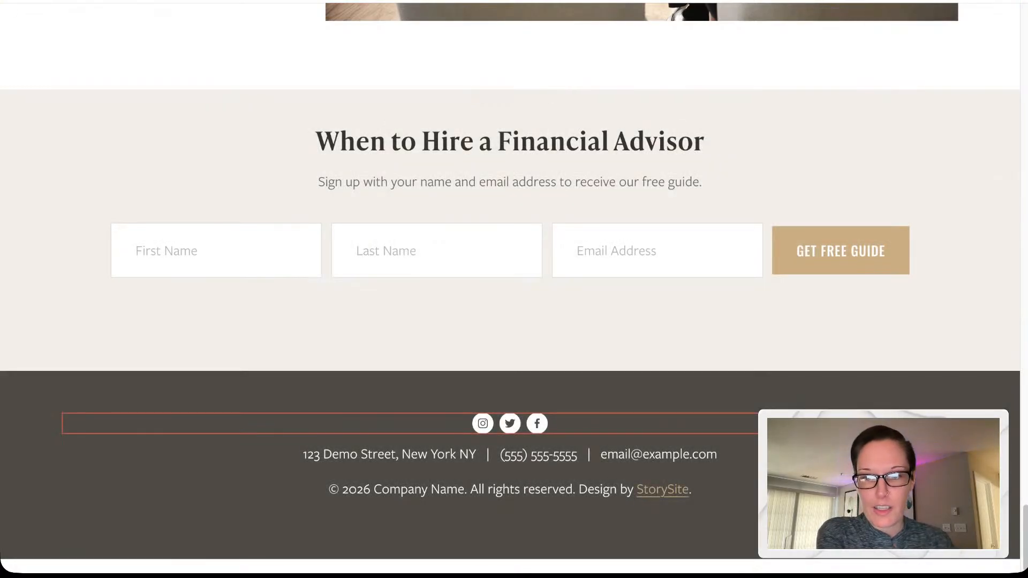
click(24, 1)
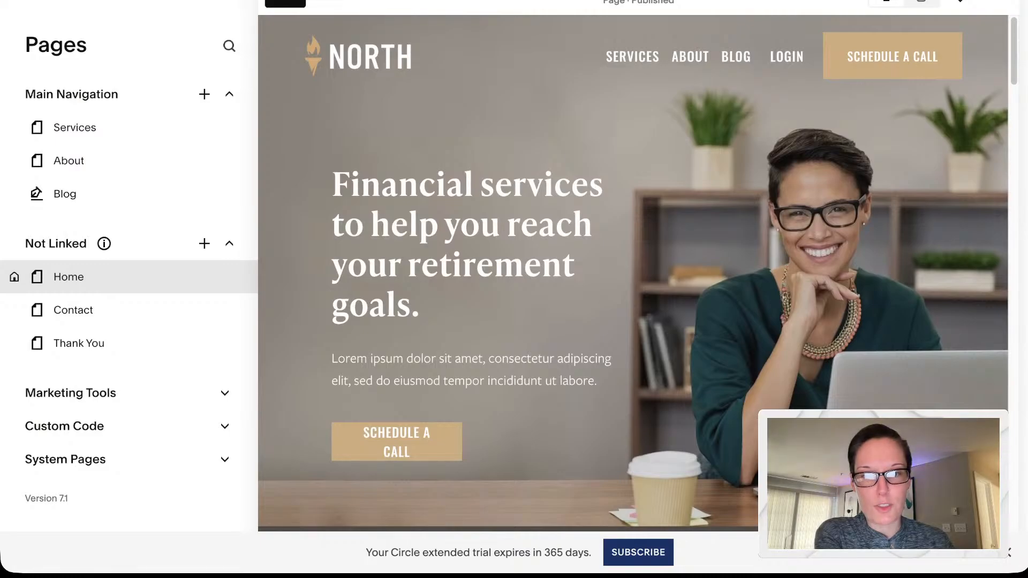
Step: Open the Services page from the site navigation in both site versions
click(633, 56)
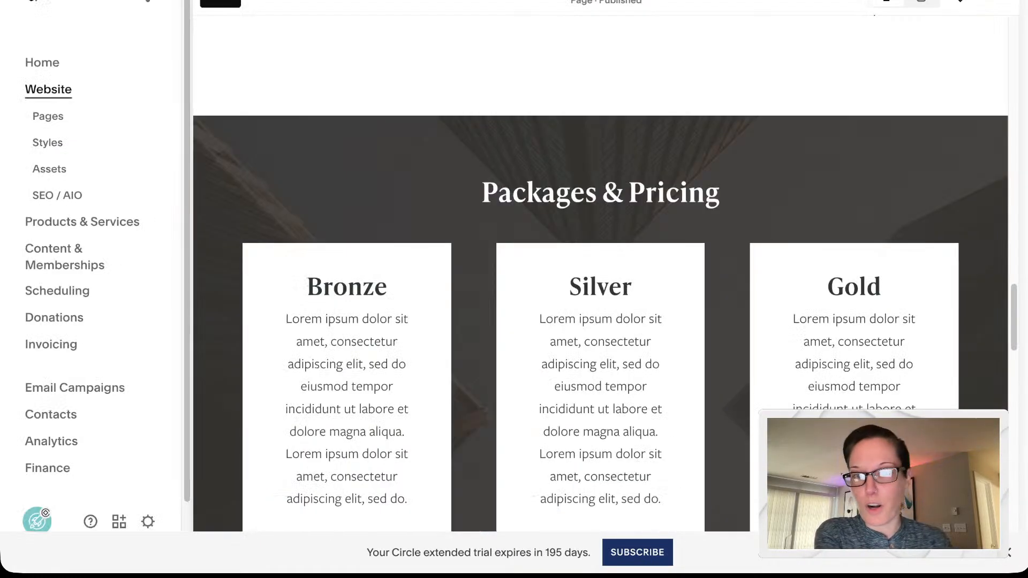
scroll(601, 273, up, 15)
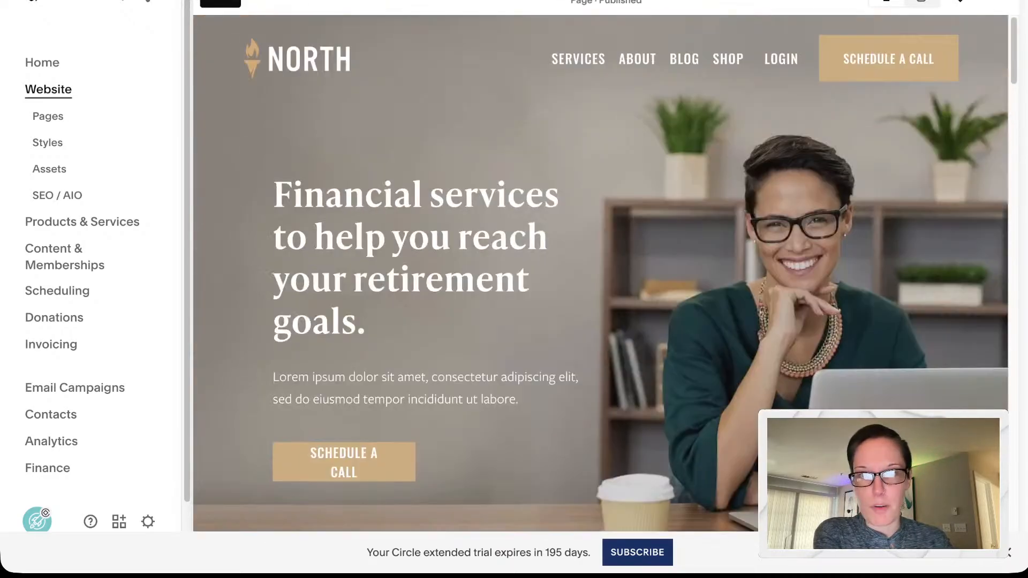
click(578, 59)
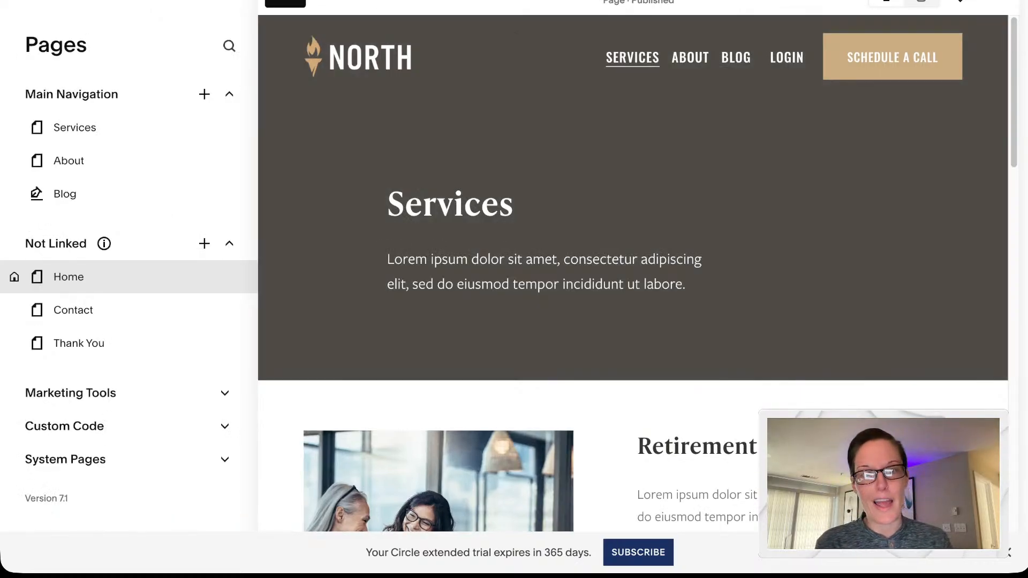
Step: Start editing the plain version's Services page and upload the wavy-texture unsplash-image (2).jpg as its header section's background image
click(286, 2)
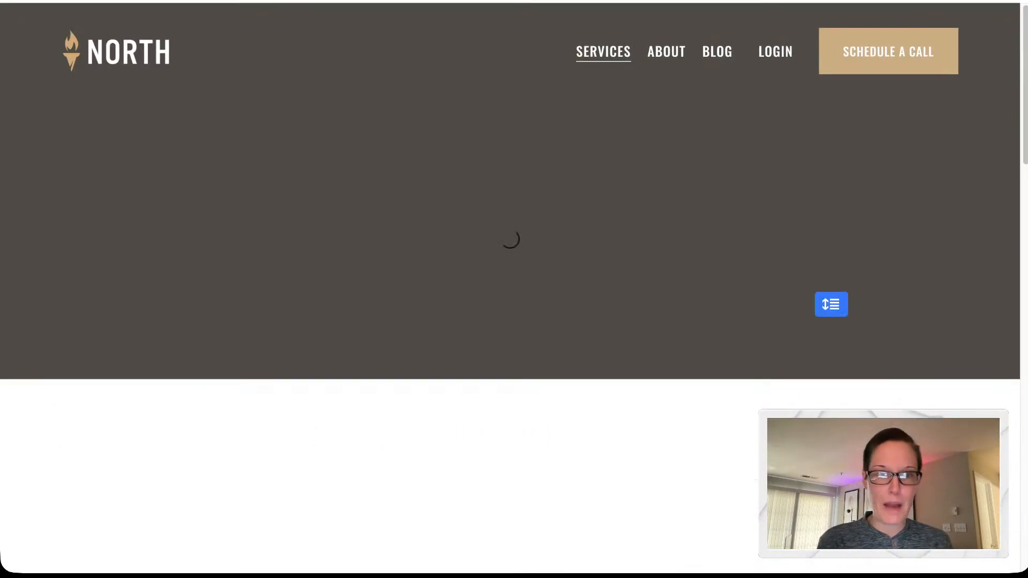
click(937, 136)
click(868, 113)
click(888, 219)
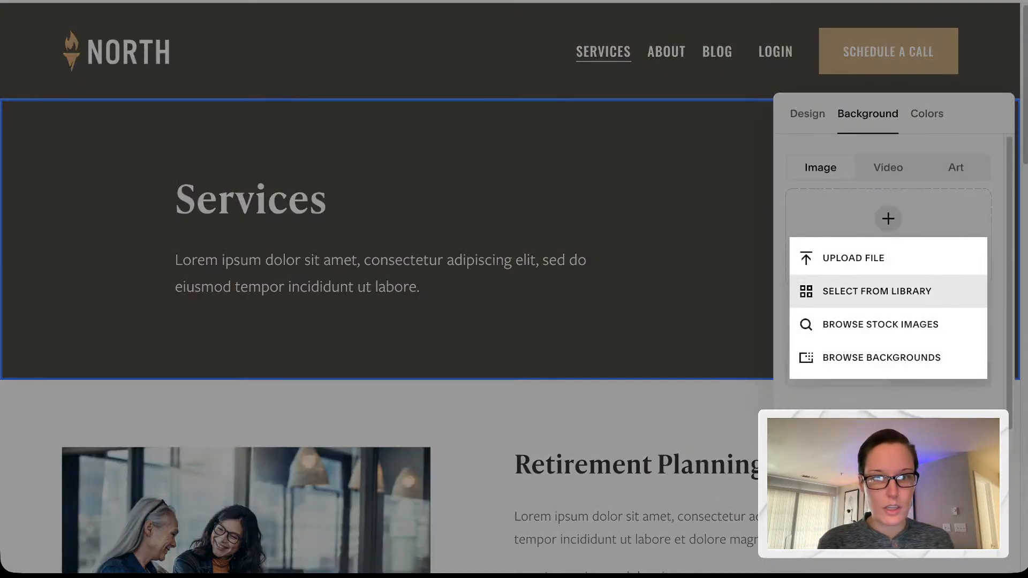
click(853, 258)
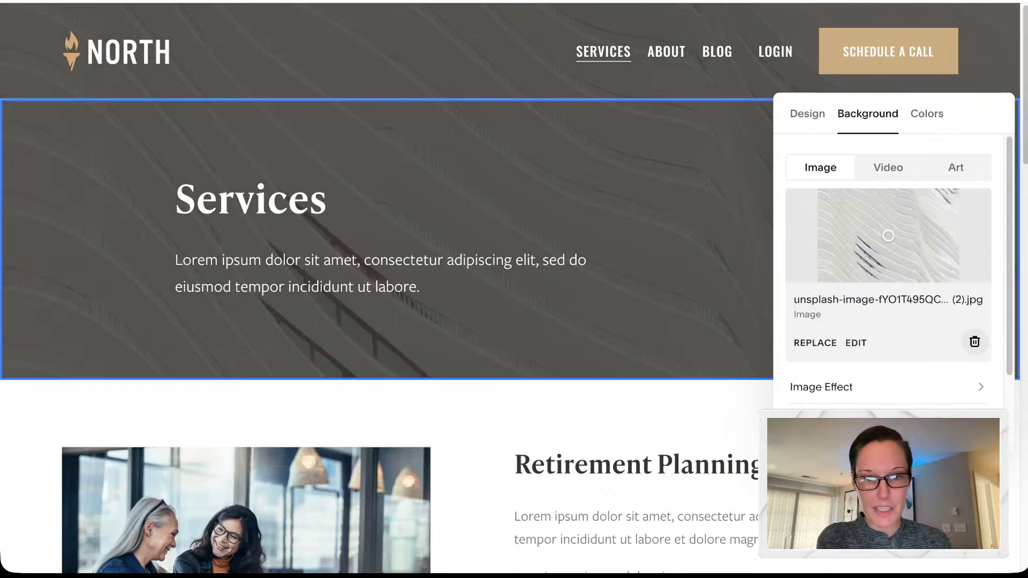
Step: Set the Services header background's overlay opacity to 75 %, look over the rest of the page, and leave the editor
scroll(889, 268, down, 3)
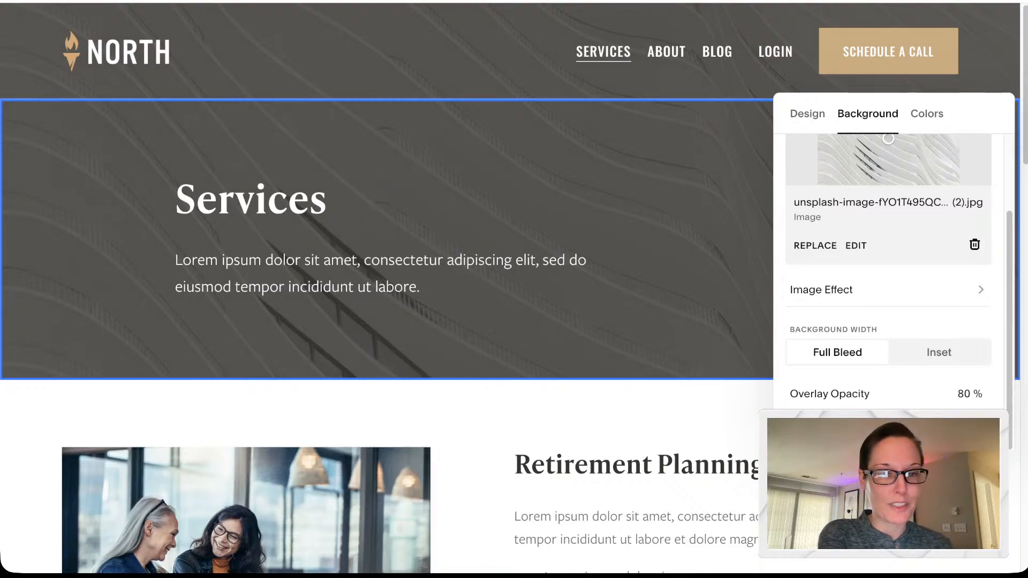
mouse_move(945, 416)
mouse_down()
mouse_move(889, 417)
mouse_move(936, 416)
mouse_up()
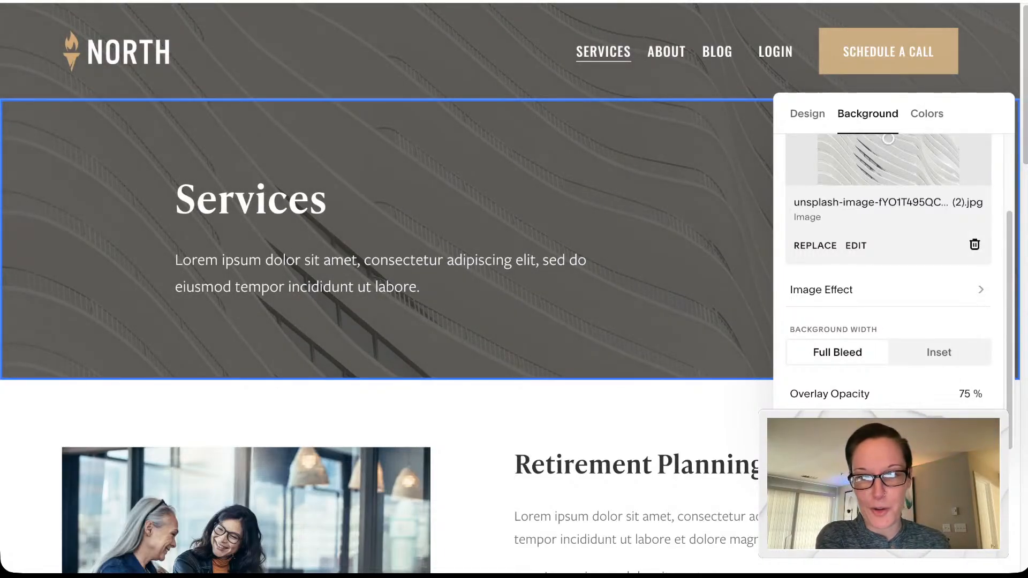
click(712, 321)
scroll(712, 321, down, 6)
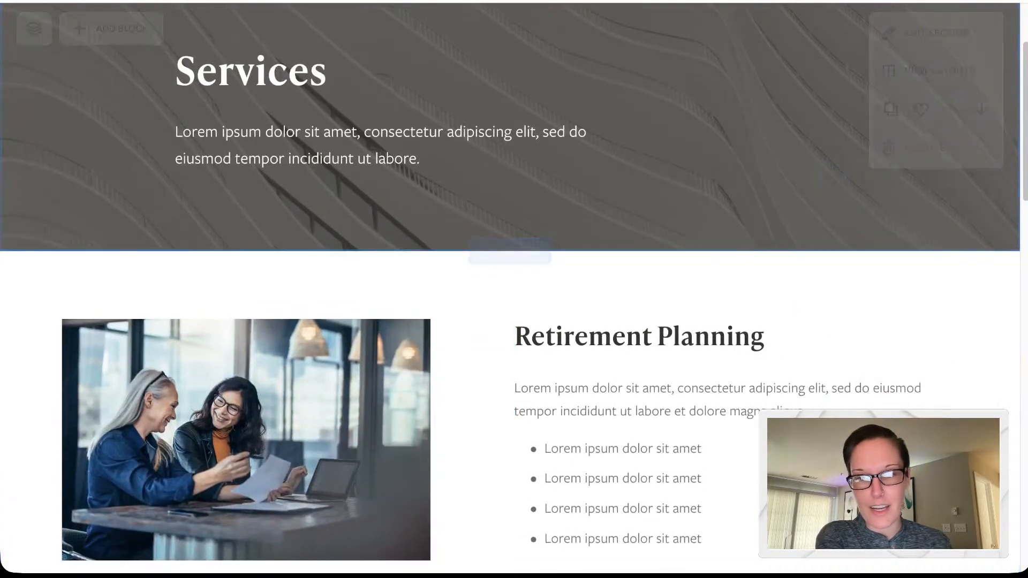
scroll(963, 114, down, 18)
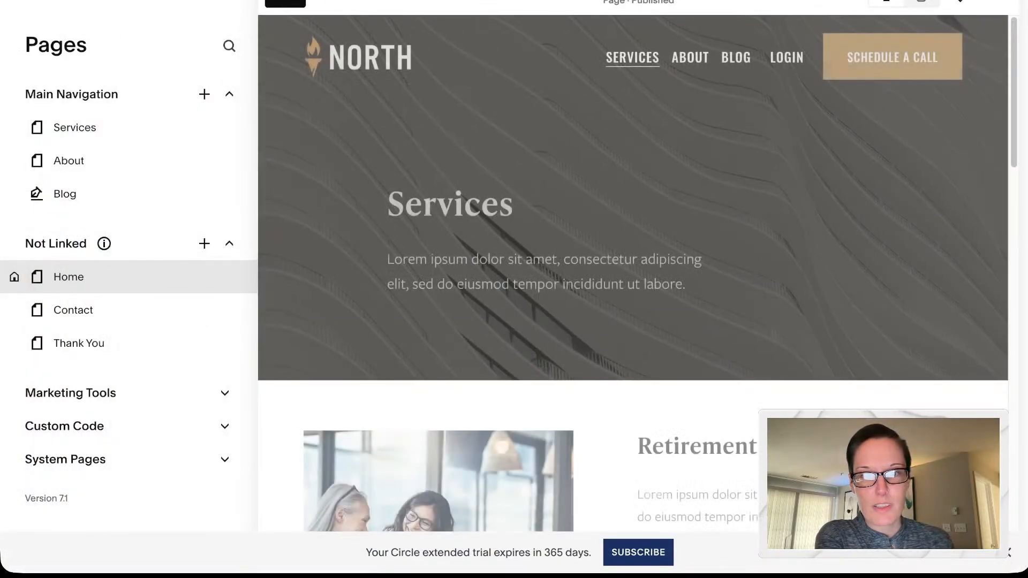
Step: Open the About page from the site navigation and reload the other site version
click(690, 58)
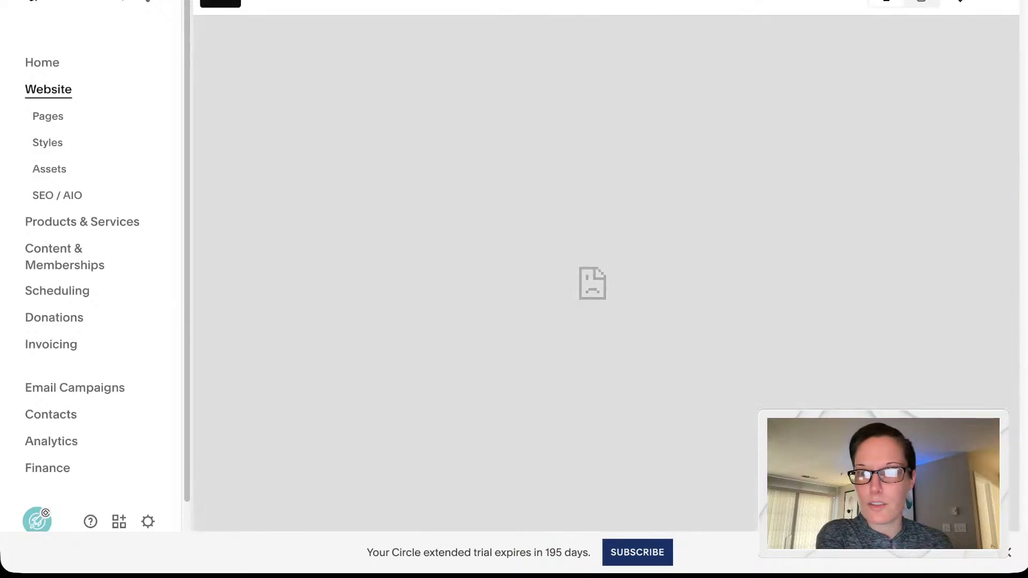
key(super+r)
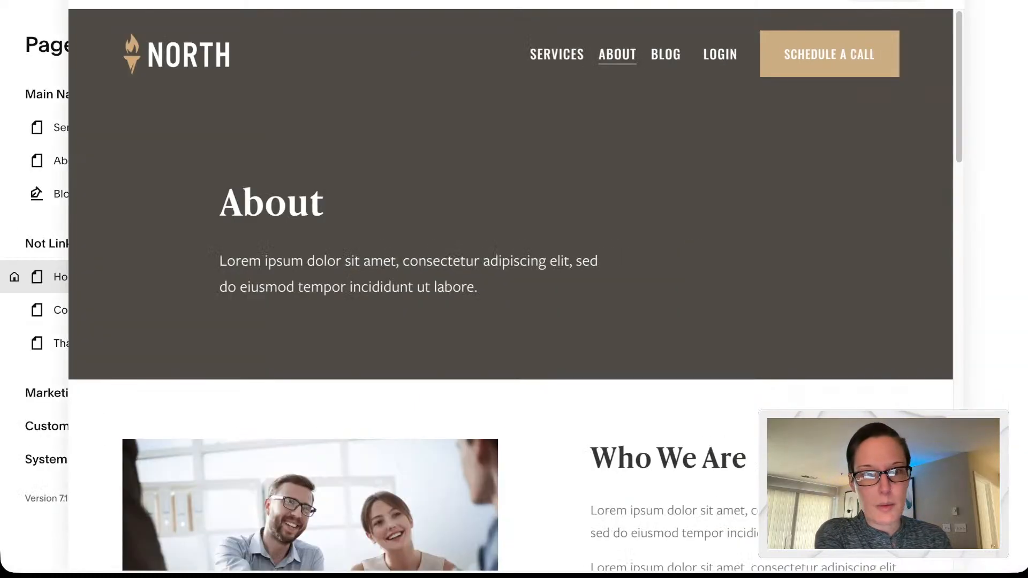
Step: Upload unsplash-image--HIiNFXcbtQ (2).jpg as the background image of the About page's header section
click(936, 136)
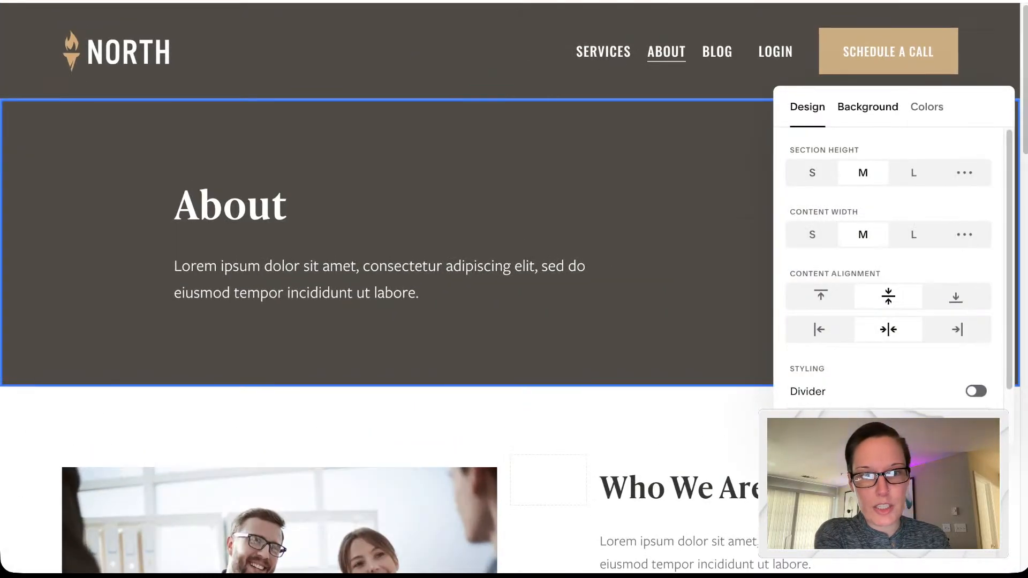
click(867, 107)
click(889, 212)
click(878, 250)
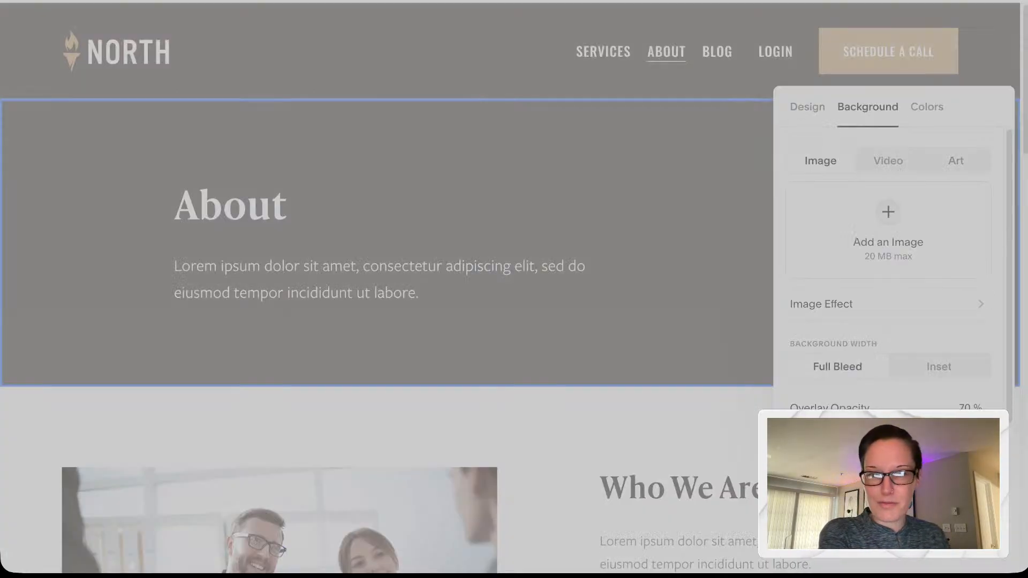
key(Return)
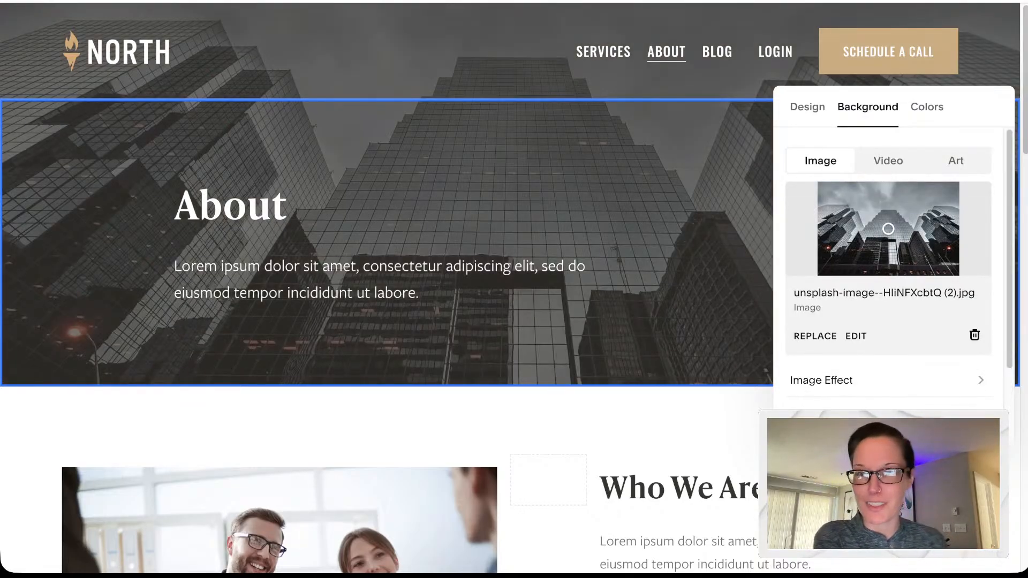
Step: Look over the About page's sections below the header, down through Meet the Team
scroll(909, 355, down, 4)
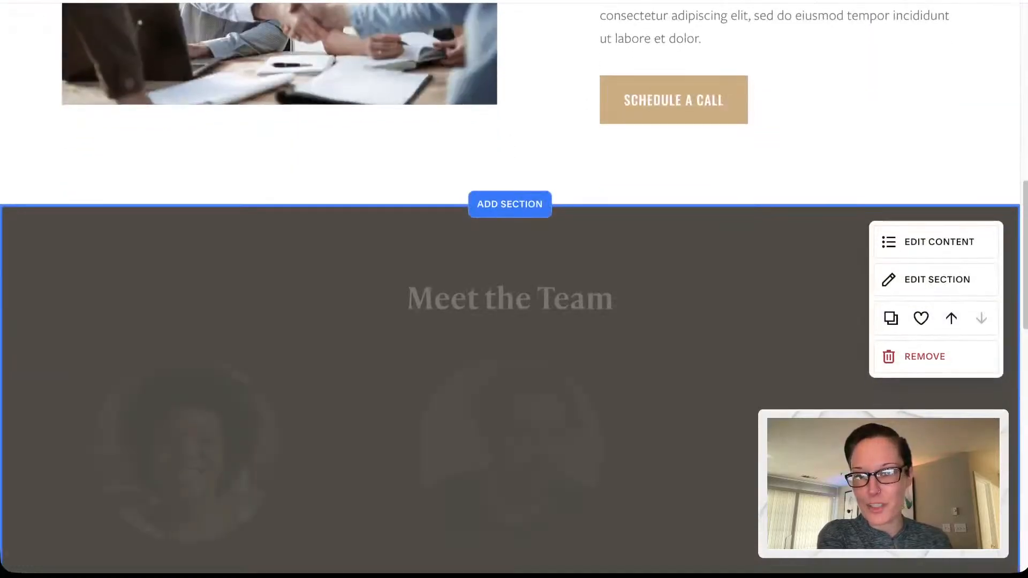
scroll(510, 267, down, 6)
scroll(510, 268, down, 9)
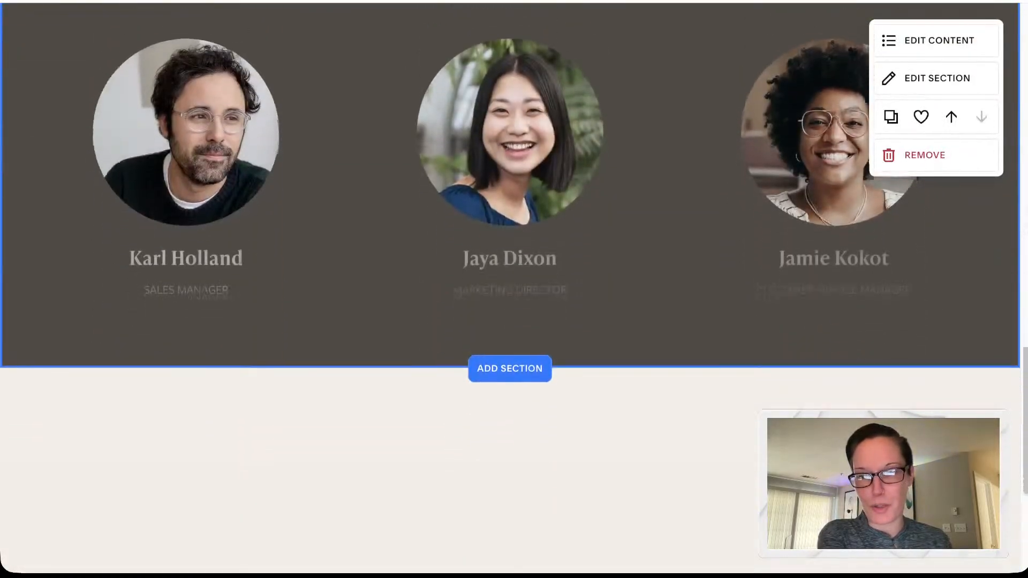
Step: Leave the About page editor and open the Blog page from the site navigation
scroll(510, 268, up, 20)
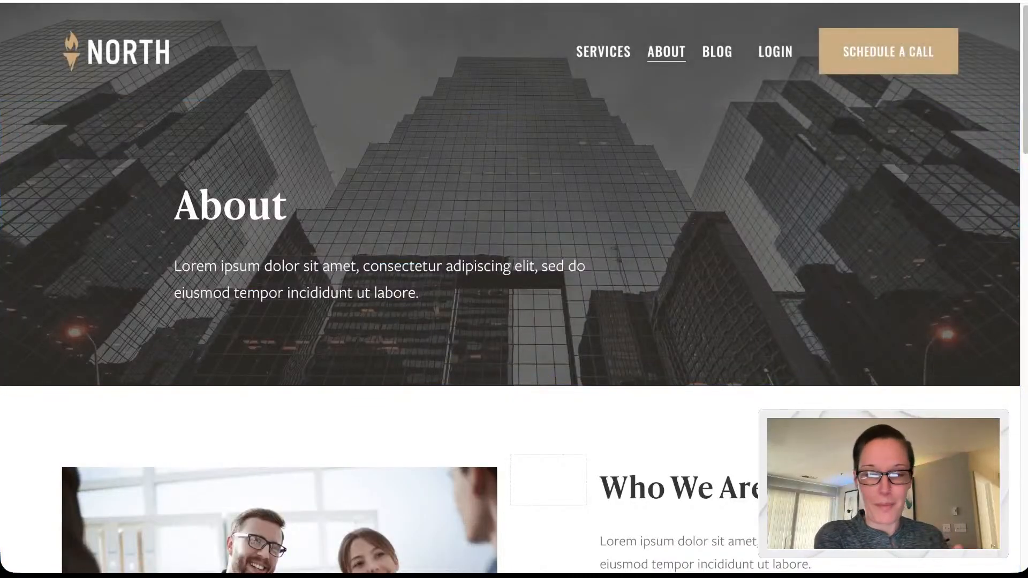
key(Escape)
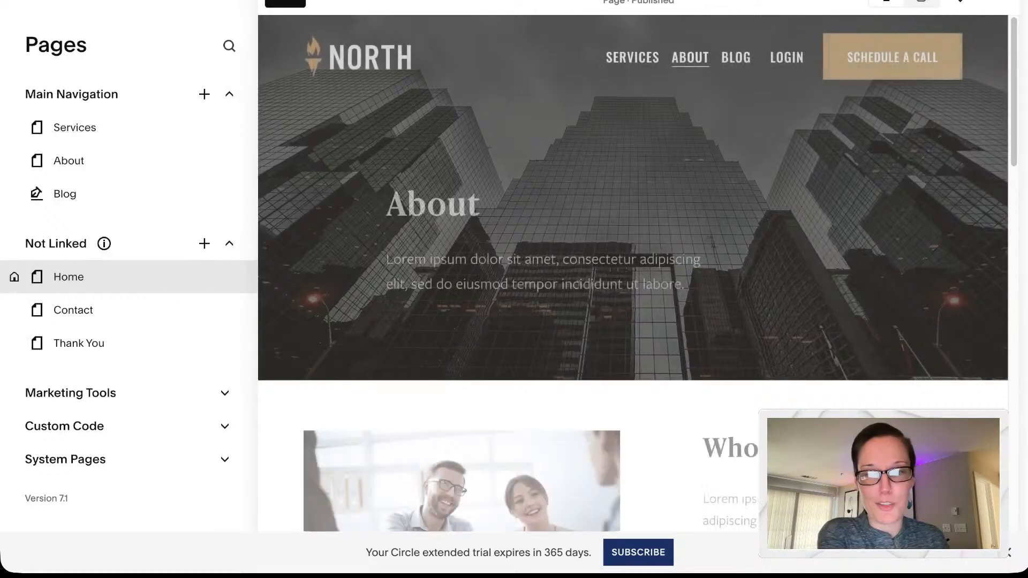
click(736, 57)
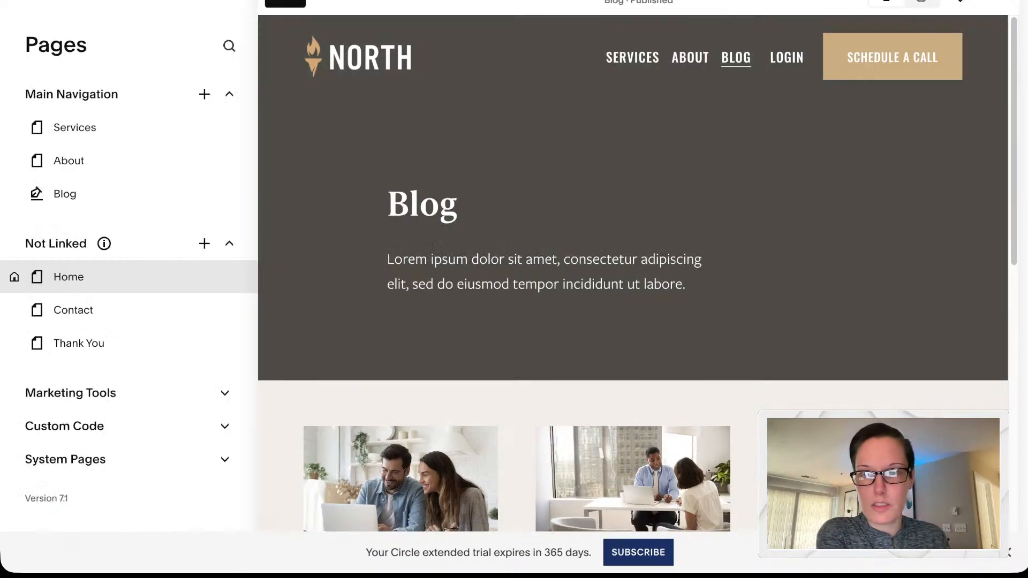
Step: Add unsplash-image-PhYq704ffdA (1).jpg as the background image of the Blog page's header section
click(285, 3)
click(939, 136)
click(868, 117)
click(889, 219)
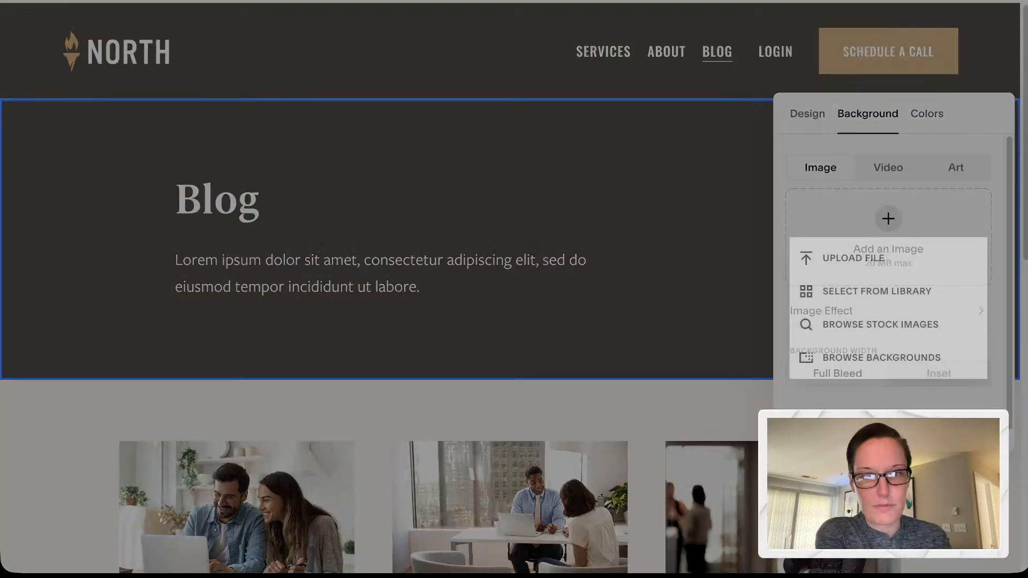
click(877, 292)
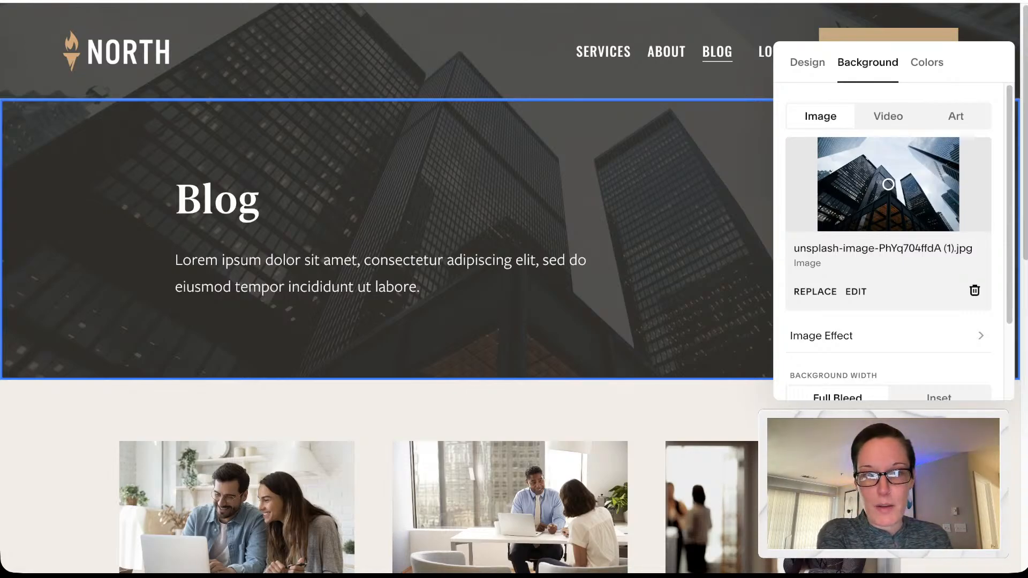
Step: Move the Blog header image's focal point up and left of its centre, look over the page below, and leave the editor
drag(889, 184, 867, 158)
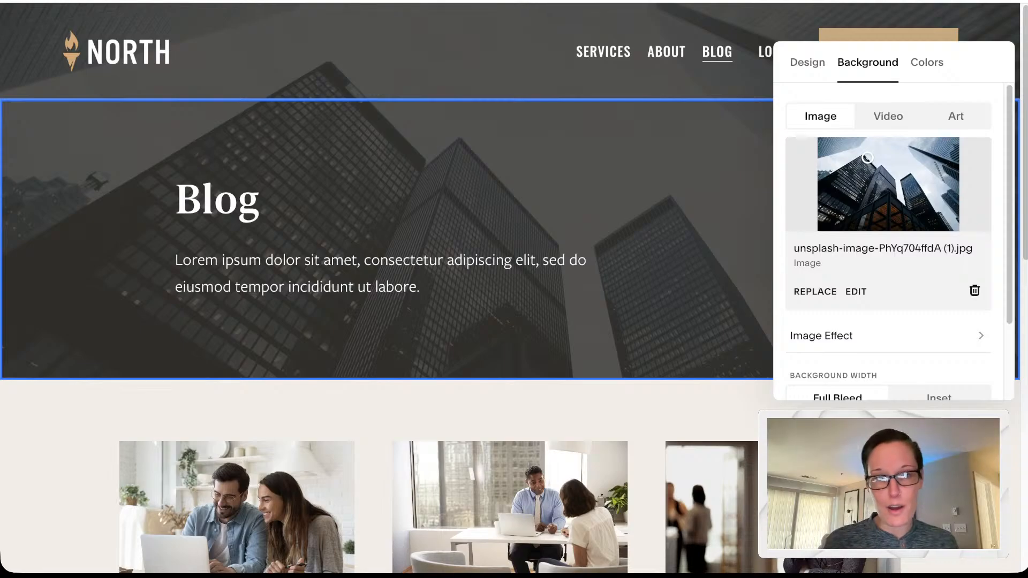
drag(868, 158, 870, 168)
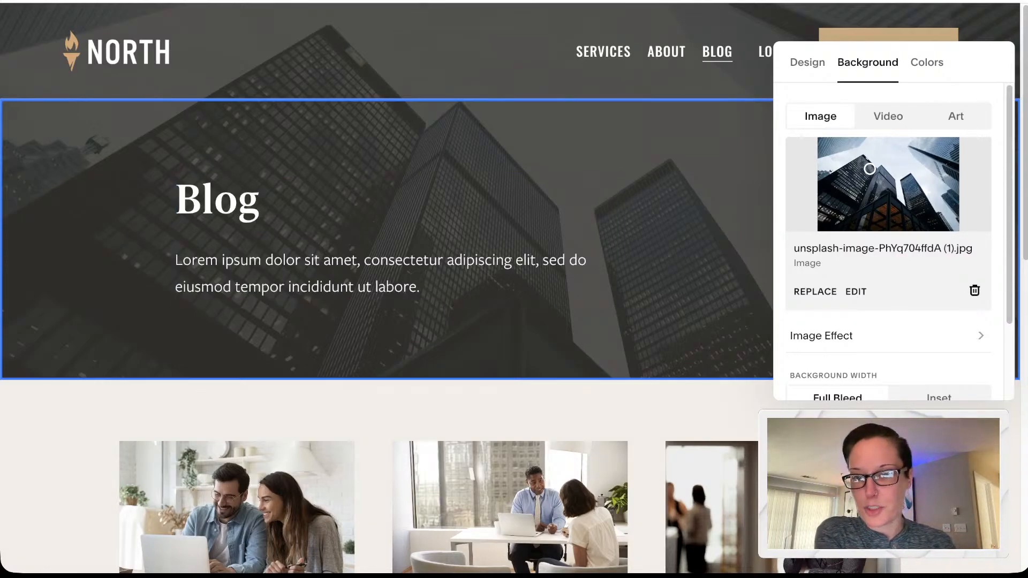
click(373, 412)
scroll(374, 411, down, 5)
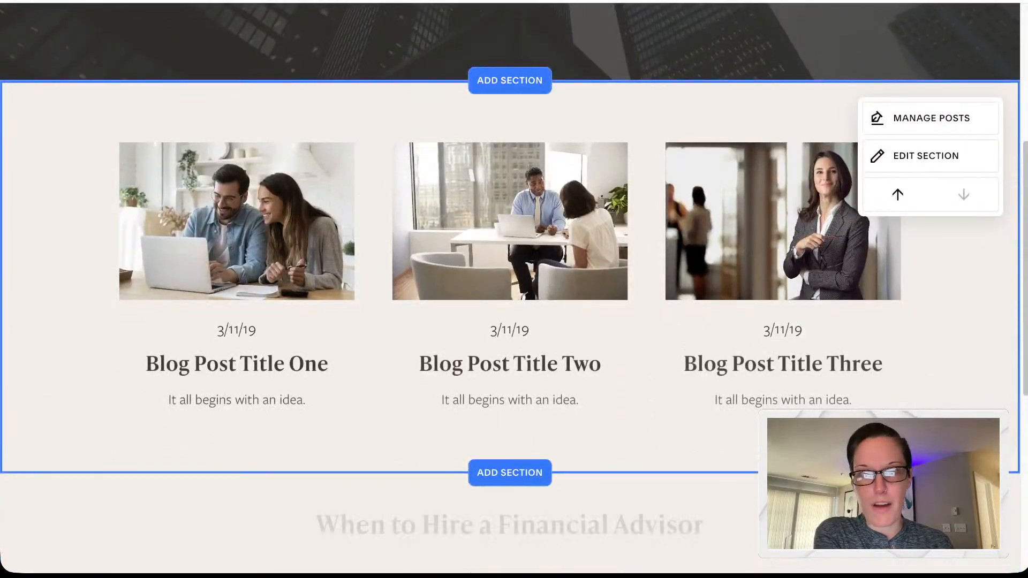
scroll(514, 161, up, 3)
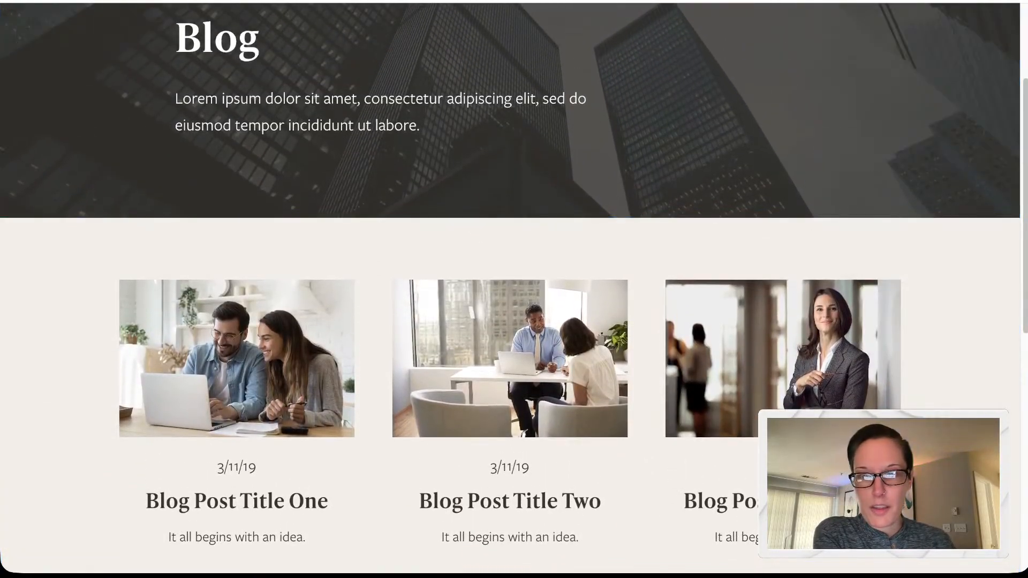
scroll(514, 289, up, 3)
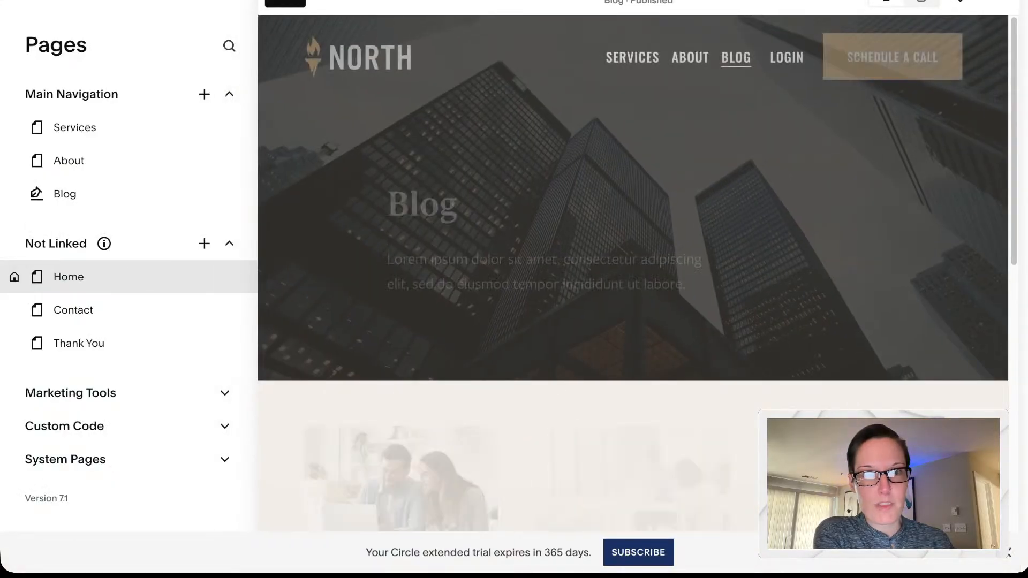
Step: Open the Schedule a Call page in both site versions, upload unsplash-image-mQiZnKwGX... (3).jpg as the plain version's header background, and leave the editor
click(893, 57)
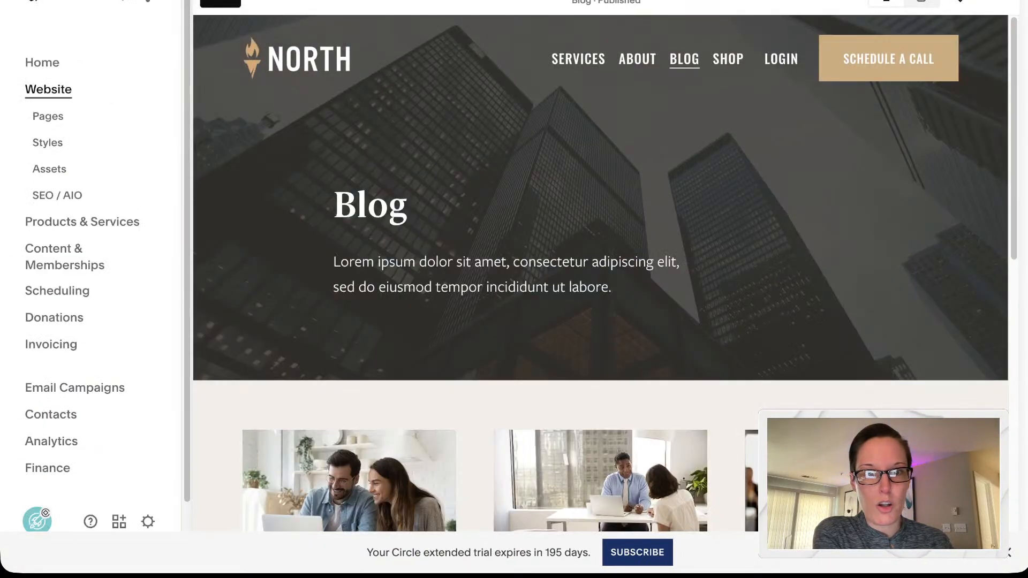
click(889, 59)
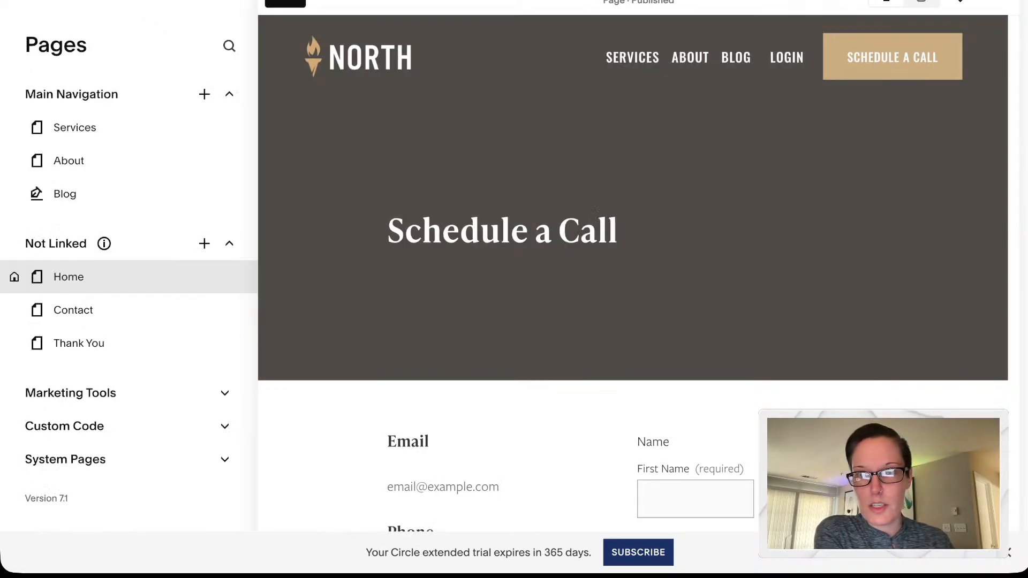
click(285, 3)
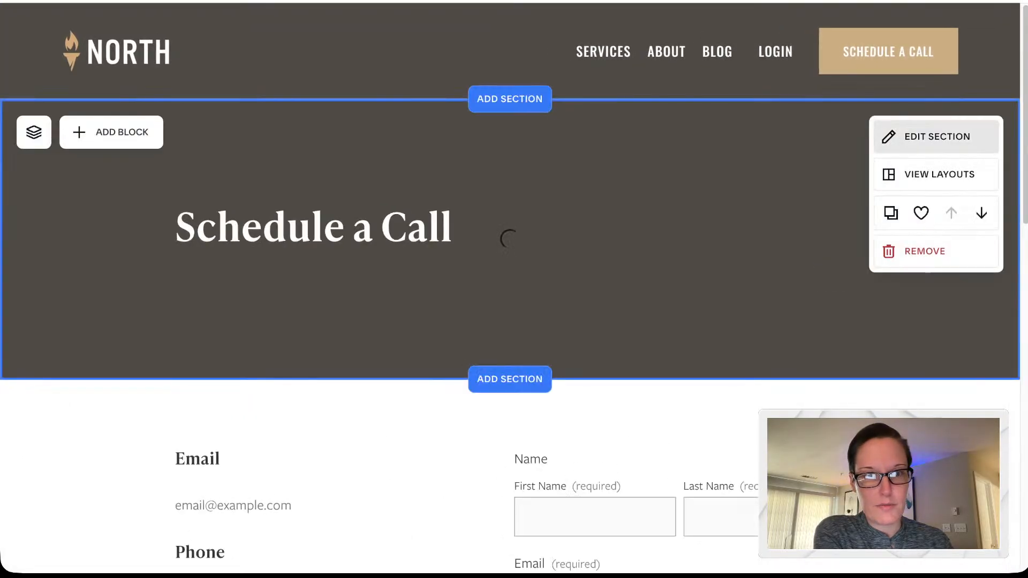
click(937, 136)
click(867, 141)
click(889, 246)
click(854, 284)
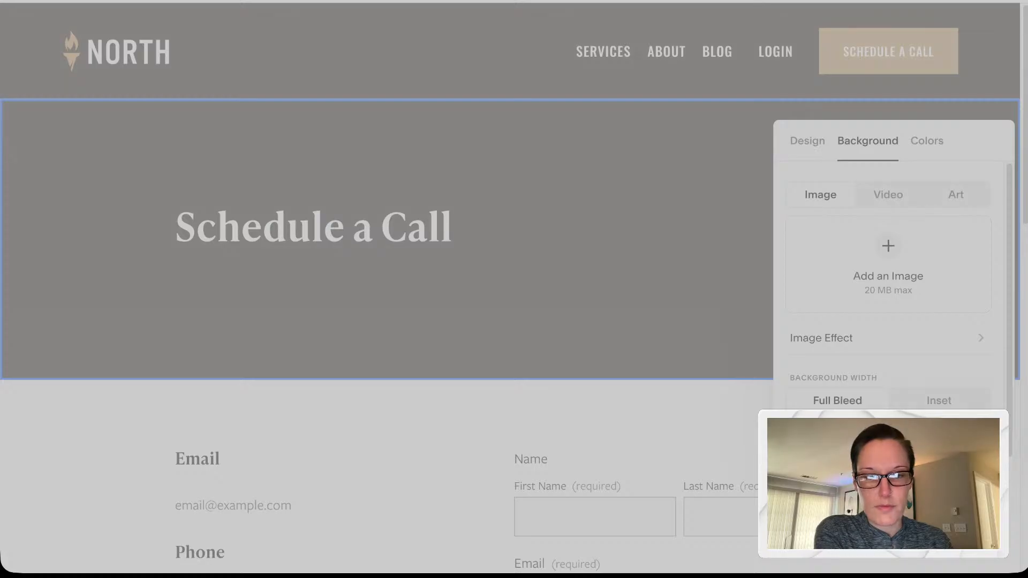
key(Return)
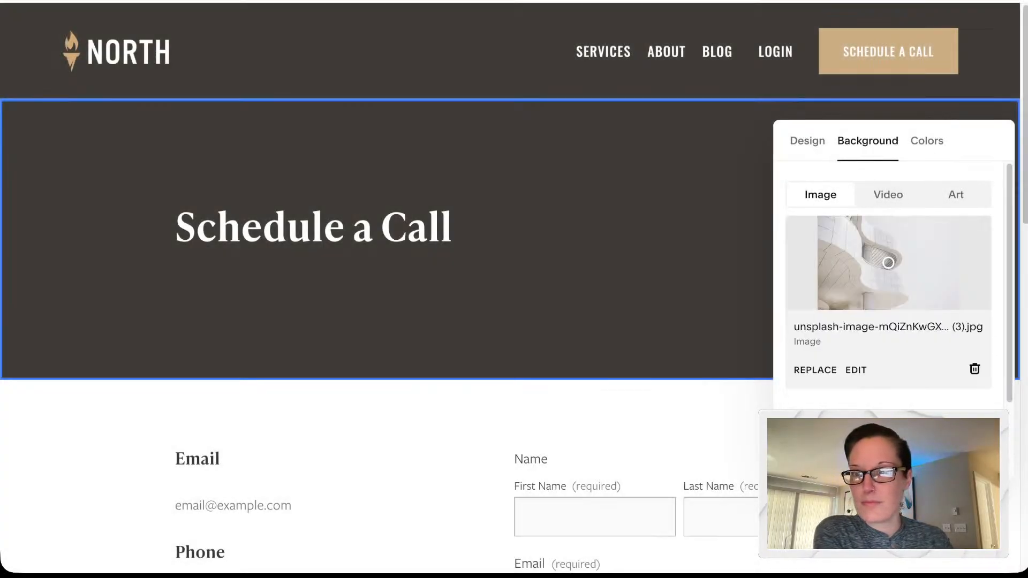
click(643, 236)
scroll(643, 236, down, 1)
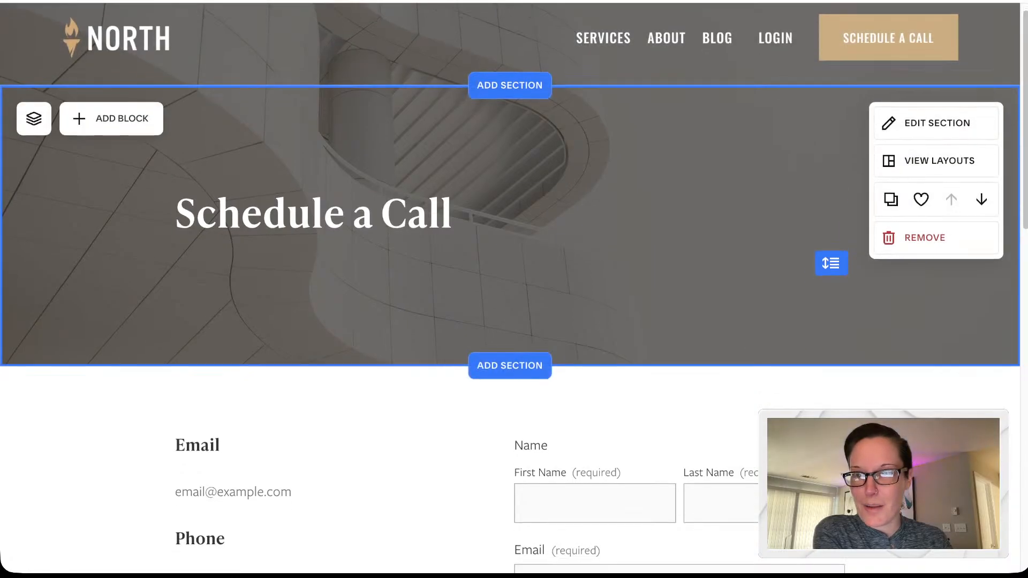
click(32, 1)
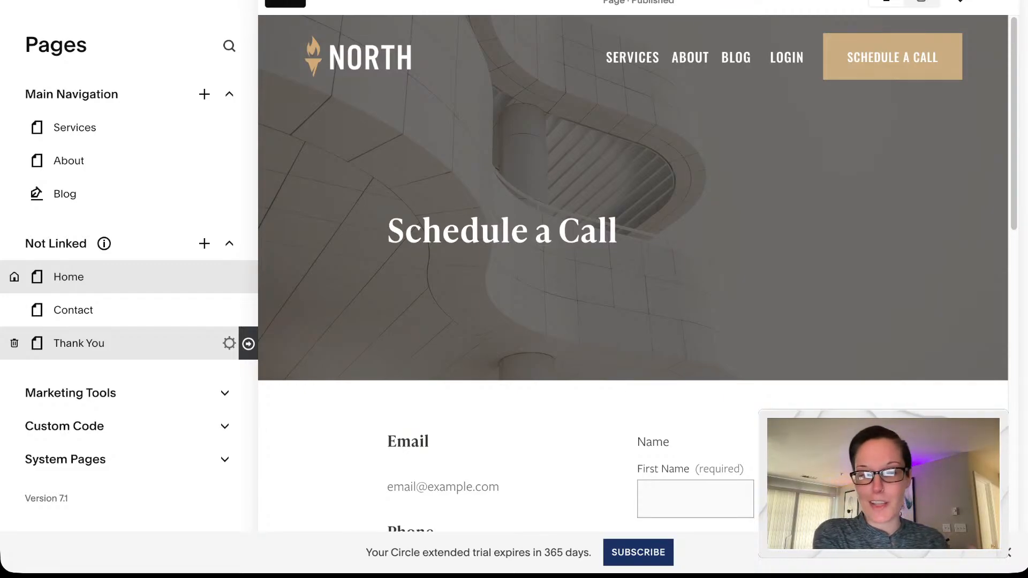
Step: Open the Thank You page in both site versions for comparison
click(79, 343)
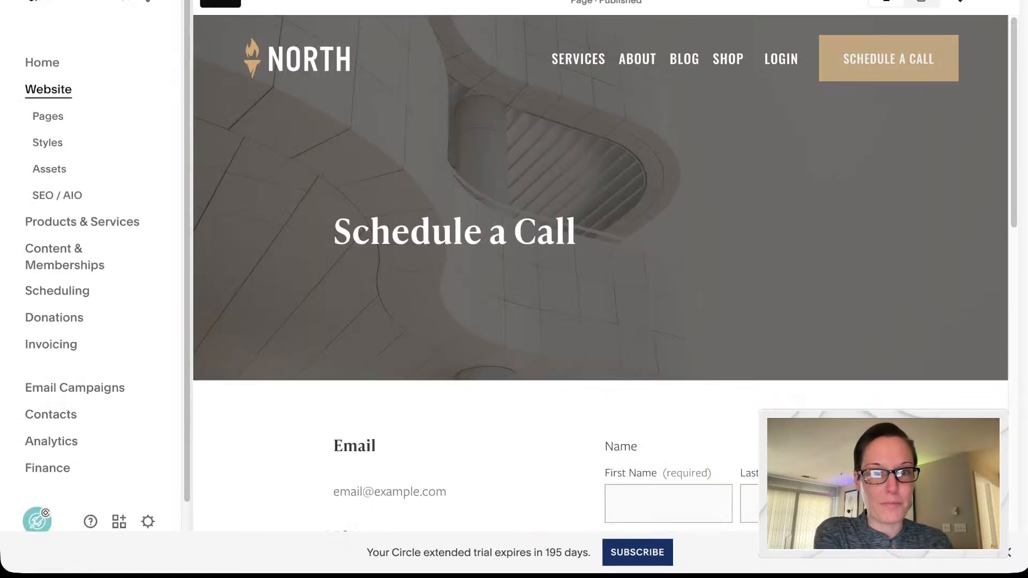
click(48, 117)
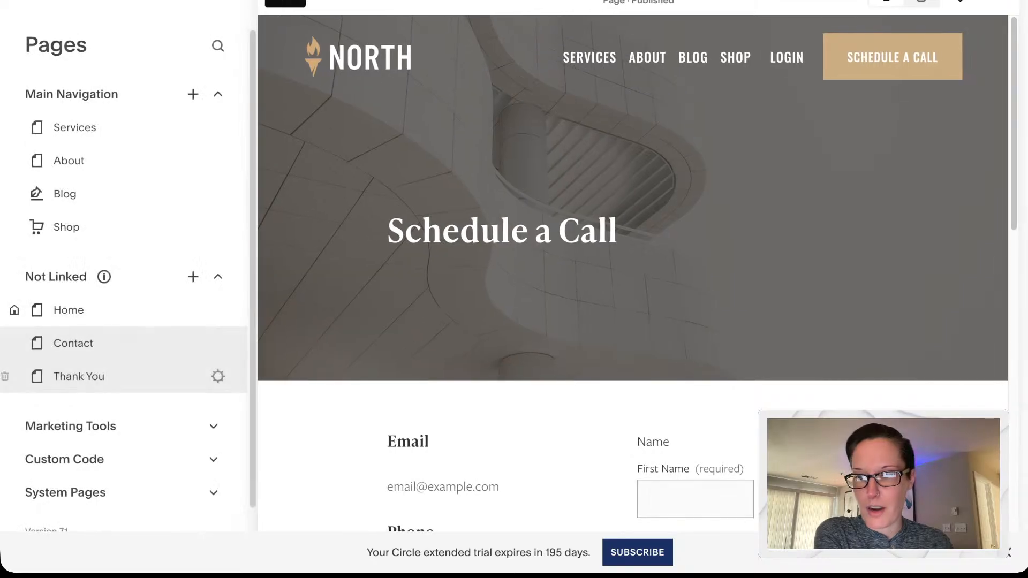
click(78, 376)
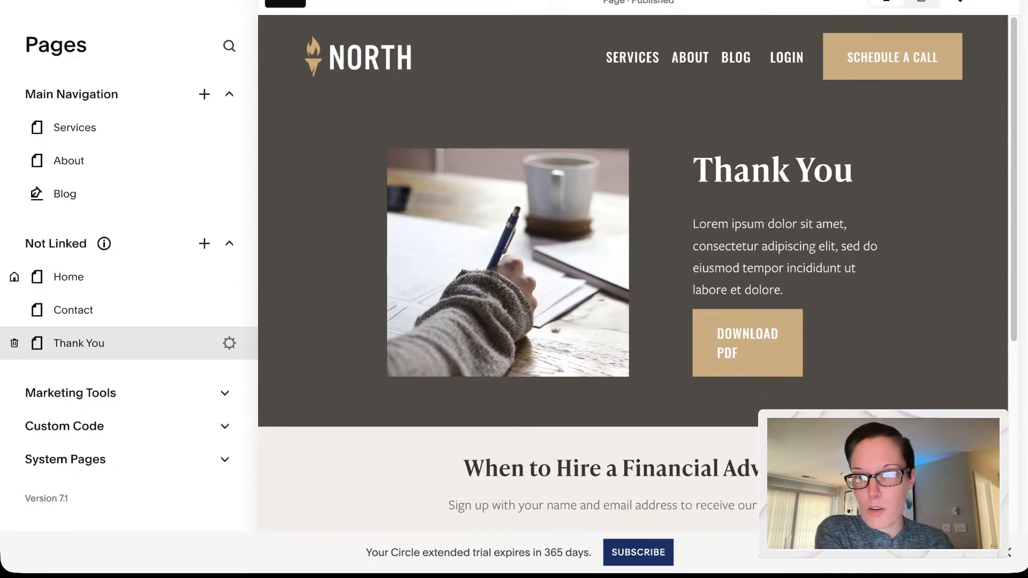
Step: Return the plain version to its home page, look over the other version's Thank You page, and return that version to its home page too
click(358, 58)
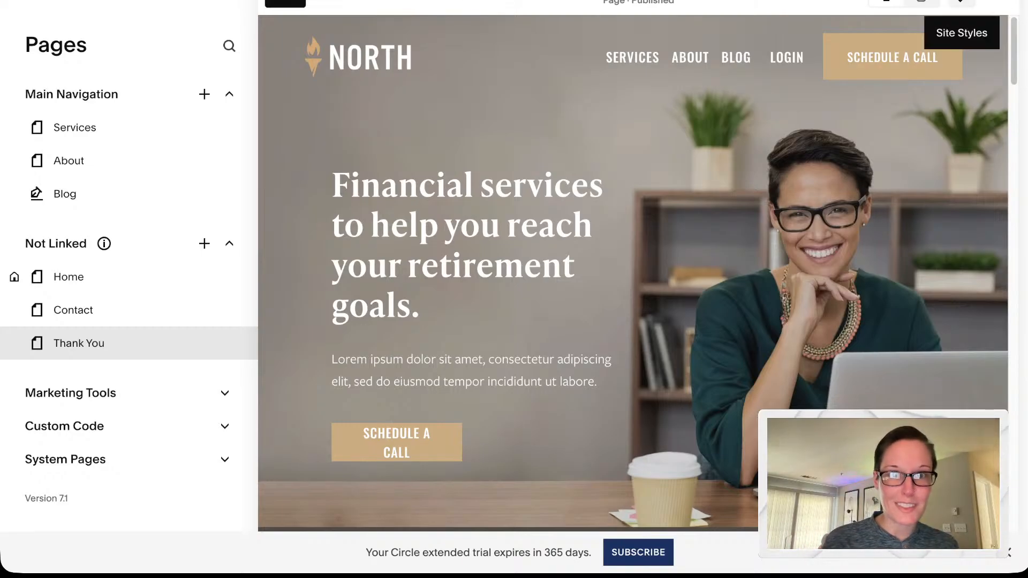
click(960, 2)
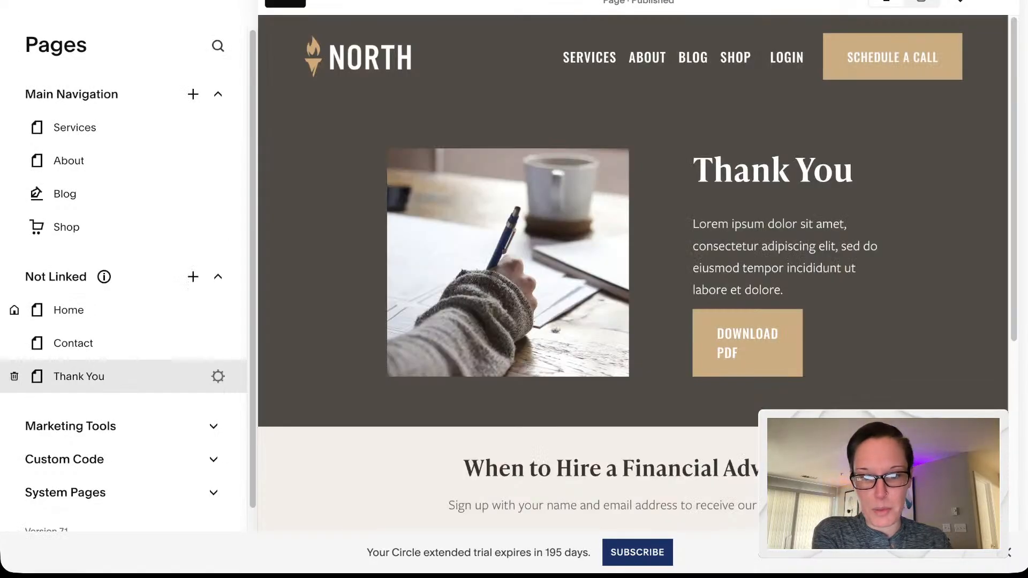
scroll(633, 268, down, 5)
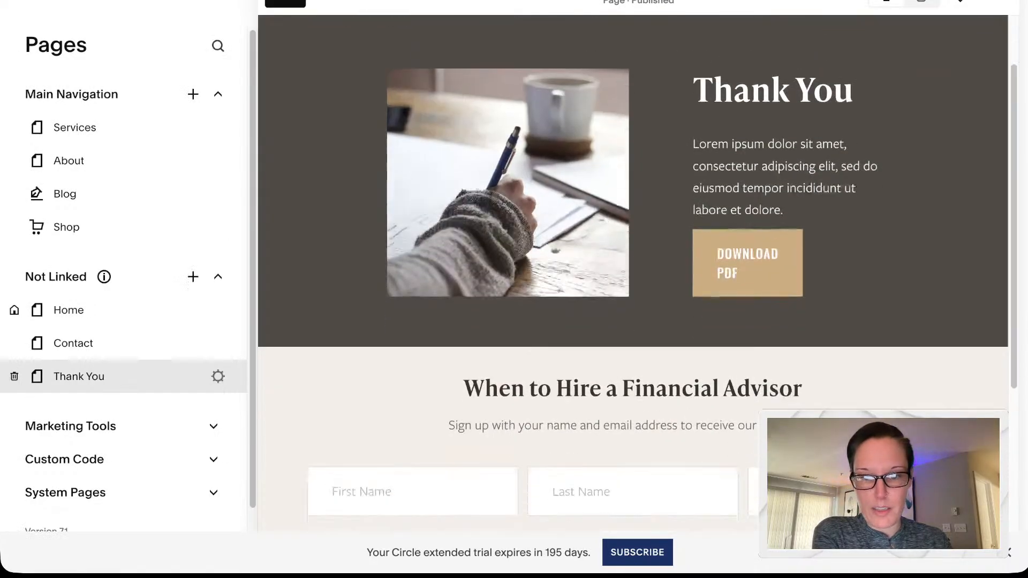
scroll(633, 267, up, 5)
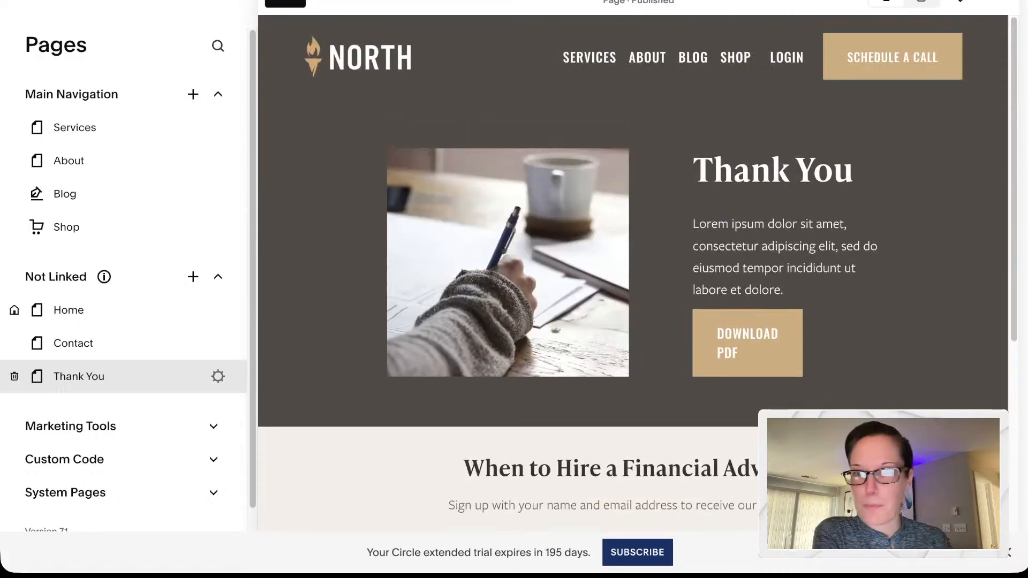
click(359, 56)
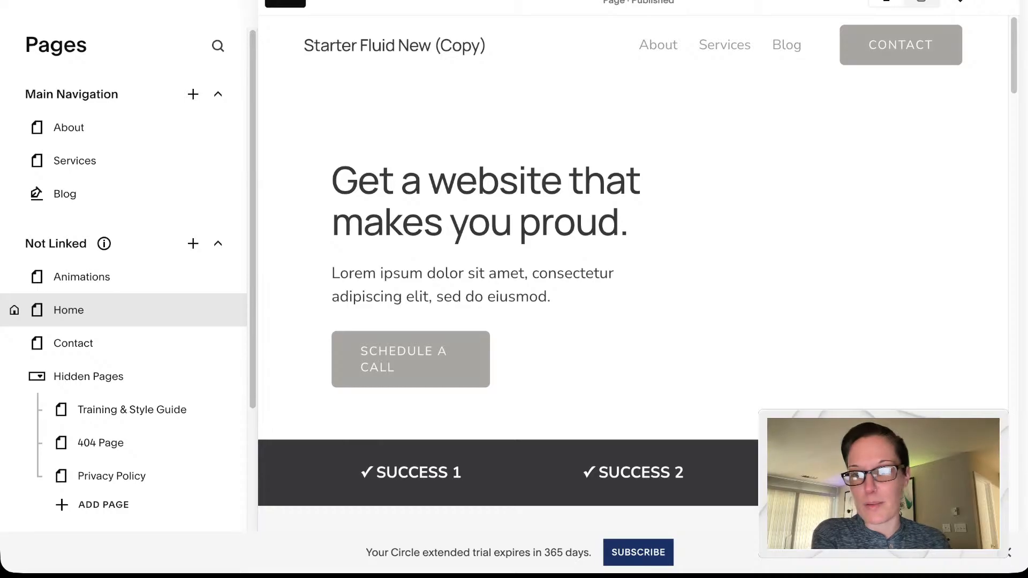
scroll(134, 364, down, 2)
scroll(134, 353, up, 2)
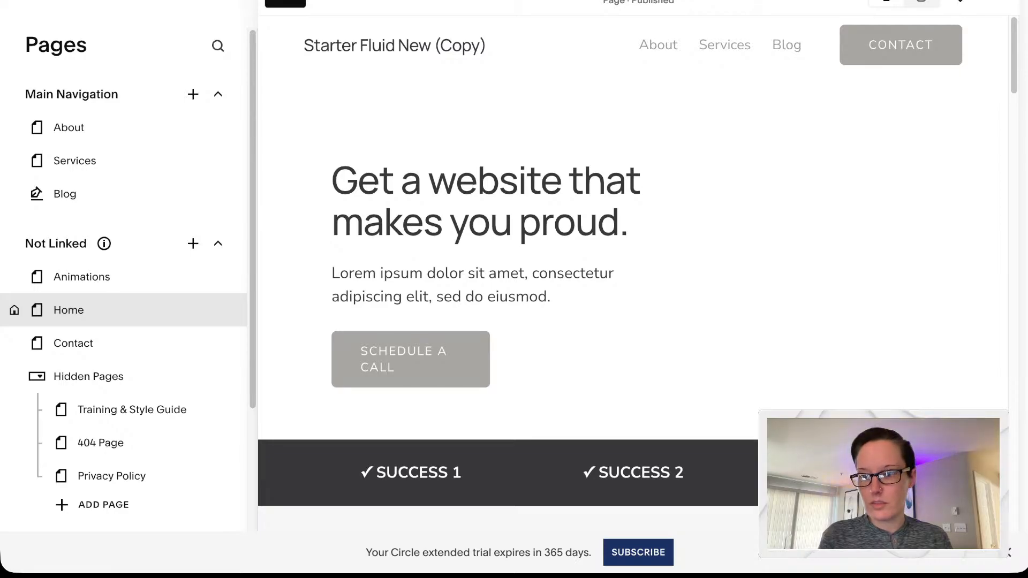
key(slash)
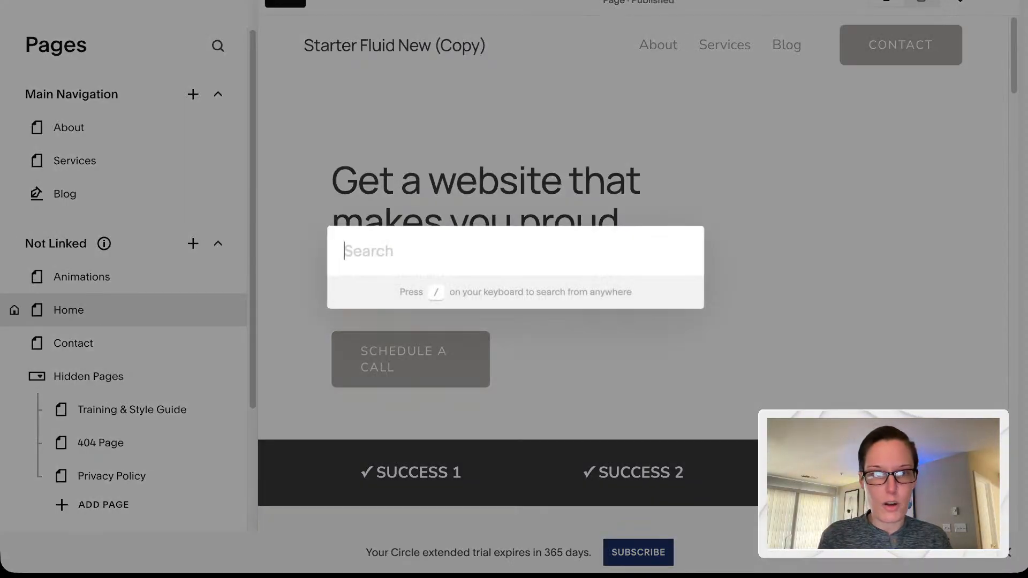
key(Escape)
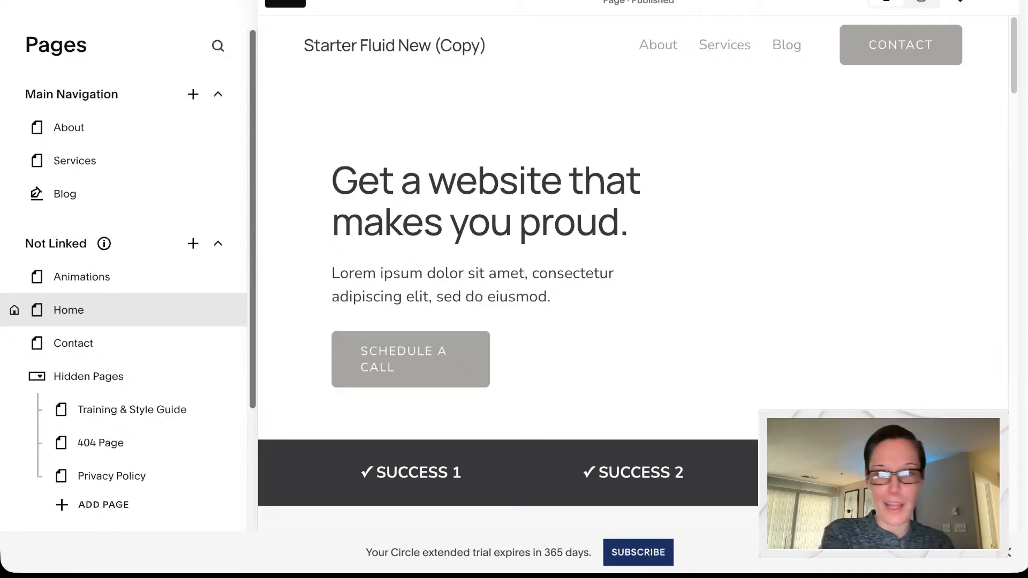
Step: Try to open the Contact page of the Starter Fluid New (Copy) site, and return to its page list with the home page shown
scroll(214, 311, down, 1)
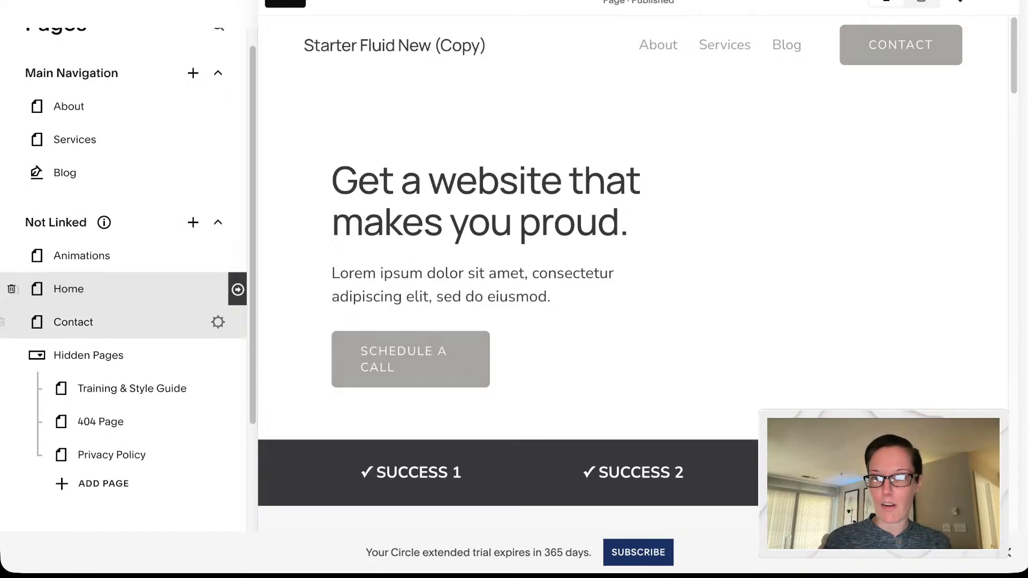
click(74, 322)
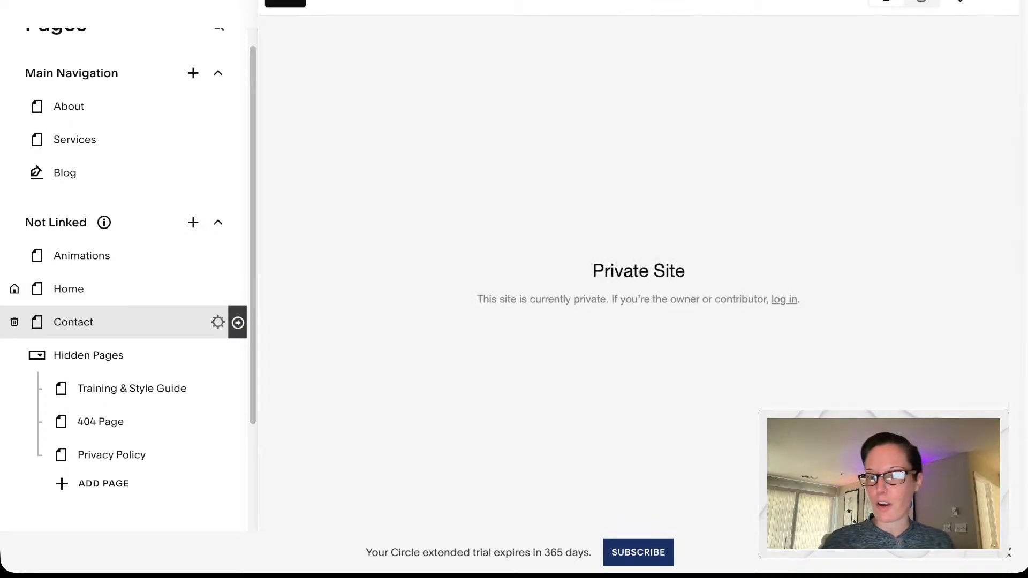
scroll(123, 375, up, 1)
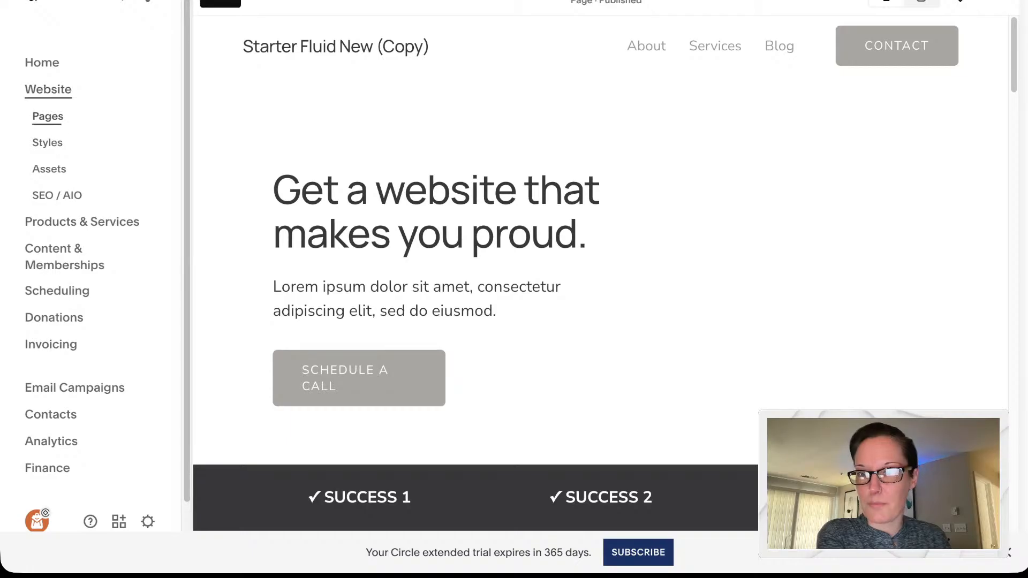
click(48, 117)
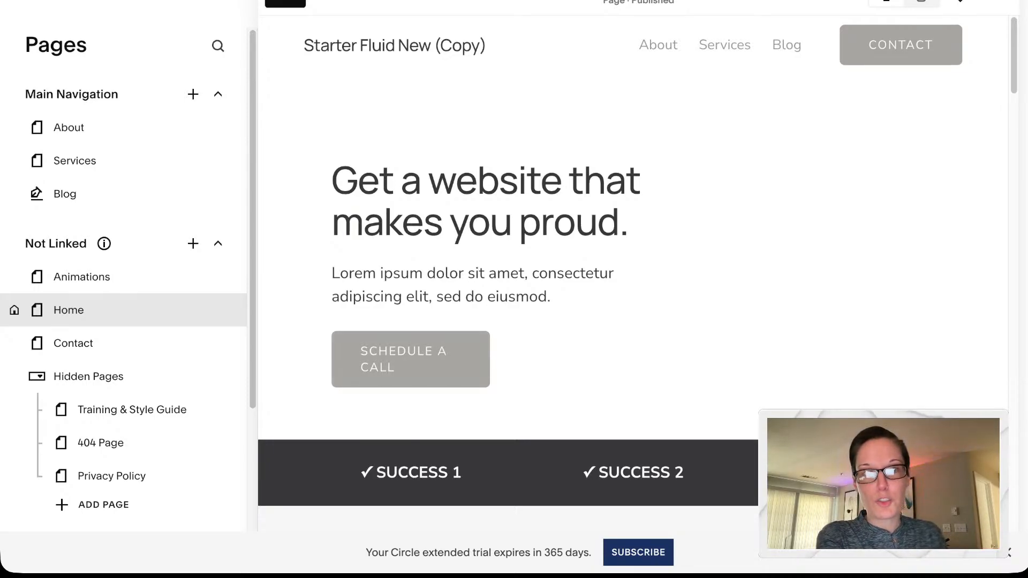
Step: Look over the home page of the Starter Fluid New (Copy) site from the hero to the packages and pricing section
scroll(633, 300, down, 5)
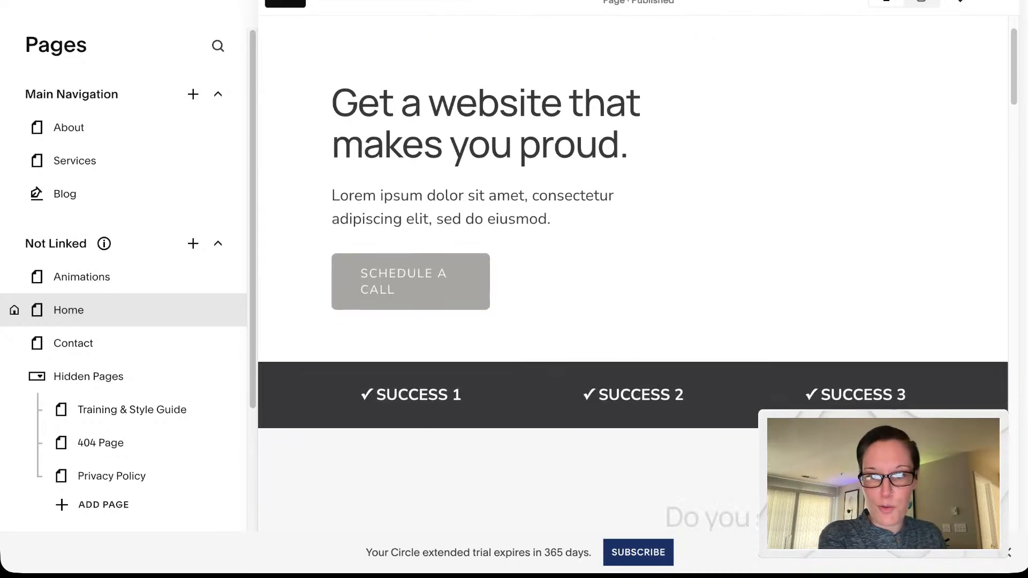
scroll(633, 299, down, 15)
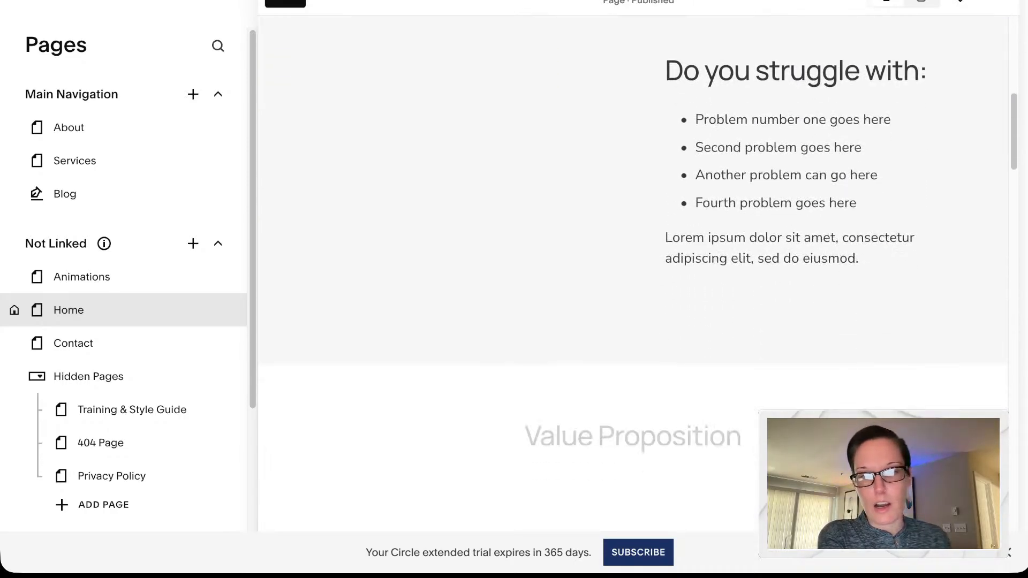
scroll(633, 300, down, 8)
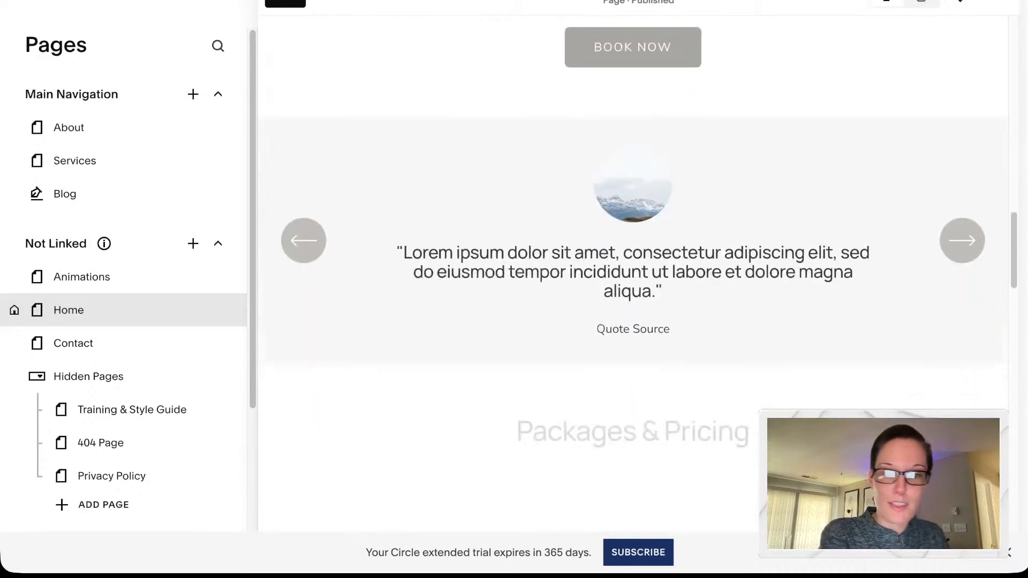
scroll(633, 300, up, 20)
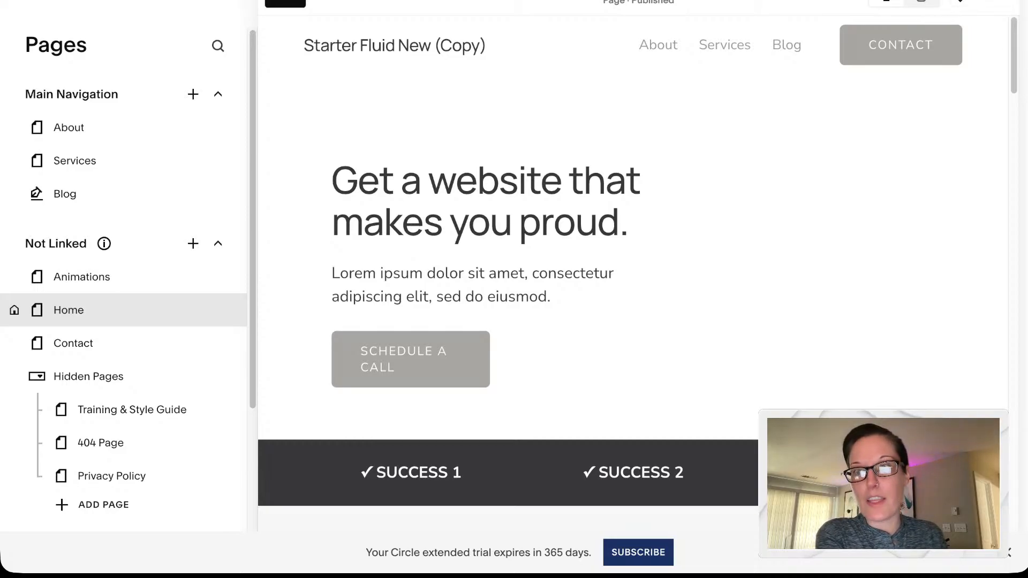
Step: Open the Site Styles, look over the font, color and button options, and browse the preset themes
click(30, 2)
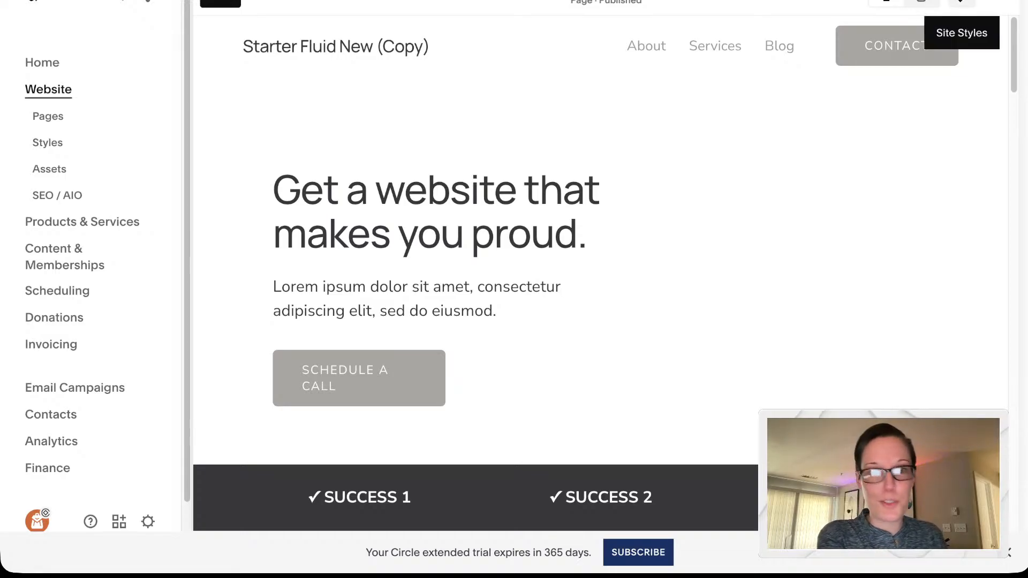
click(961, 2)
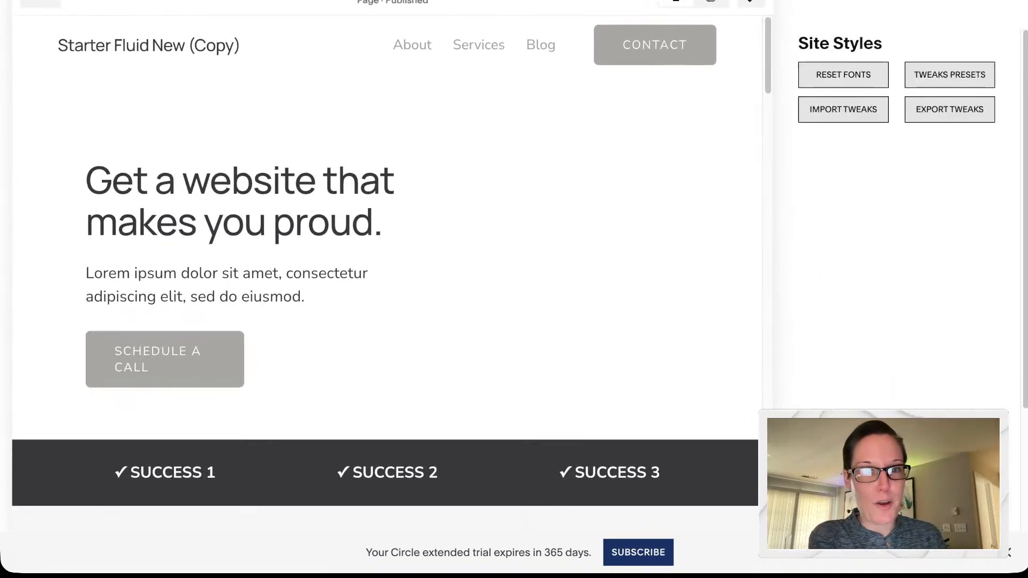
scroll(883, 198, down, 2)
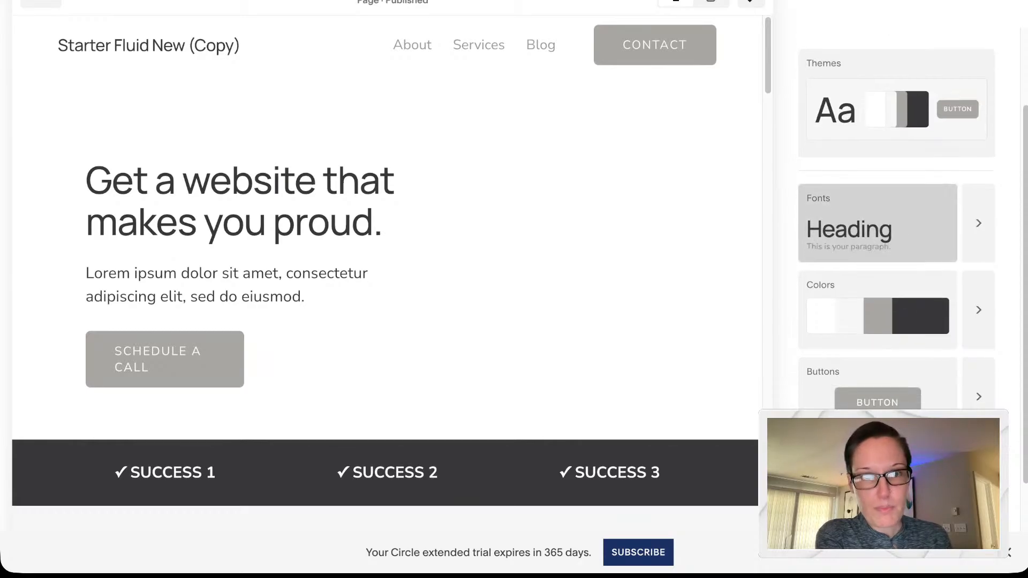
scroll(883, 199, up, 2)
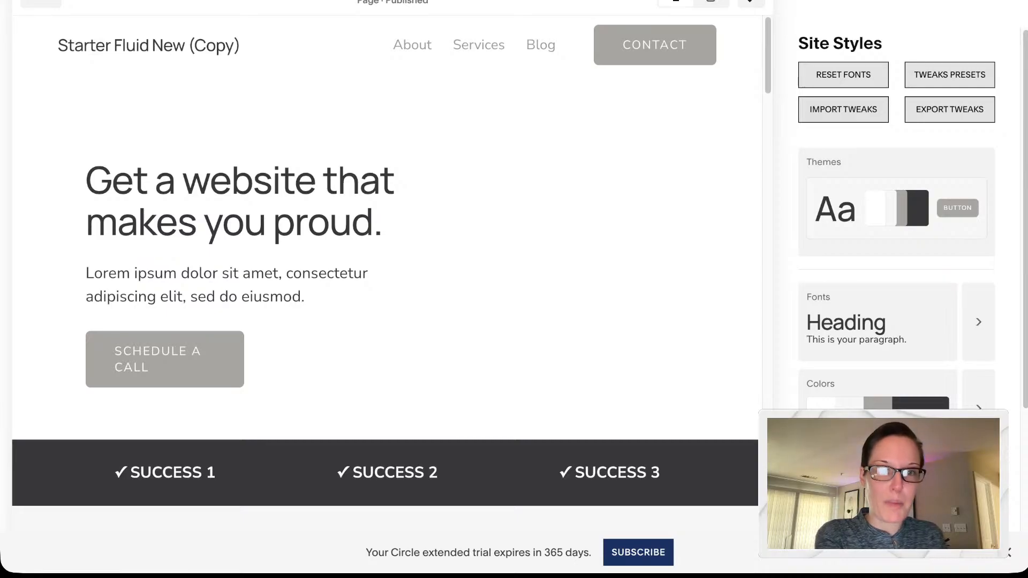
scroll(896, 241, down, 2)
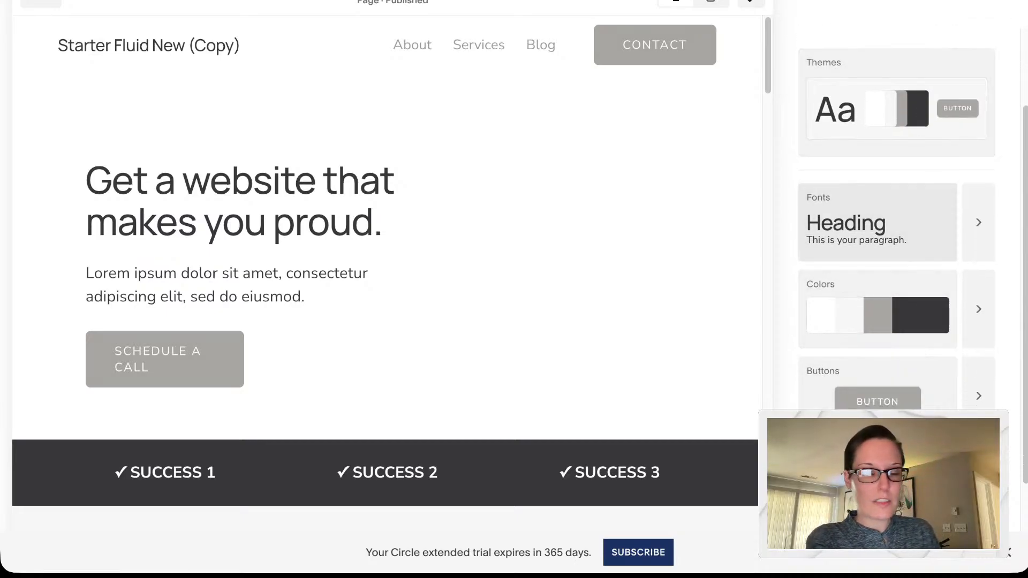
scroll(896, 267, down, 1)
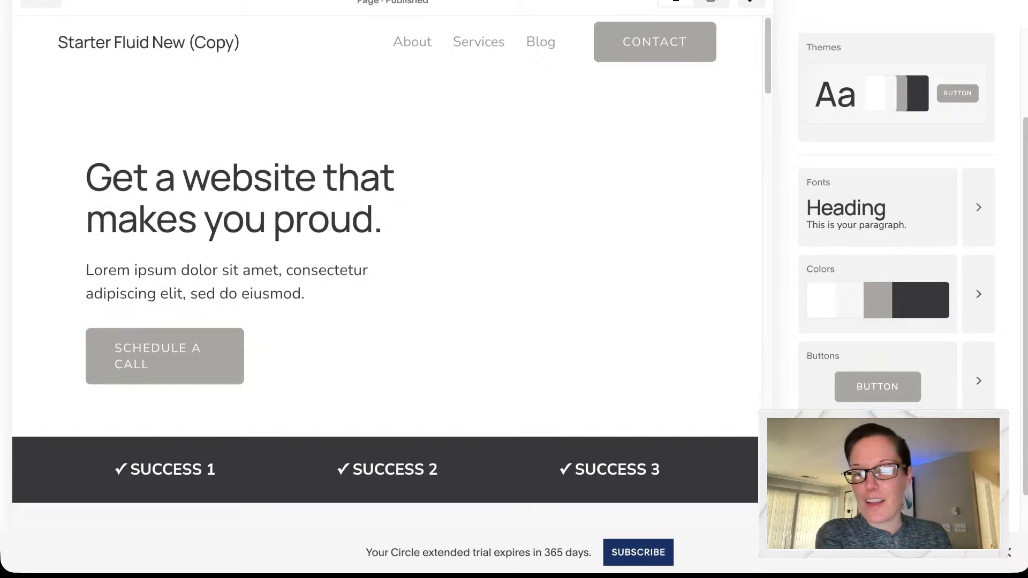
scroll(385, 267, down, 5)
scroll(386, 267, up, 5)
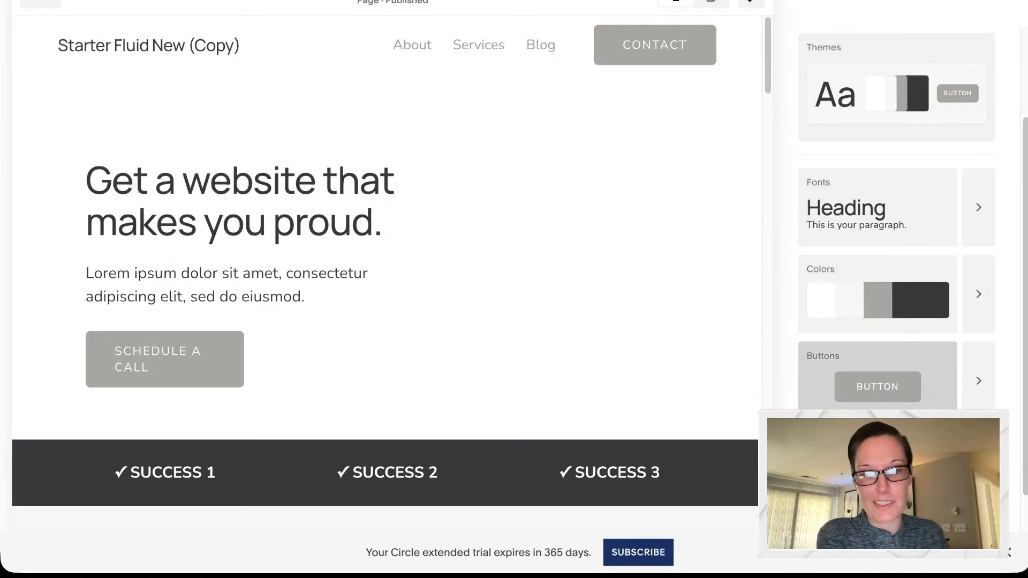
scroll(878, 375, down, 1)
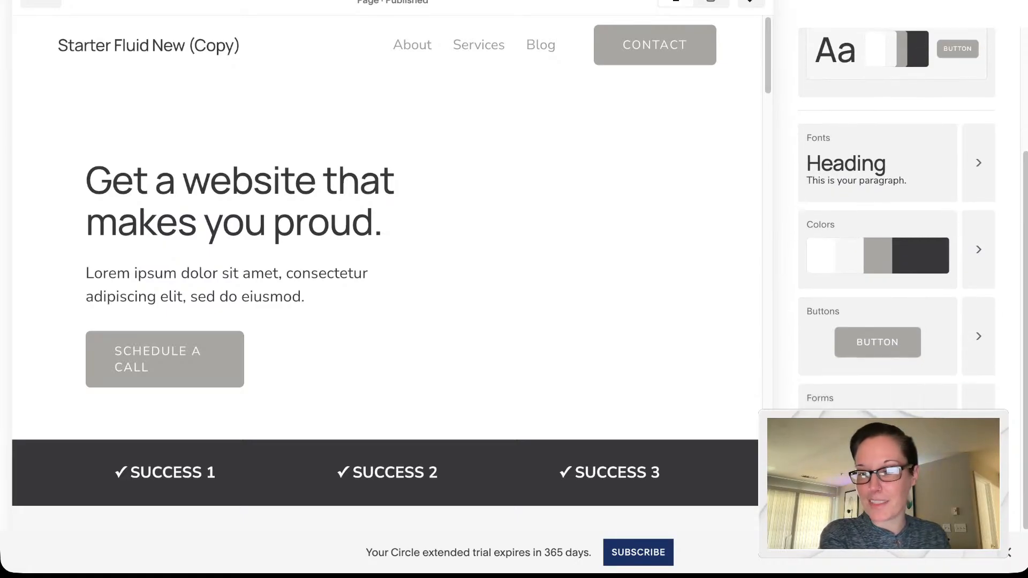
scroll(897, 268, up, 4)
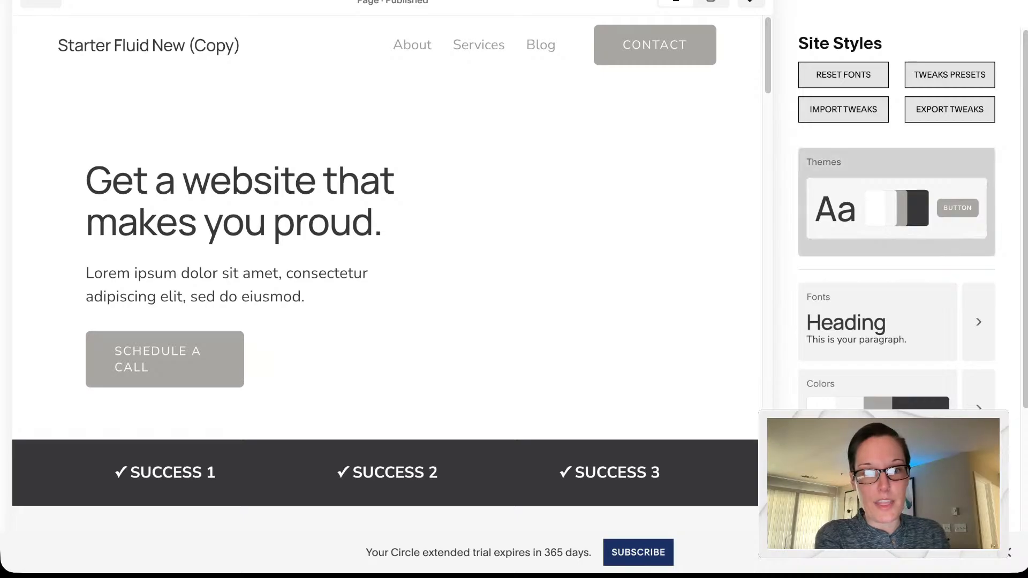
click(897, 208)
scroll(696, 230, down, 1)
scroll(621, 247, down, 1)
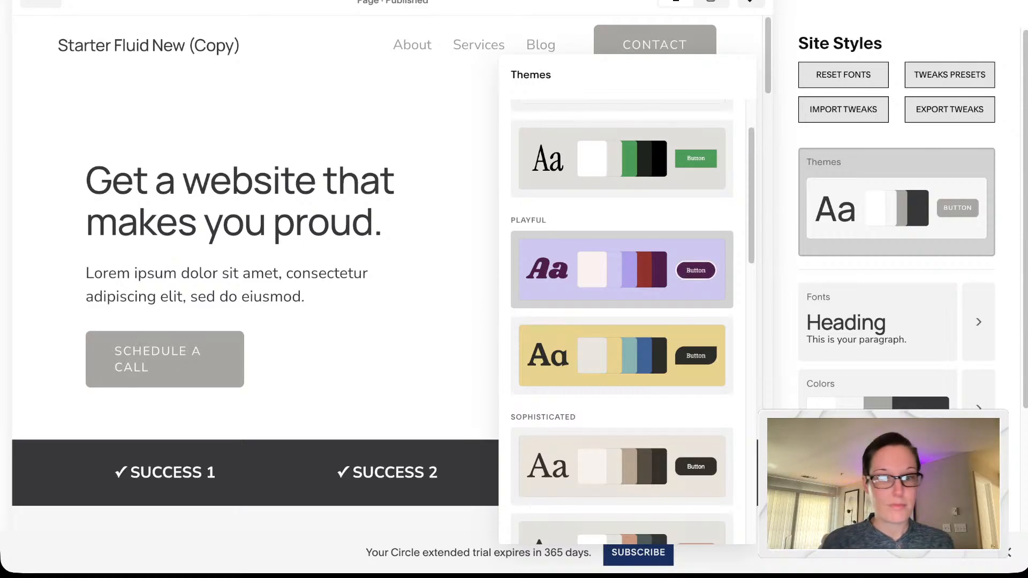
scroll(621, 321, down, 4)
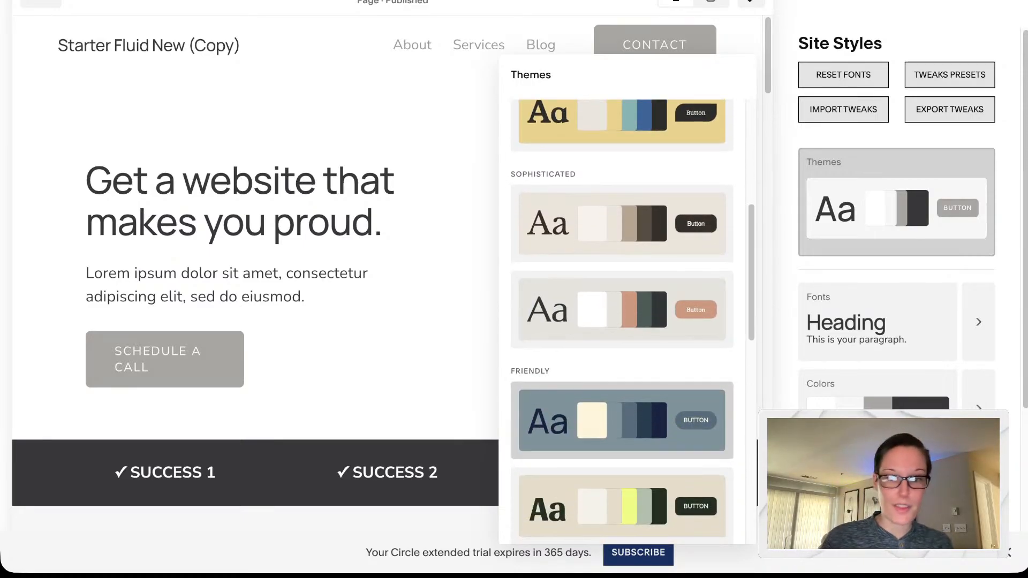
Step: Try the blue and cream Friendly theme on the site and check the home page sections with it
click(621, 420)
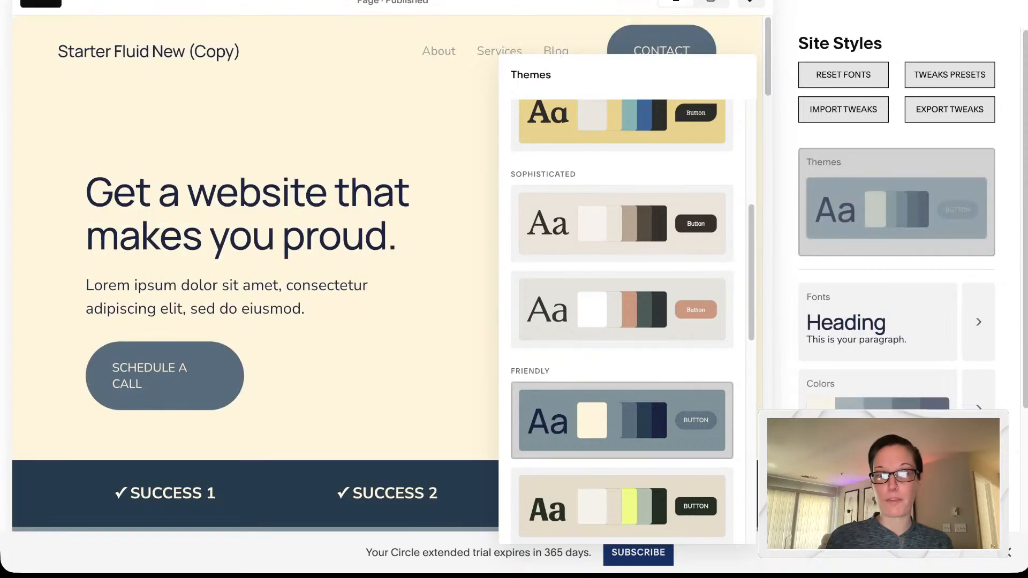
scroll(256, 268, down, 7)
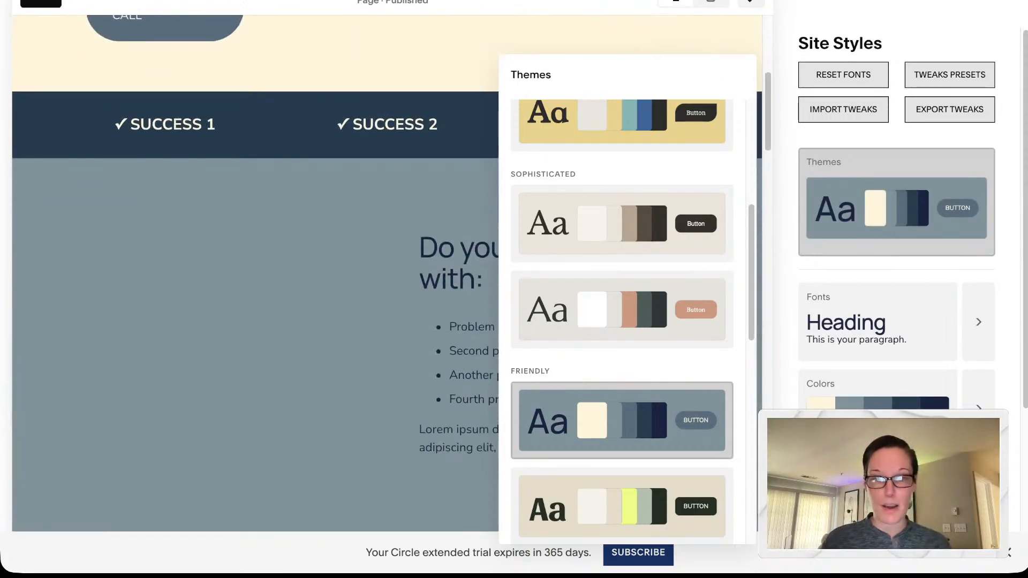
scroll(255, 268, down, 2)
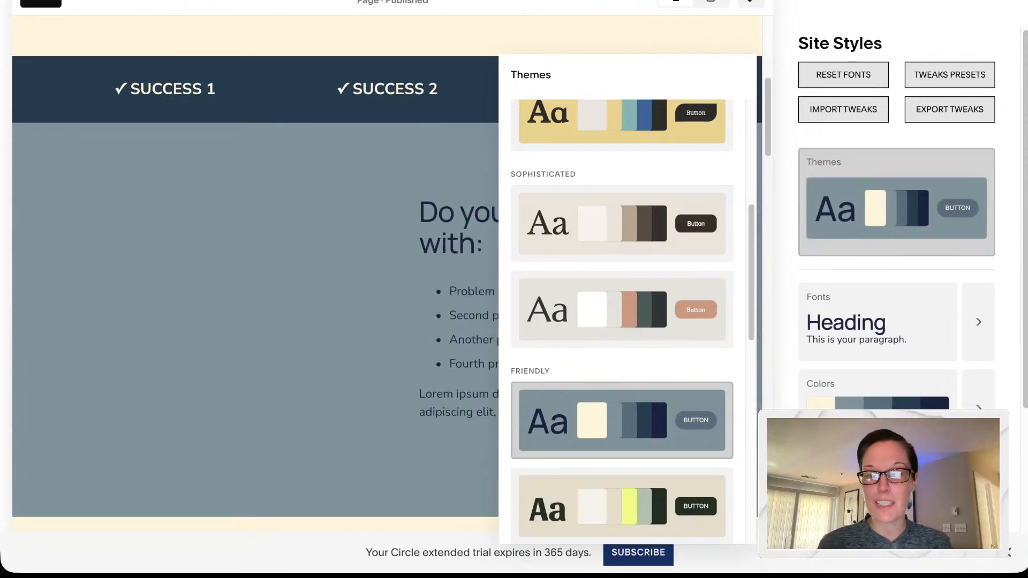
scroll(622, 453, down, 1)
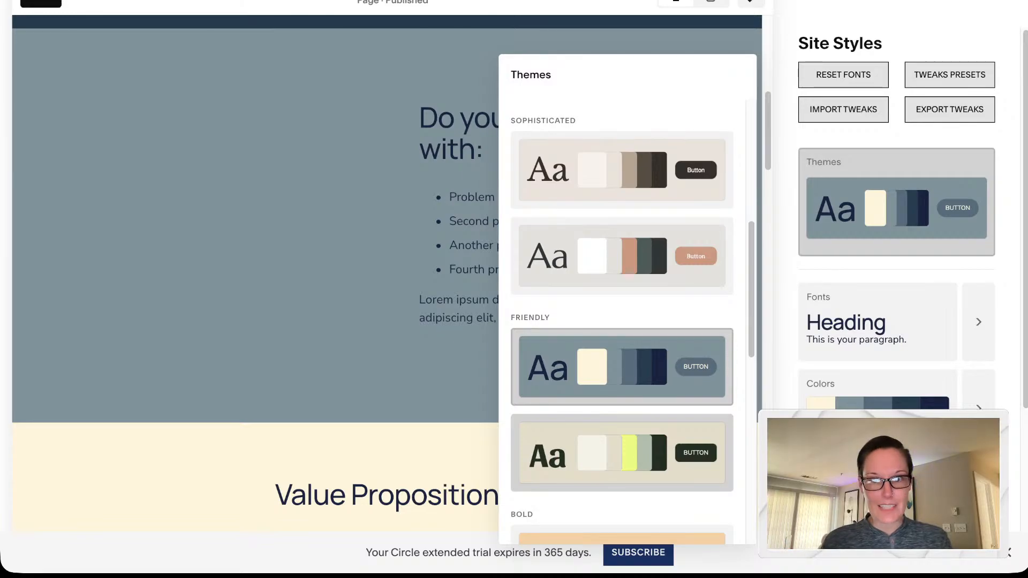
Step: Try the beige and lime Friendly theme and check the home page down to the How It Works section
click(622, 453)
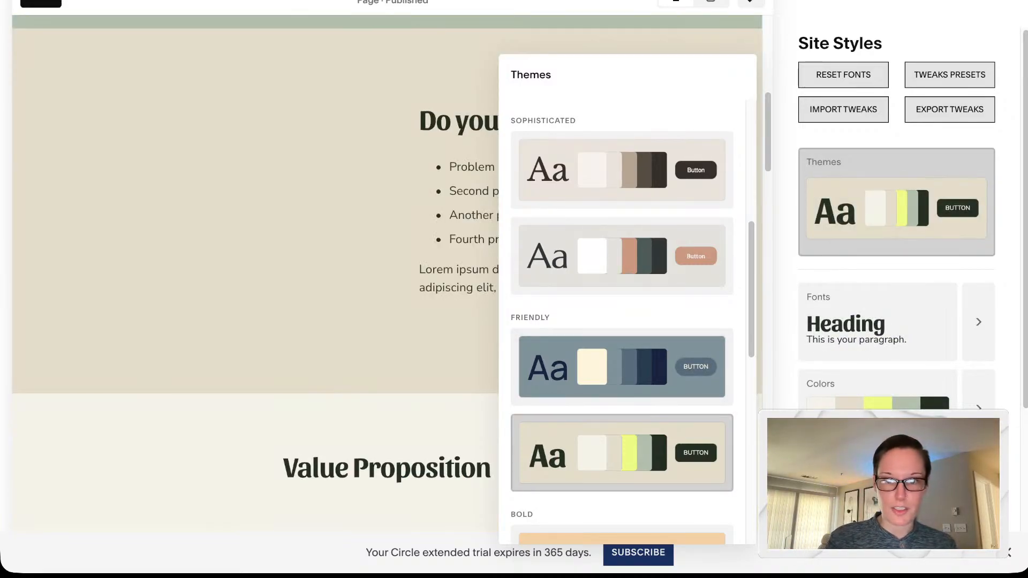
scroll(255, 274, up, 3)
scroll(255, 273, down, 8)
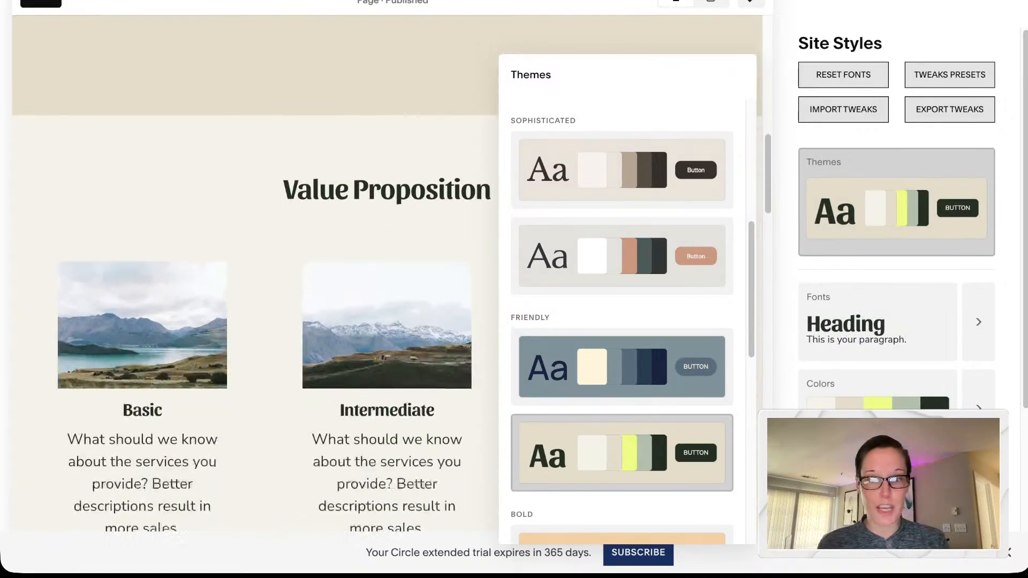
scroll(255, 273, down, 12)
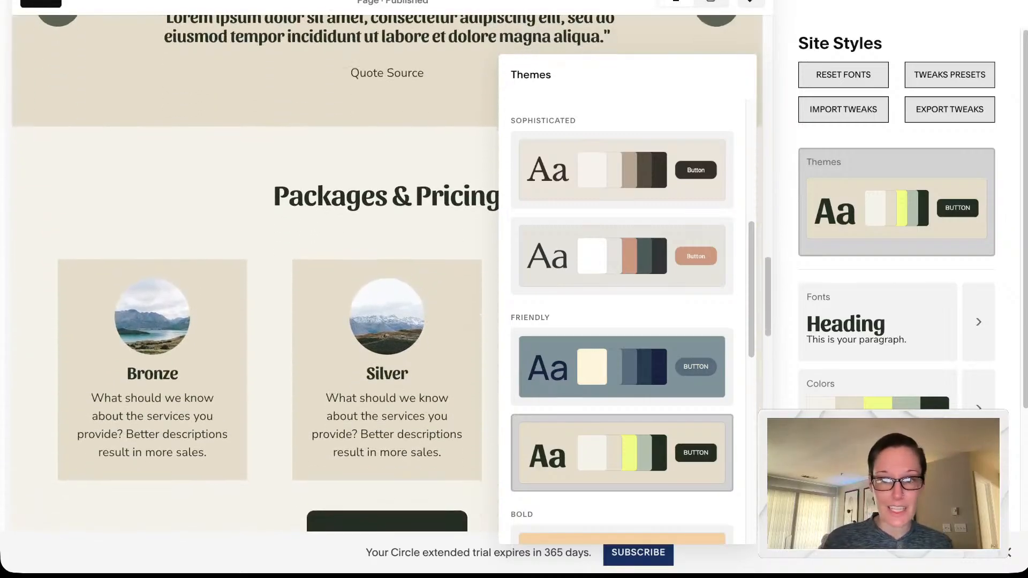
scroll(255, 273, down, 5)
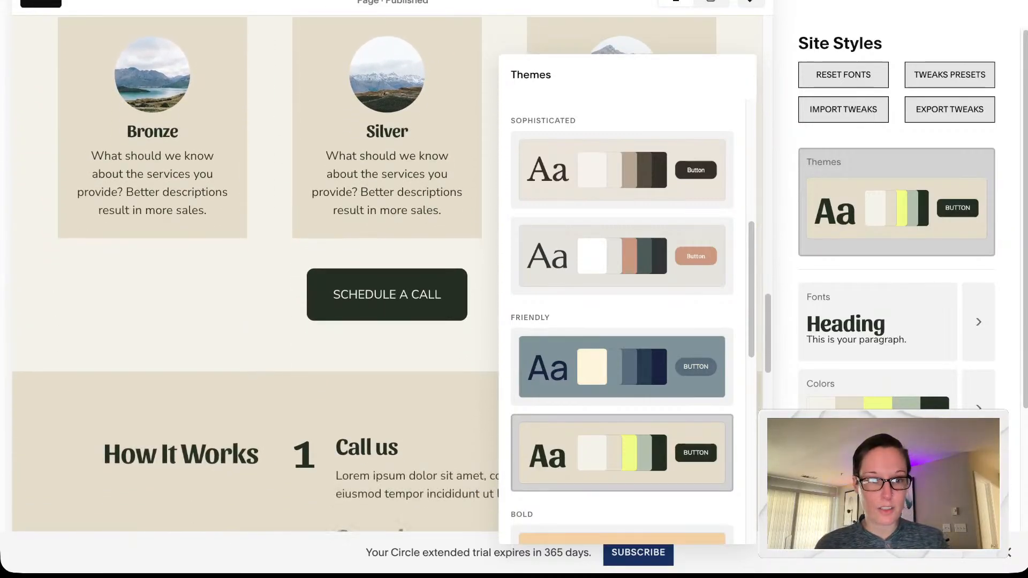
scroll(622, 321, down, 6)
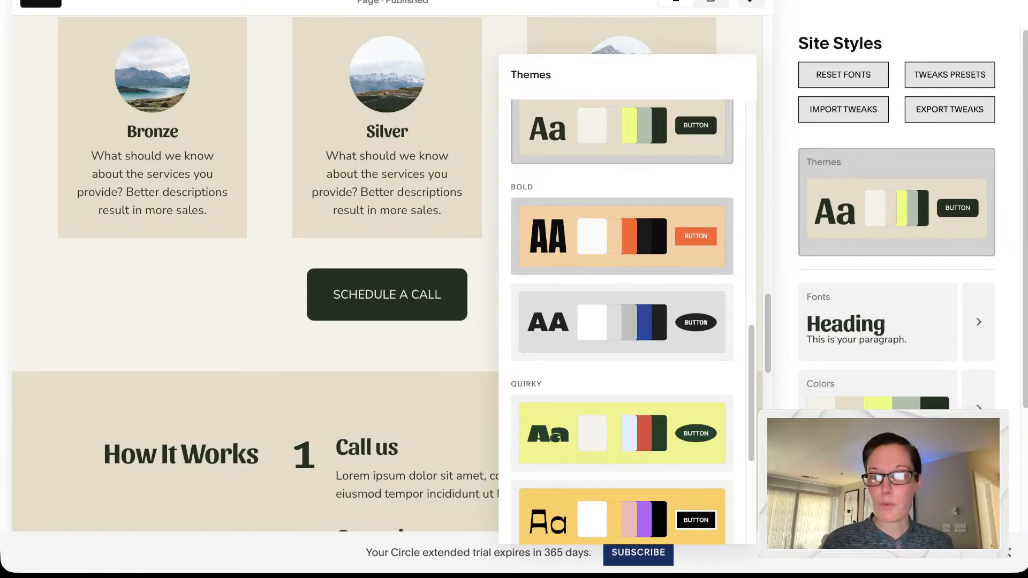
Step: Try the orange Bold theme and the Innovative theme with the orange button, checking the top of the home page
click(621, 236)
scroll(255, 273, up, 20)
scroll(622, 429, down, 5)
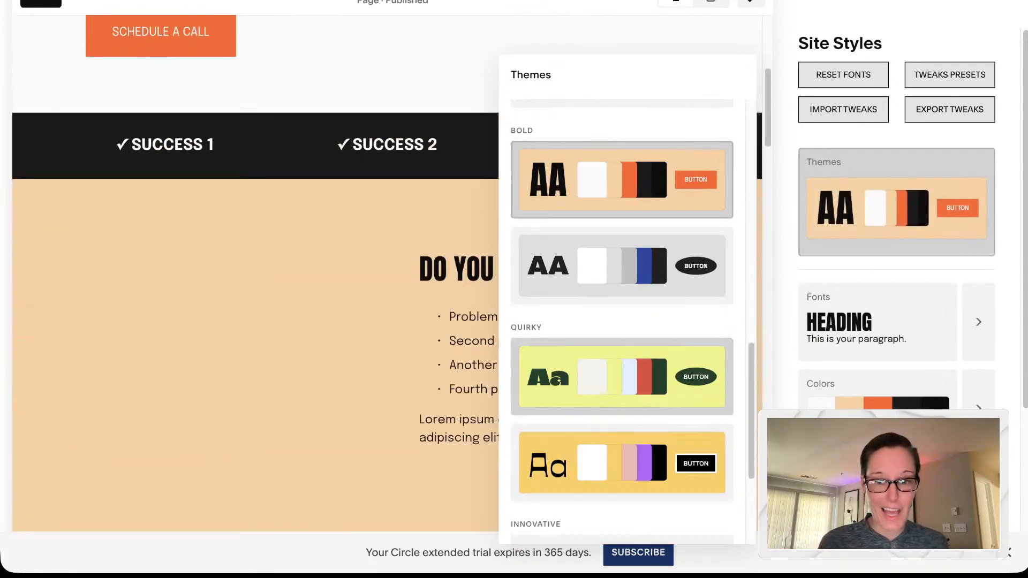
click(621, 376)
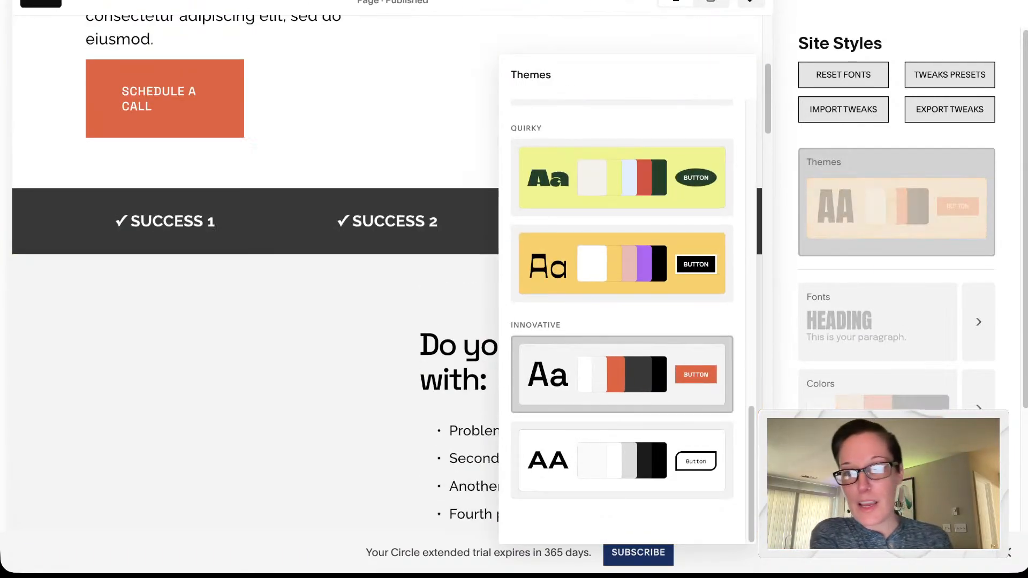
scroll(622, 322, up, 15)
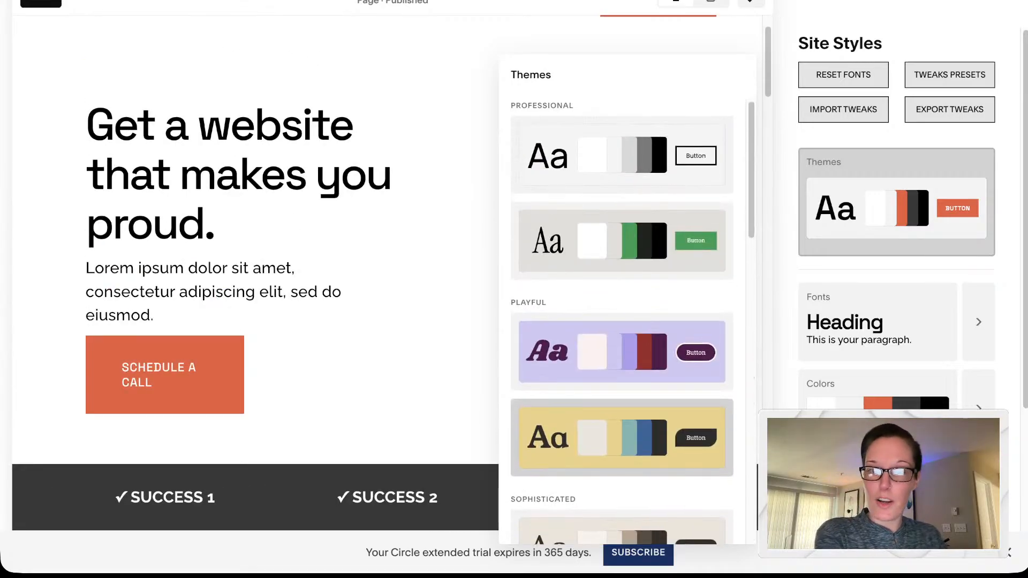
Step: Try the green Professional theme and the blue and cream Friendly theme, checking the home page sections
click(622, 240)
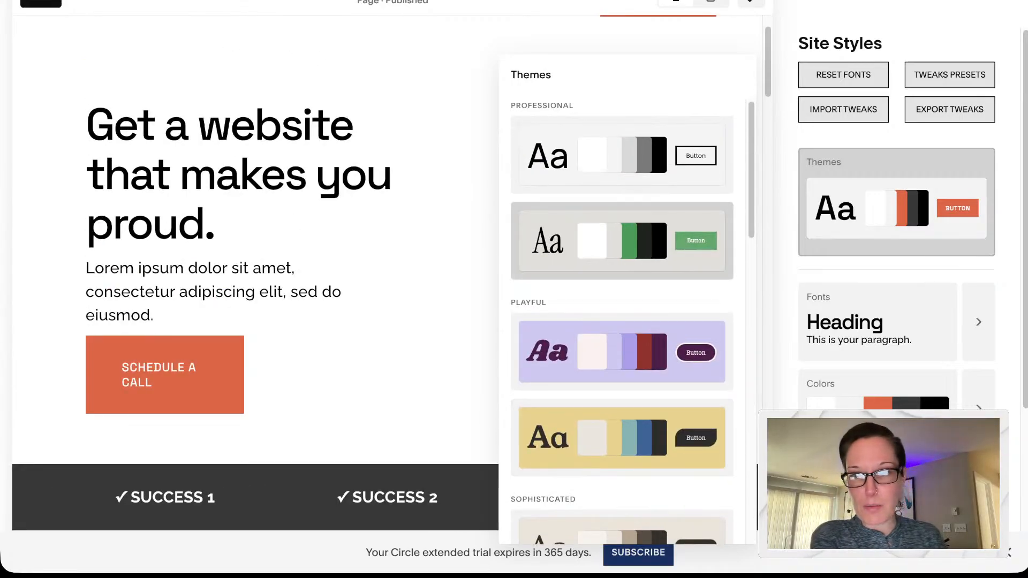
scroll(622, 354, down, 7)
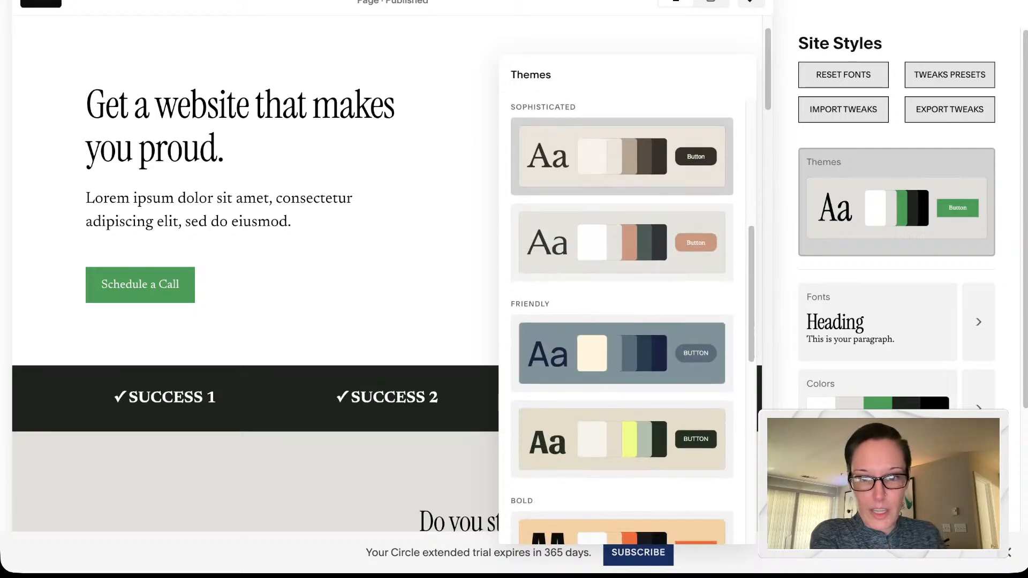
click(622, 354)
scroll(255, 273, down, 15)
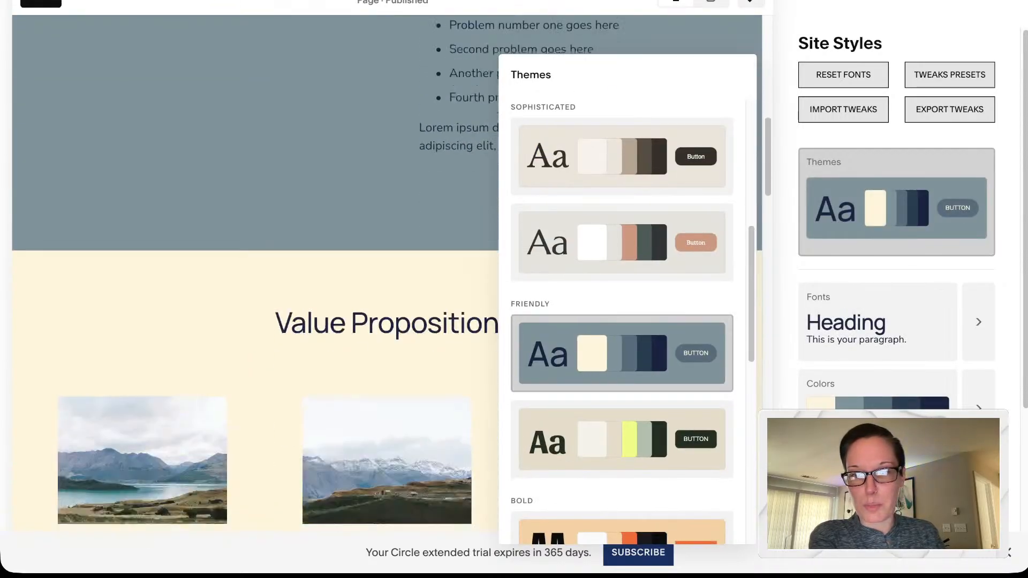
Step: Apply the Innovative theme with the orange button, close the theme list, and check the home page header
scroll(621, 369, down, 10)
click(621, 374)
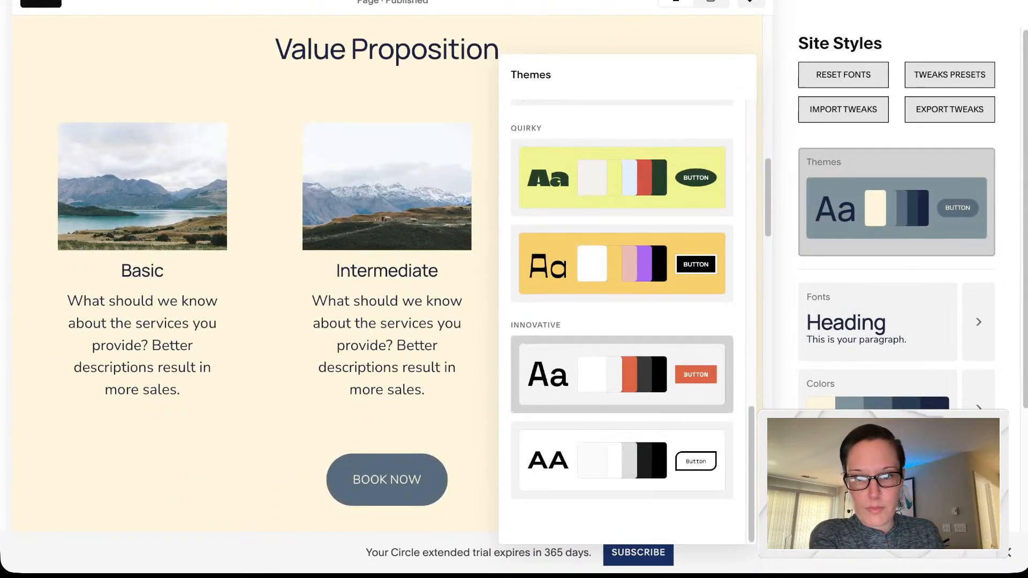
scroll(621, 369, up, 5)
scroll(255, 273, up, 15)
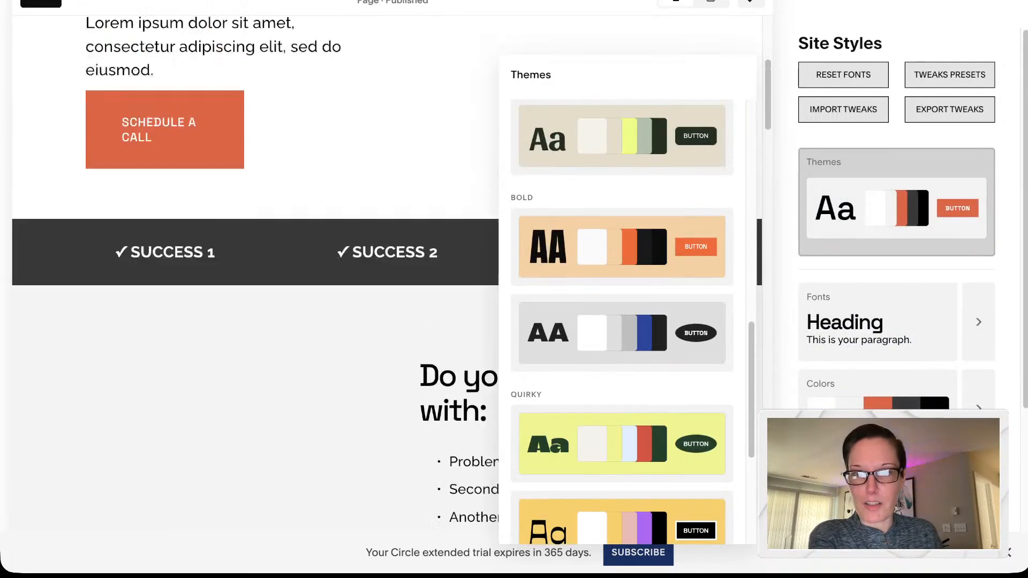
scroll(255, 273, down, 3)
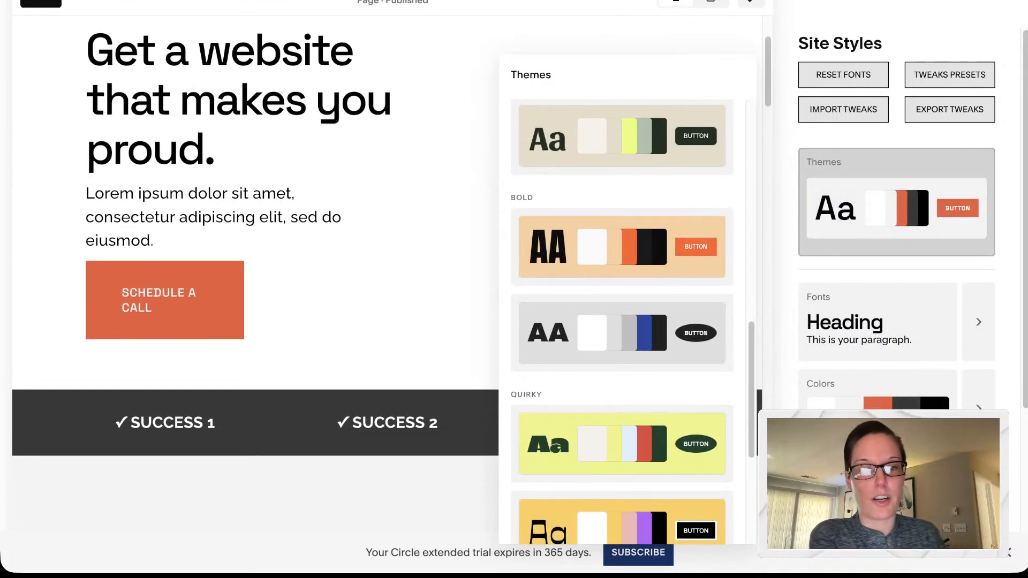
key(Escape)
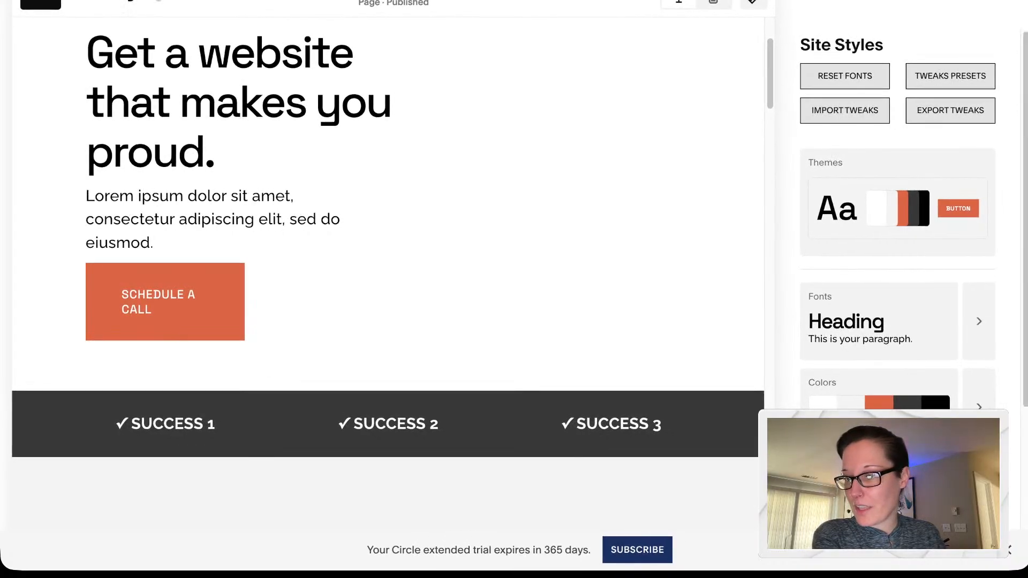
scroll(388, 267, up, 3)
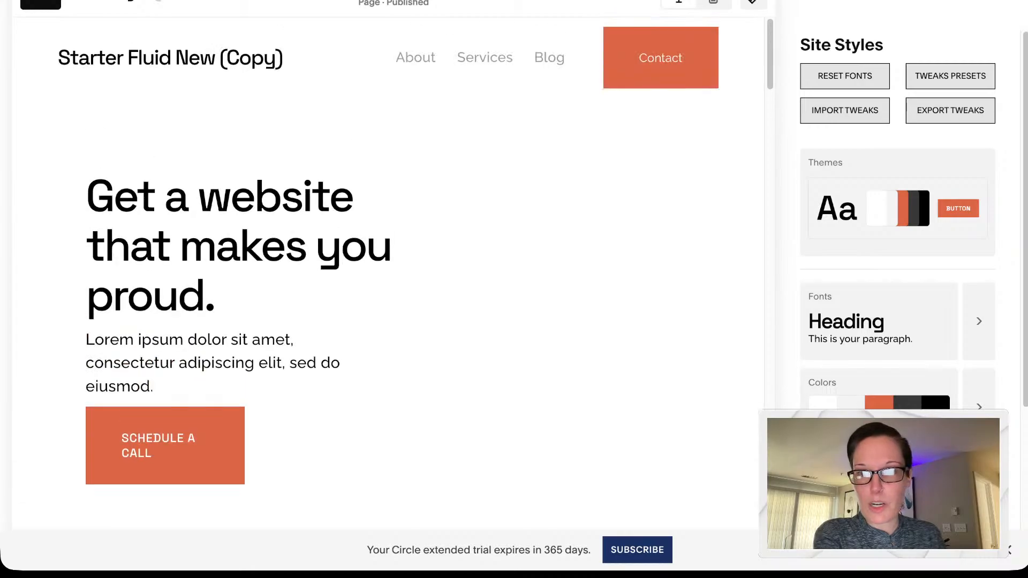
Step: Review the home page sections in the applied Innovative theme, from the header down to How It Works
scroll(898, 215, down, 1)
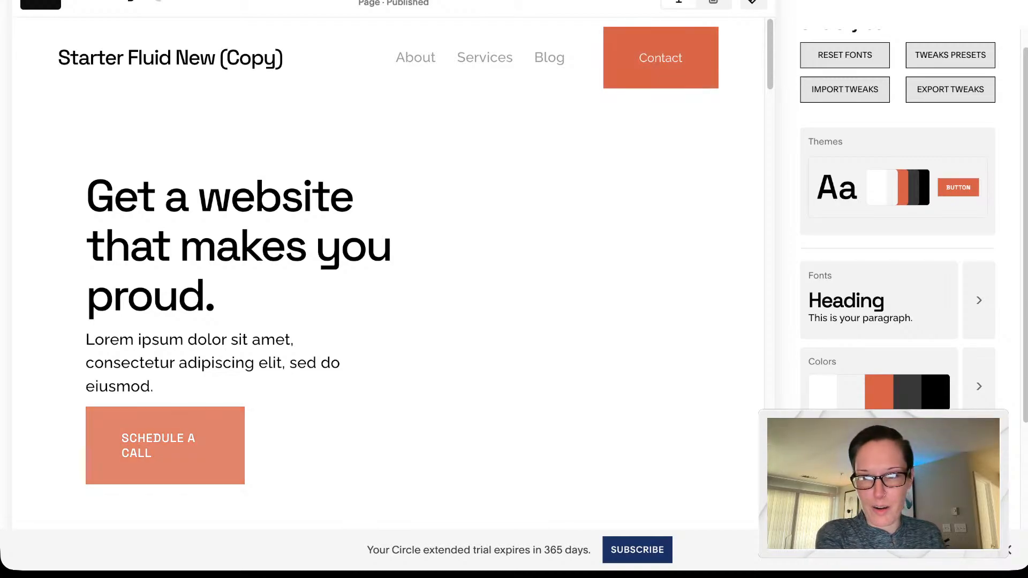
scroll(387, 283, down, 4)
scroll(388, 268, down, 15)
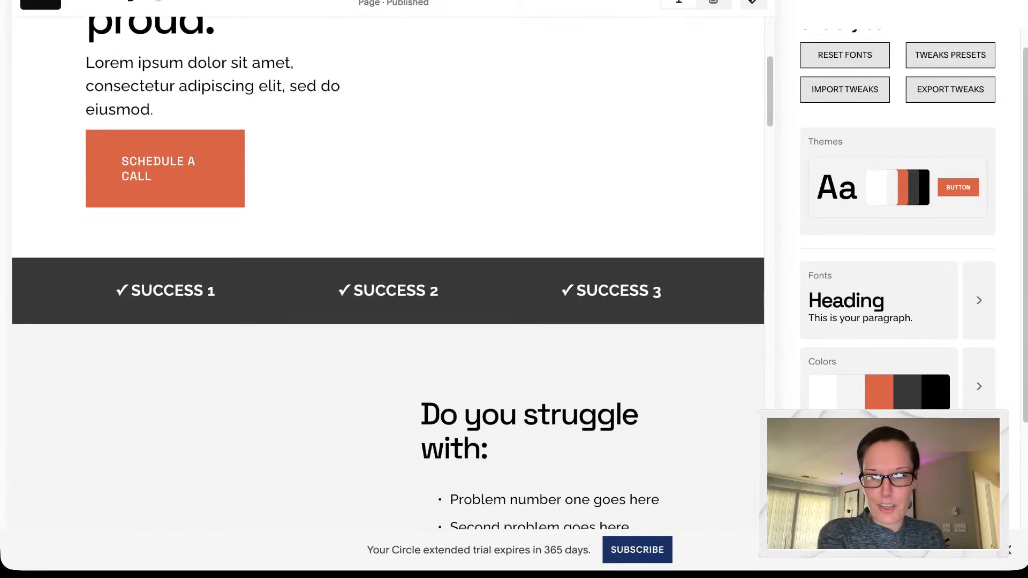
scroll(388, 273, down, 12)
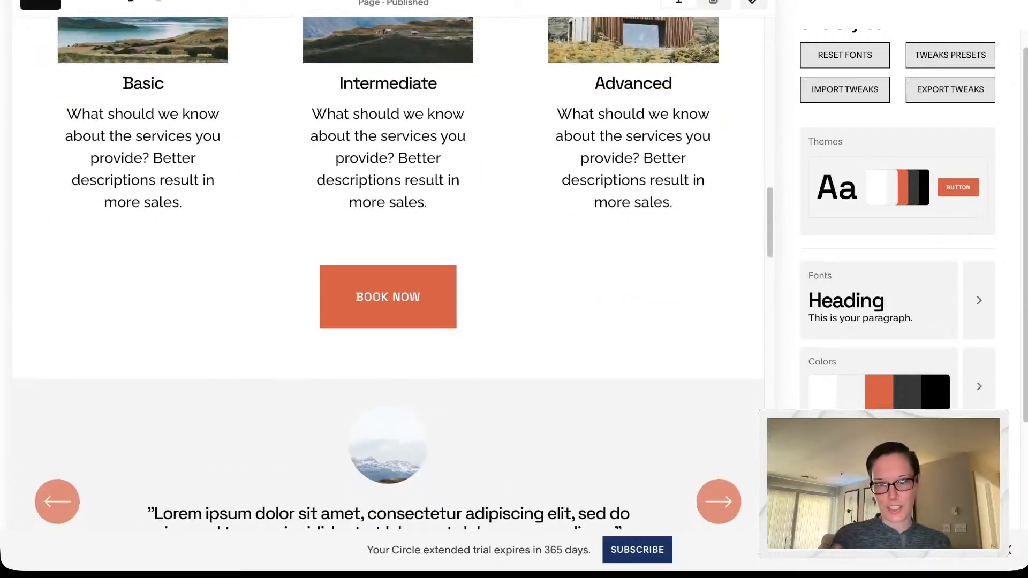
scroll(387, 273, down, 10)
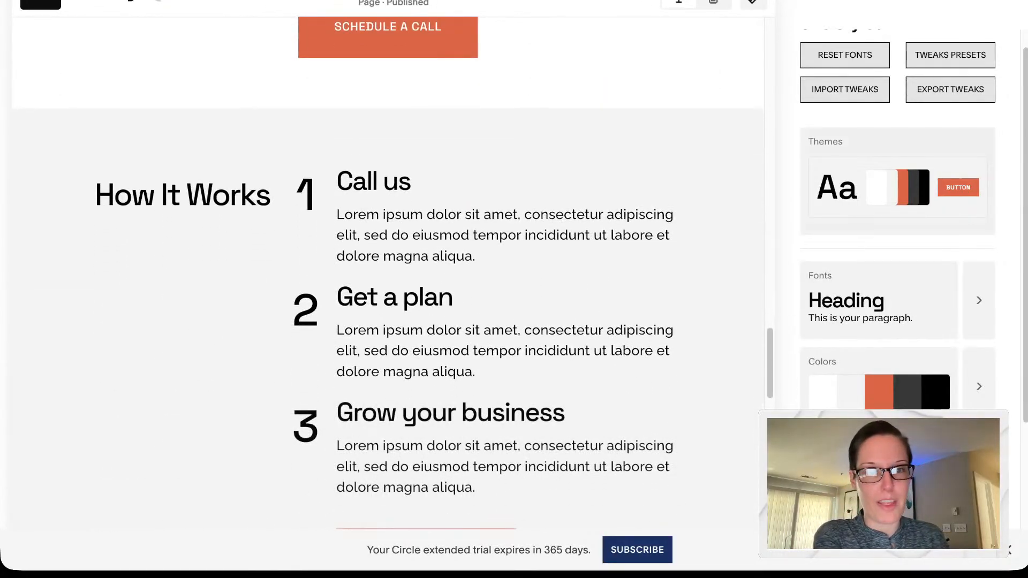
Step: Open the full set of font packs in the site styles and browse the sans-serif pairings
scroll(878, 230, down, 1)
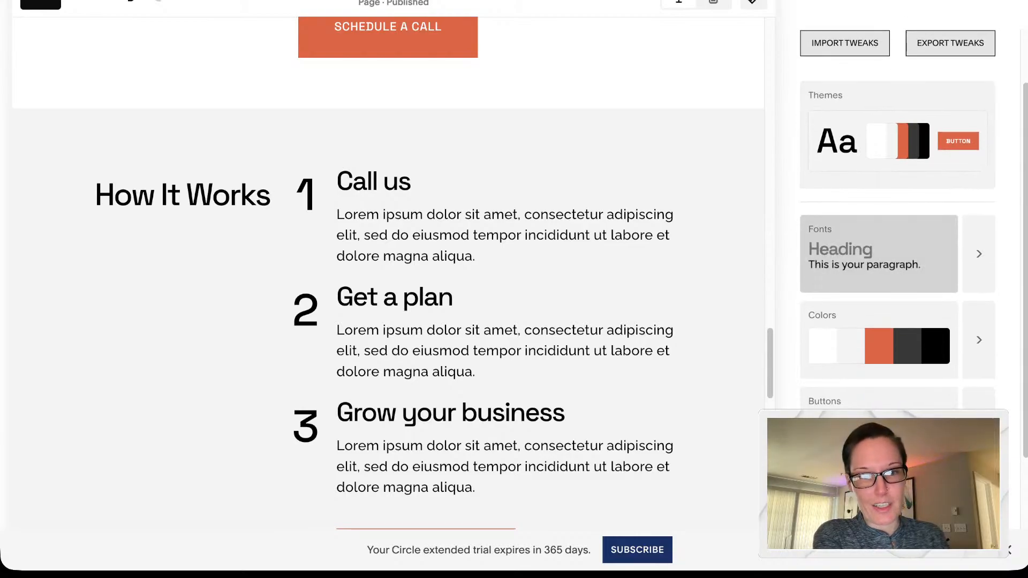
click(979, 254)
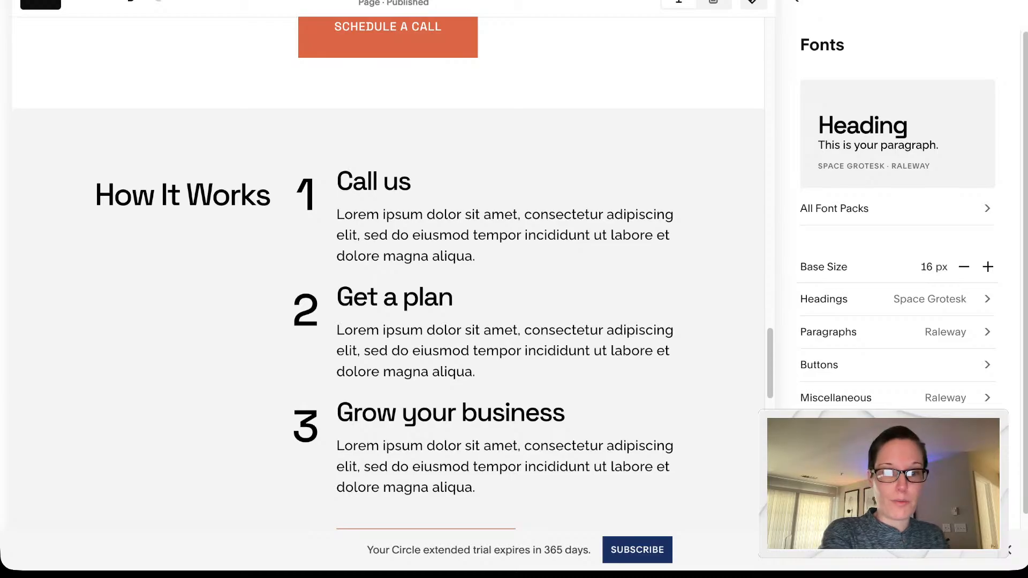
click(964, 209)
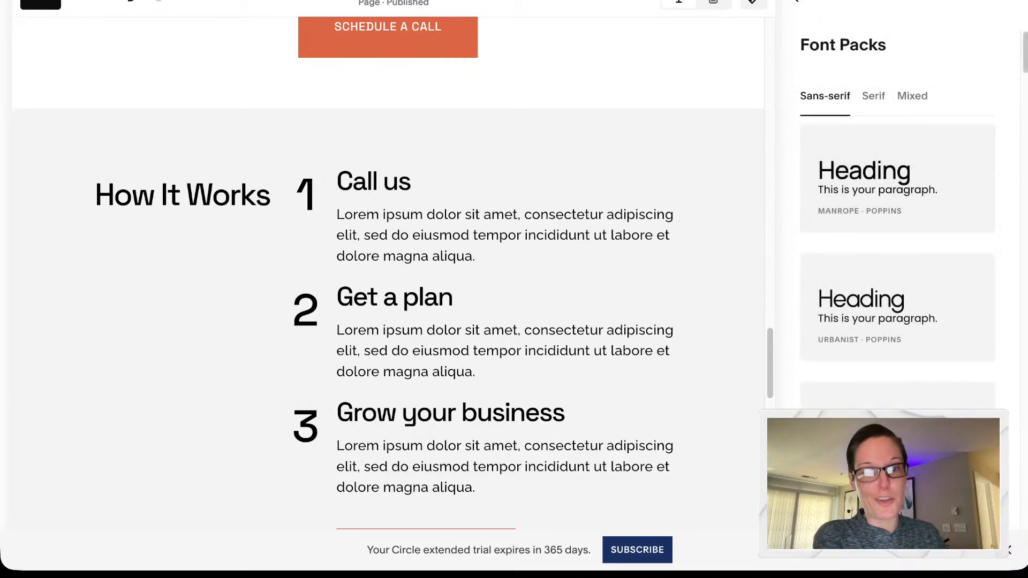
scroll(910, 276, down, 1)
scroll(898, 241, down, 5)
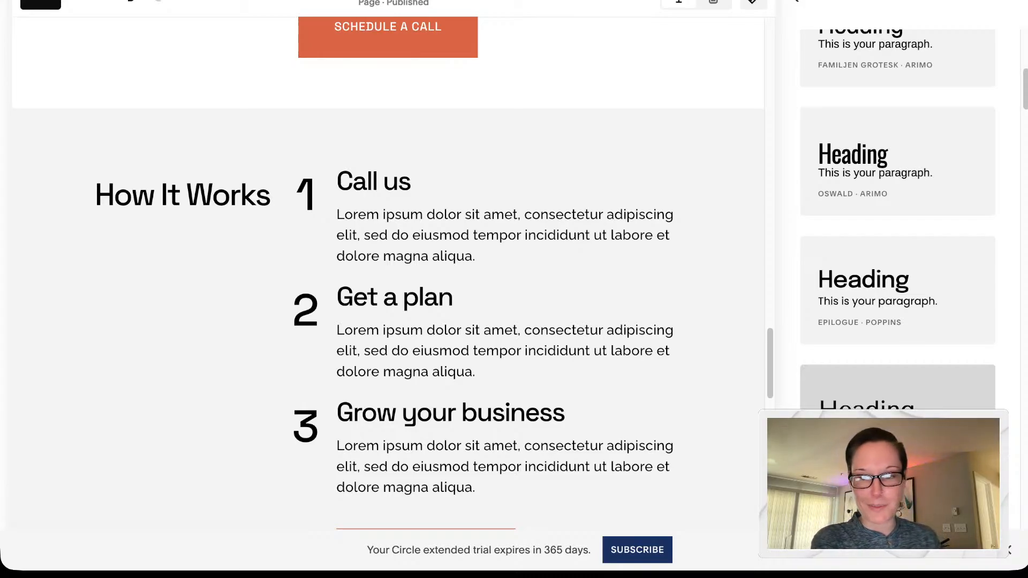
scroll(898, 214, up, 4)
scroll(898, 214, up, 1)
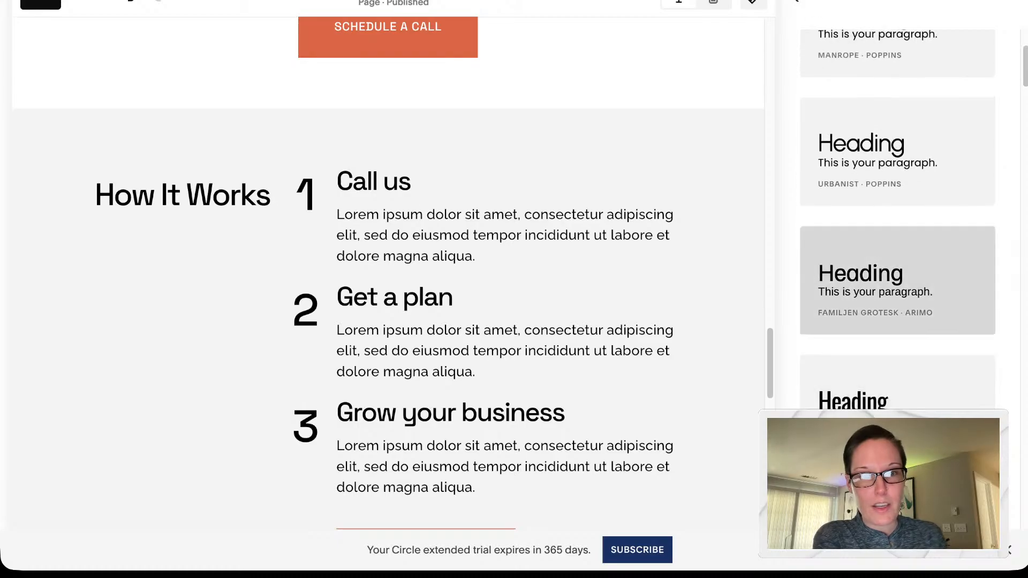
Step: Try the Urbanist · Poppins and Familjen Grotesk · Arimo font packs, checking the home page sections
click(897, 161)
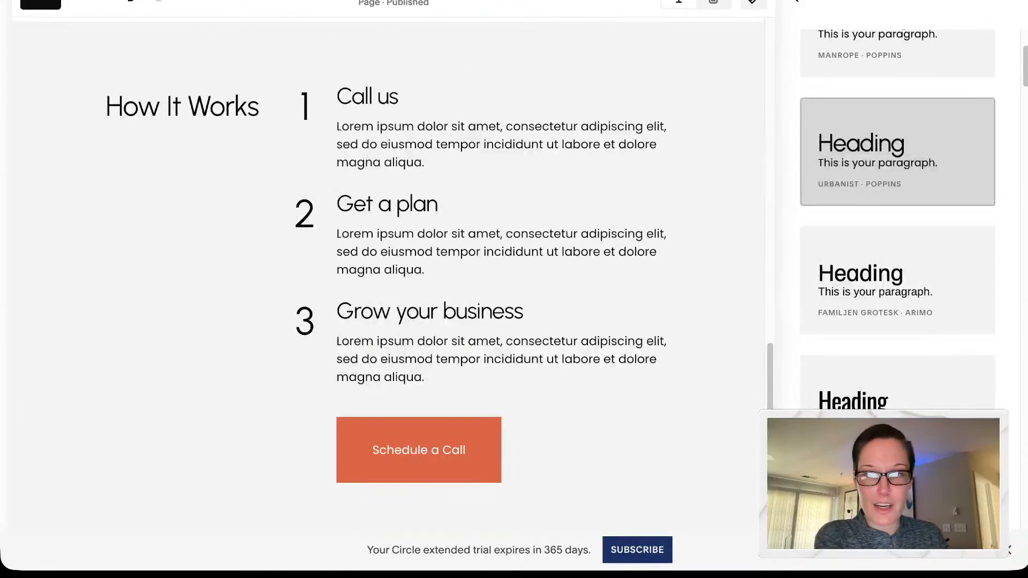
click(898, 289)
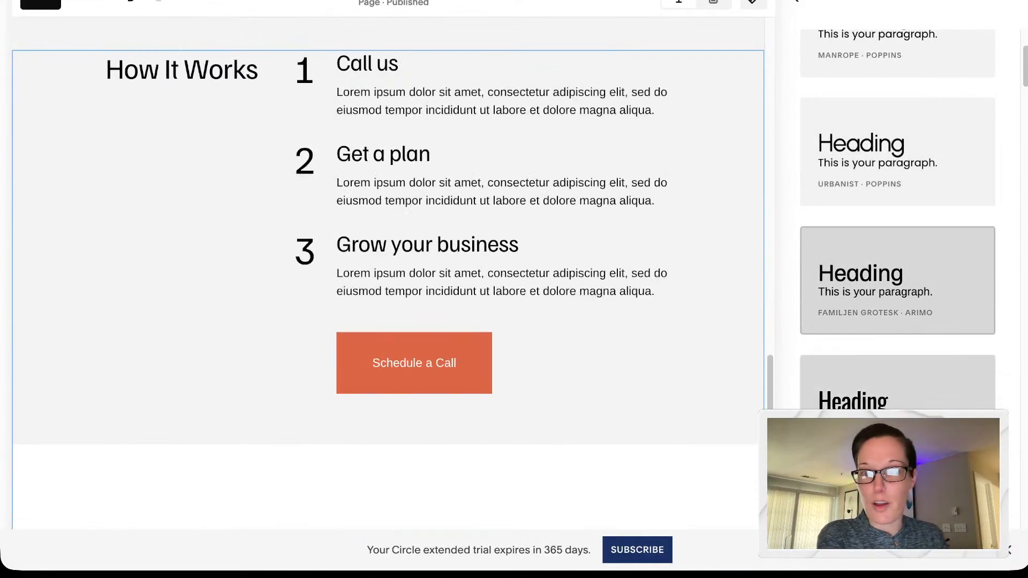
scroll(388, 273, up, 3)
scroll(388, 273, up, 10)
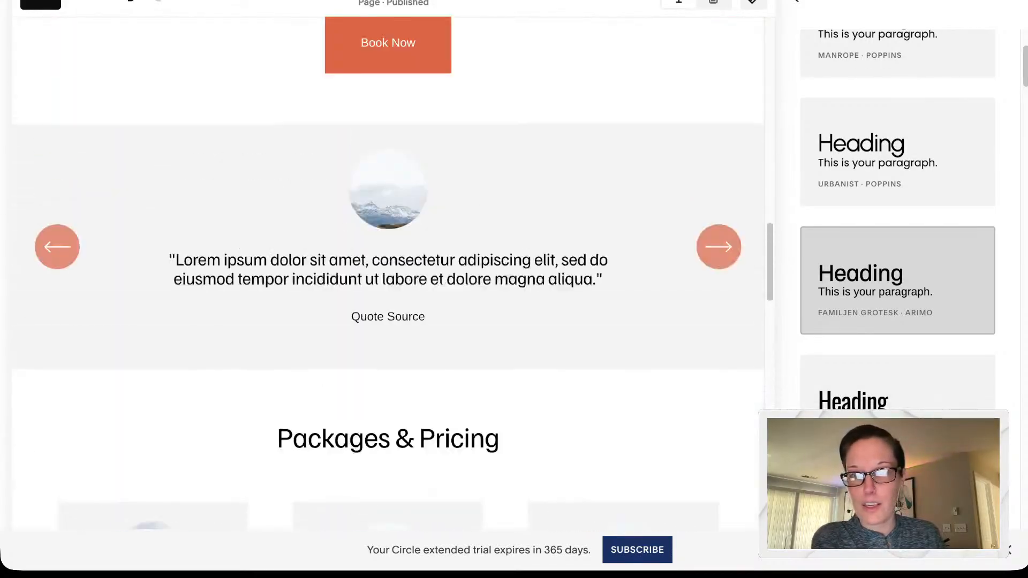
scroll(388, 273, down, 2)
scroll(389, 273, up, 5)
scroll(388, 273, down, 1)
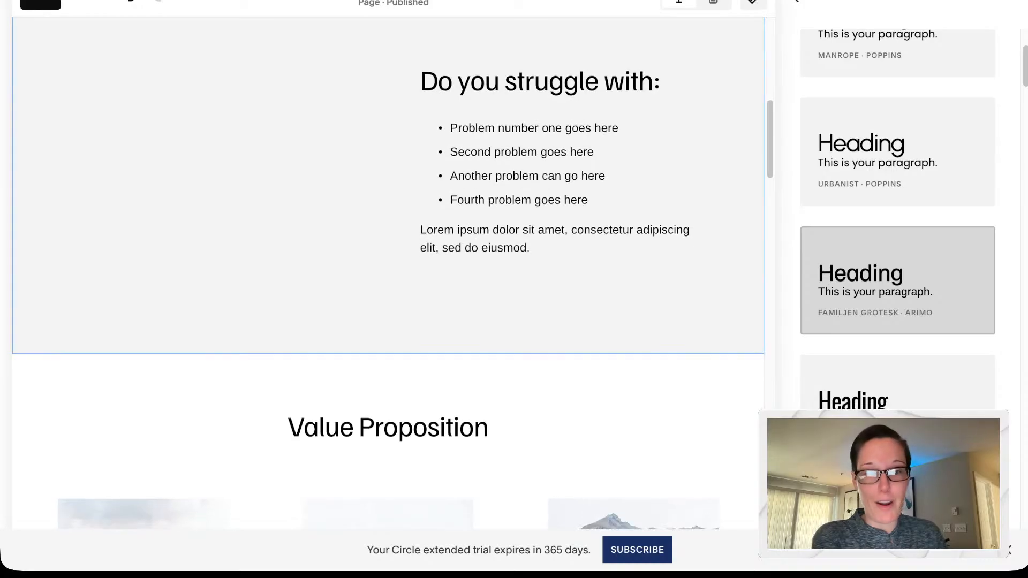
Step: Try the Comfortaa · Work Sans and Sansita · Nunito Sans font packs on the home page
scroll(898, 220, down, 4)
scroll(898, 294, down, 5)
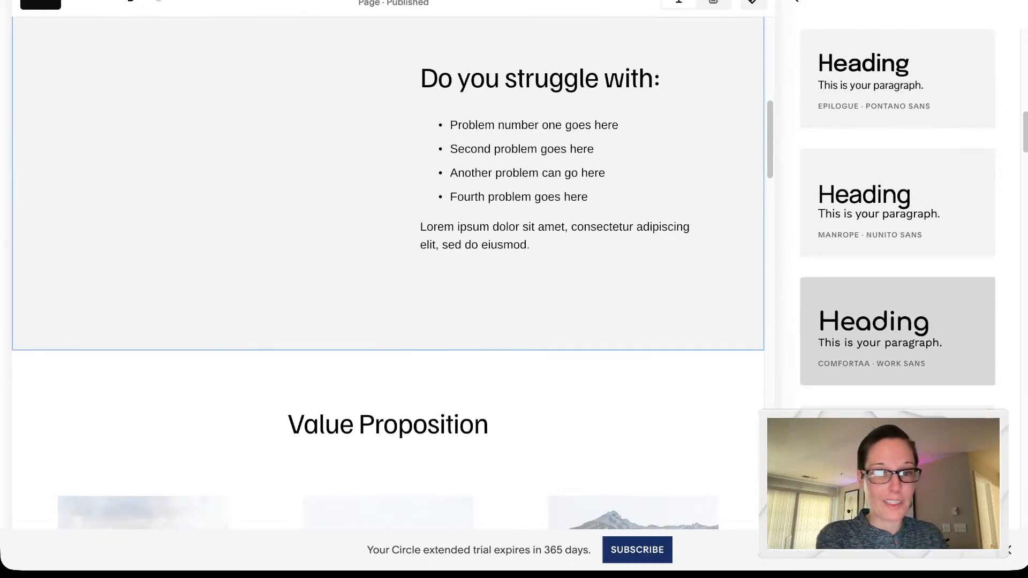
click(897, 292)
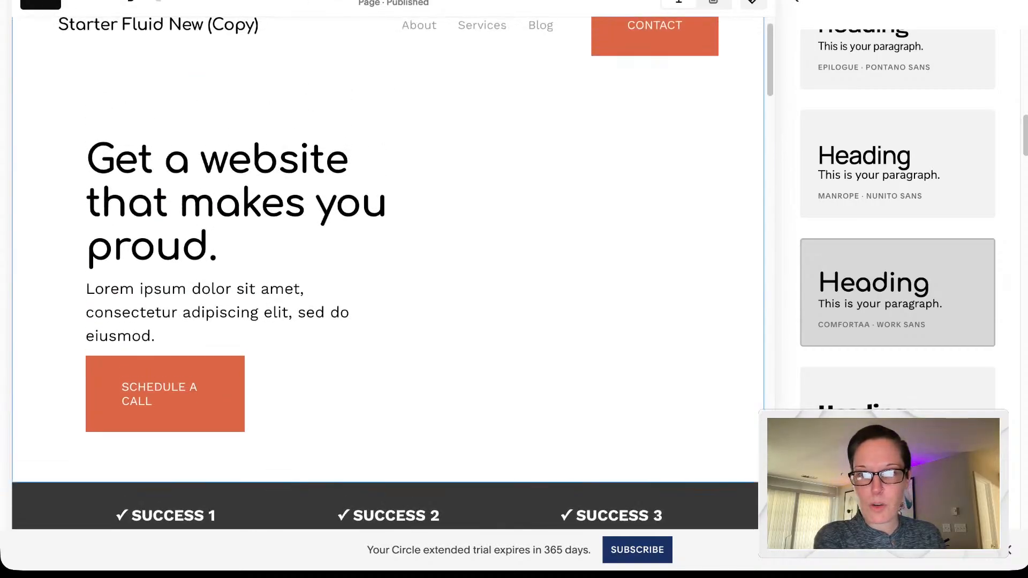
scroll(898, 293, down, 3)
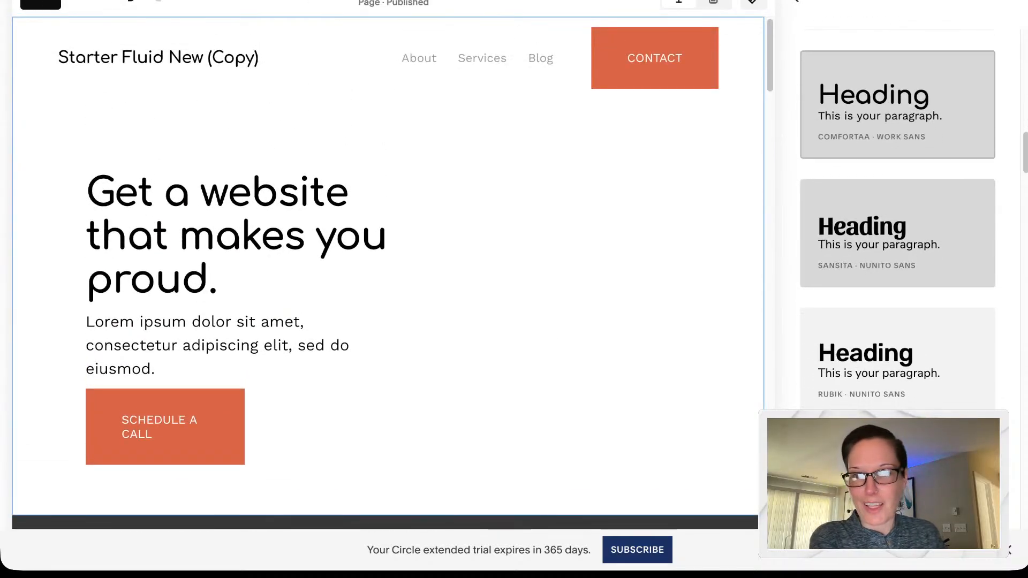
click(897, 271)
Step: Apply the Rubik · Nunito Sans font pack, check the problem list section, and return to the main font settings
scroll(898, 321, down, 3)
click(897, 241)
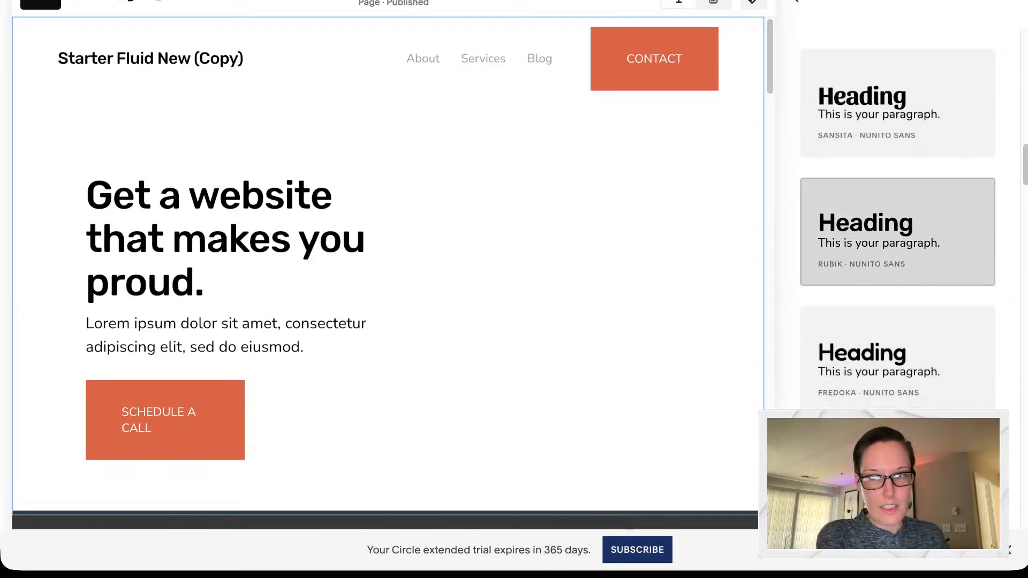
scroll(898, 241, down, 1)
scroll(578, 322, down, 8)
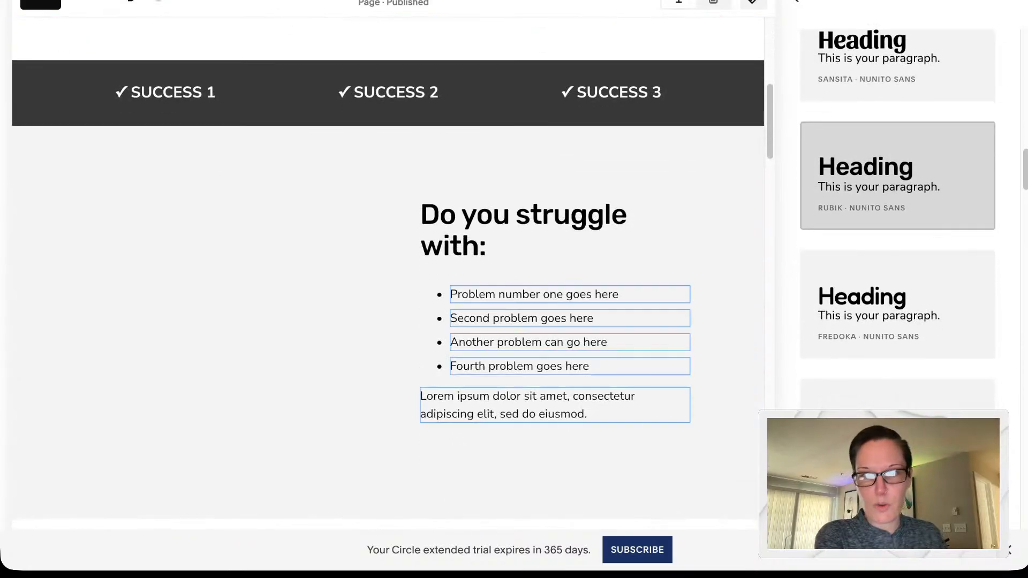
scroll(897, 305, down, 10)
scroll(898, 306, up, 5)
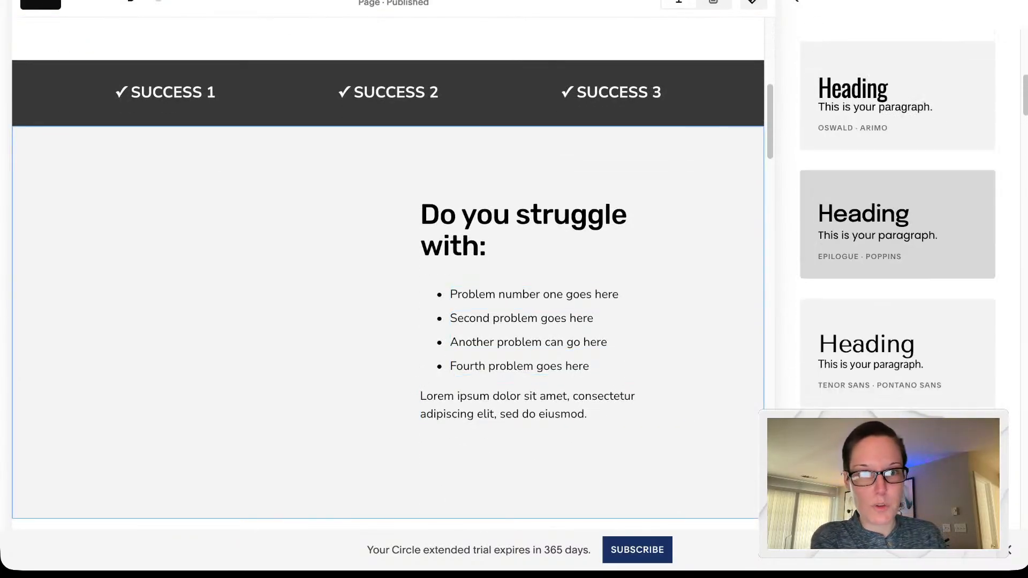
scroll(897, 241, up, 5)
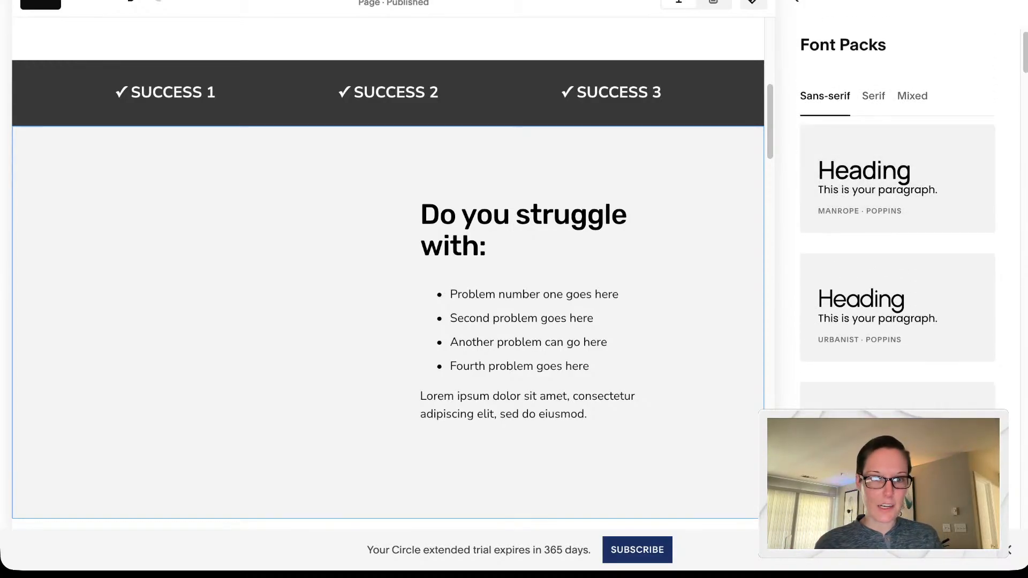
click(796, 1)
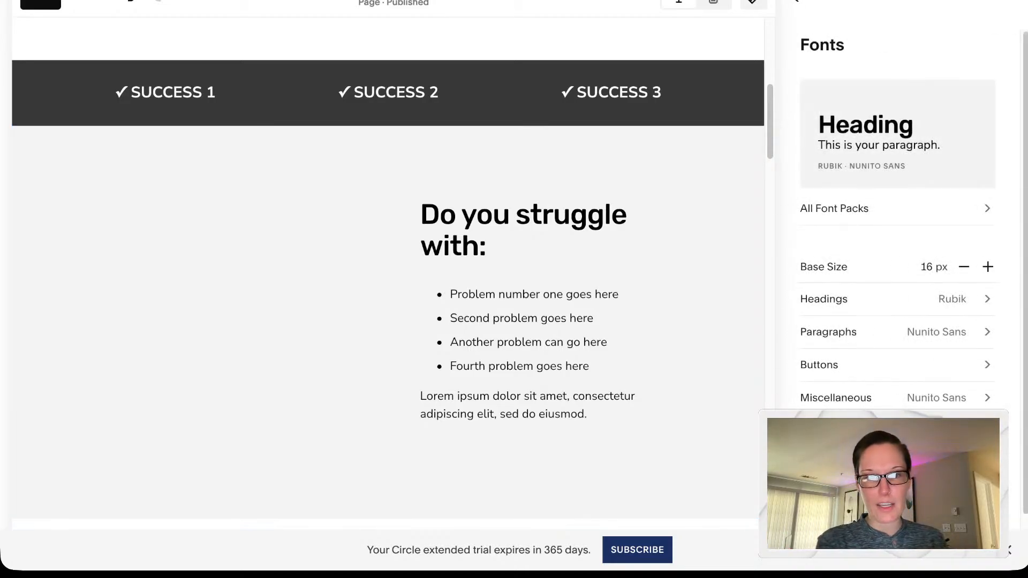
Step: Try a base font size of 17 px and restore it to 16 px
click(988, 266)
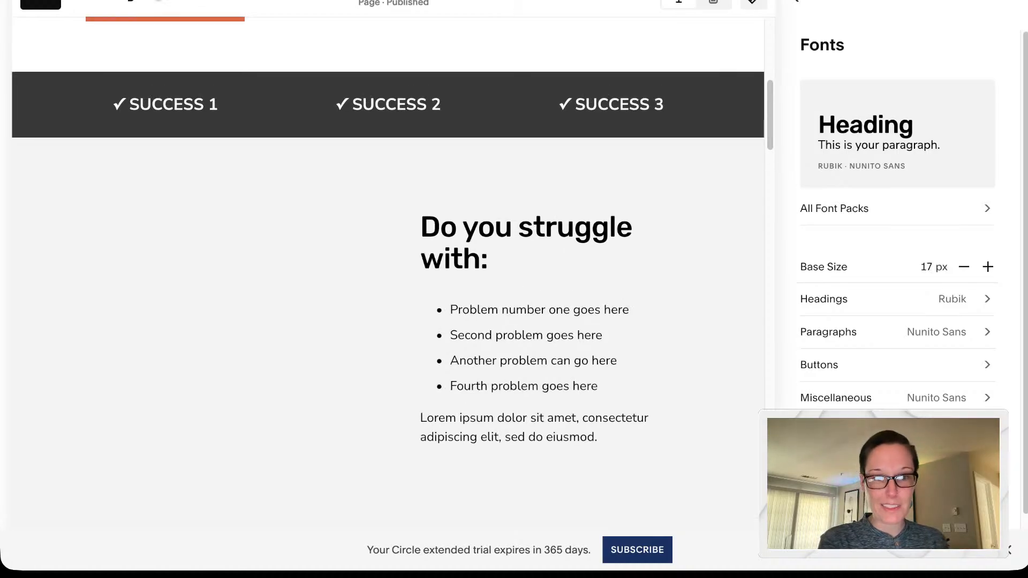
click(963, 267)
Step: Set the font weight of the Rubik headings to 600
click(952, 299)
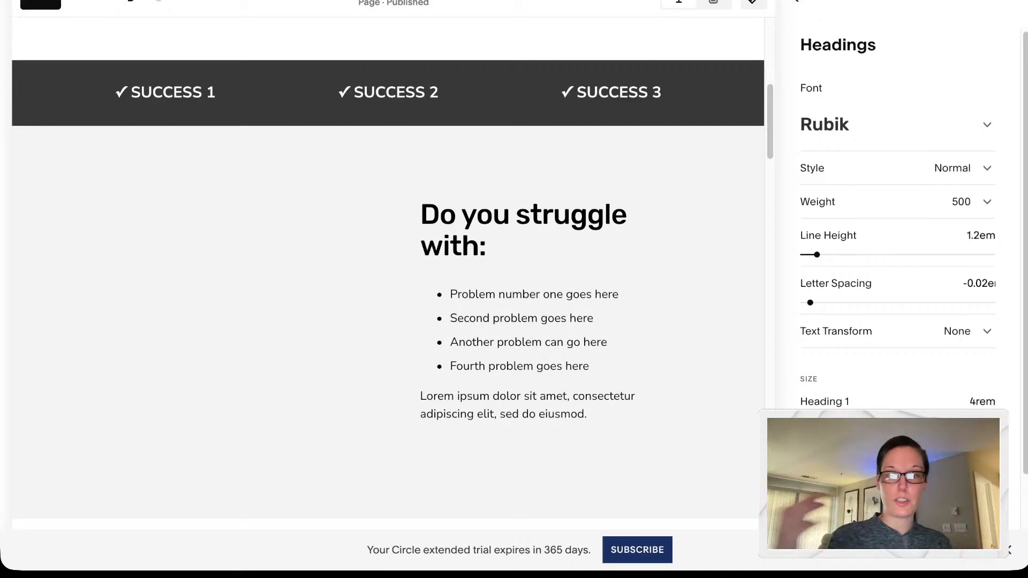
scroll(388, 273, up, 5)
scroll(388, 273, up, 1)
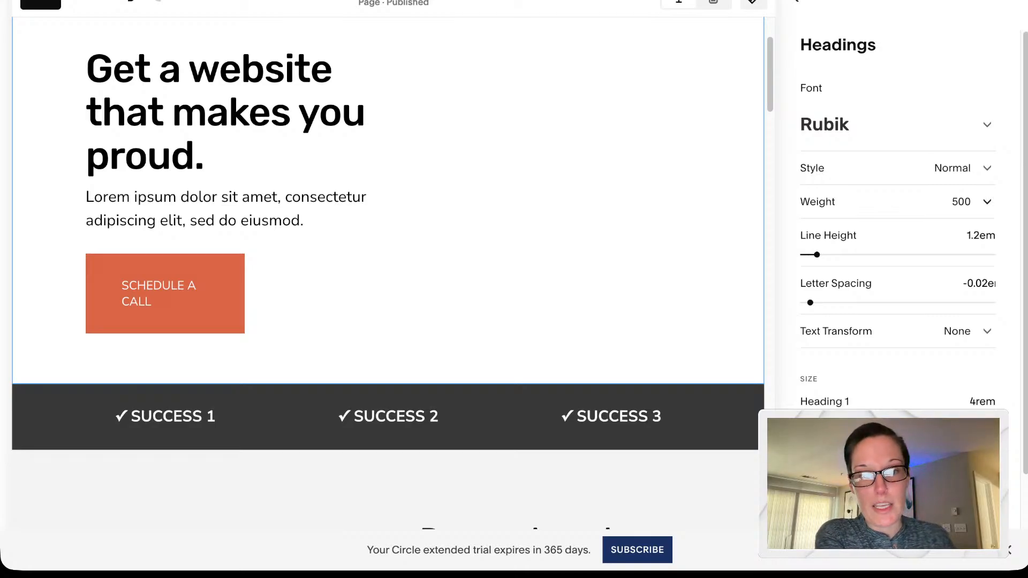
click(964, 201)
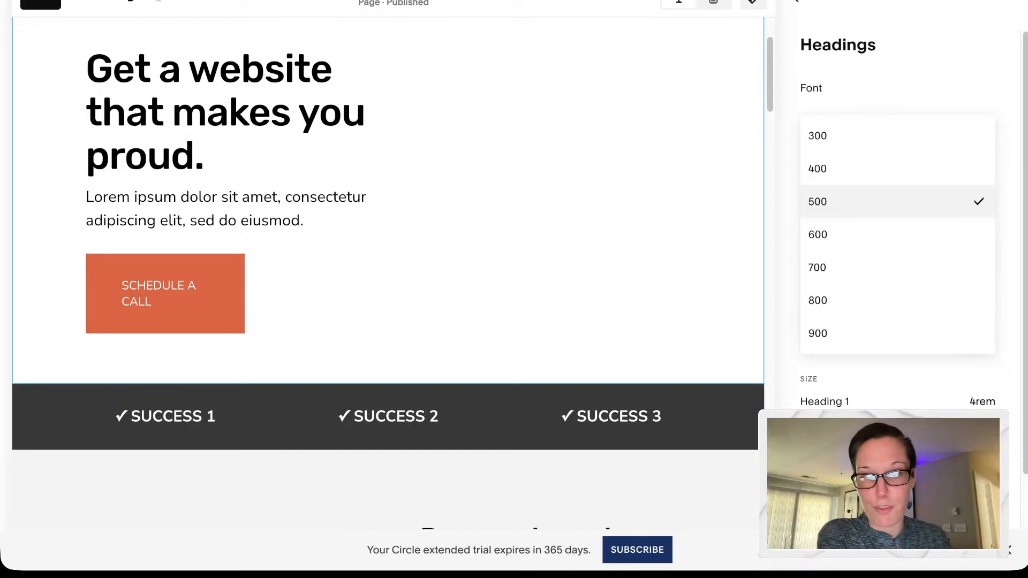
click(857, 232)
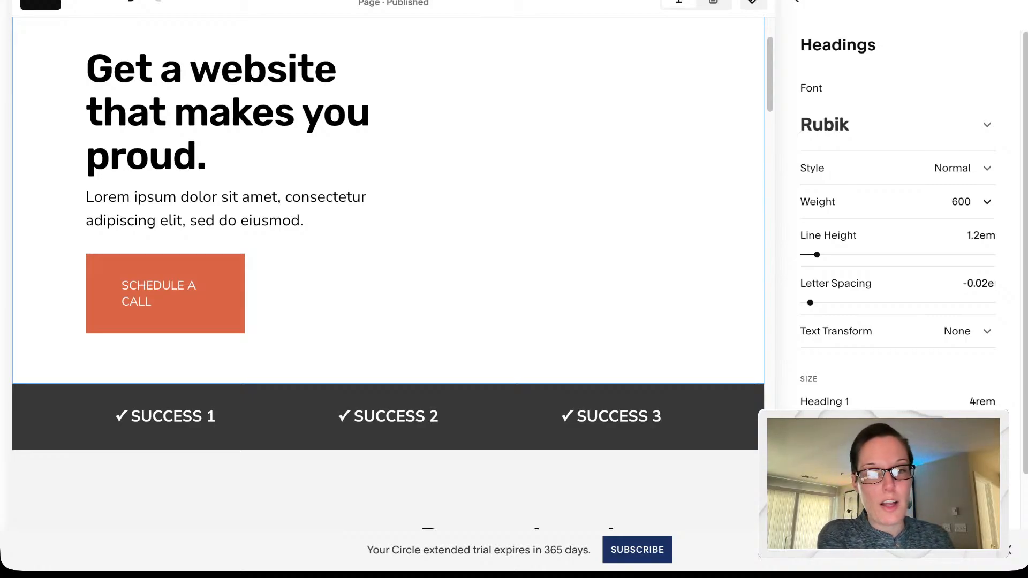
mouse_move(817, 254)
mouse_down()
mouse_move(827, 254)
mouse_move(817, 255)
mouse_up()
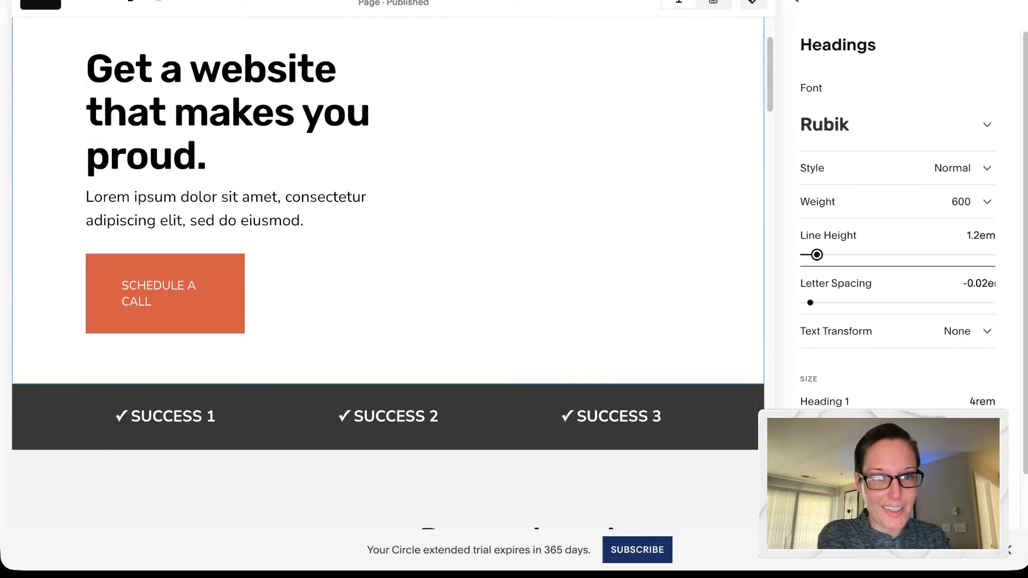
Step: Try uppercase headings, check them on the home page, and set the heading text transform to Capitalize
scroll(897, 257, down, 1)
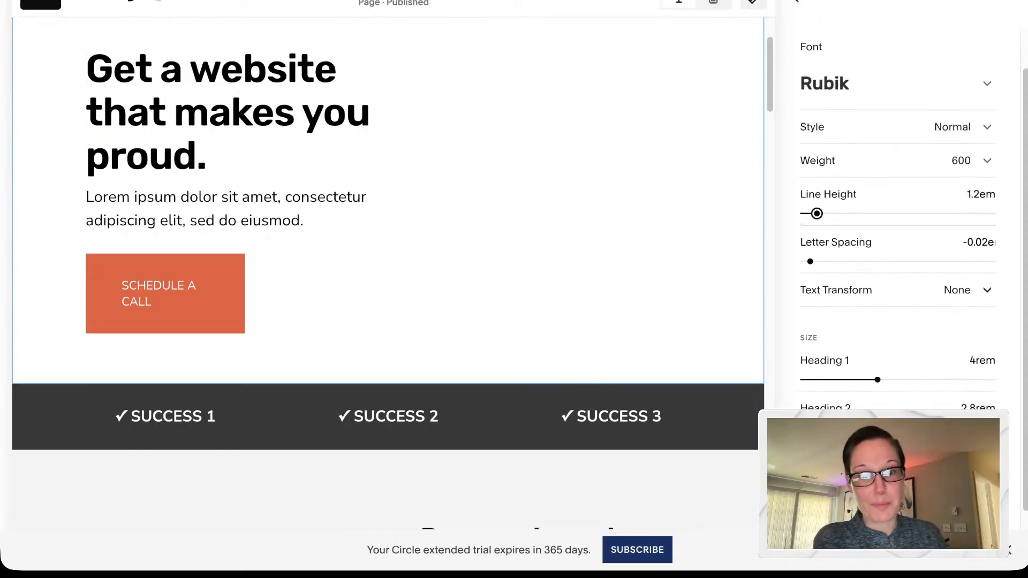
click(958, 290)
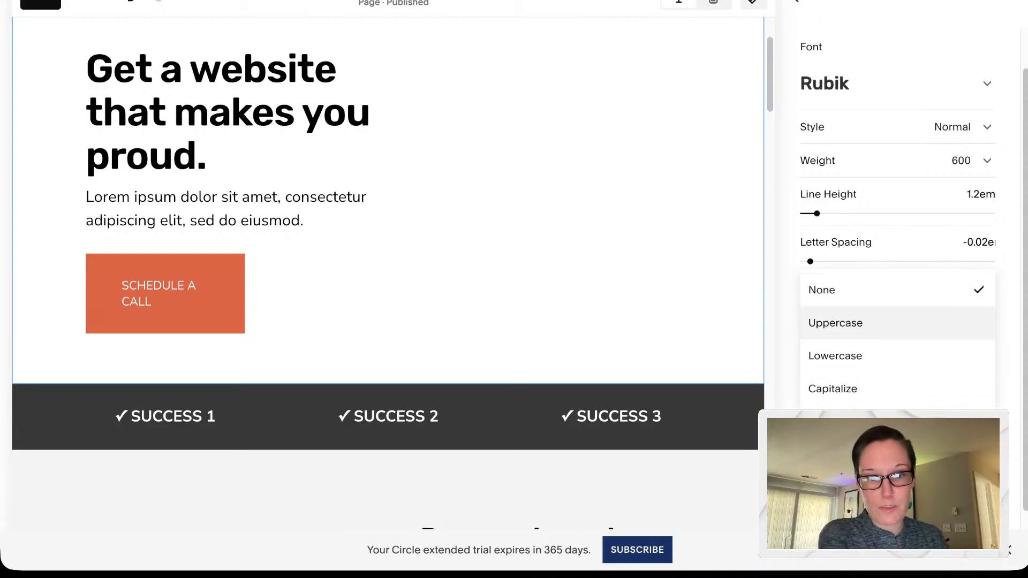
click(836, 322)
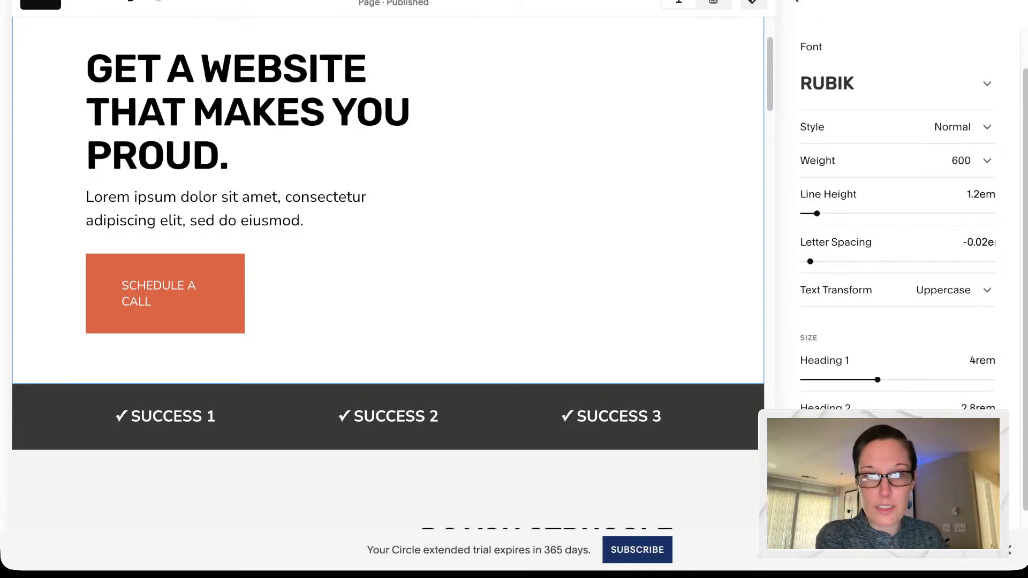
scroll(388, 299, down, 4)
click(953, 290)
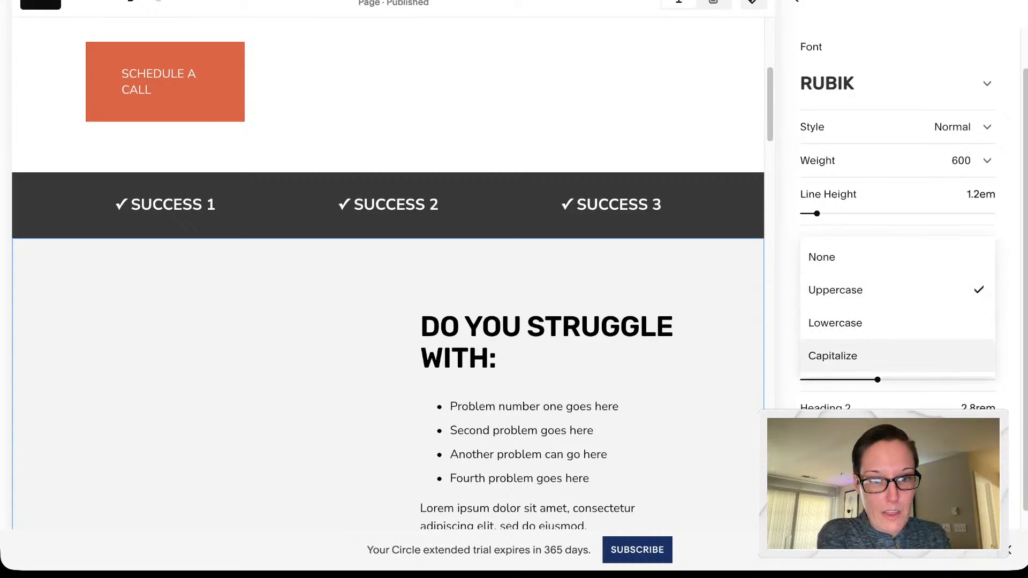
click(833, 356)
scroll(897, 278, down, 1)
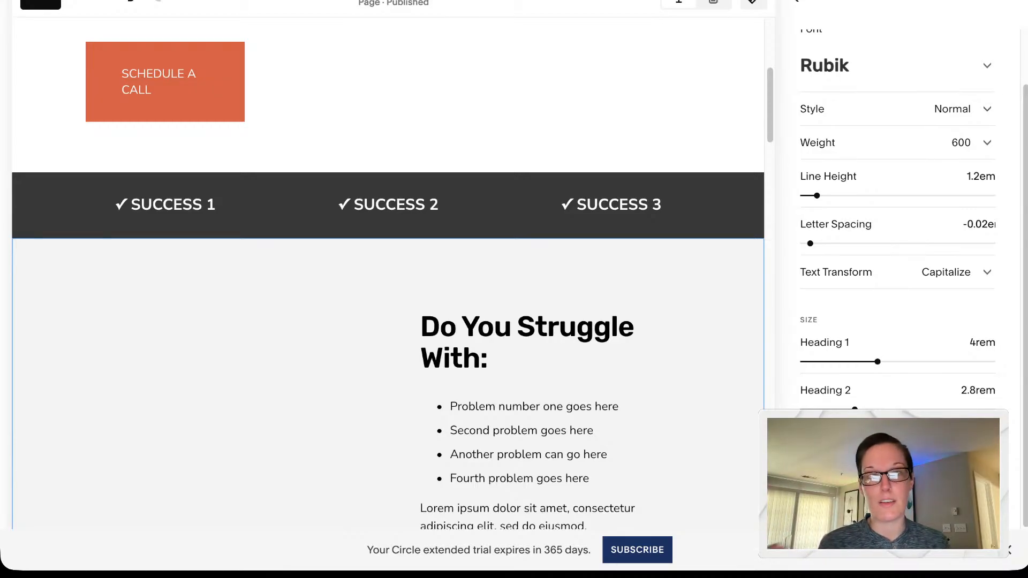
Step: Open the button font settings and view the primary and secondary button options against the top of the home page
click(796, 1)
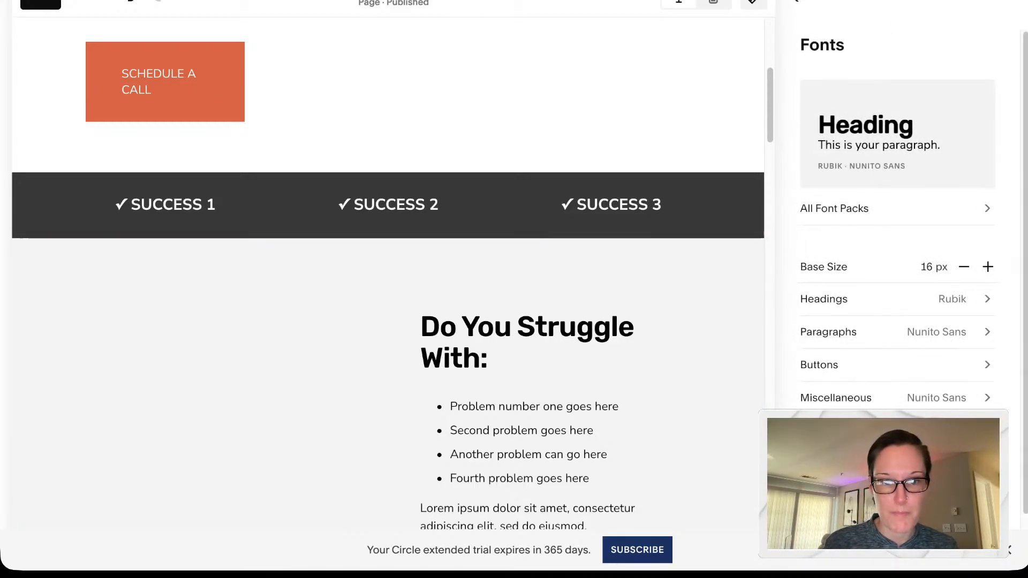
click(896, 365)
scroll(388, 273, up, 6)
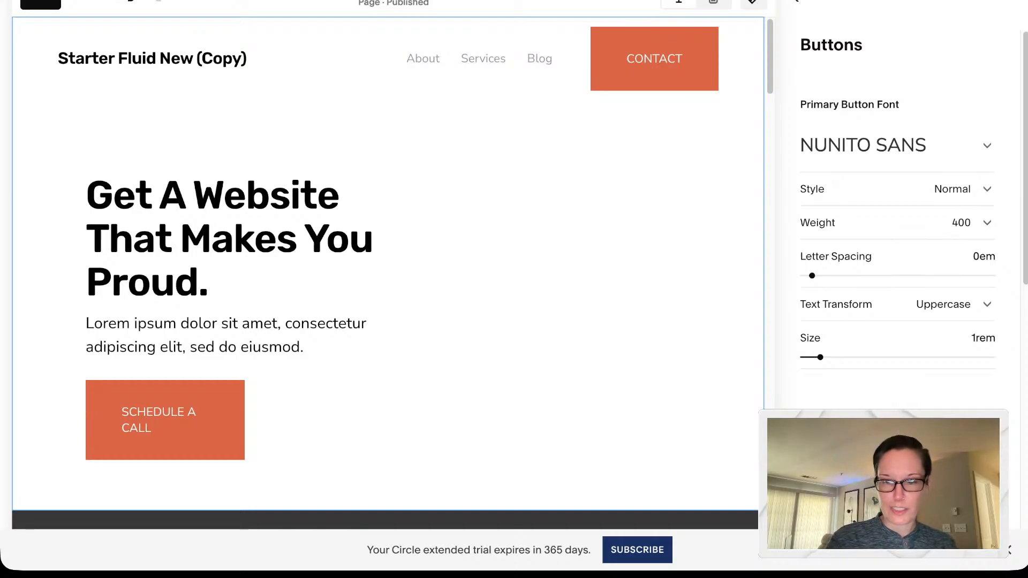
scroll(914, 214, down, 2)
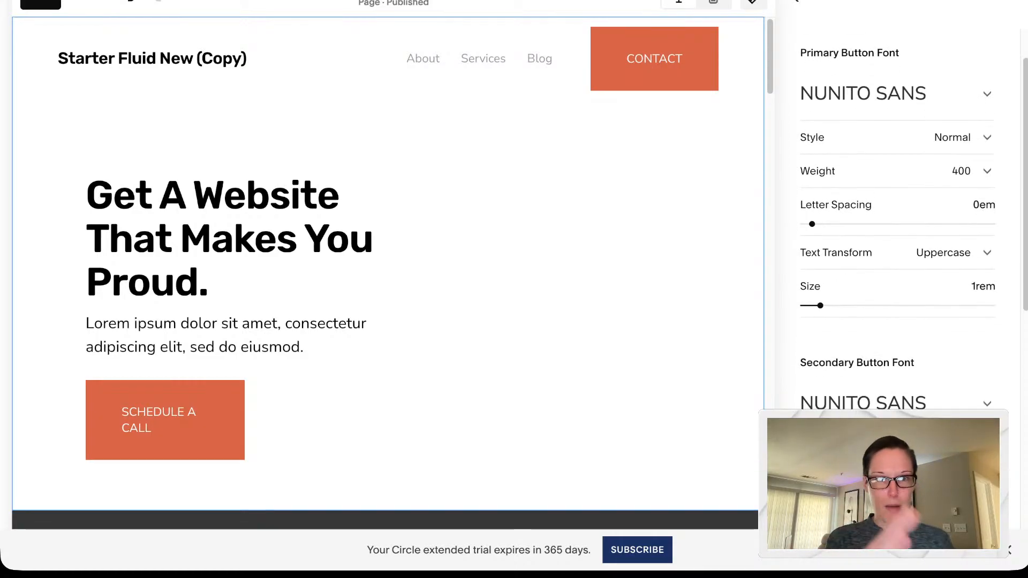
Step: Review the secondary and tertiary button font settings and return to the main font settings
scroll(899, 214, down, 5)
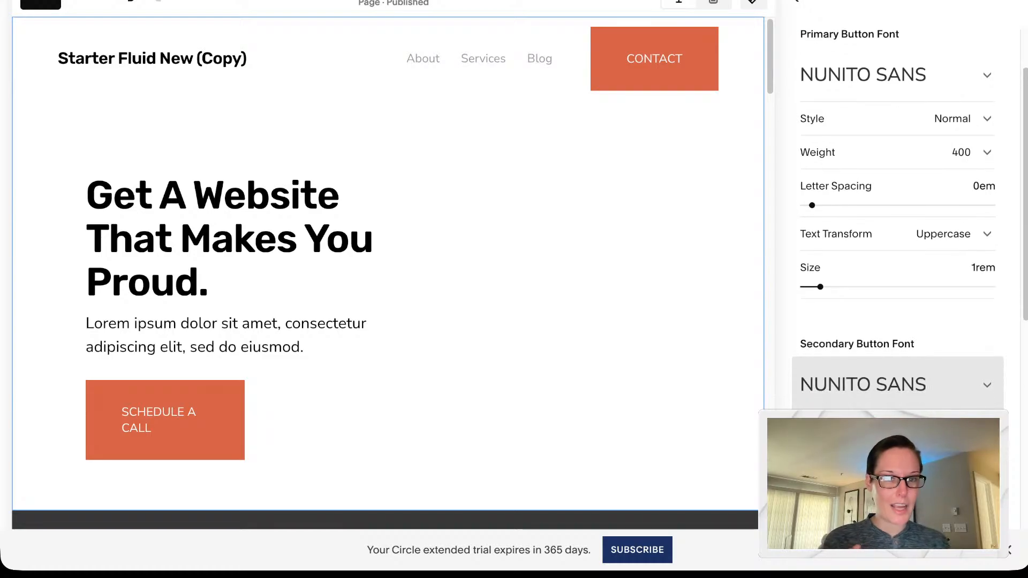
scroll(900, 215, down, 4)
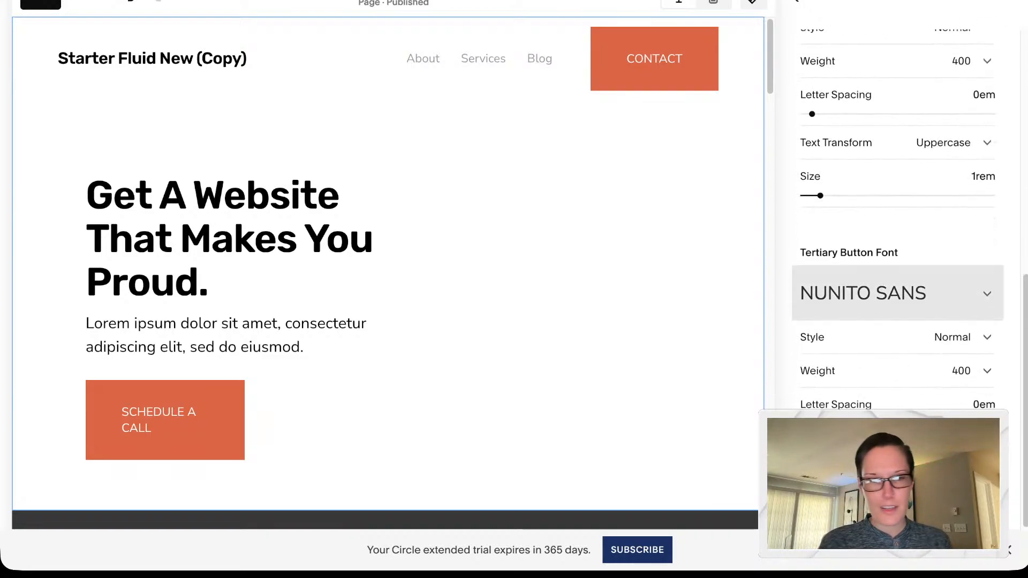
scroll(899, 293, up, 2)
scroll(894, 241, up, 7)
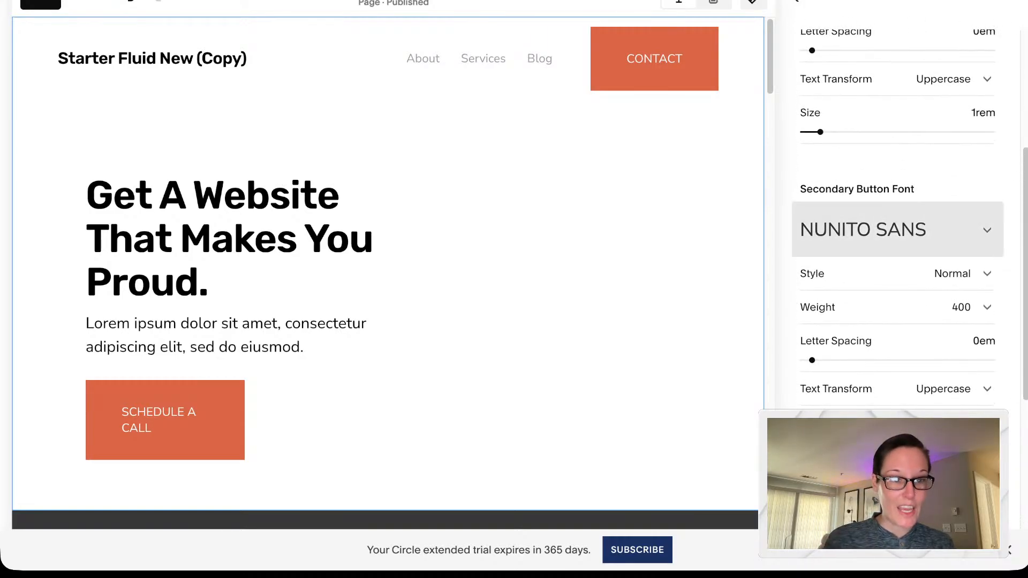
click(797, 1)
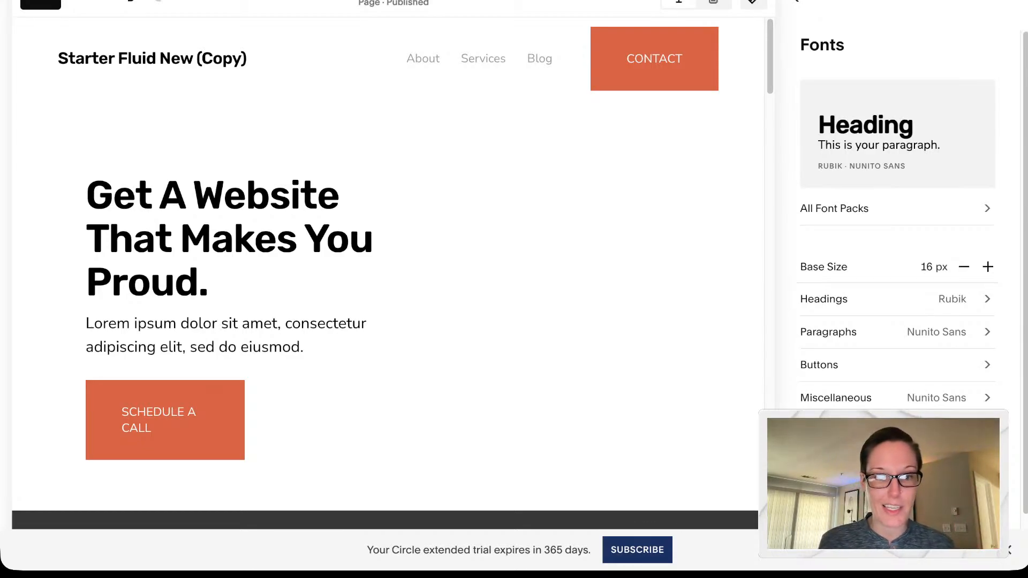
Step: Open the style assignments for page elements and examine the home page text from the hero to the testimonial section
click(856, 456)
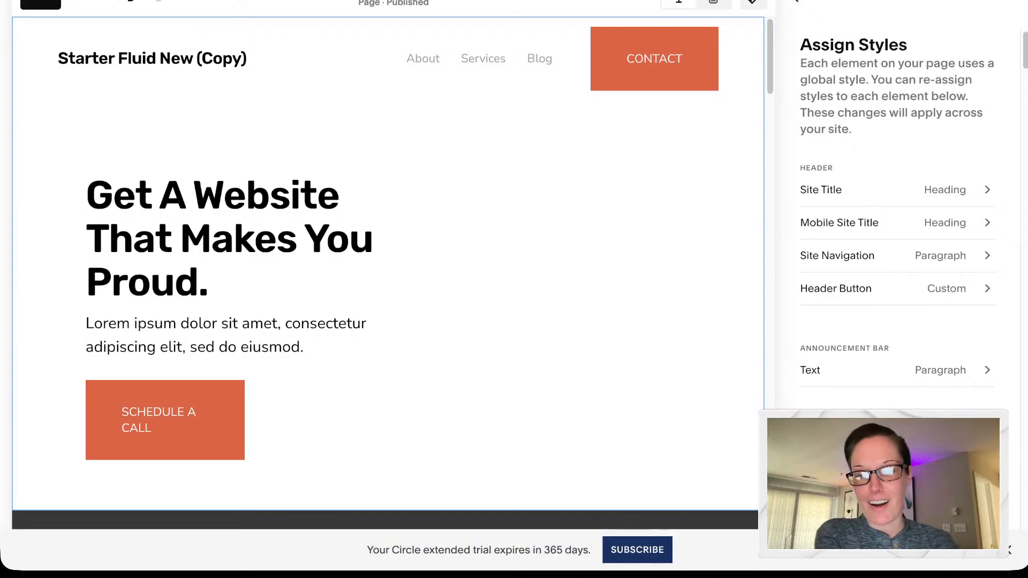
scroll(388, 267, down, 7)
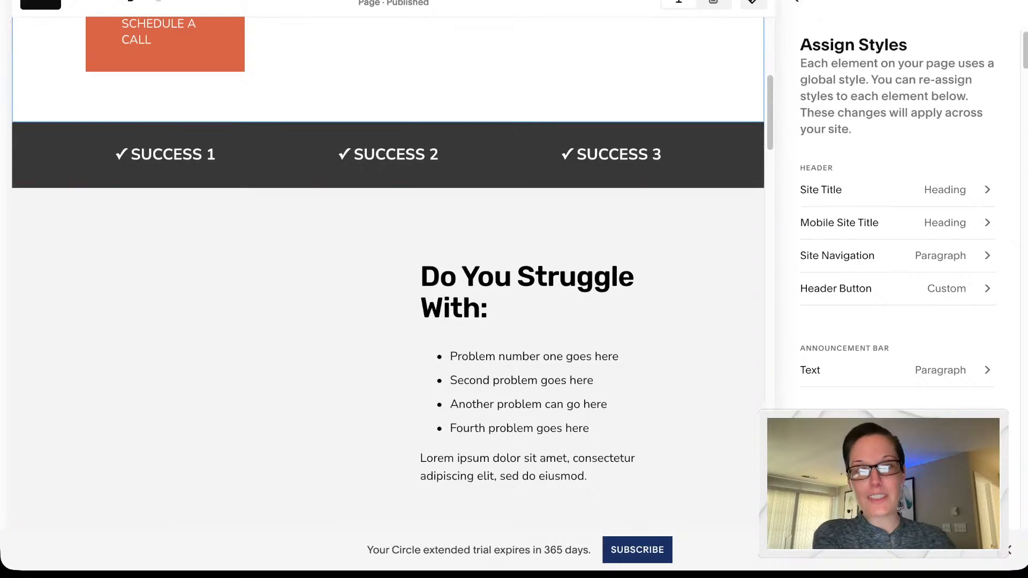
scroll(388, 268, up, 7)
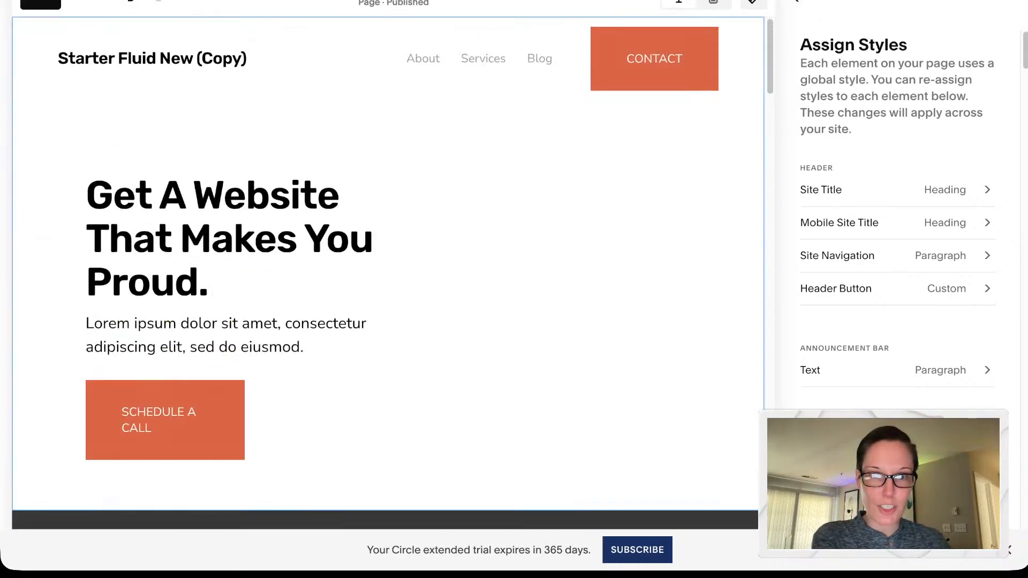
scroll(387, 273, down, 7)
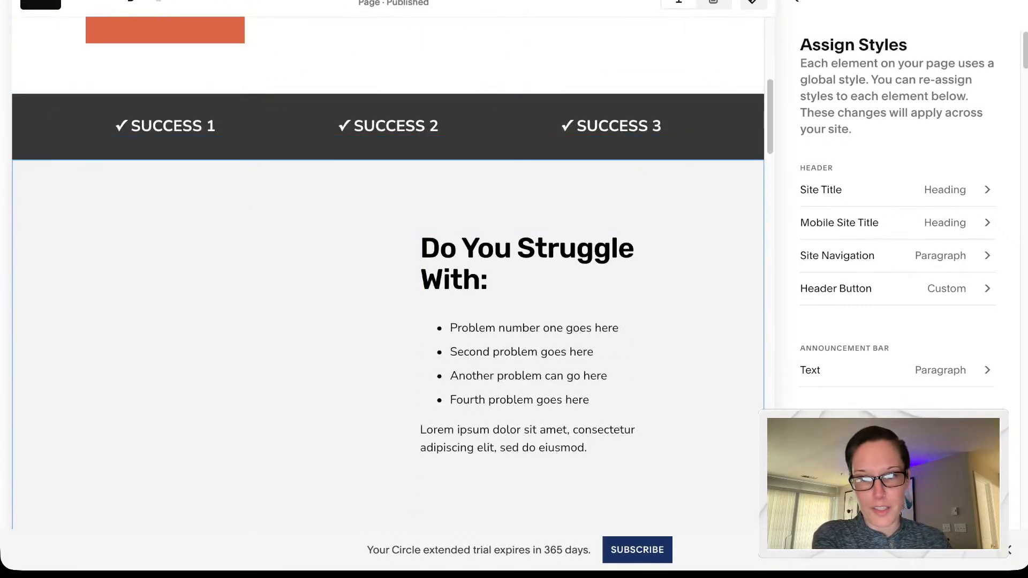
scroll(387, 273, down, 4)
scroll(388, 273, down, 5)
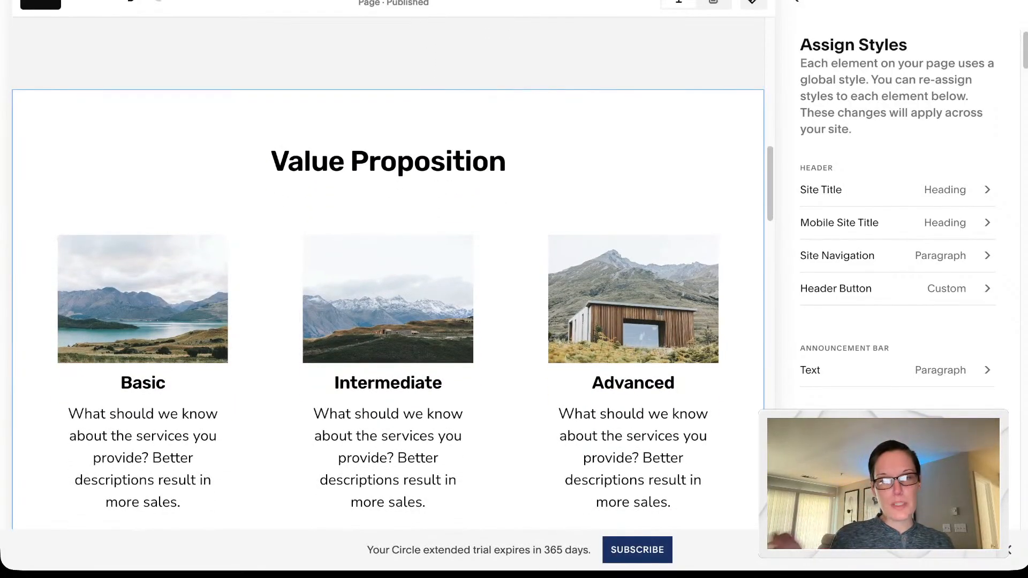
scroll(387, 273, down, 8)
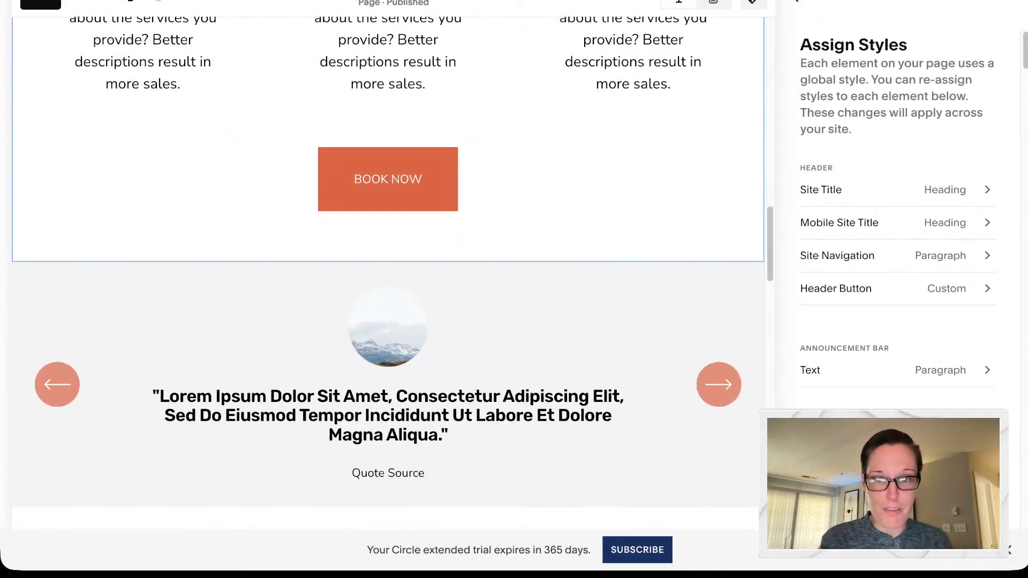
scroll(388, 268, up, 2)
scroll(387, 273, up, 2)
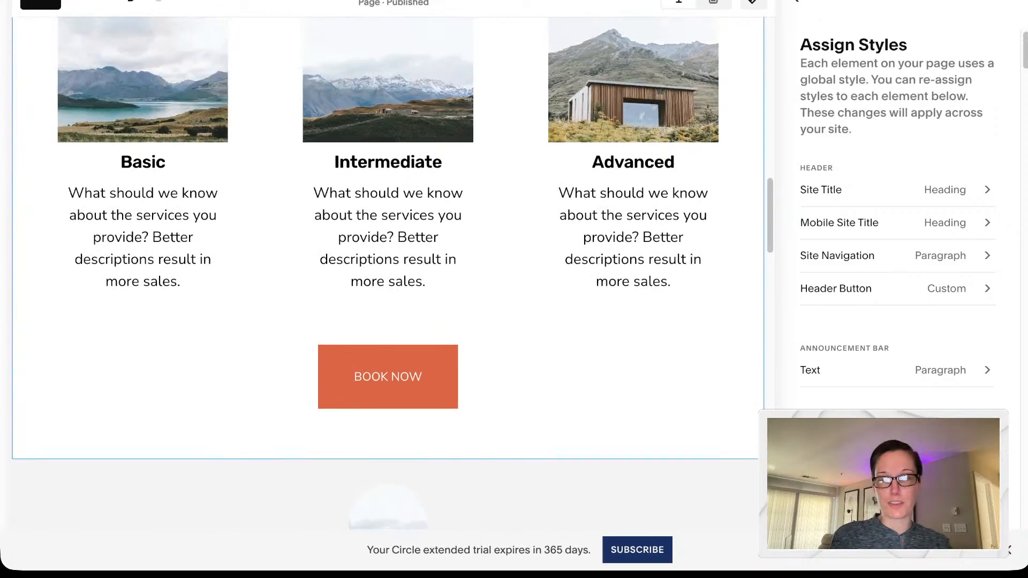
scroll(387, 273, up, 3)
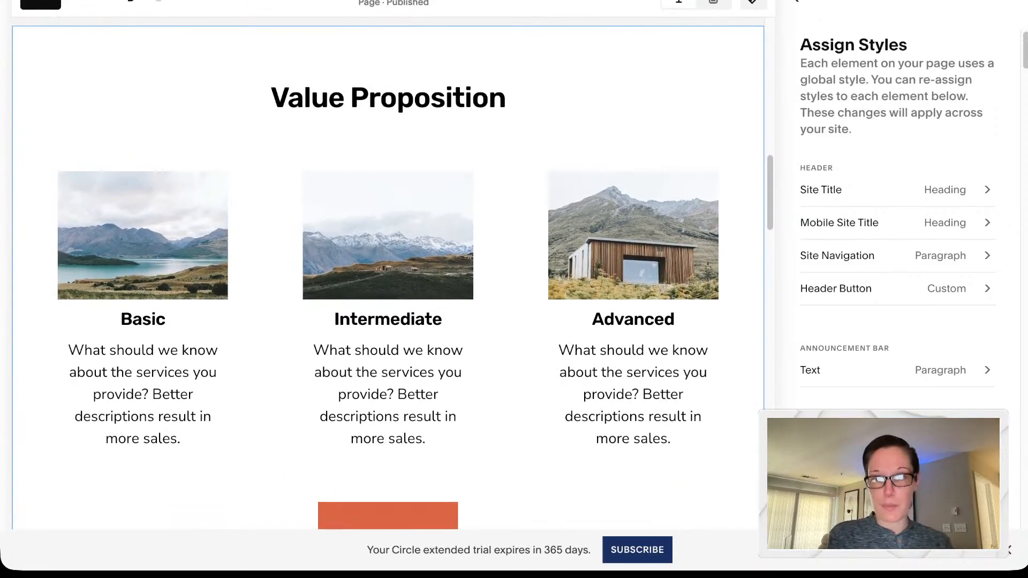
scroll(387, 273, up, 1)
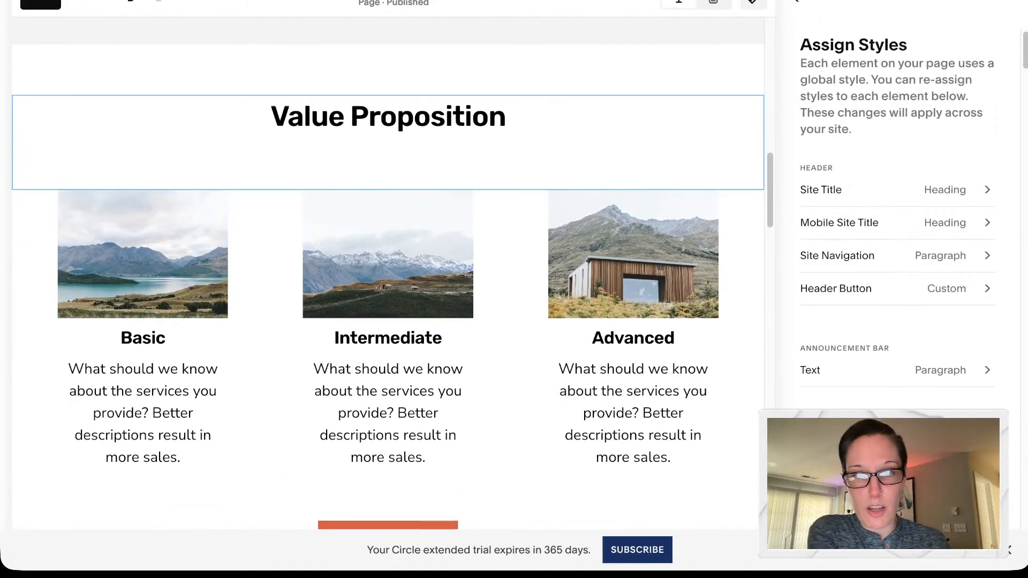
Step: Check the heading font settings and heading sizes against the Value Proposition section, and return to the main font settings
click(797, 1)
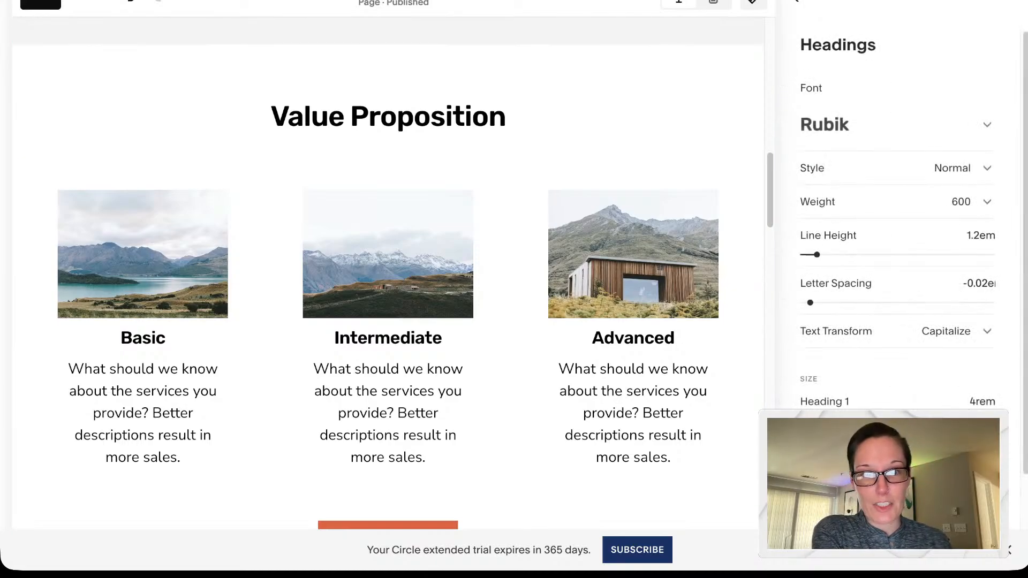
scroll(897, 321, down, 1)
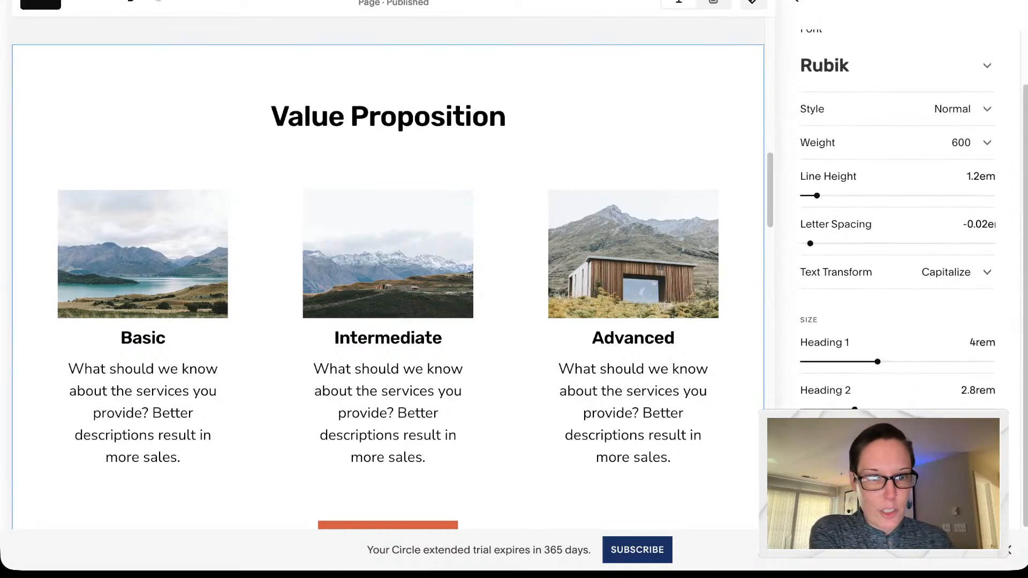
scroll(897, 187, up, 1)
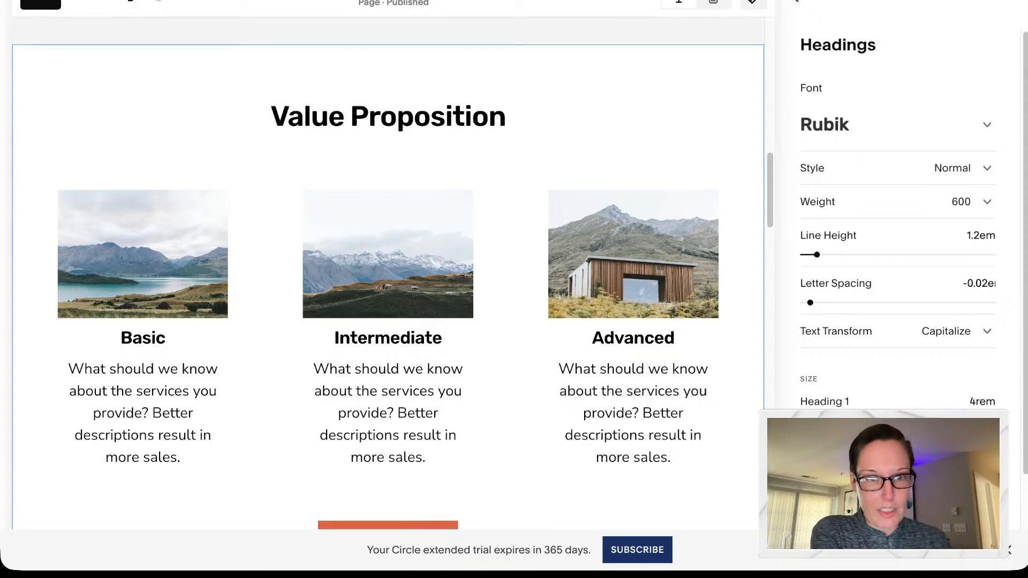
click(795, 1)
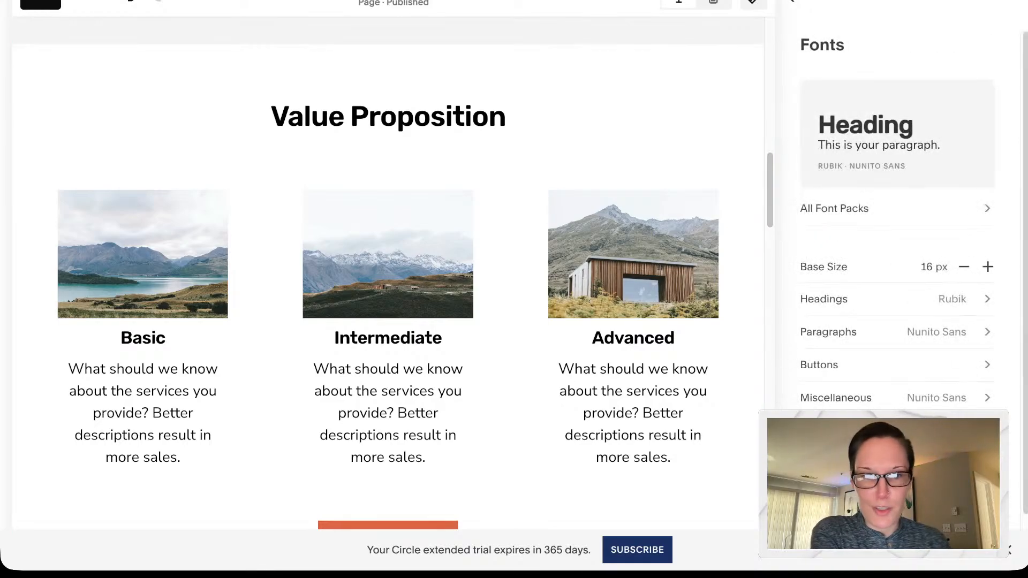
Step: Reopen the style assignments and examine which global style each element uses, from the header through the blog, portfolio and product pages
click(898, 456)
scroll(642, 321, up, 5)
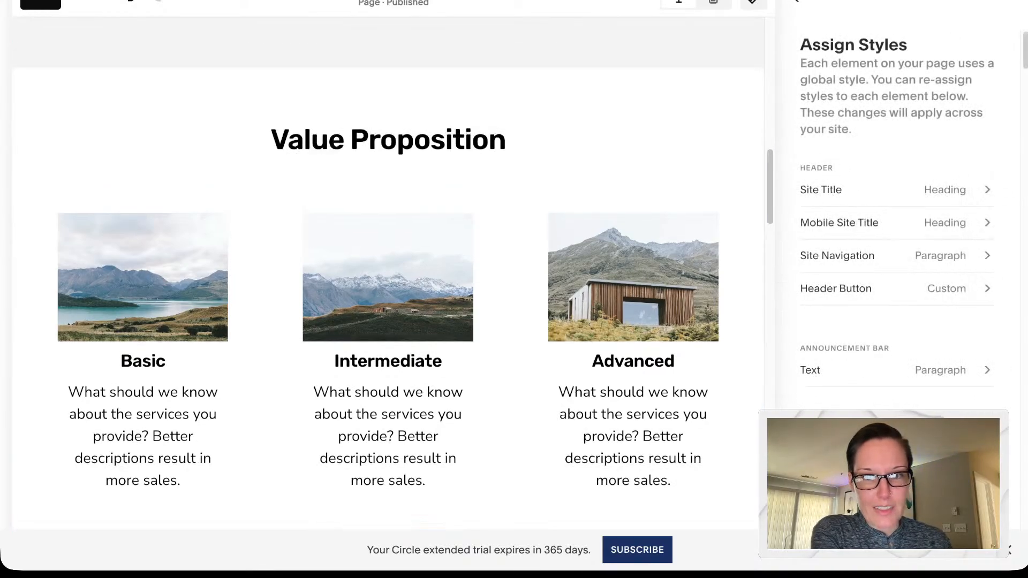
scroll(388, 273, up, 3)
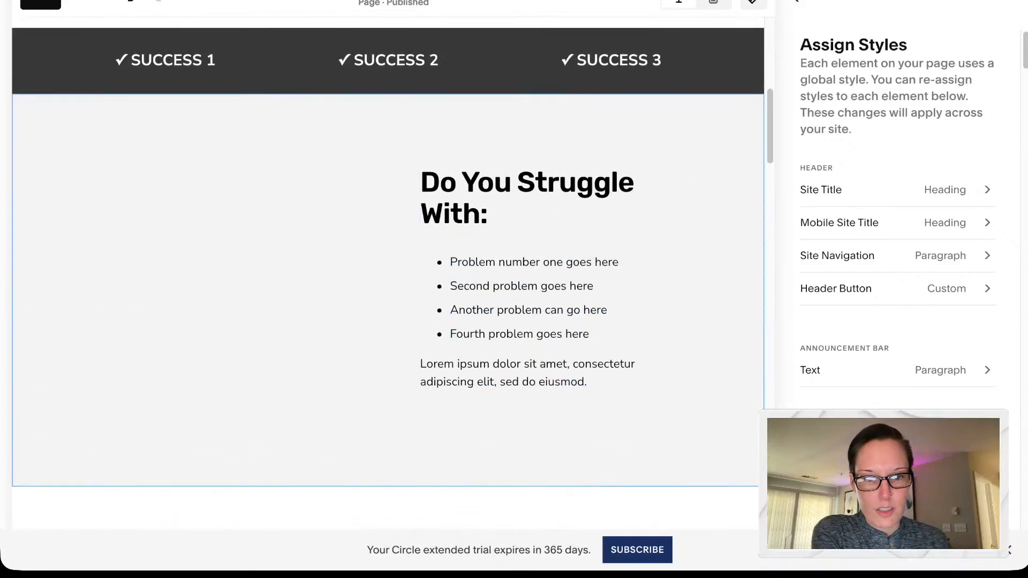
scroll(388, 289, down, 1)
scroll(898, 268, down, 10)
scroll(387, 273, up, 8)
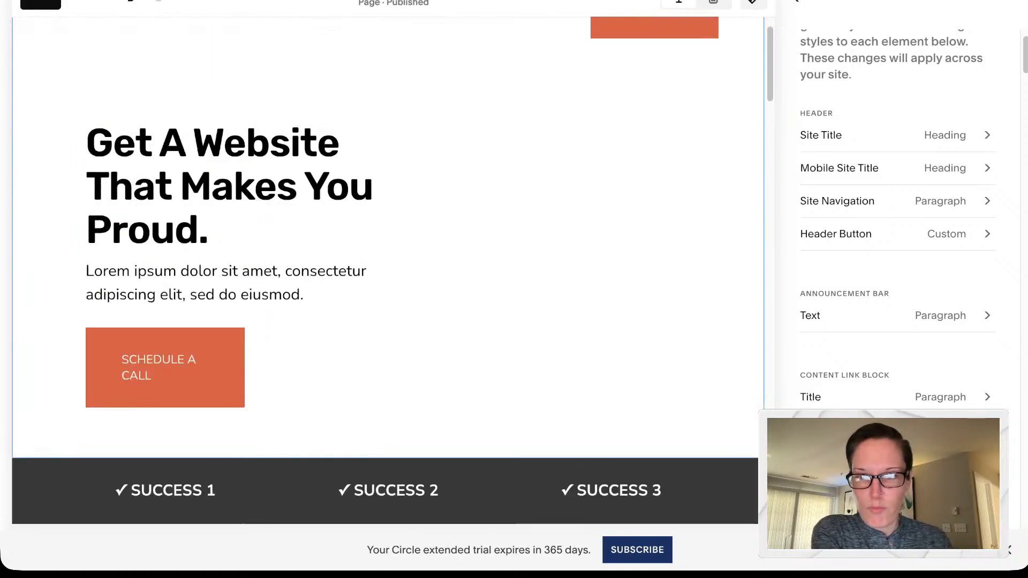
scroll(897, 225, down, 3)
scroll(896, 225, down, 15)
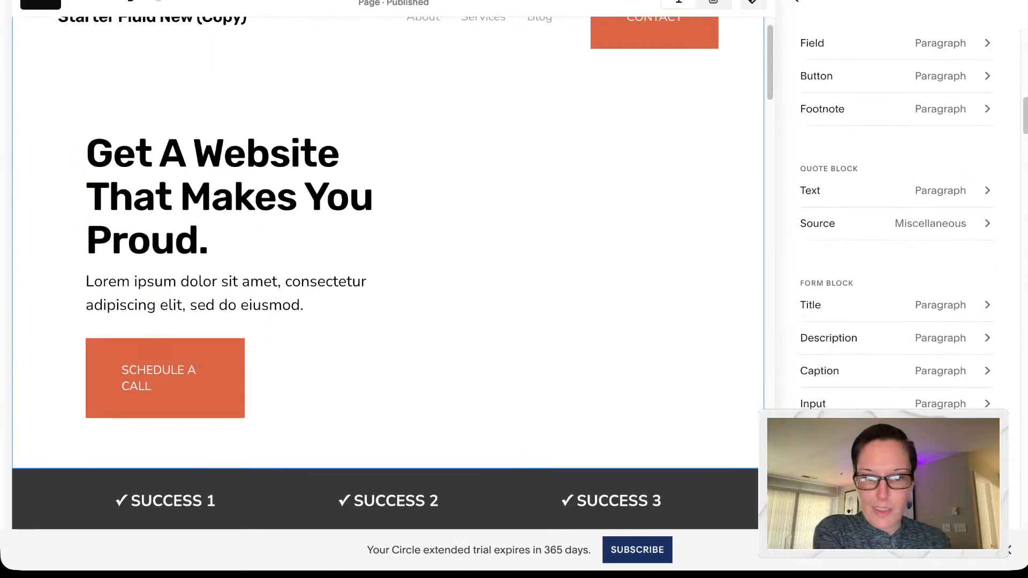
scroll(388, 273, down, 12)
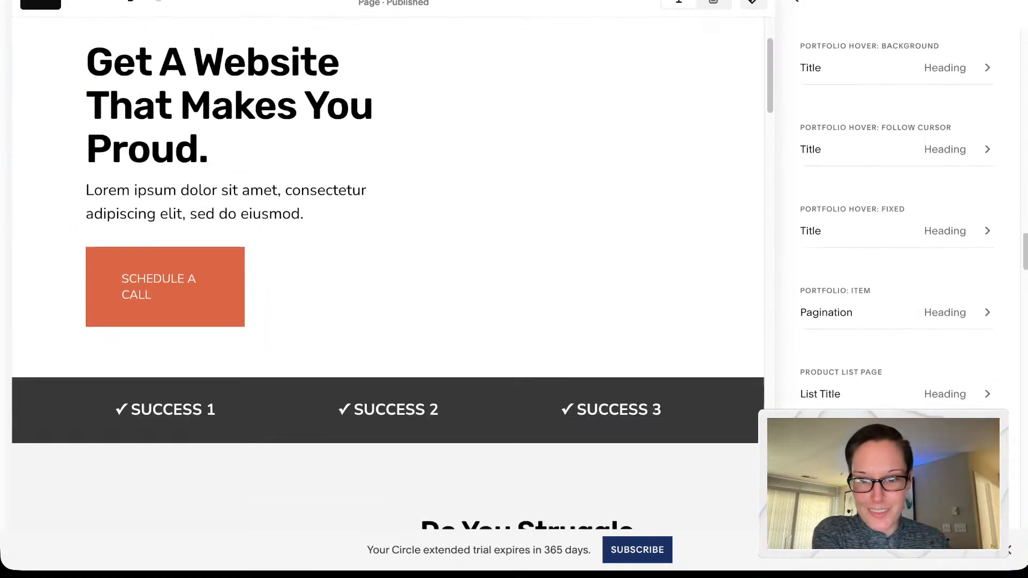
scroll(388, 273, down, 1)
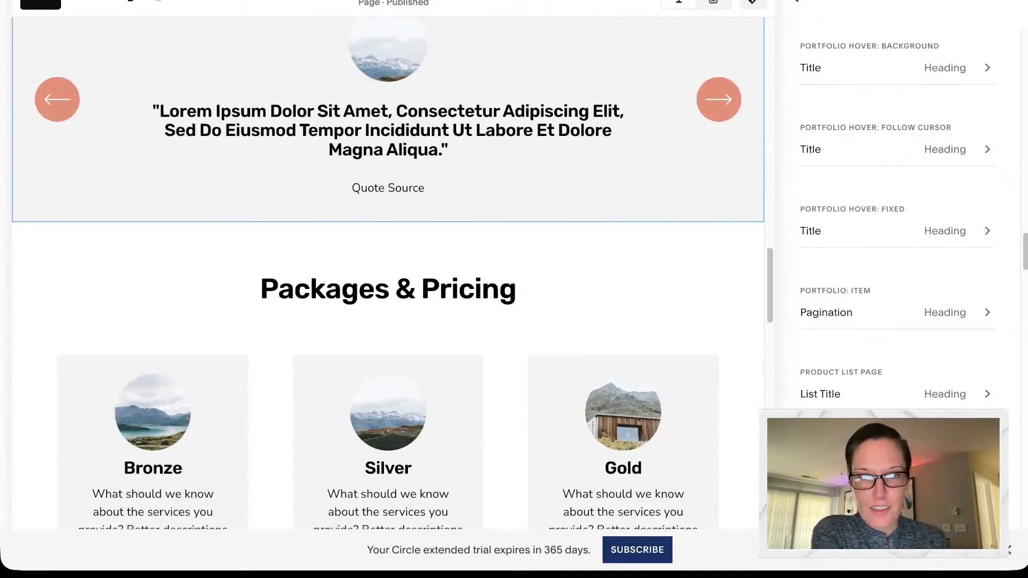
scroll(898, 217, down, 1)
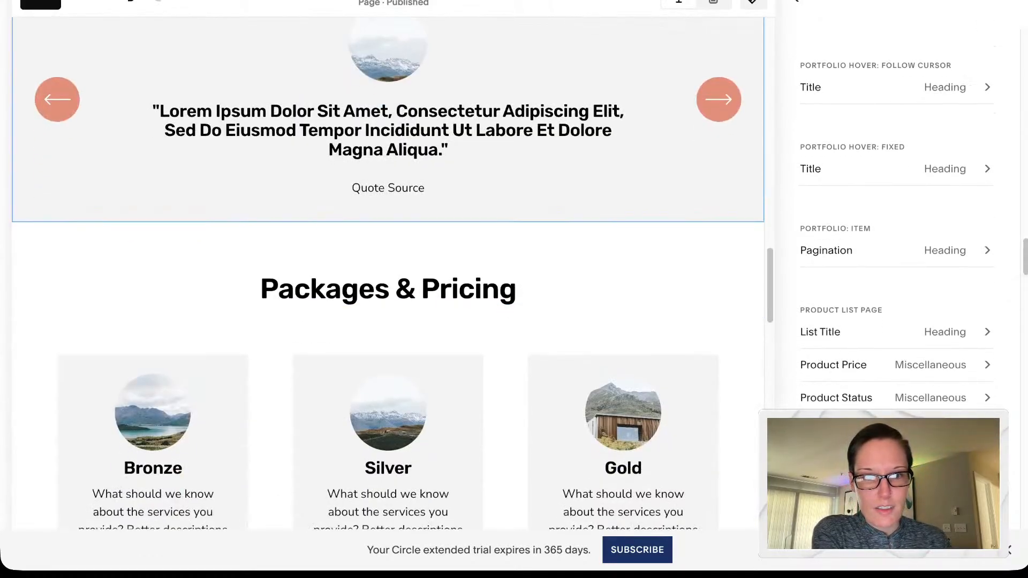
scroll(898, 217, down, 5)
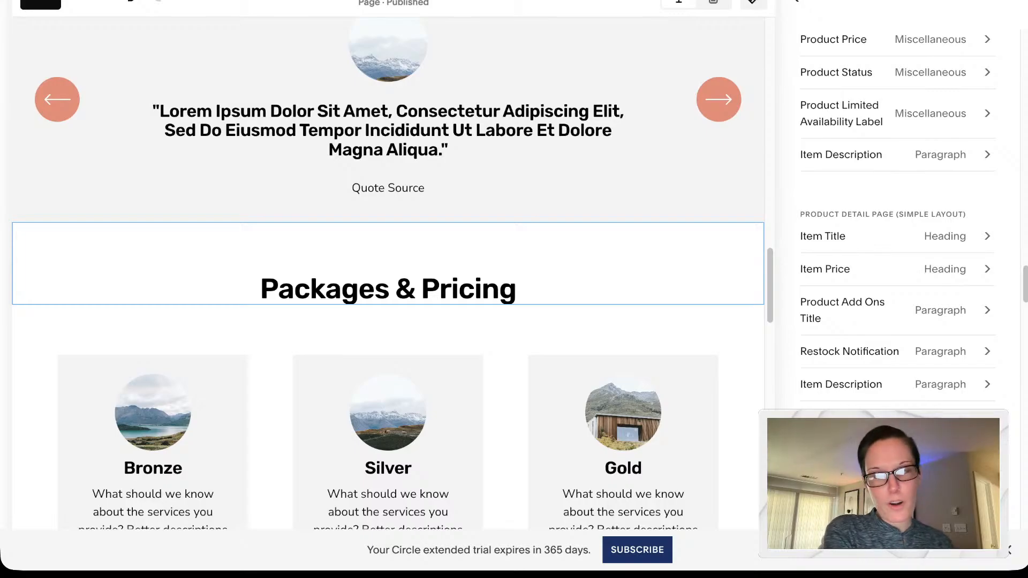
scroll(387, 247, up, 1)
scroll(898, 218, up, 15)
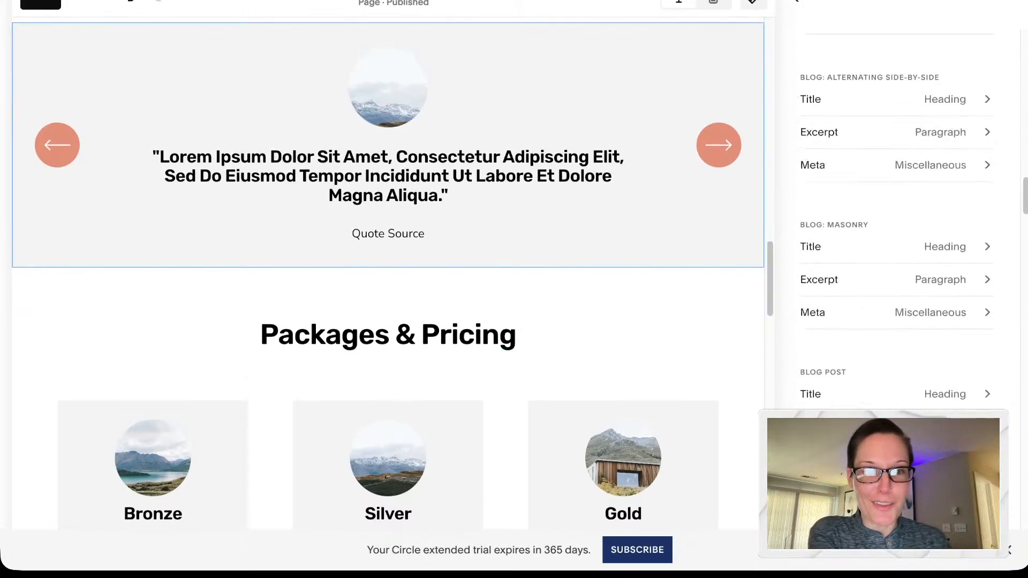
scroll(898, 217, up, 10)
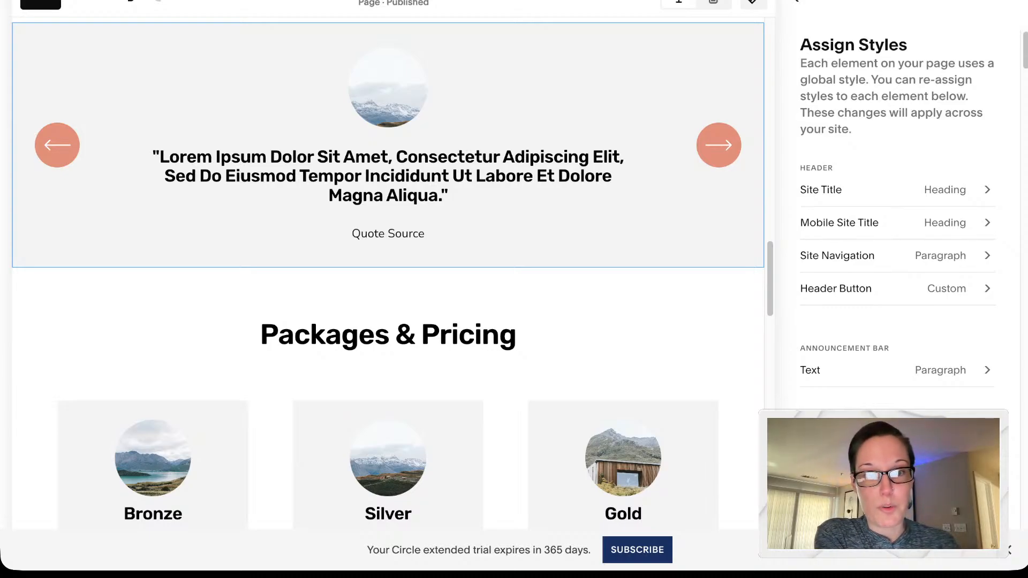
Step: View the style options for the site title in the header and return to the style assignments
click(945, 190)
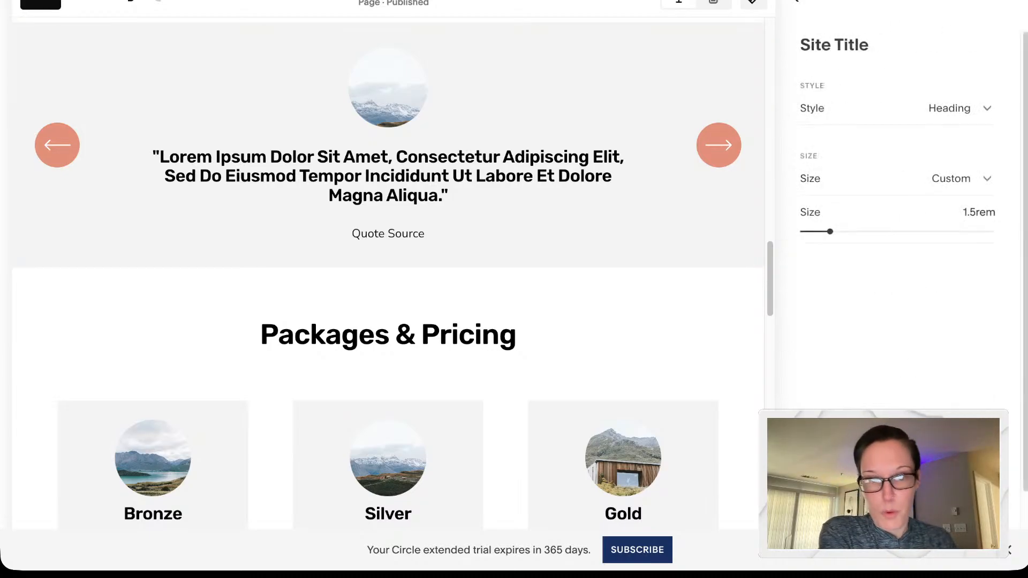
click(959, 109)
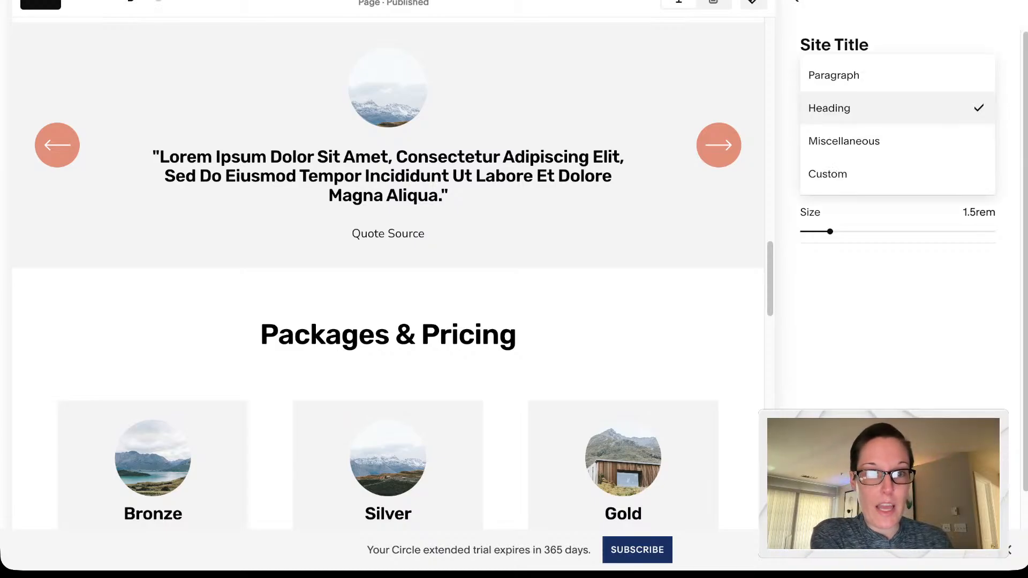
click(959, 108)
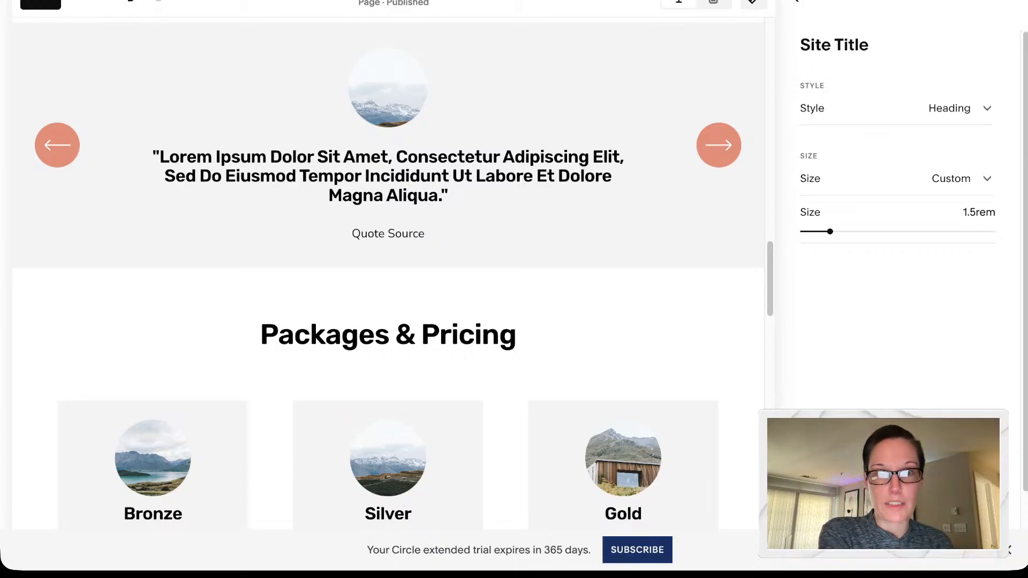
click(794, 1)
Step: Look through the header, menu block and newsletter block style assignments, and view the home page down to How It Works
scroll(896, 225, down, 1)
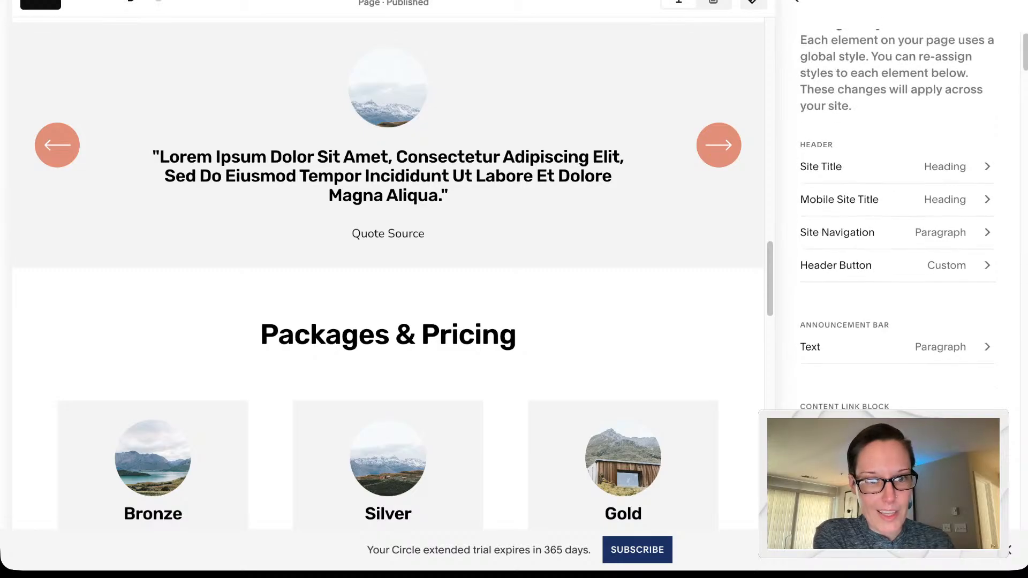
scroll(896, 225, down, 1)
scroll(896, 224, down, 2)
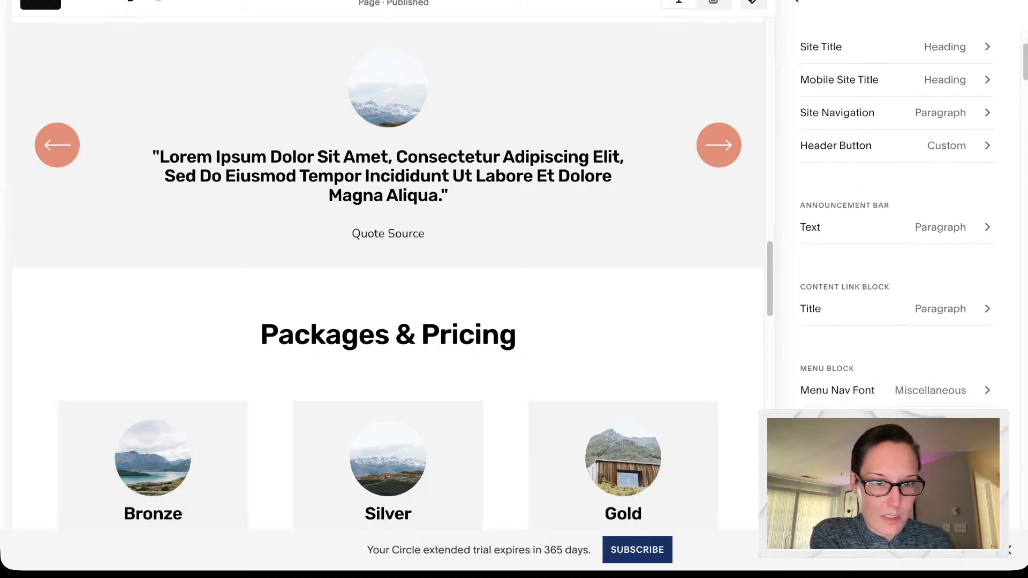
scroll(388, 273, up, 5)
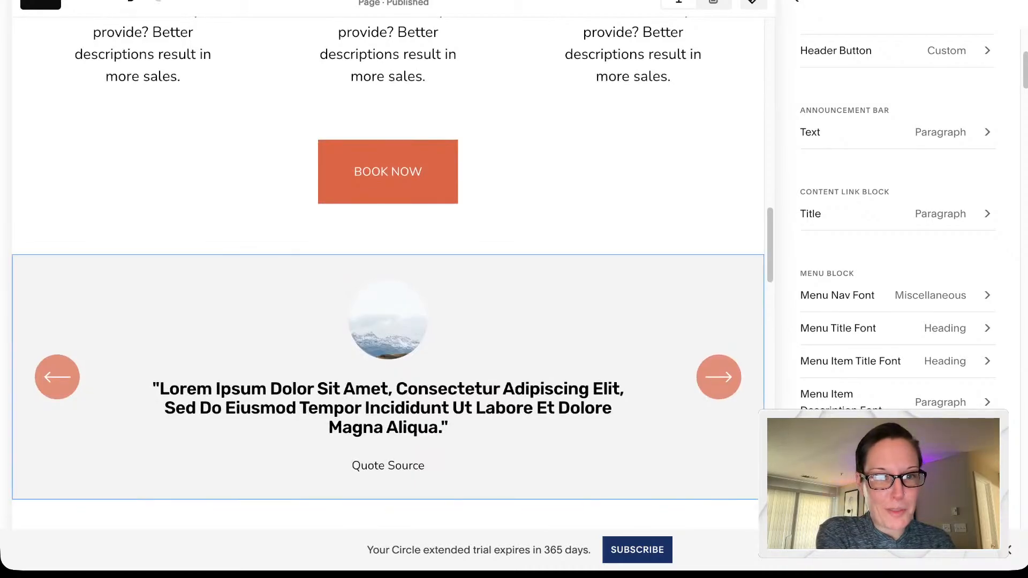
scroll(896, 224, down, 1)
scroll(896, 225, down, 3)
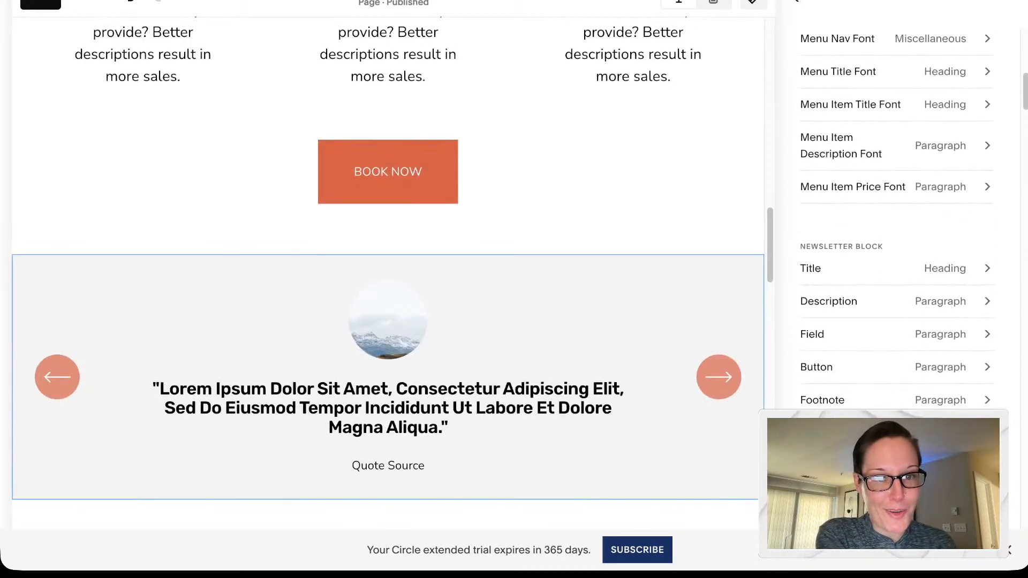
scroll(388, 273, down, 15)
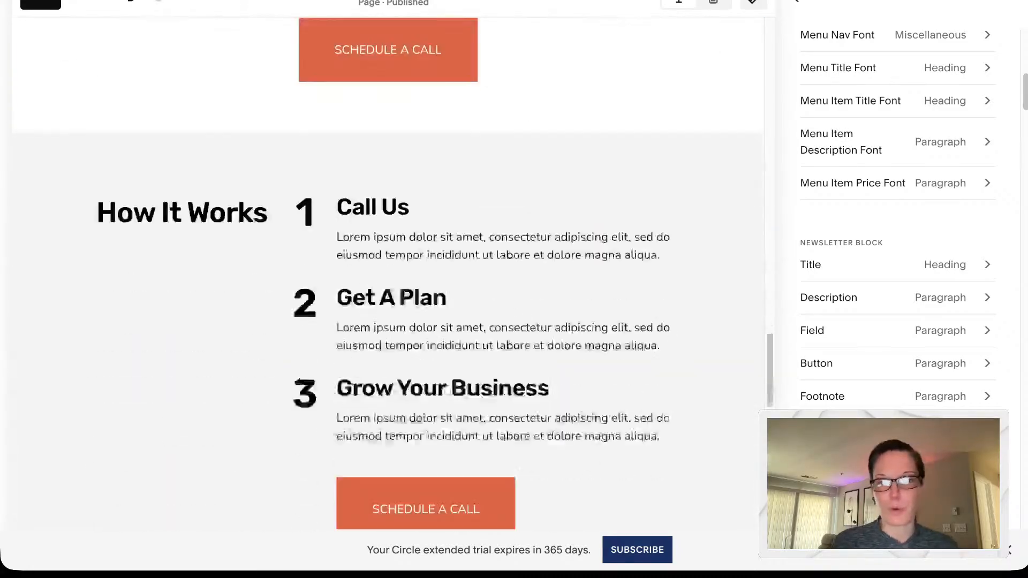
Step: Leave the site styles and open the home page for editing at the Download Our Free Guide newsletter section
scroll(388, 273, down, 5)
scroll(387, 273, up, 3)
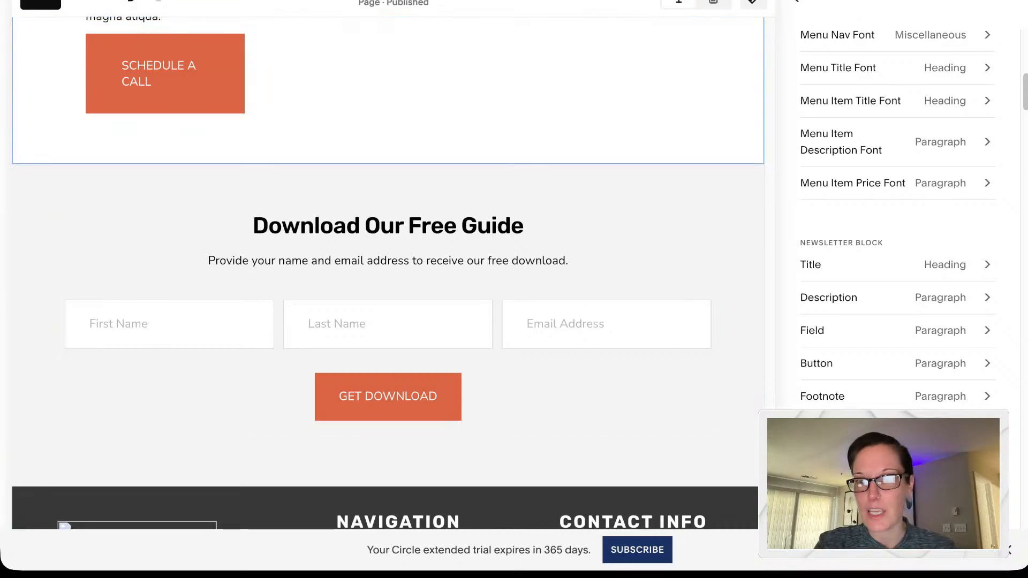
click(41, 3)
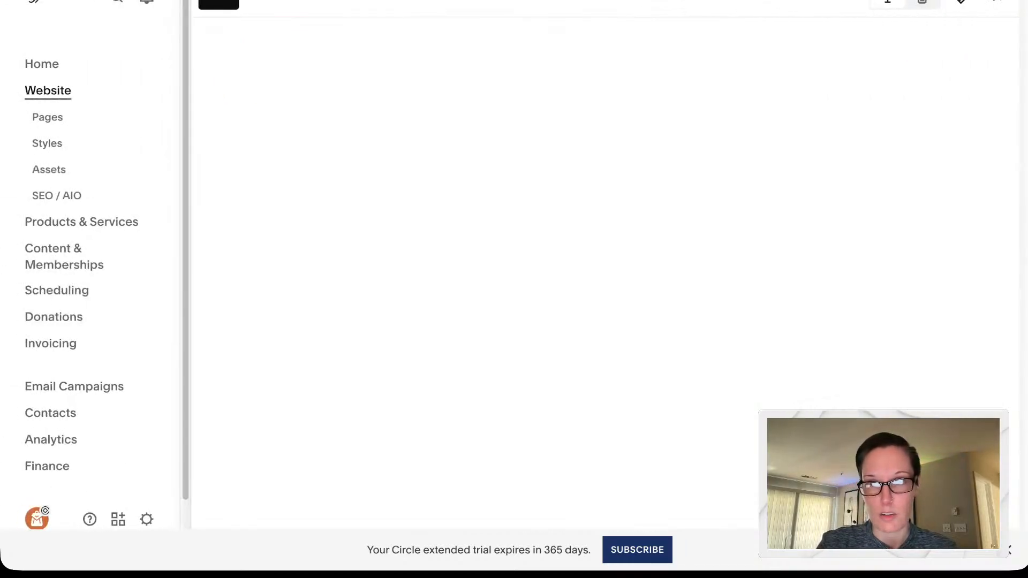
click(219, 3)
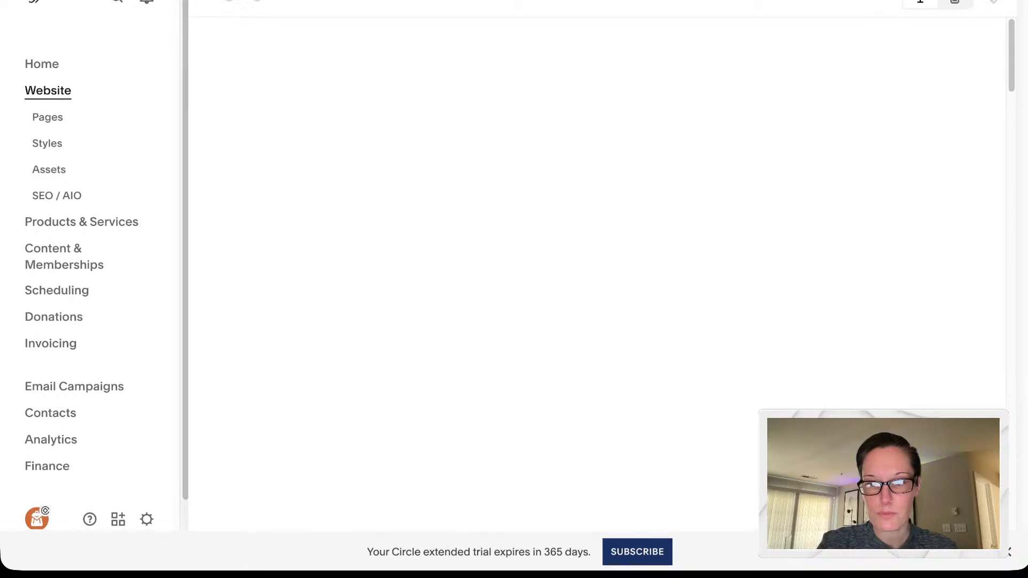
scroll(510, 289, down, 7)
scroll(510, 289, down, 20)
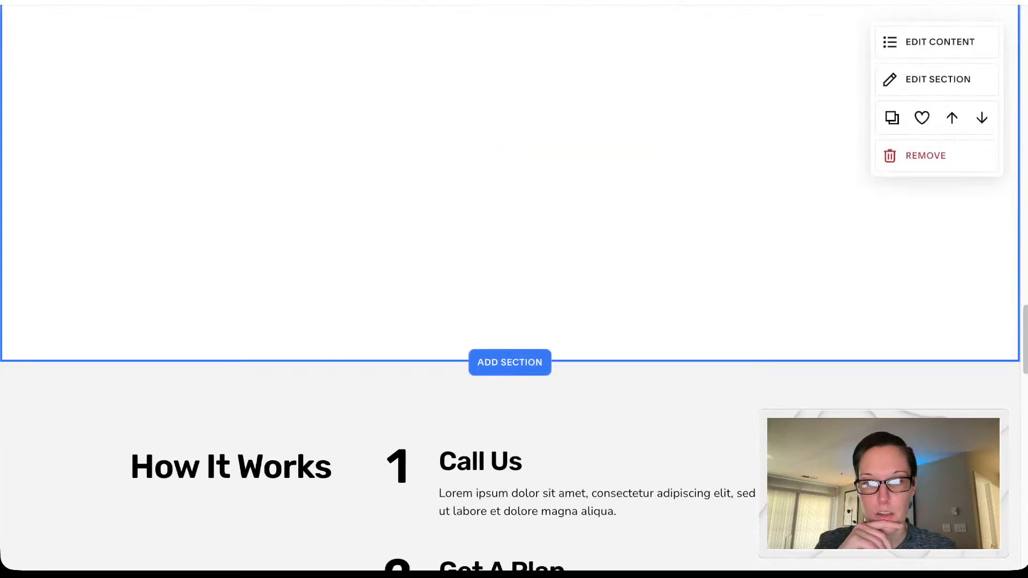
scroll(510, 289, down, 8)
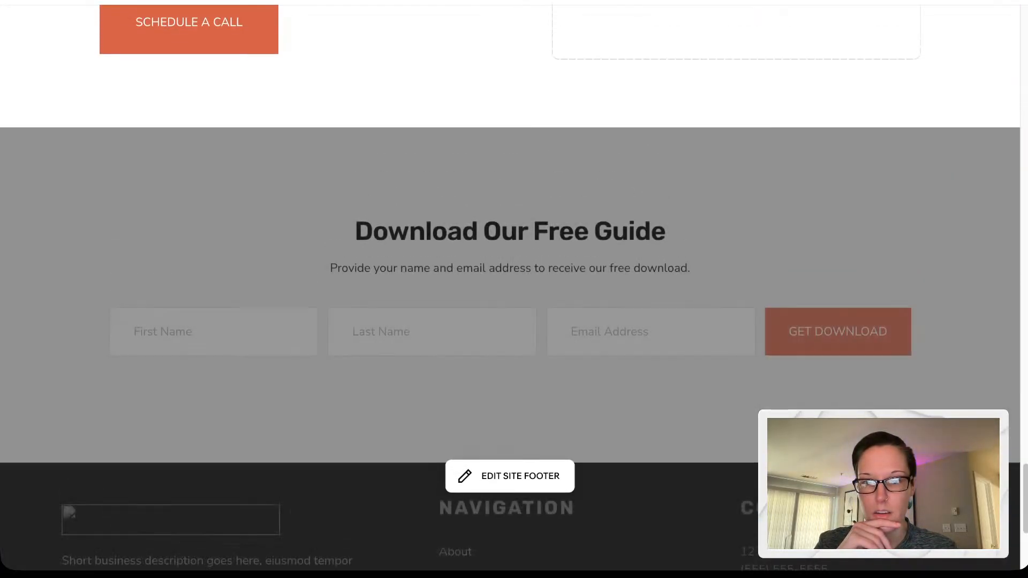
scroll(509, 289, up, 3)
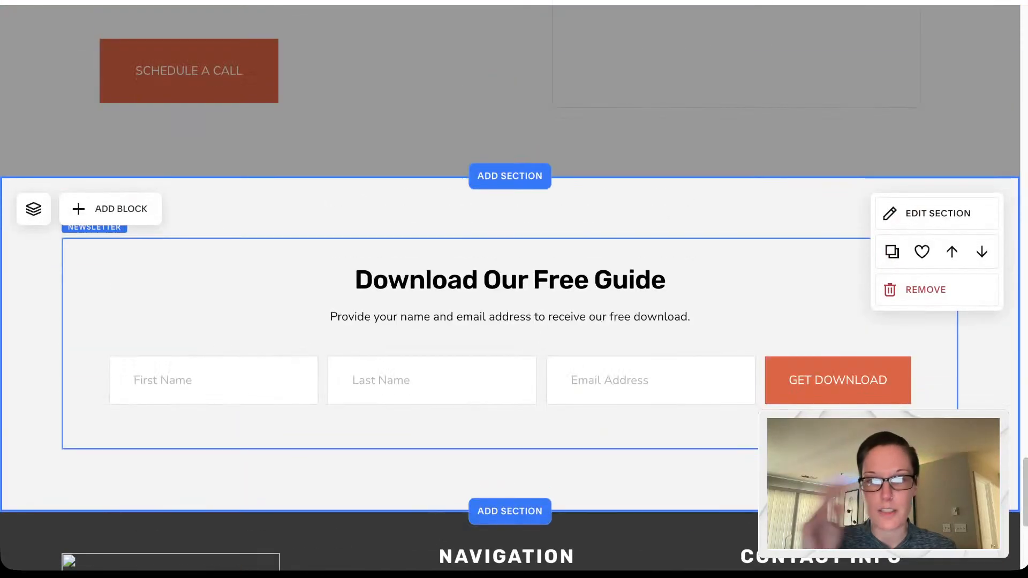
Step: Examine the content and design settings of the Download Our Free Guide newsletter block and close them without changes
double_click(510, 332)
scroll(890, 310, down, 1)
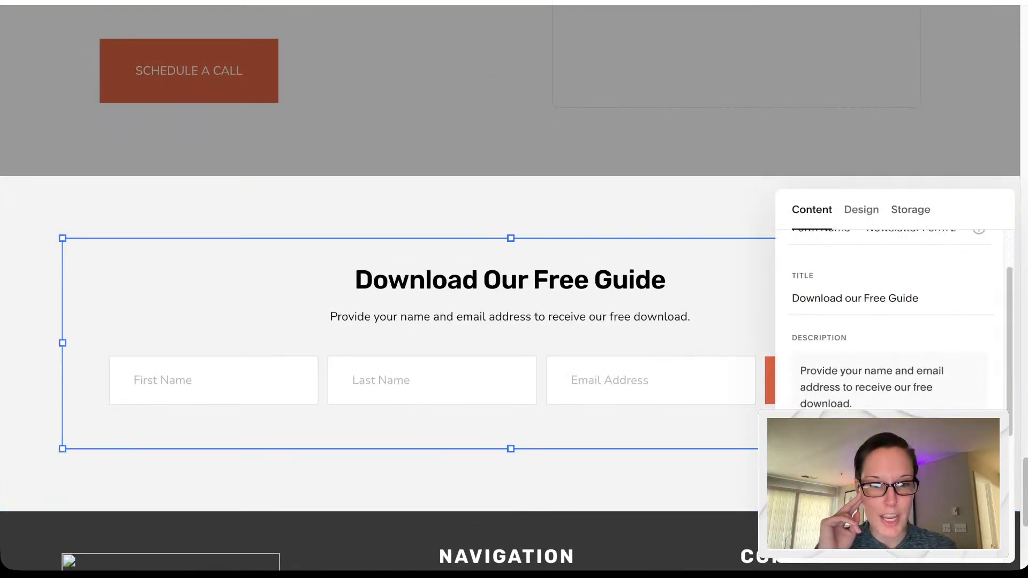
scroll(890, 311, down, 3)
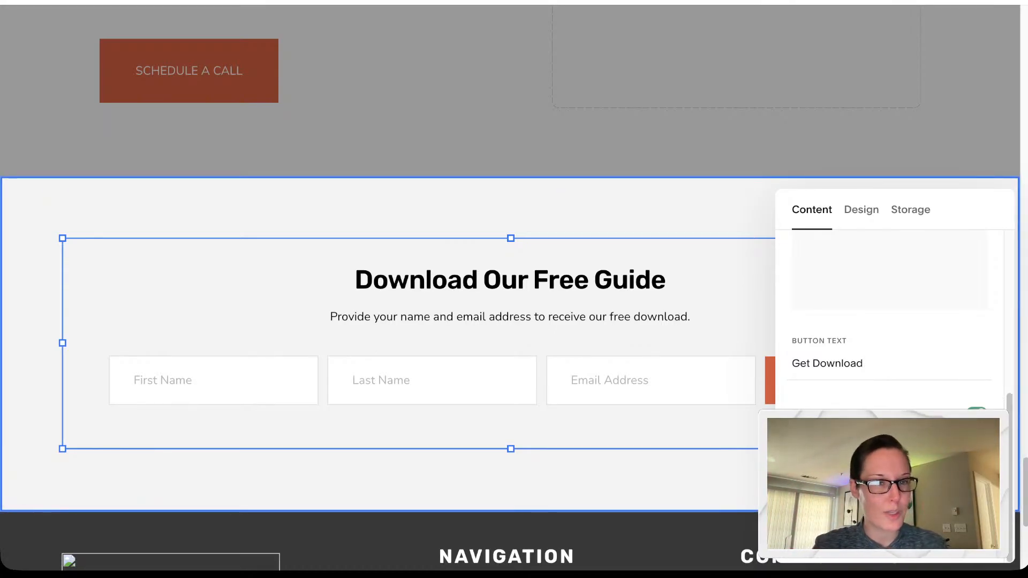
click(860, 209)
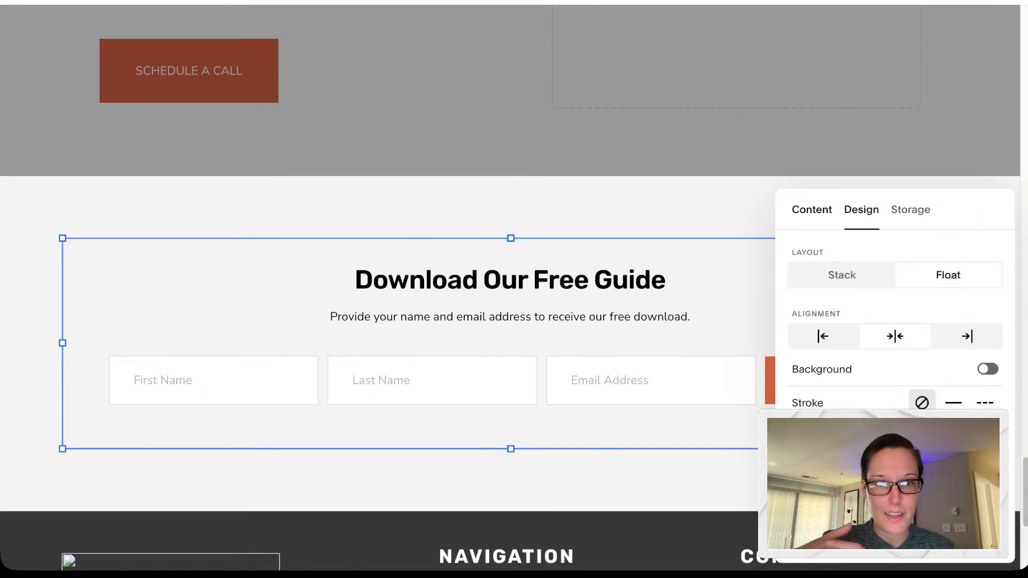
click(812, 209)
scroll(889, 321, down, 10)
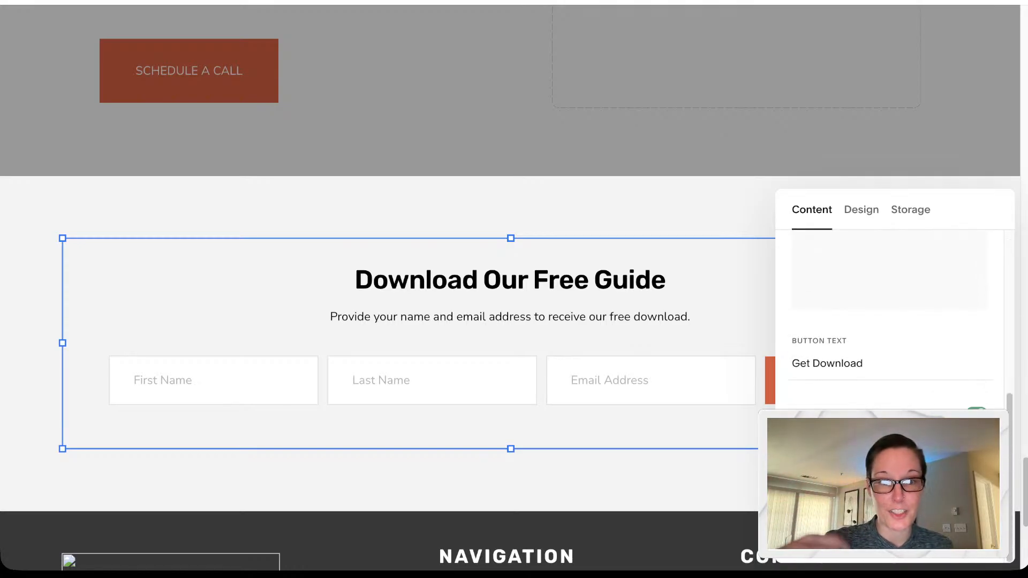
scroll(889, 322, up, 4)
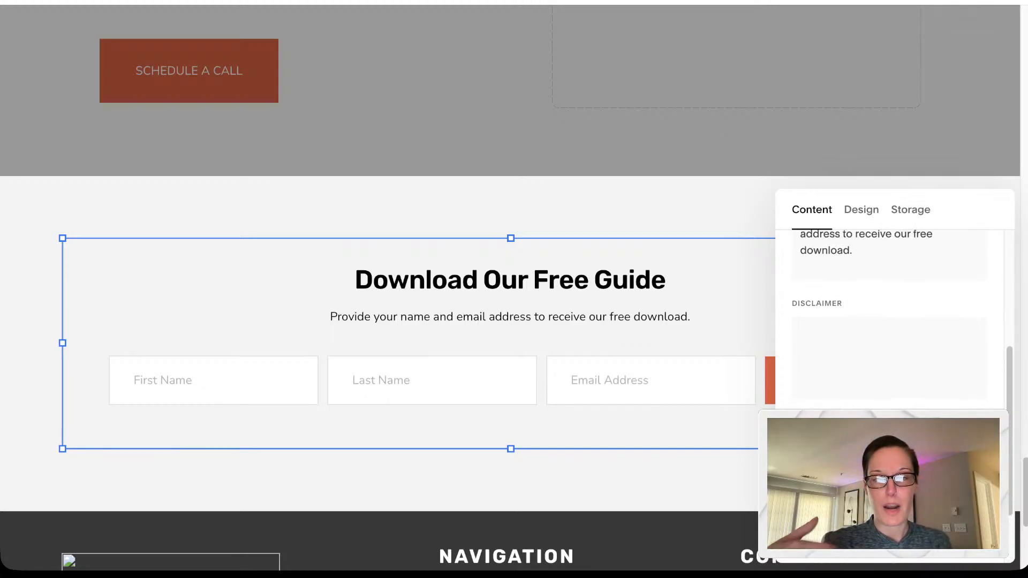
scroll(889, 321, up, 5)
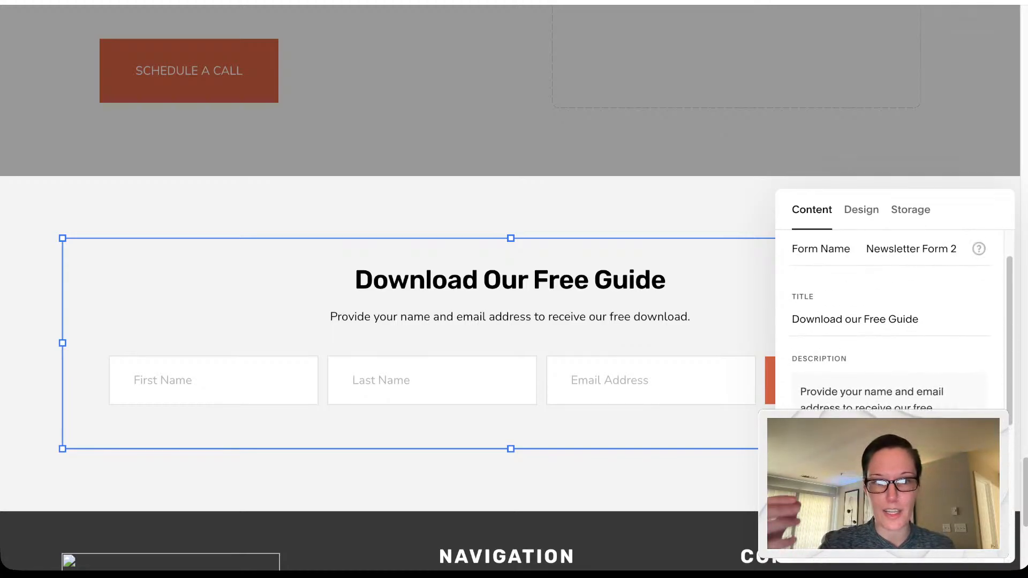
click(690, 207)
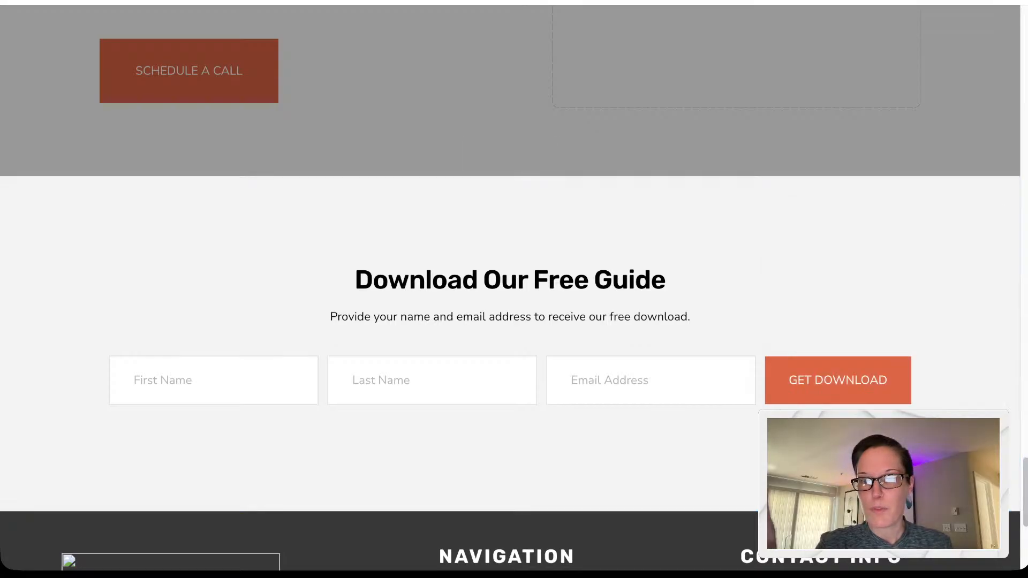
Step: Exit page editing, reopen the font style assignments and set the newsletter block title's size to Heading 2
click(29, 2)
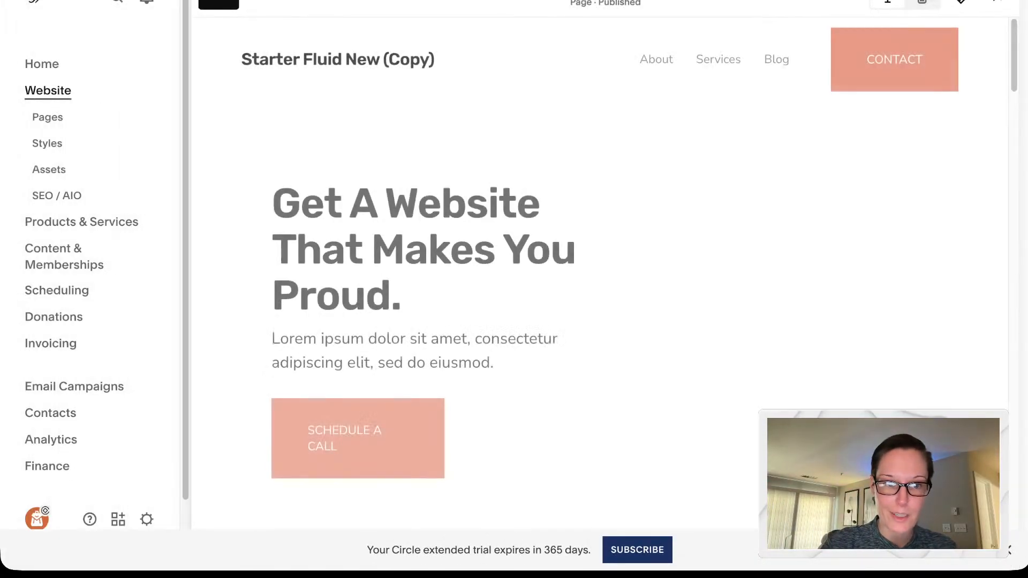
click(961, 3)
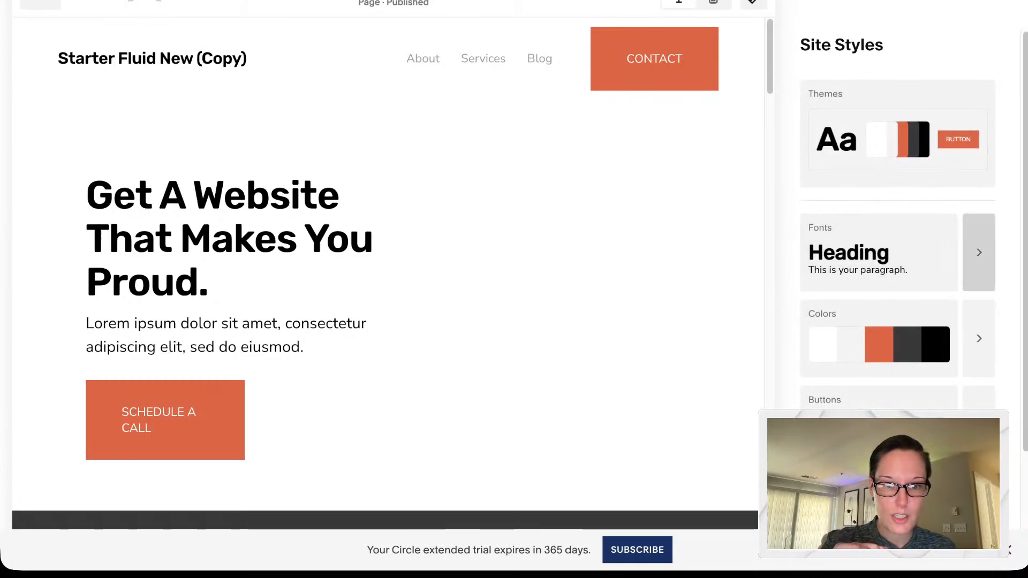
click(979, 252)
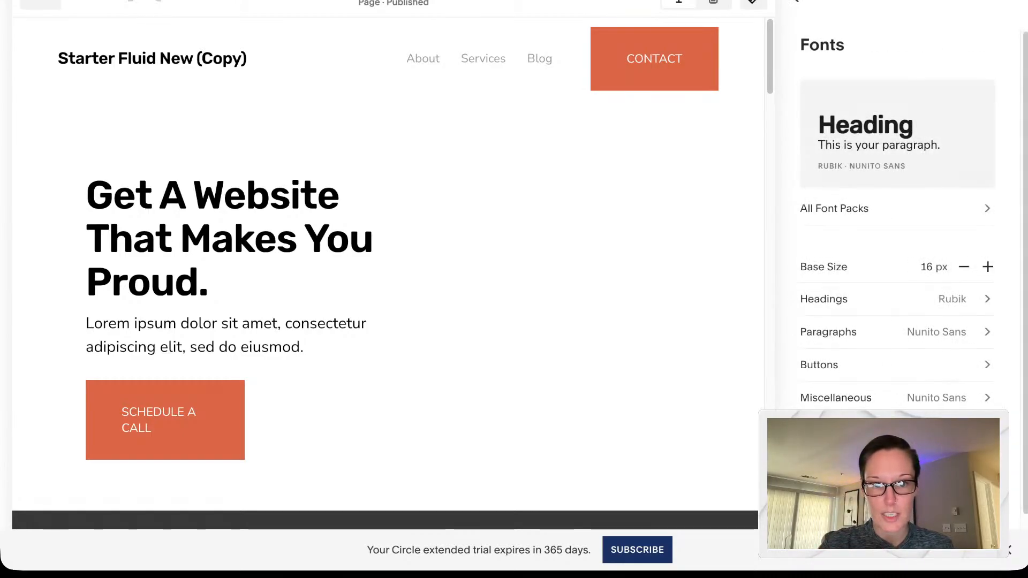
click(953, 457)
scroll(953, 456, down, 6)
scroll(953, 456, down, 4)
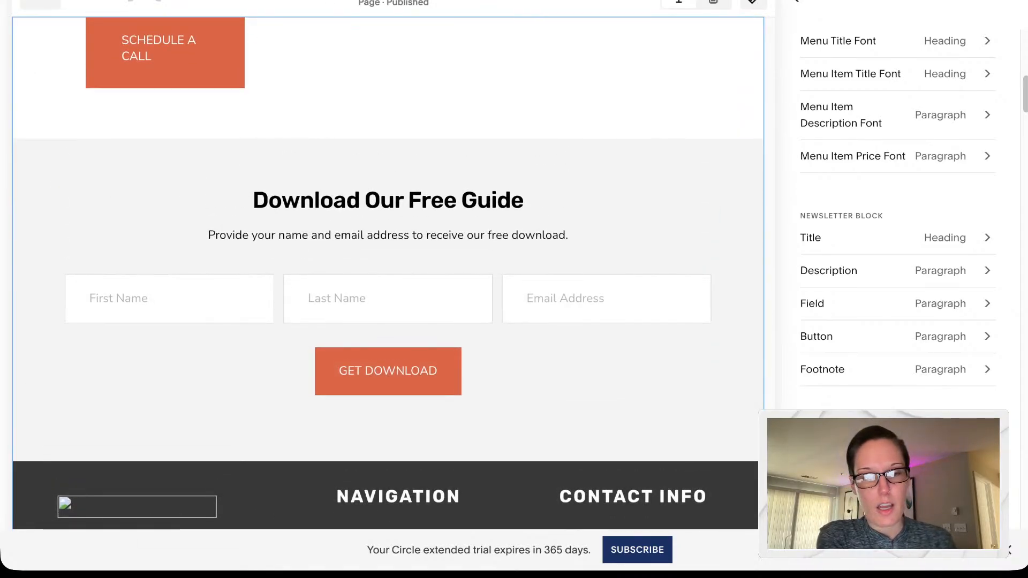
click(897, 237)
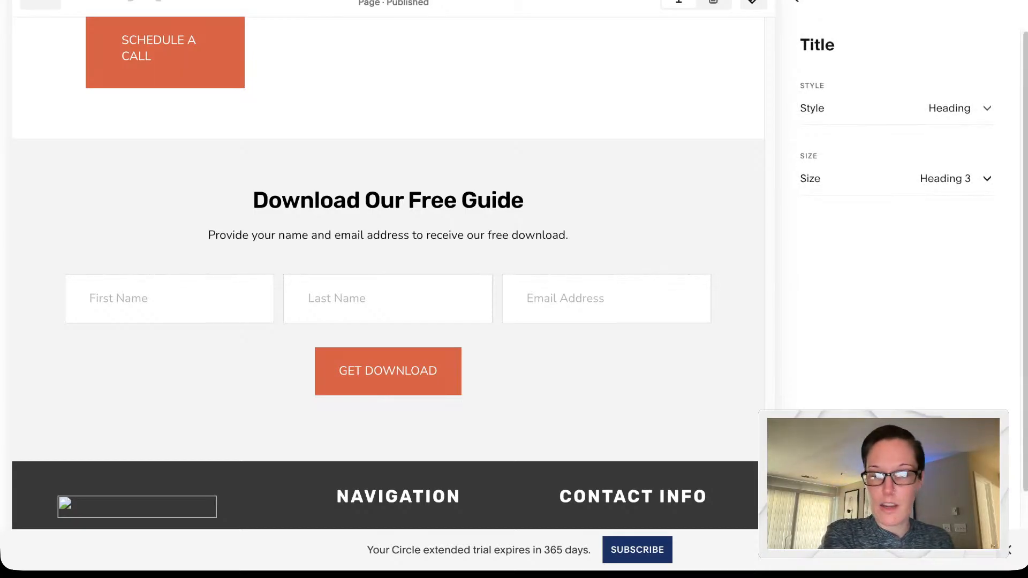
click(955, 179)
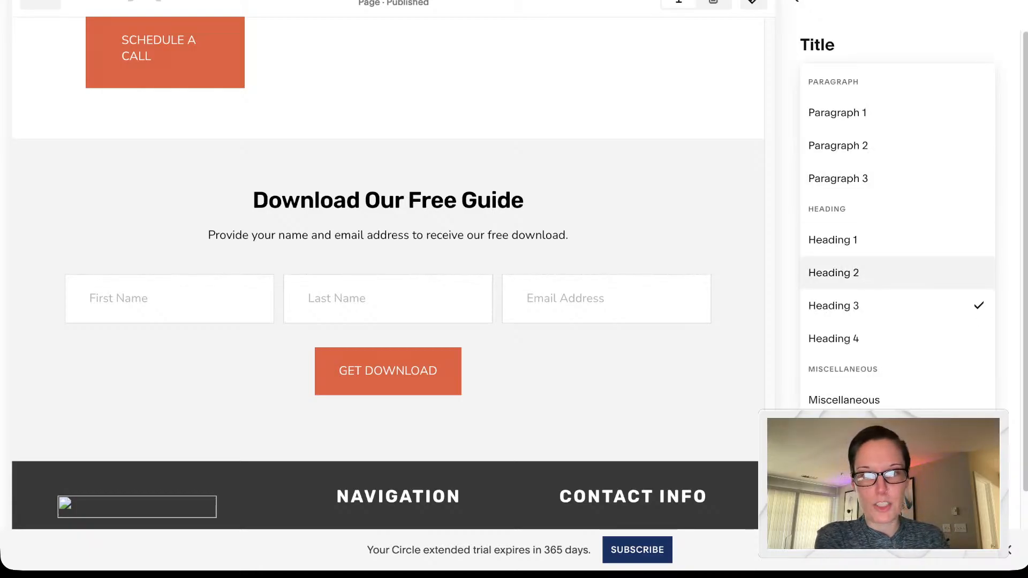
click(856, 272)
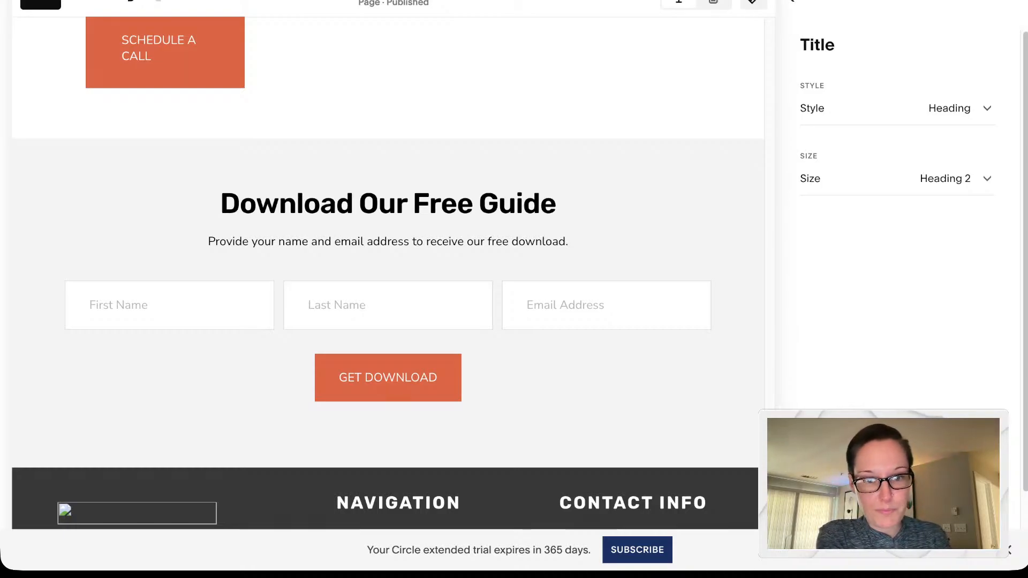
Step: Set the newsletter block description's size to Paragraph 1 in the style assignments
click(794, 1)
scroll(897, 241, down, 5)
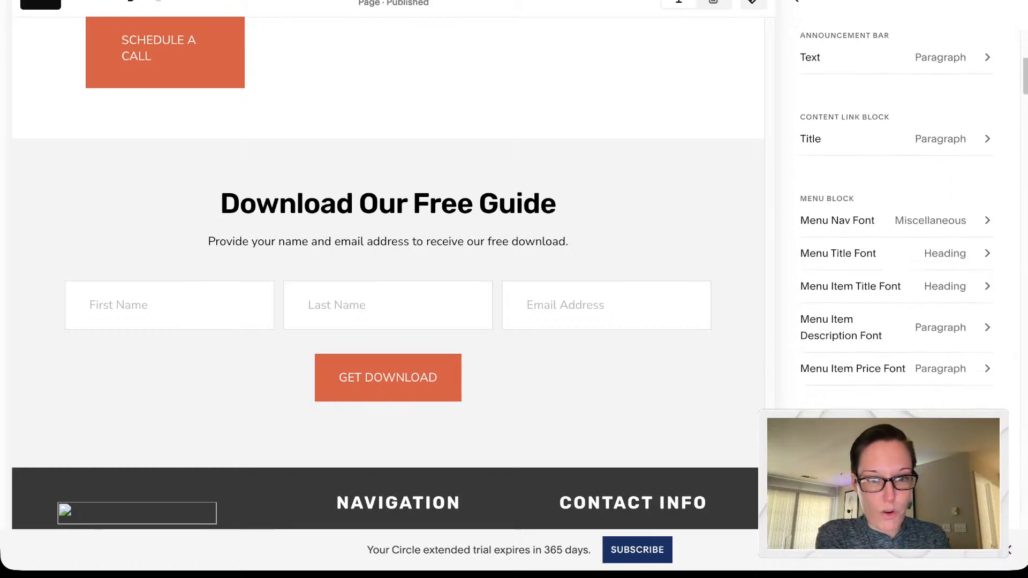
scroll(896, 241, down, 3)
click(897, 327)
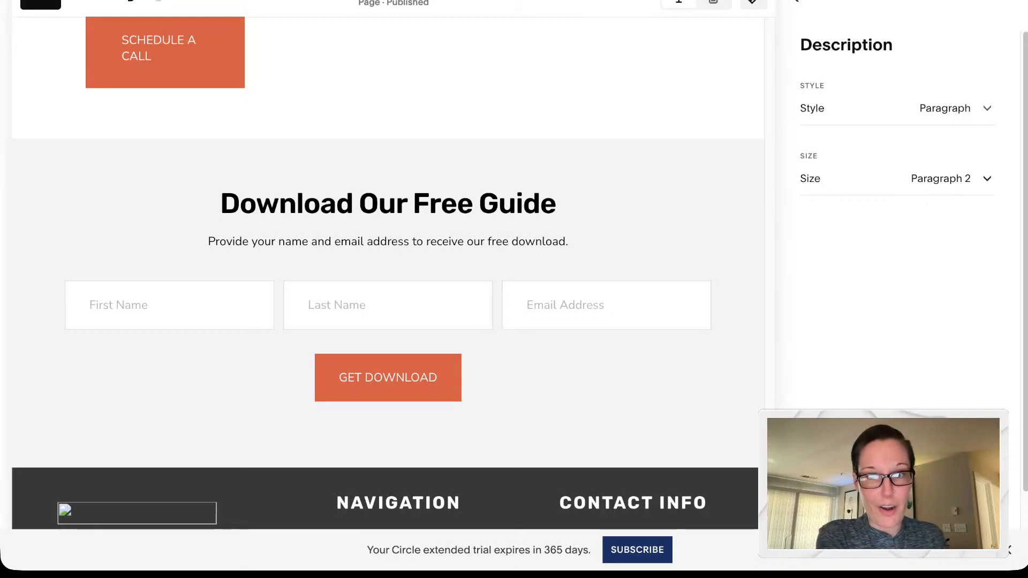
click(942, 180)
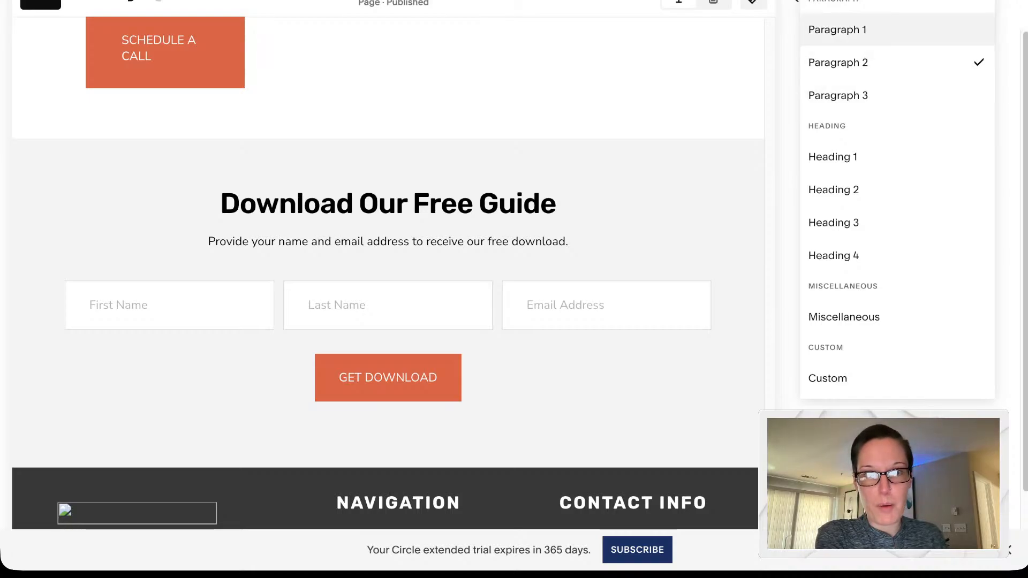
click(856, 30)
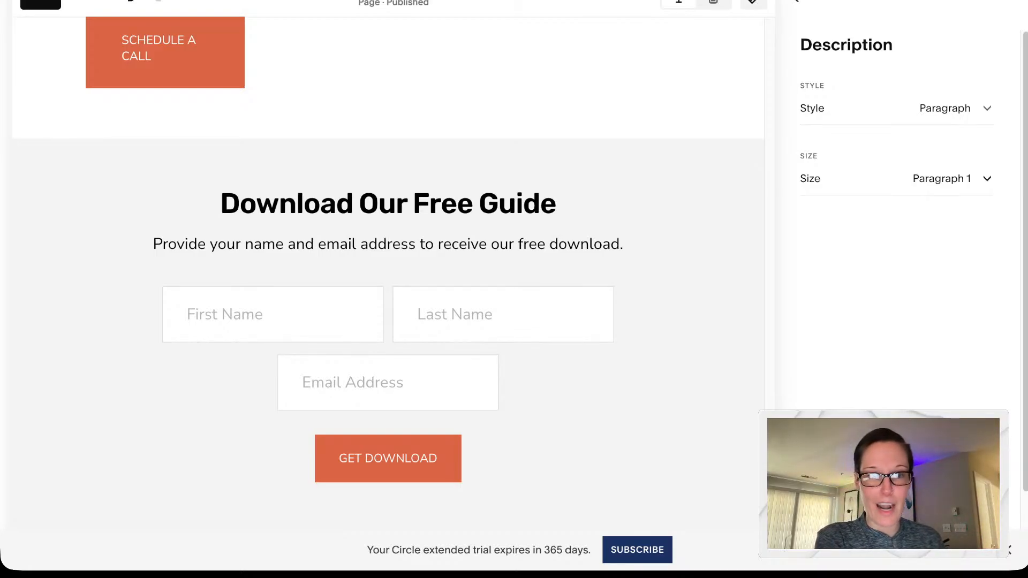
Step: Try Heading 2 as the newsletter block description's size, and set it back to Paragraph 2
click(943, 179)
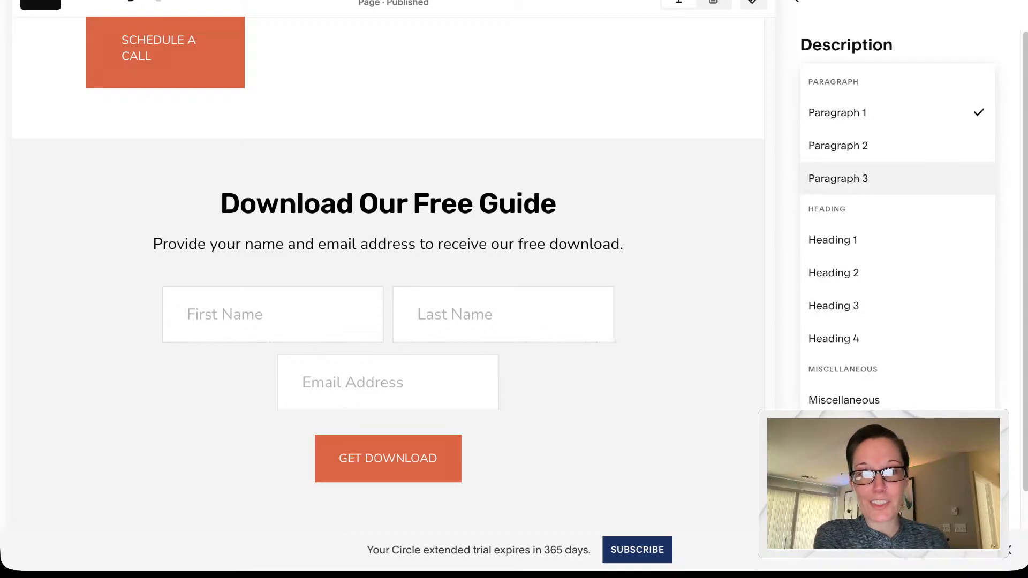
click(856, 272)
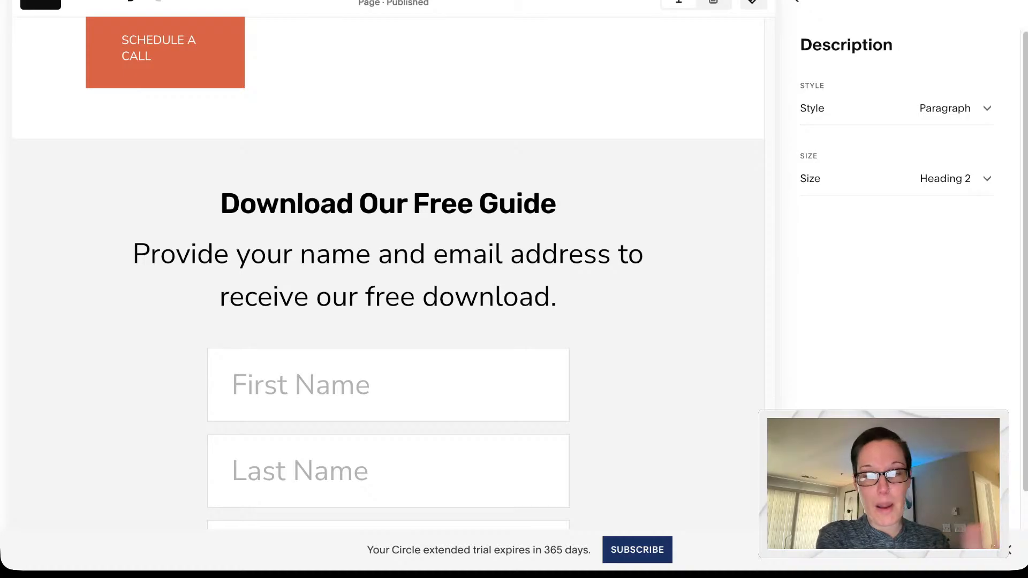
click(945, 178)
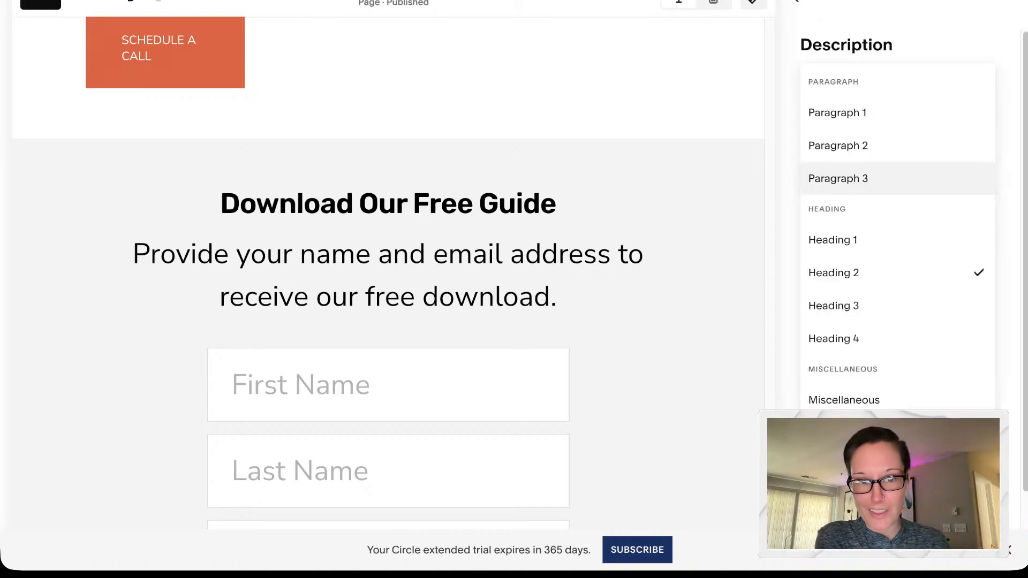
click(837, 146)
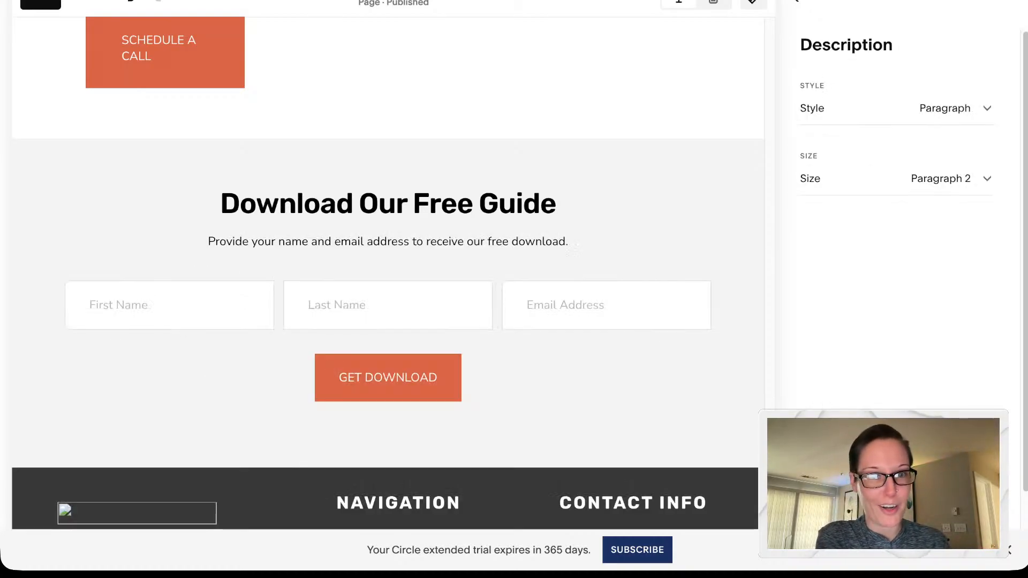
click(945, 179)
click(664, 215)
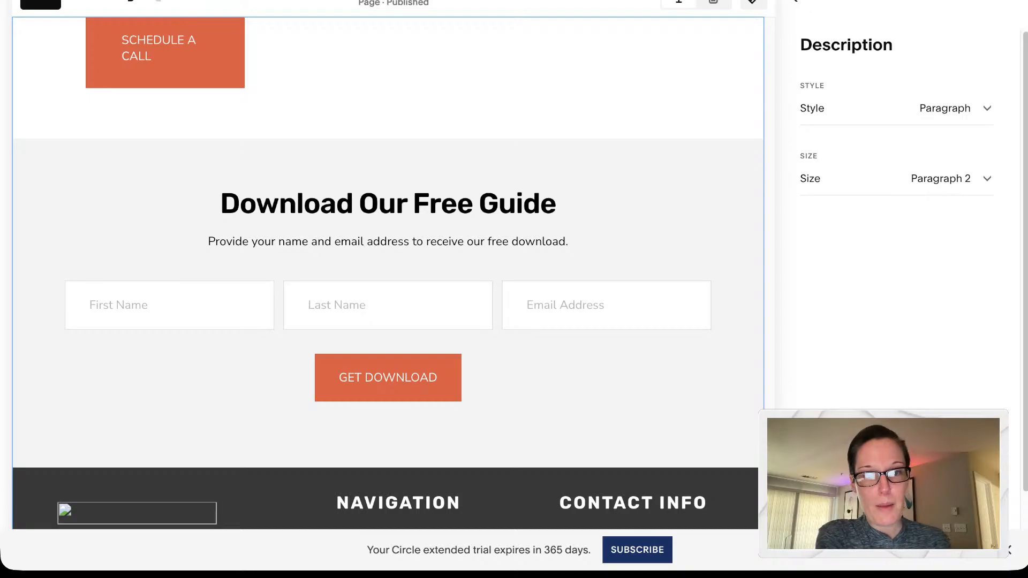
Step: Give the newsletter block footnote a custom size of 0.6rem in the style assignments
click(793, 1)
scroll(897, 214, down, 7)
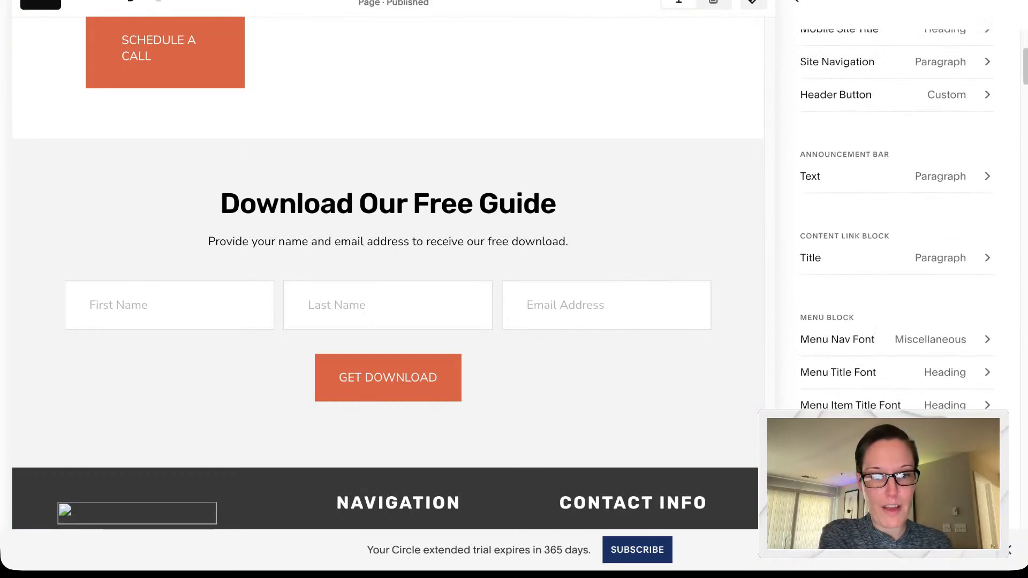
scroll(896, 215, down, 3)
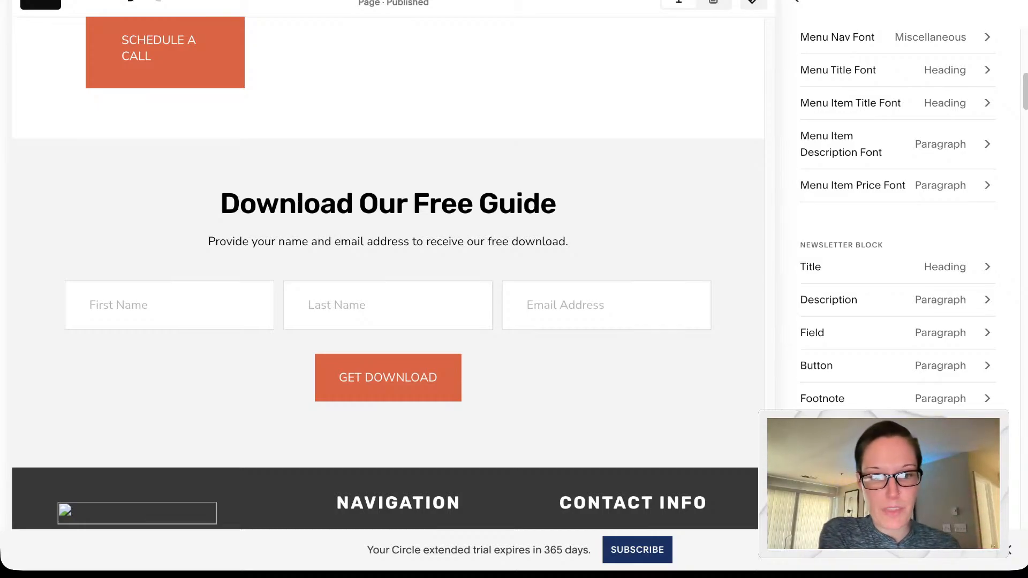
click(897, 401)
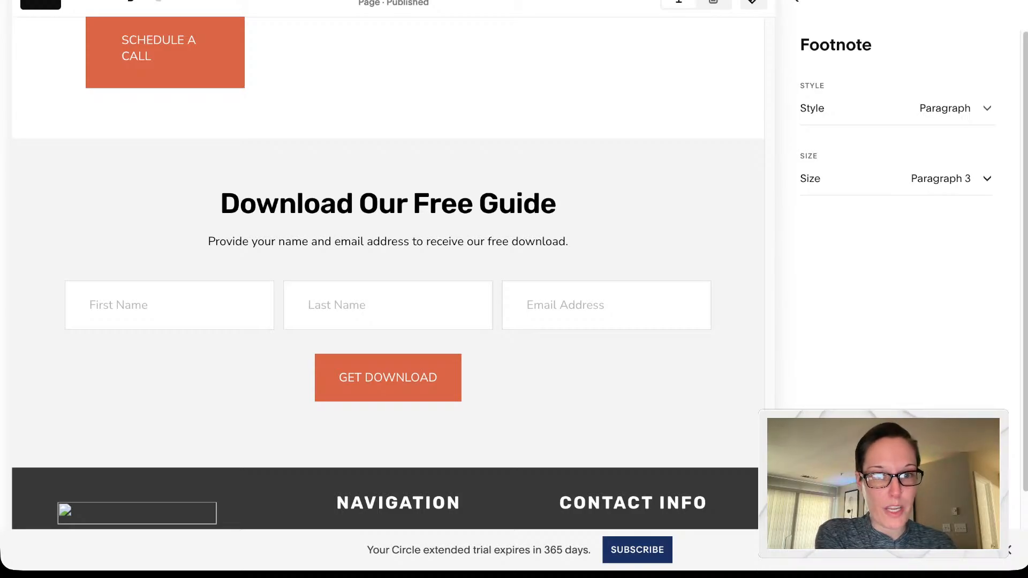
click(942, 179)
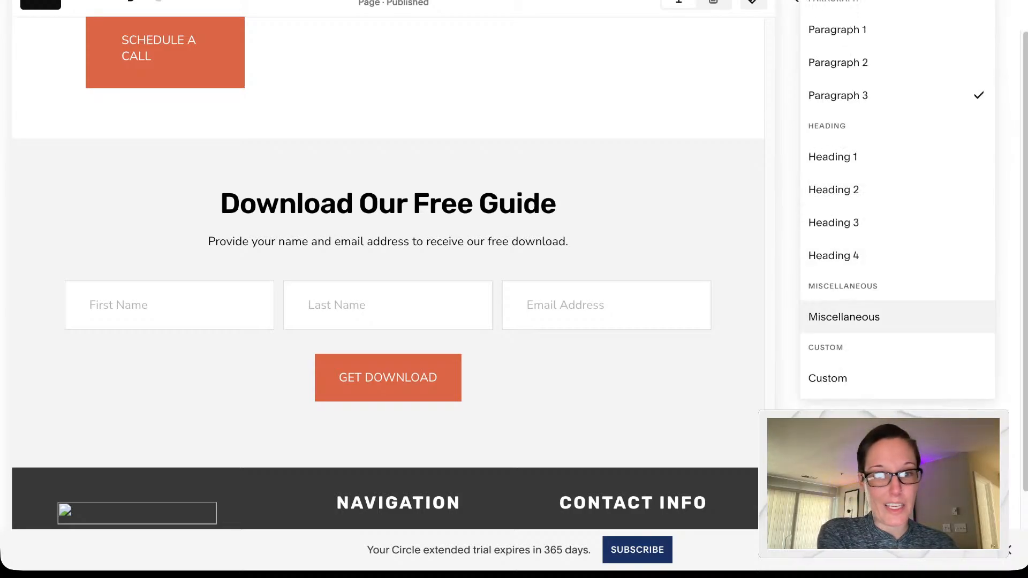
click(857, 378)
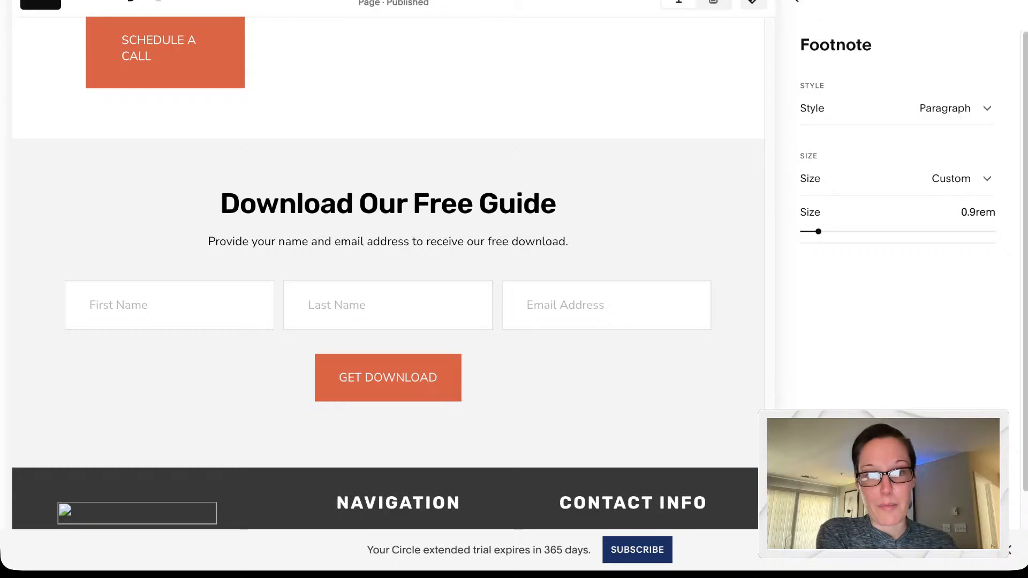
drag(818, 232, 813, 231)
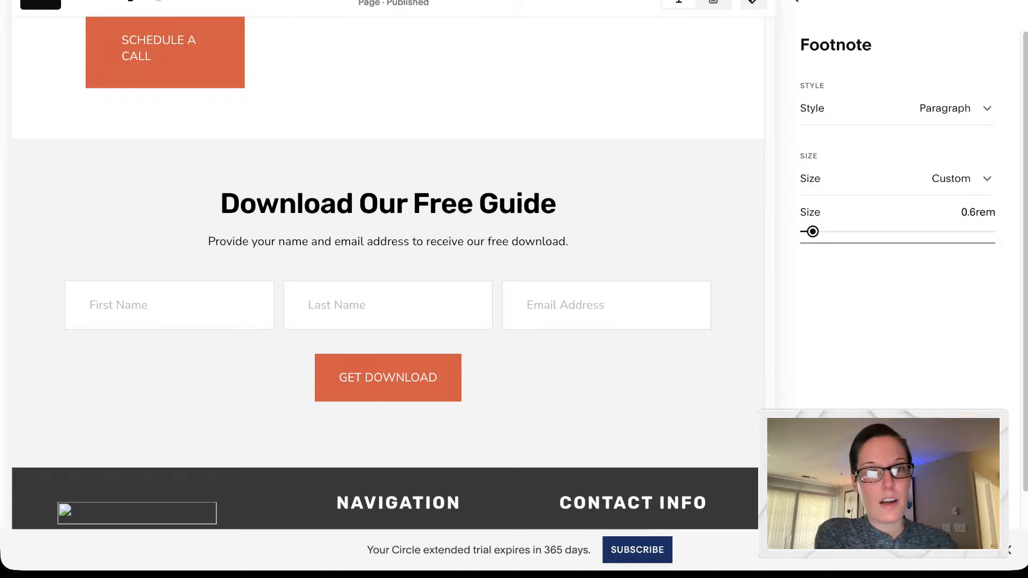
Step: Save the footnote style change and return to the site styles overview
click(793, 2)
click(38, 2)
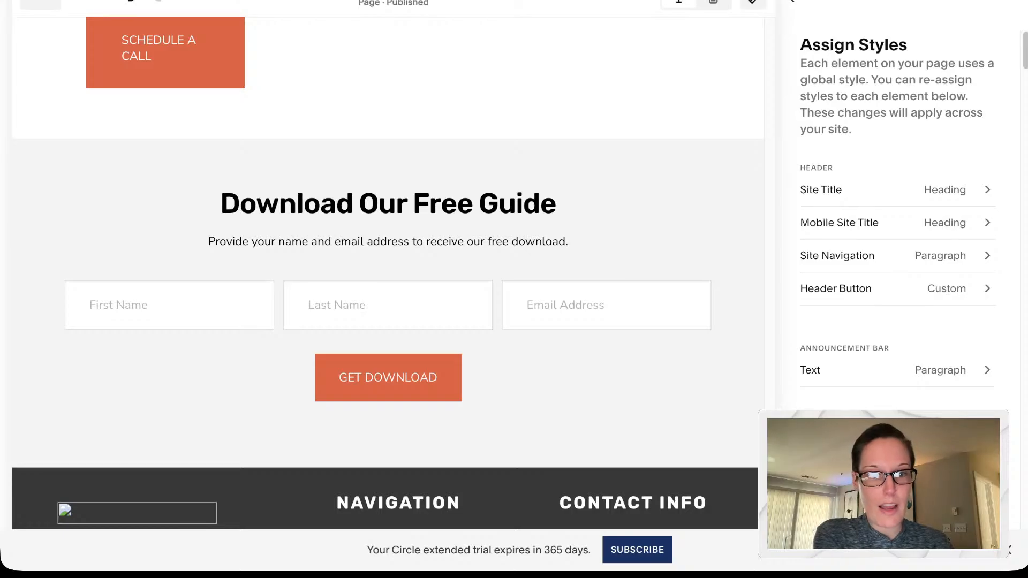
click(796, 2)
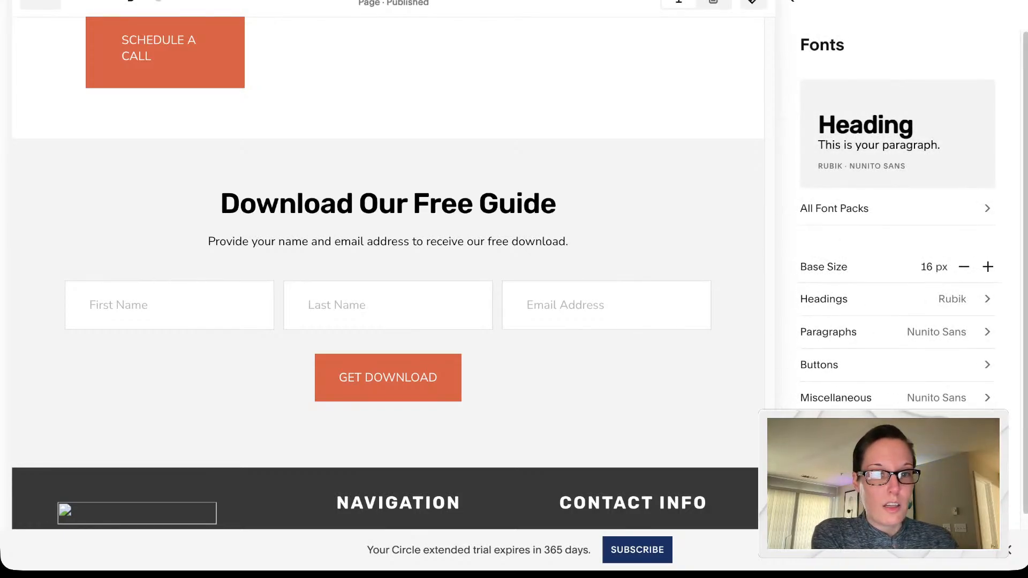
click(793, 2)
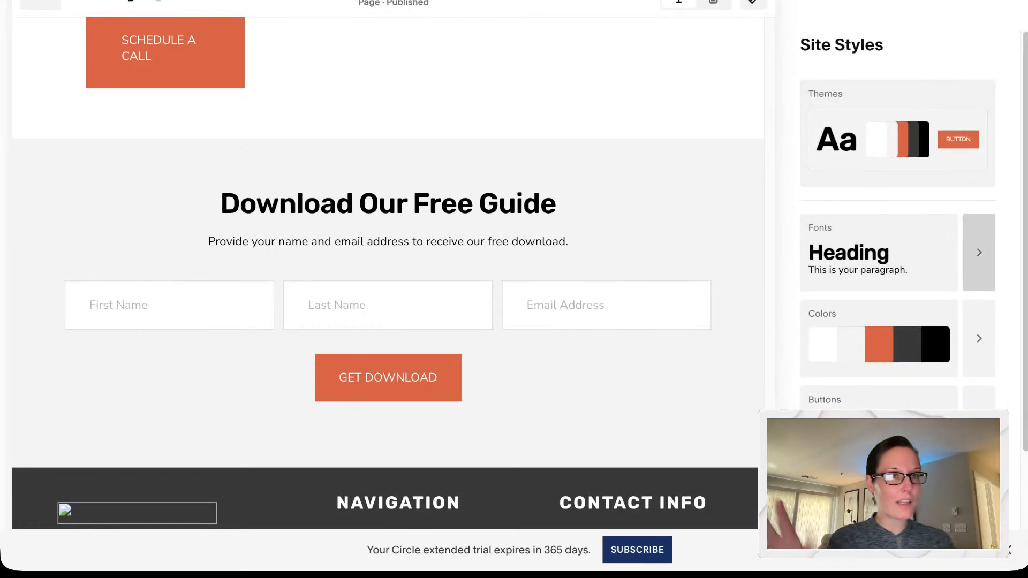
Step: View the Headings font settings and the list of available fonts, and return to the site styles overview
click(979, 252)
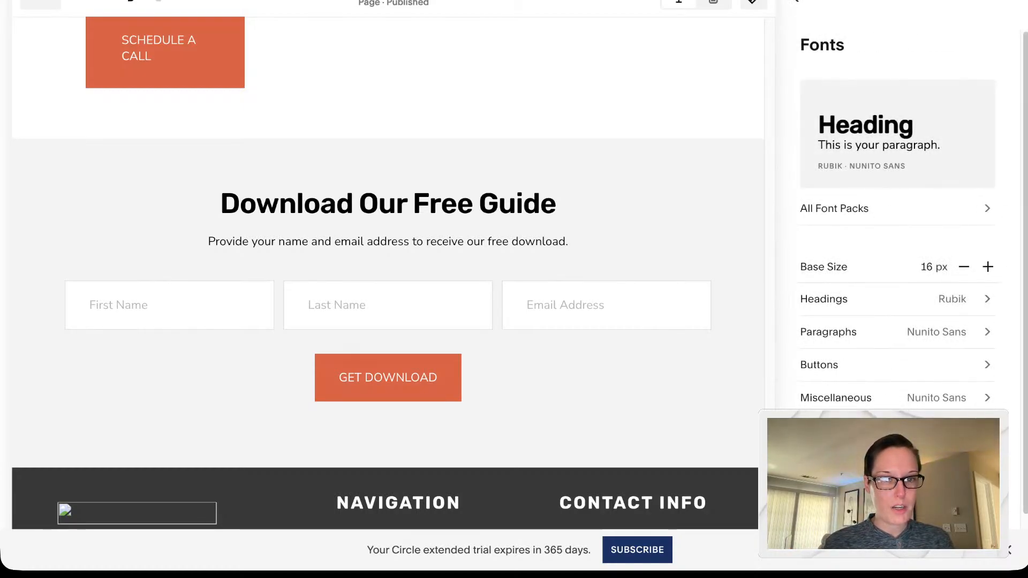
click(953, 299)
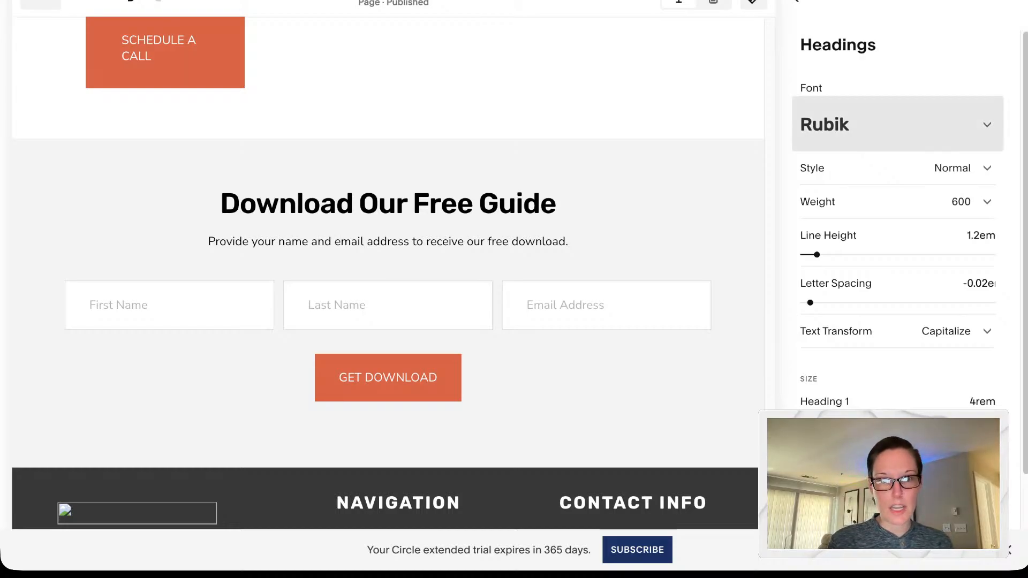
click(888, 124)
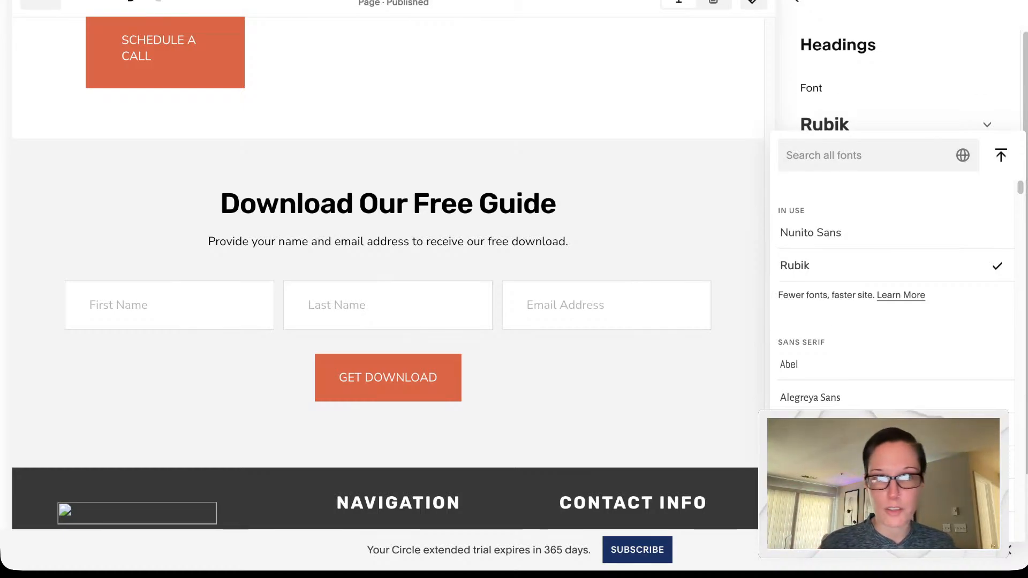
click(795, 1)
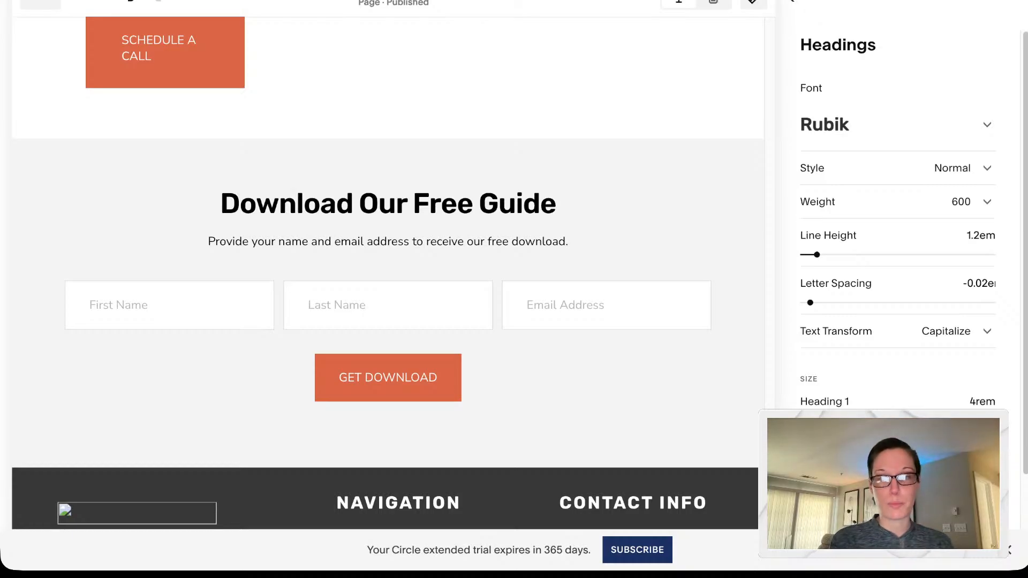
click(793, 1)
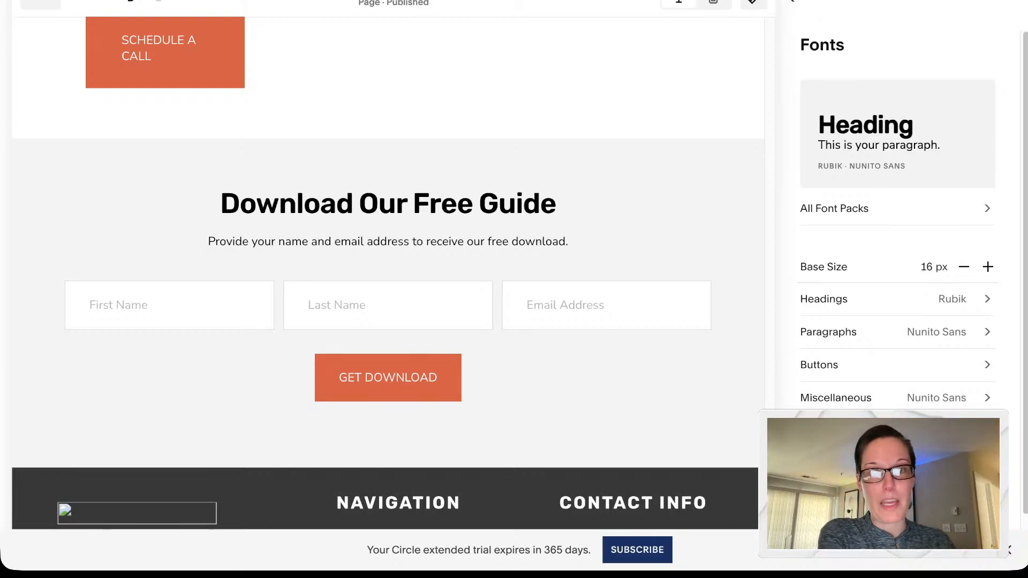
click(793, 1)
Step: Open the site's color settings and compare the section color themes with those used in the page's upper sections
scroll(879, 230, down, 1)
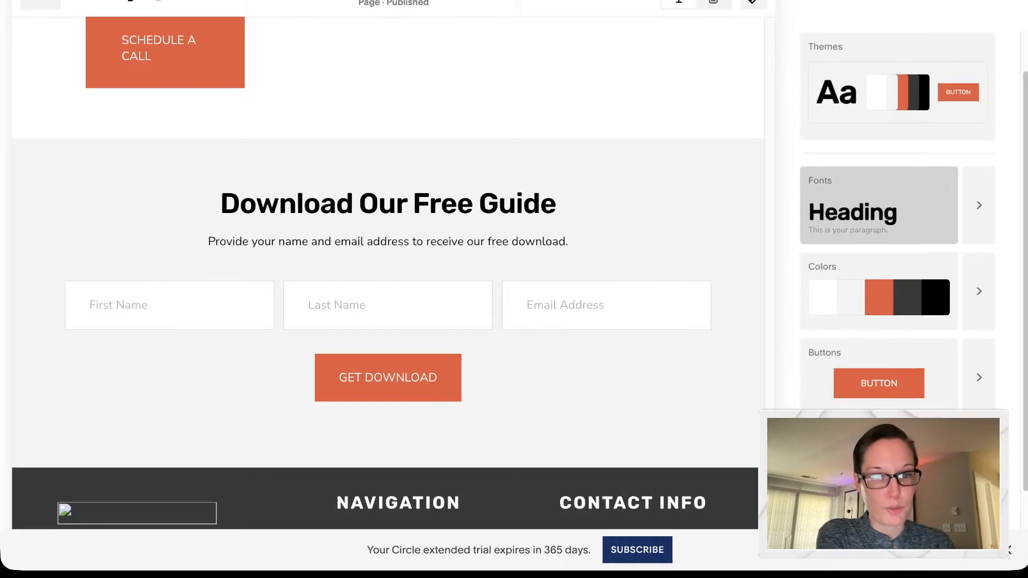
scroll(388, 273, up, 5)
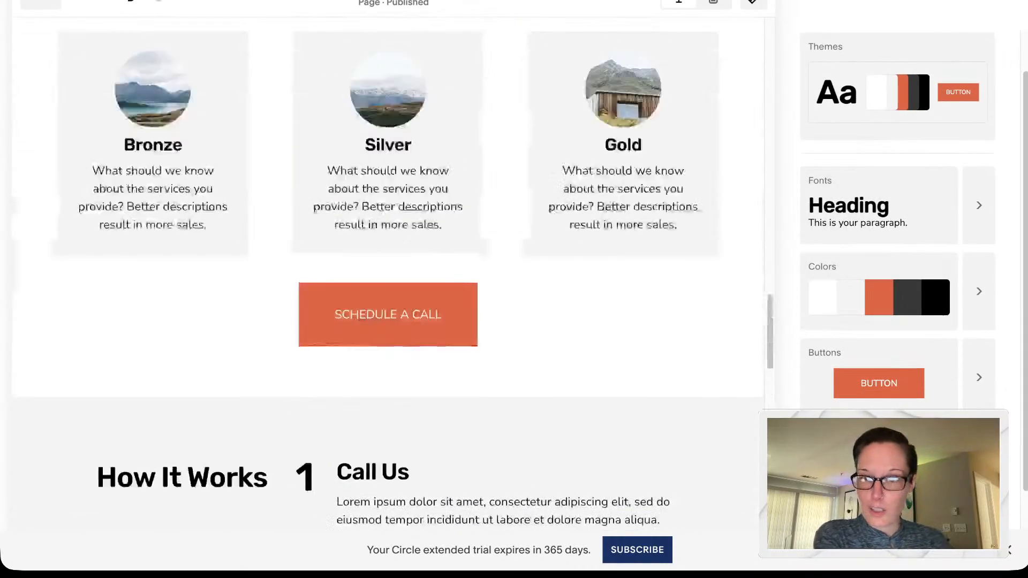
scroll(388, 273, up, 5)
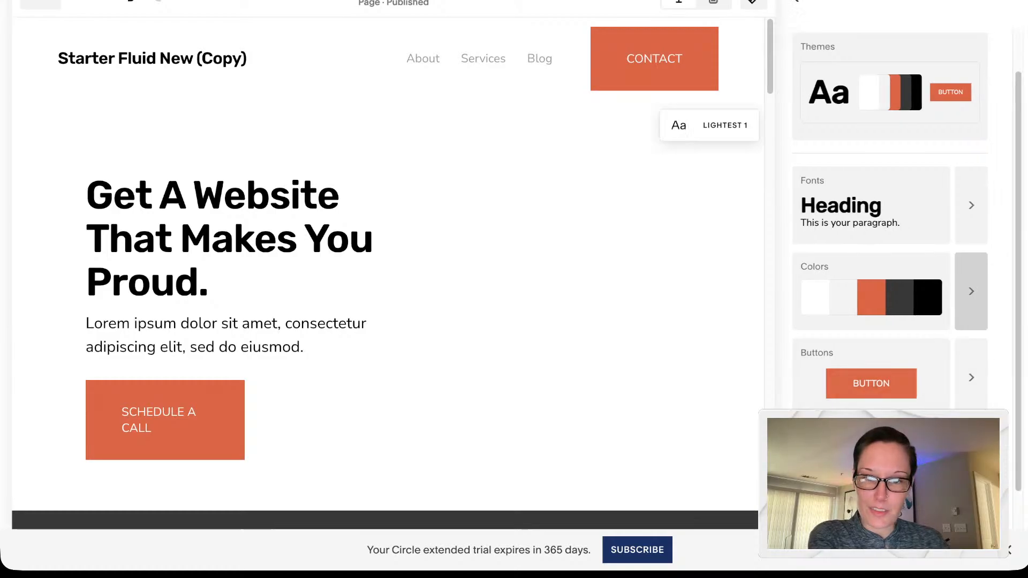
click(977, 291)
scroll(388, 273, down, 1)
scroll(897, 241, down, 3)
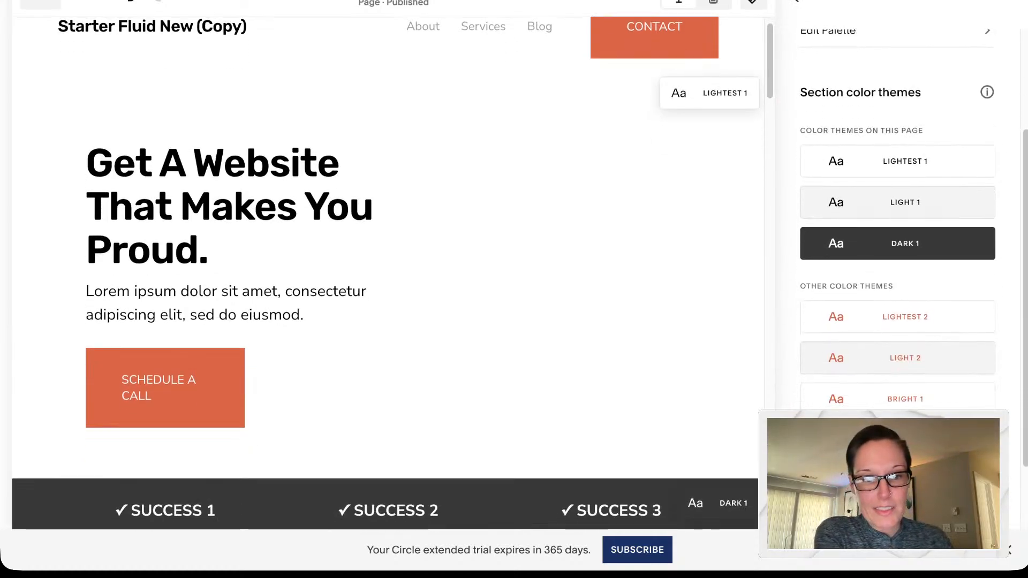
scroll(898, 241, down, 2)
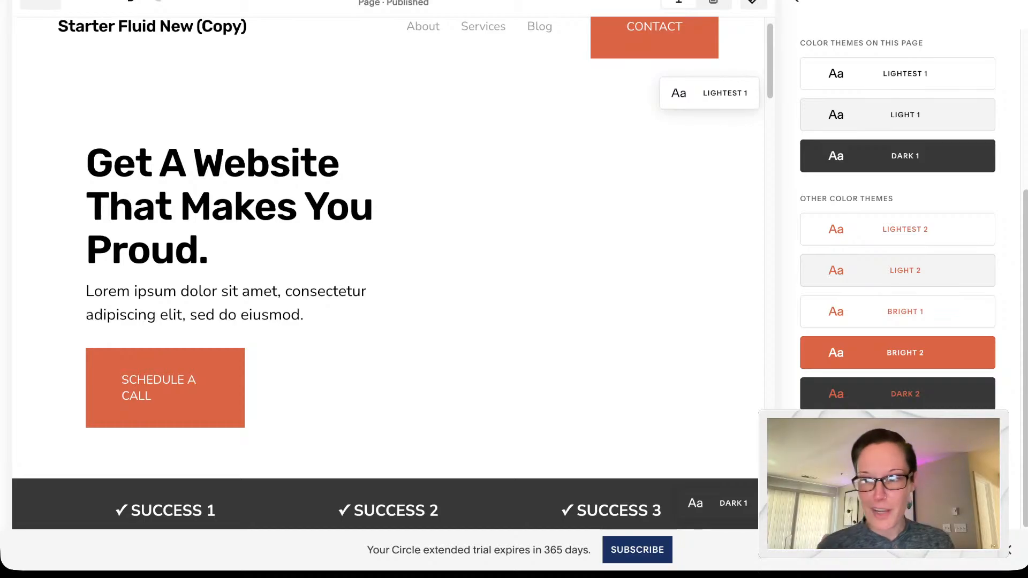
scroll(385, 273, up, 1)
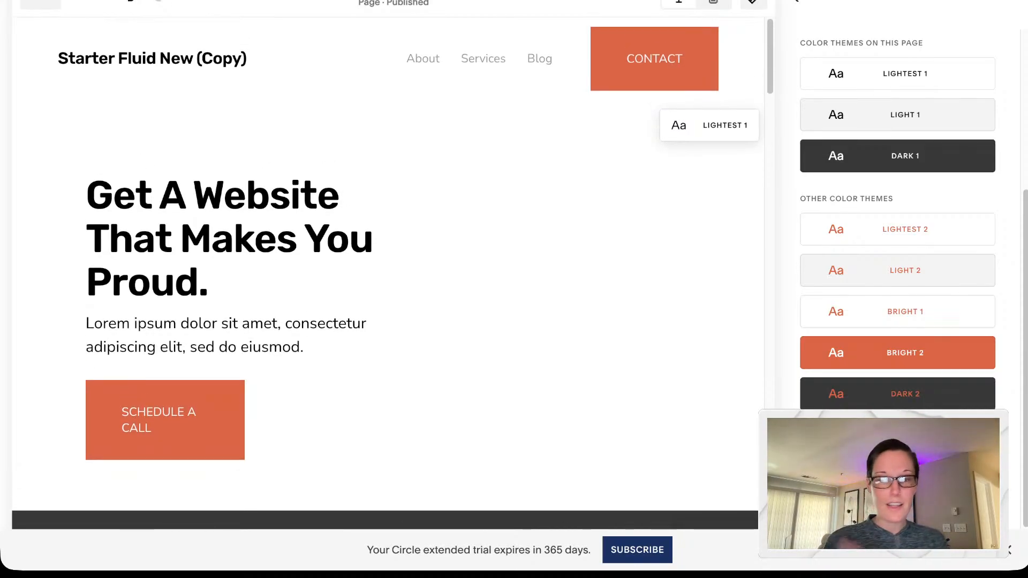
scroll(386, 274, down, 10)
scroll(385, 273, down, 1)
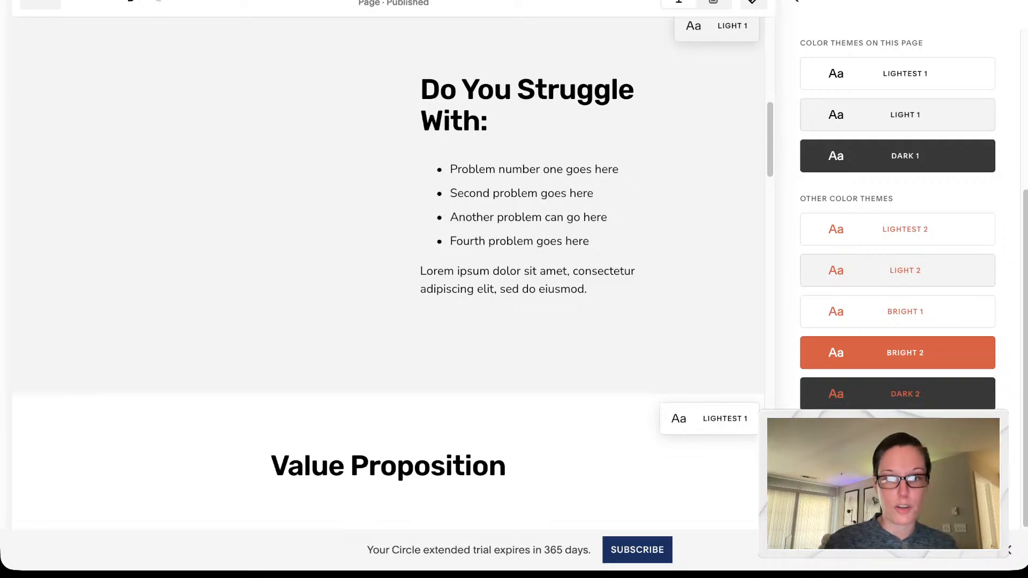
scroll(386, 273, down, 1)
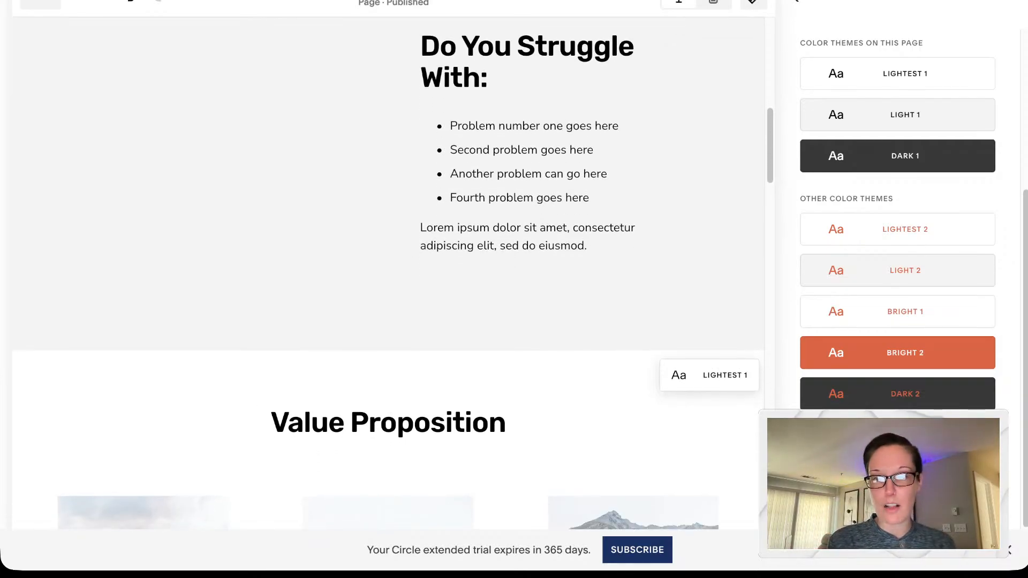
scroll(385, 257, up, 8)
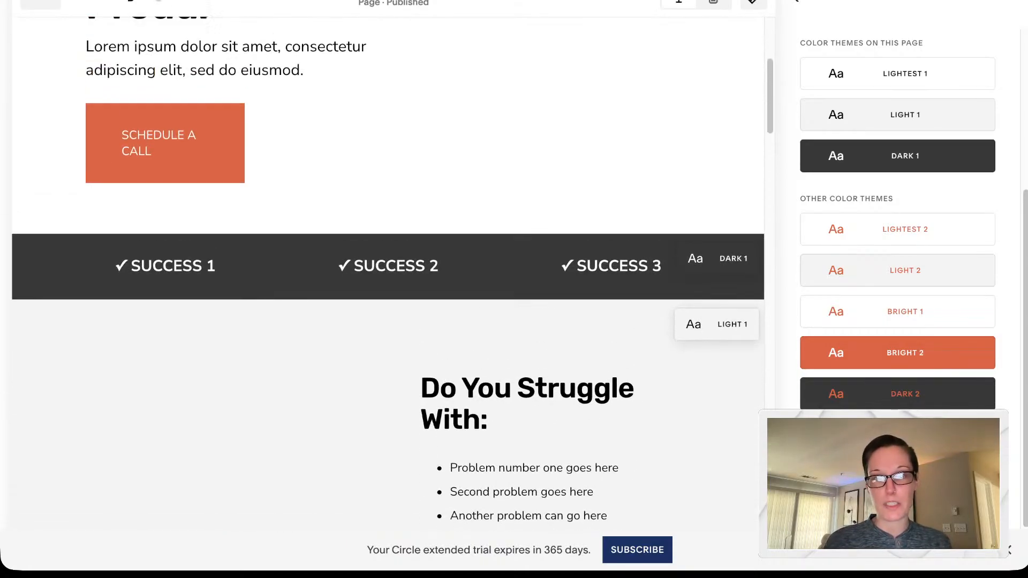
scroll(386, 273, up, 6)
scroll(897, 214, up, 3)
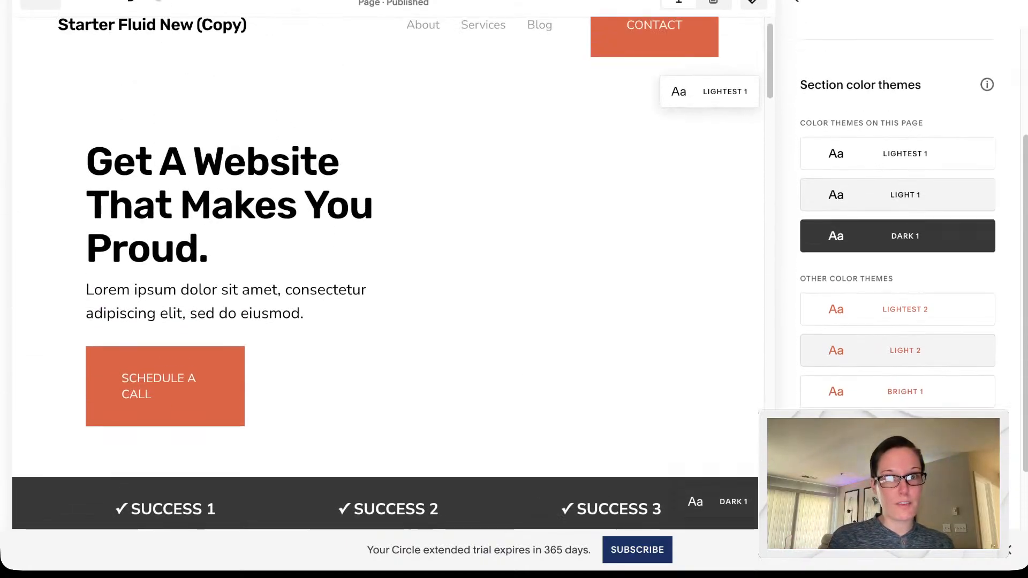
Step: Reopen the color settings and check which color theme each section uses, from the hero section to the footer
click(793, 1)
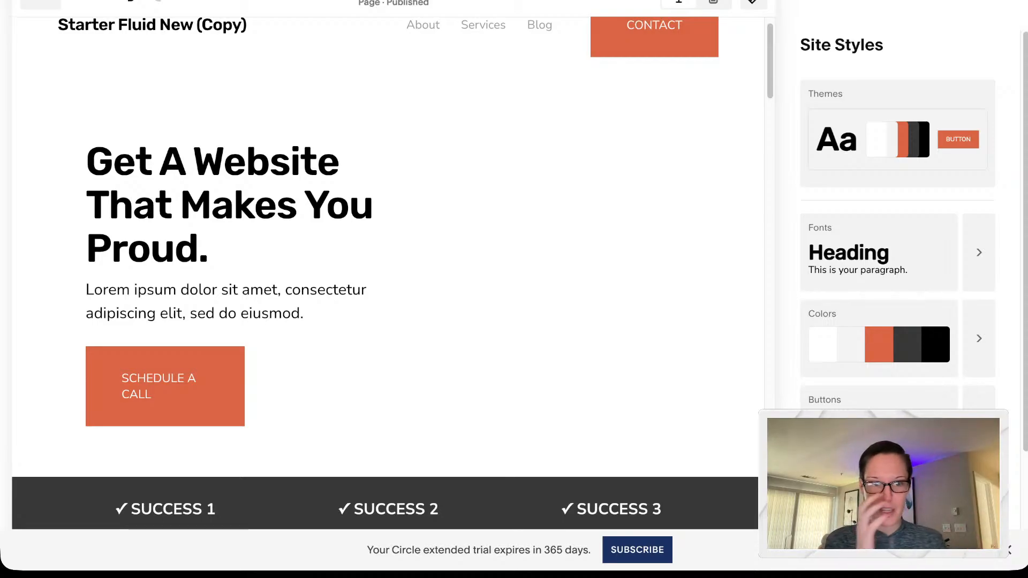
click(979, 340)
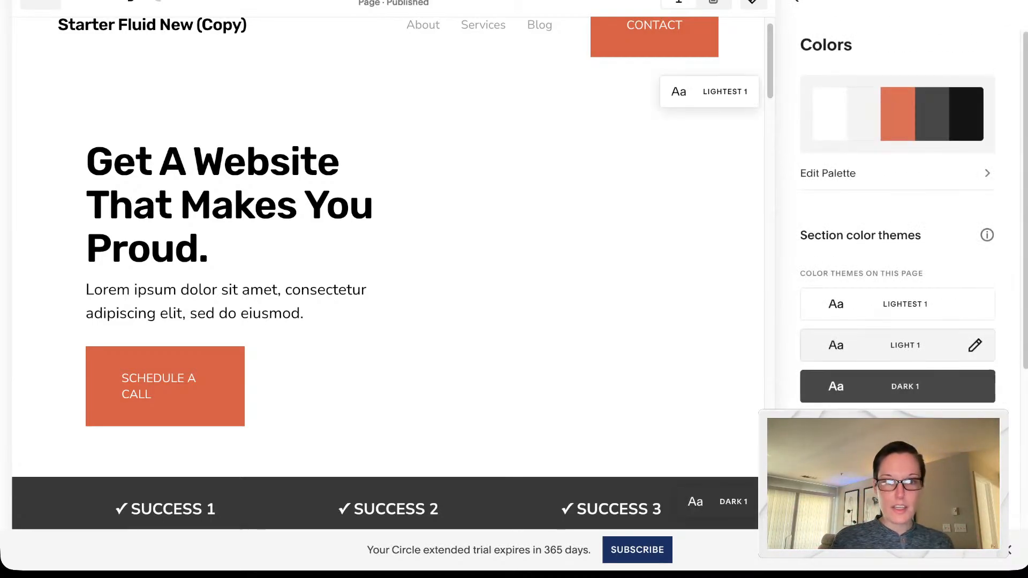
scroll(974, 345, down, 5)
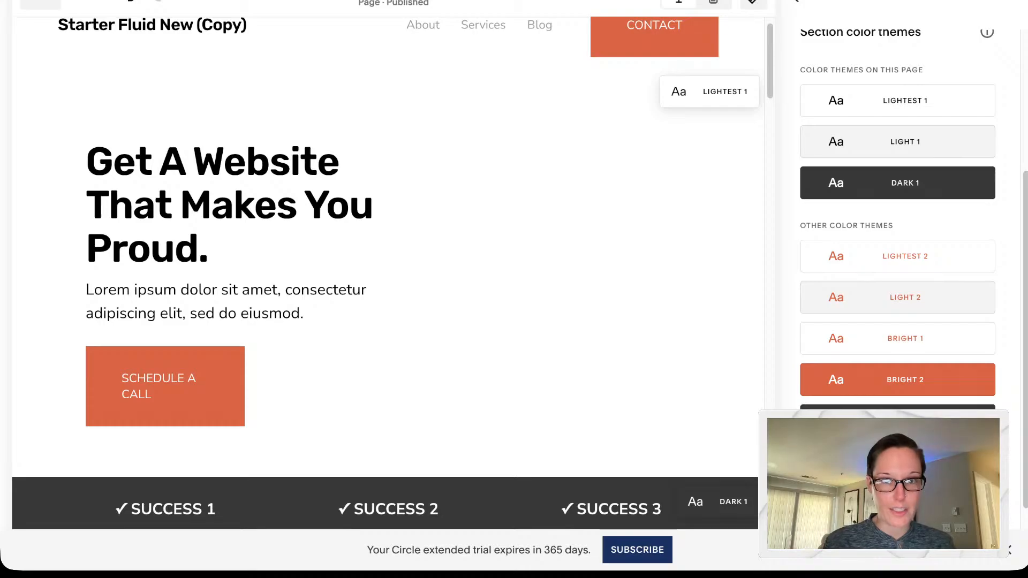
scroll(388, 273, down, 5)
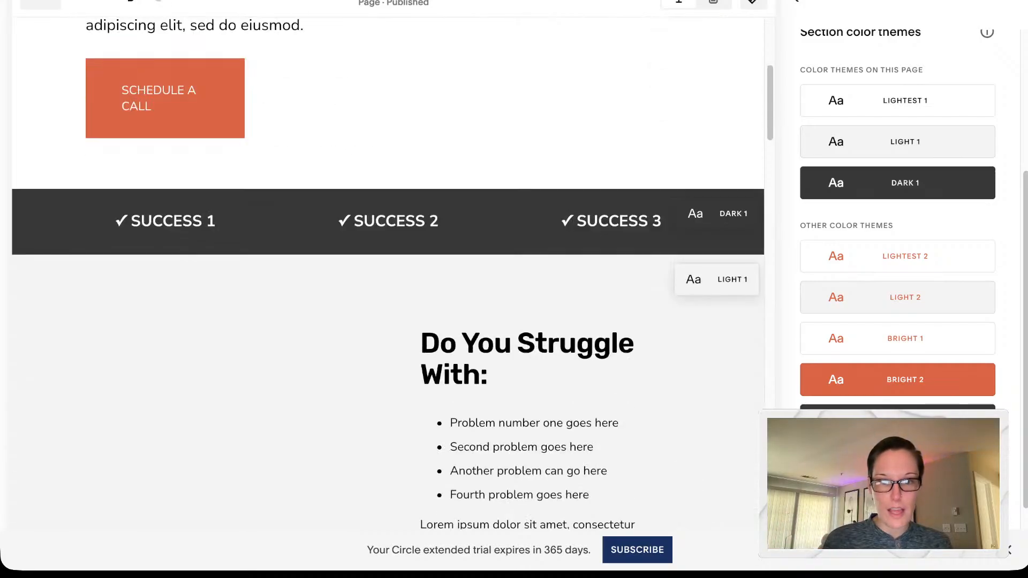
scroll(388, 273, down, 10)
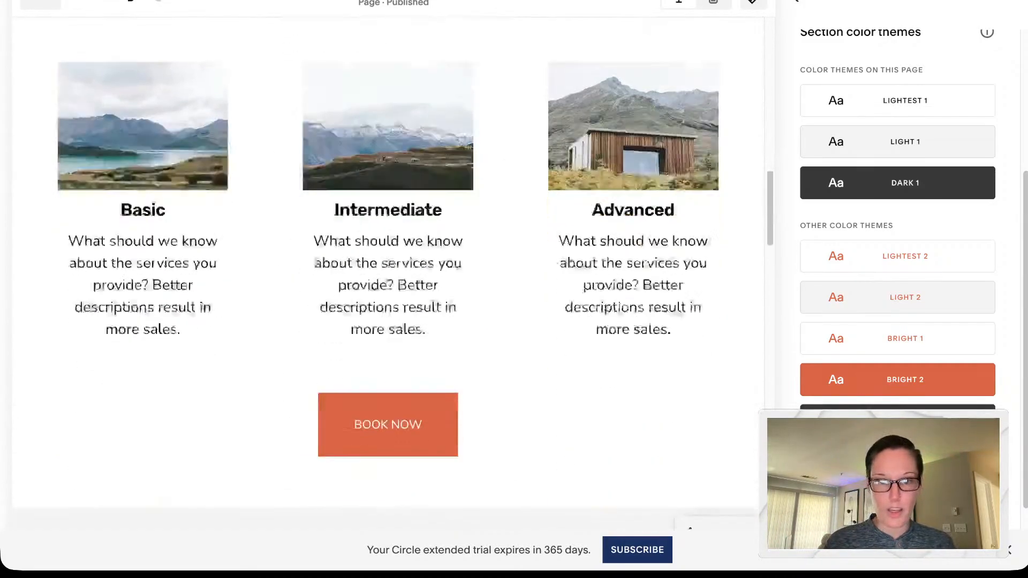
scroll(388, 273, down, 4)
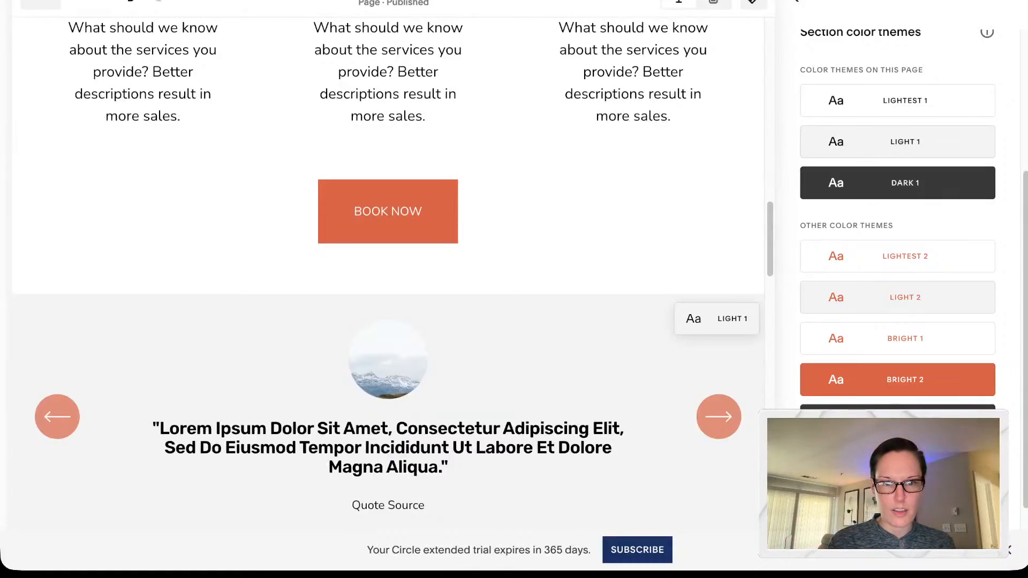
scroll(389, 273, down, 9)
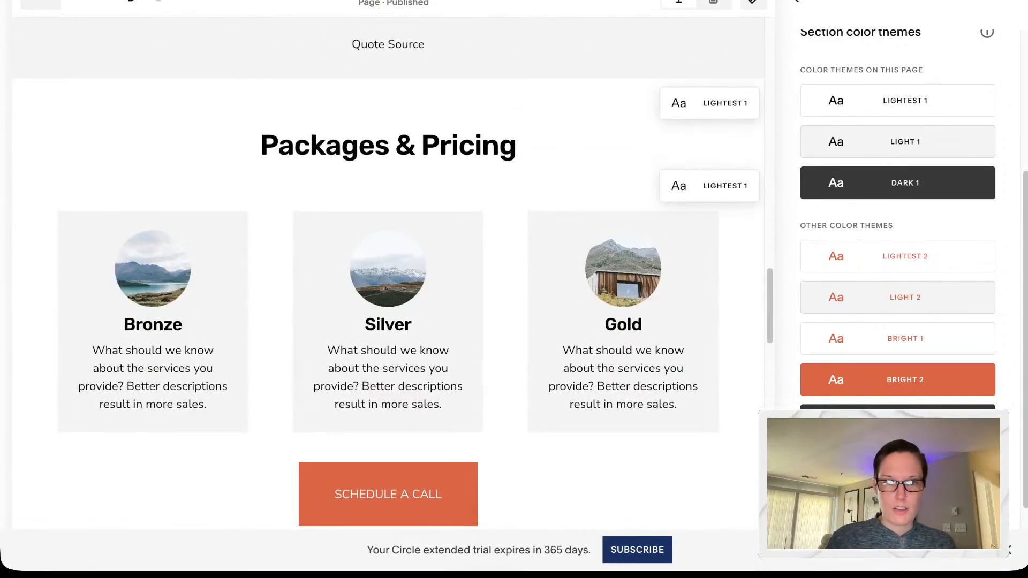
scroll(388, 273, down, 13)
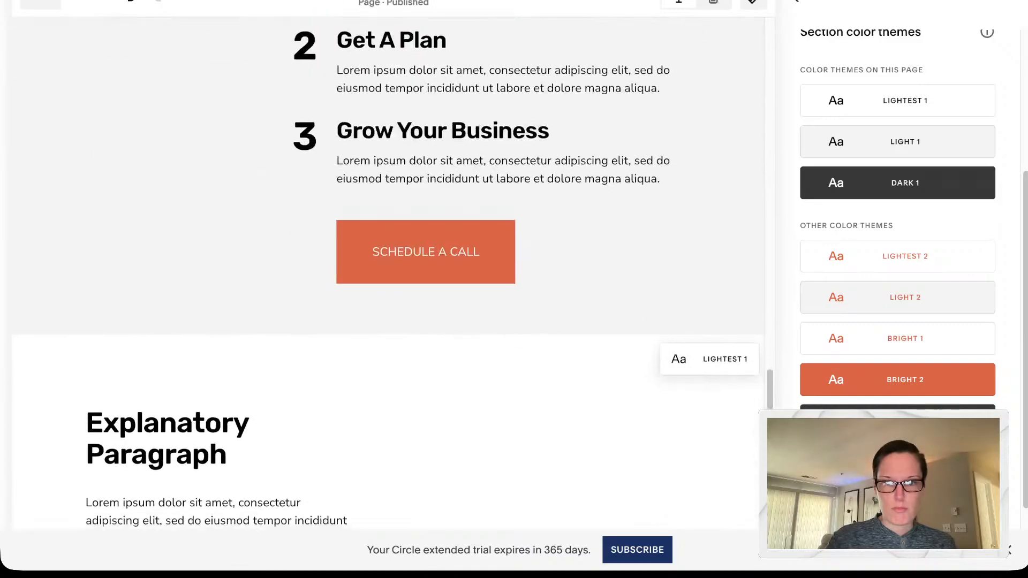
scroll(388, 274, down, 14)
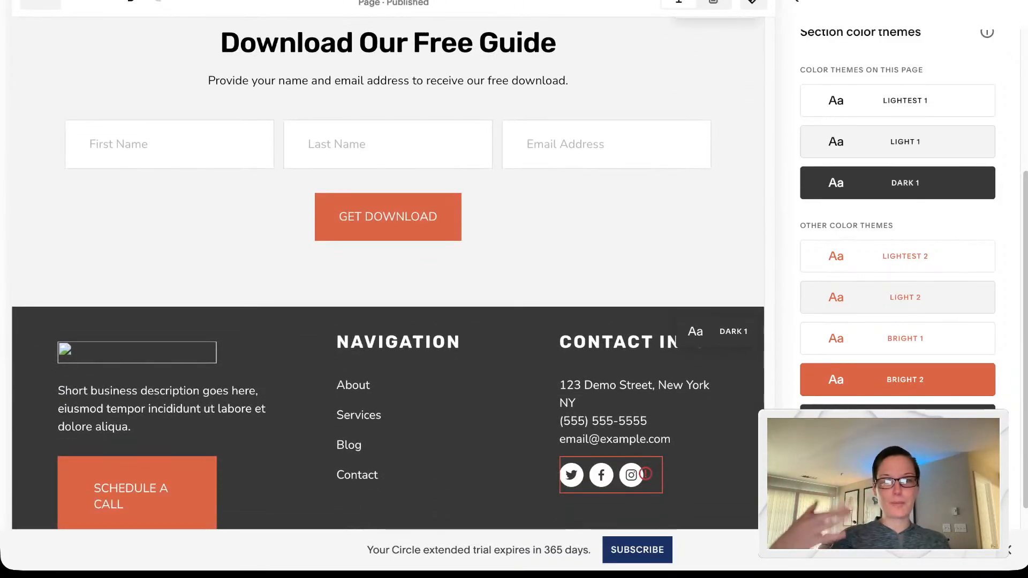
Step: Examine the color themes of the free guide newsletter section and footer, and review the sections back up to the page header
scroll(388, 274, up, 2)
scroll(388, 273, up, 1)
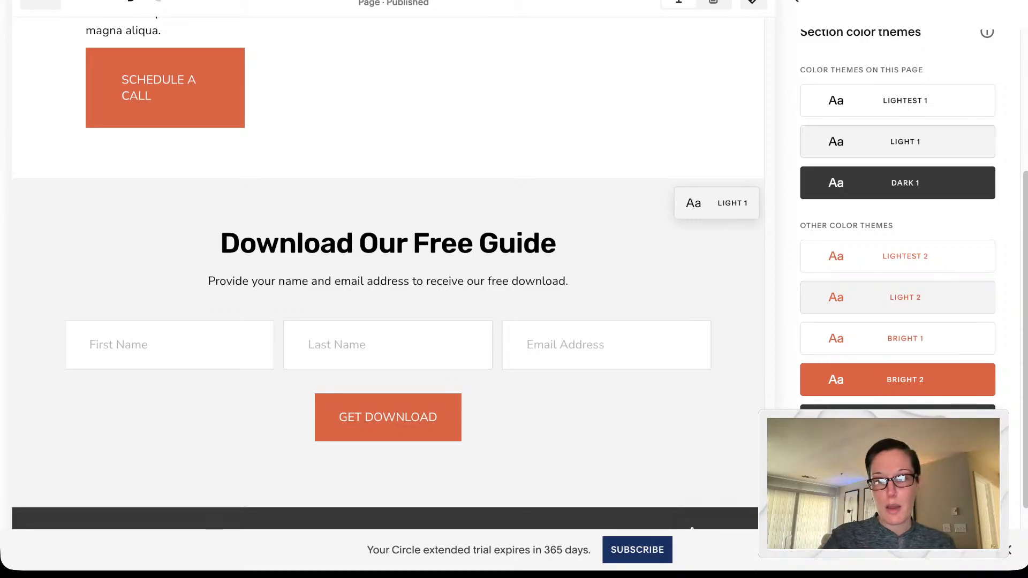
scroll(646, 416, down, 5)
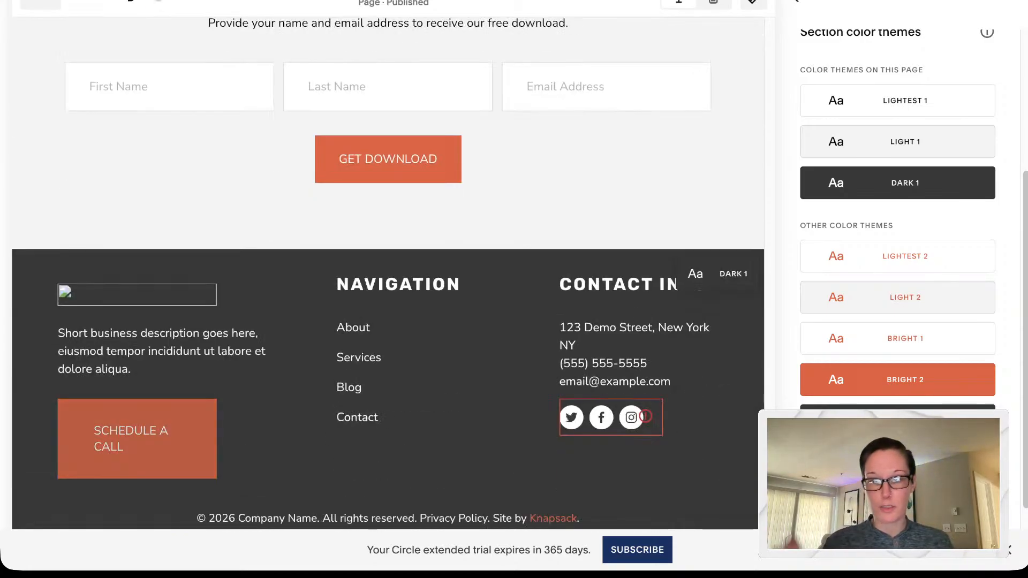
scroll(645, 416, up, 2)
scroll(645, 514, up, 1)
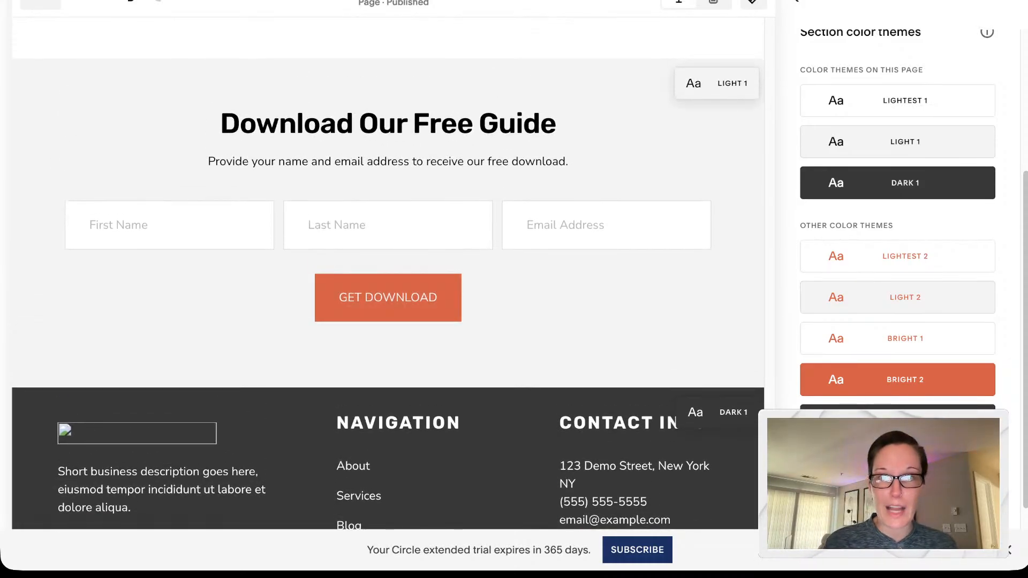
scroll(646, 515, up, 10)
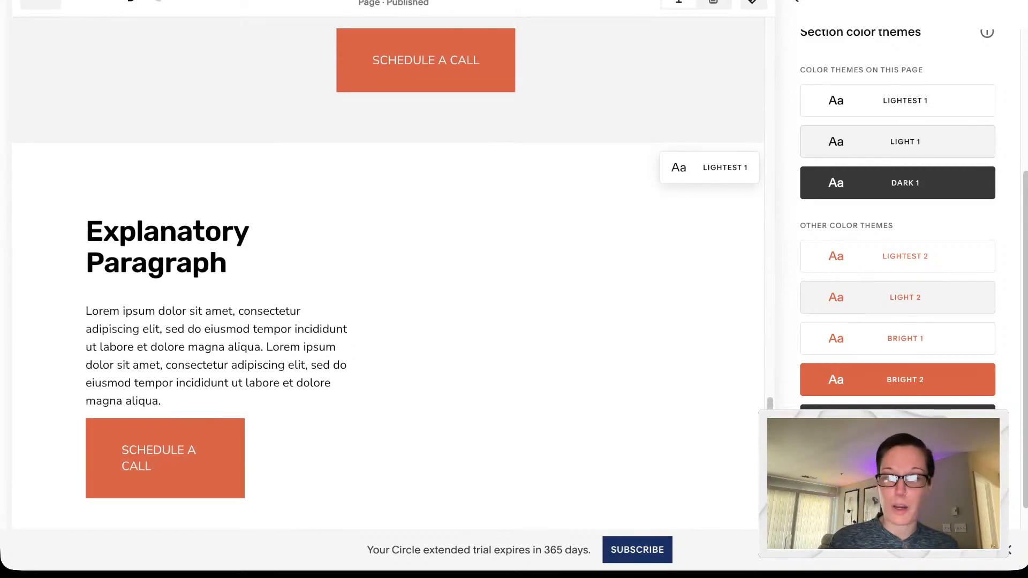
scroll(387, 280, up, 3)
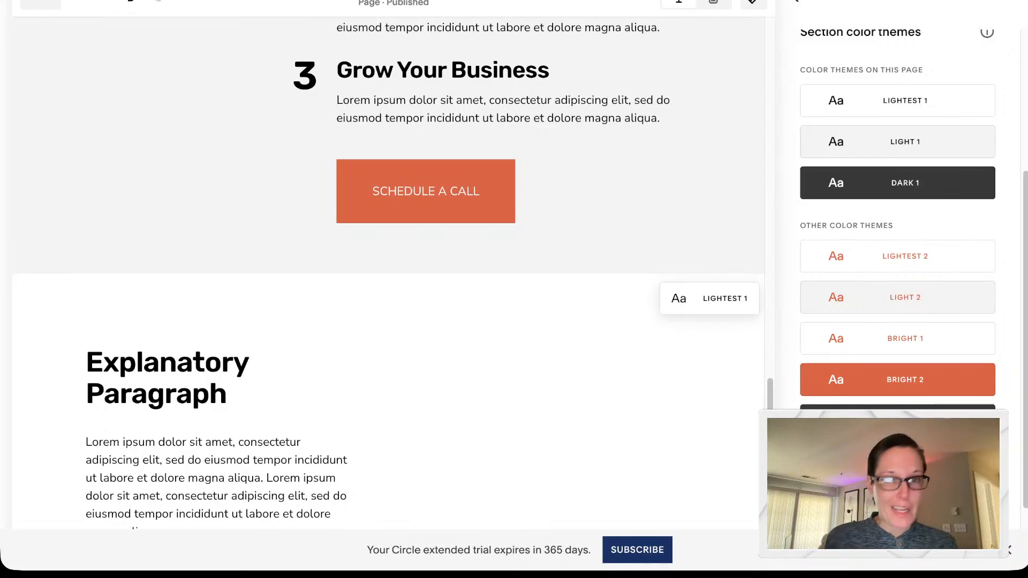
scroll(387, 273, up, 20)
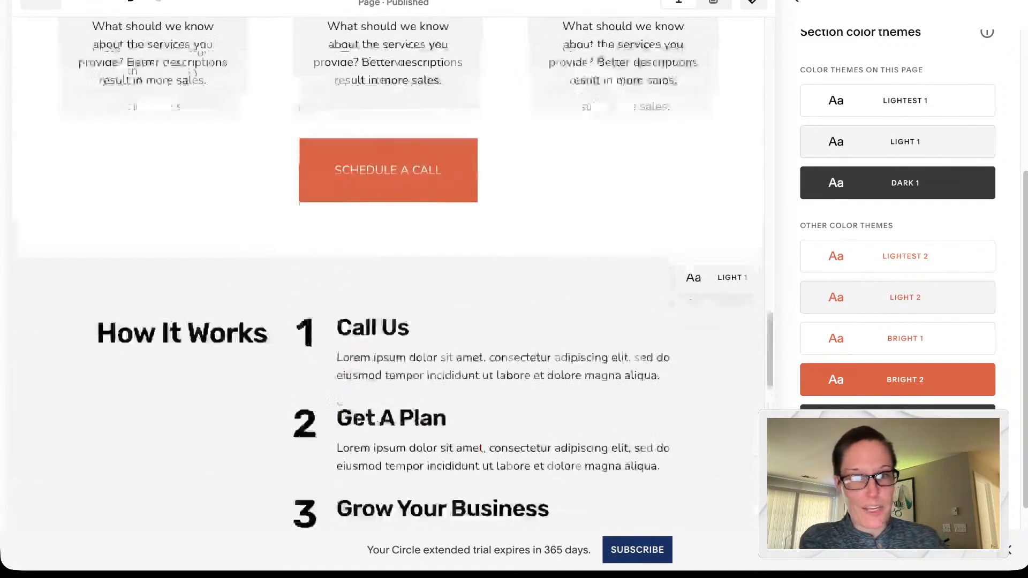
scroll(388, 273, up, 15)
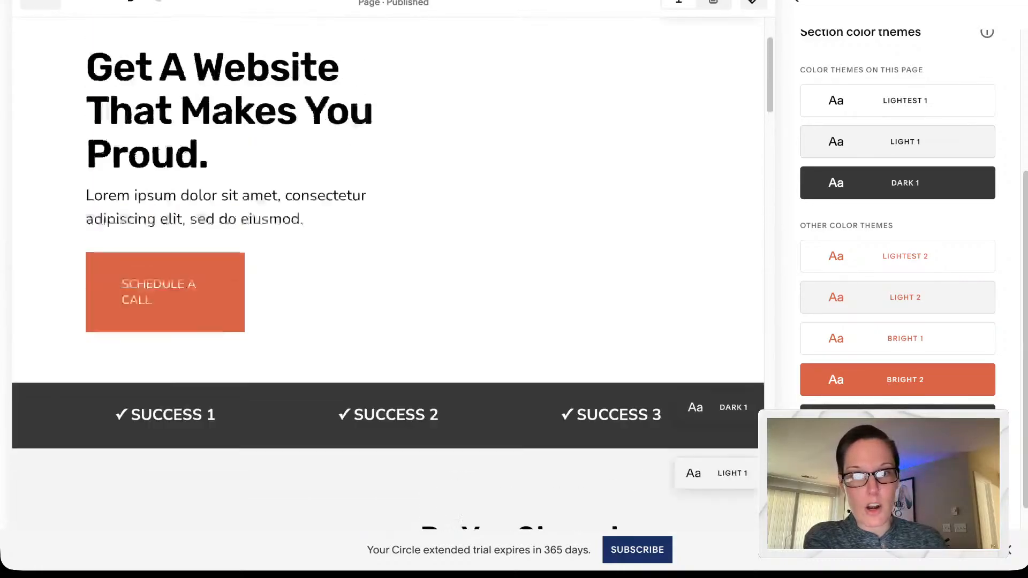
mouse_move(905, 100)
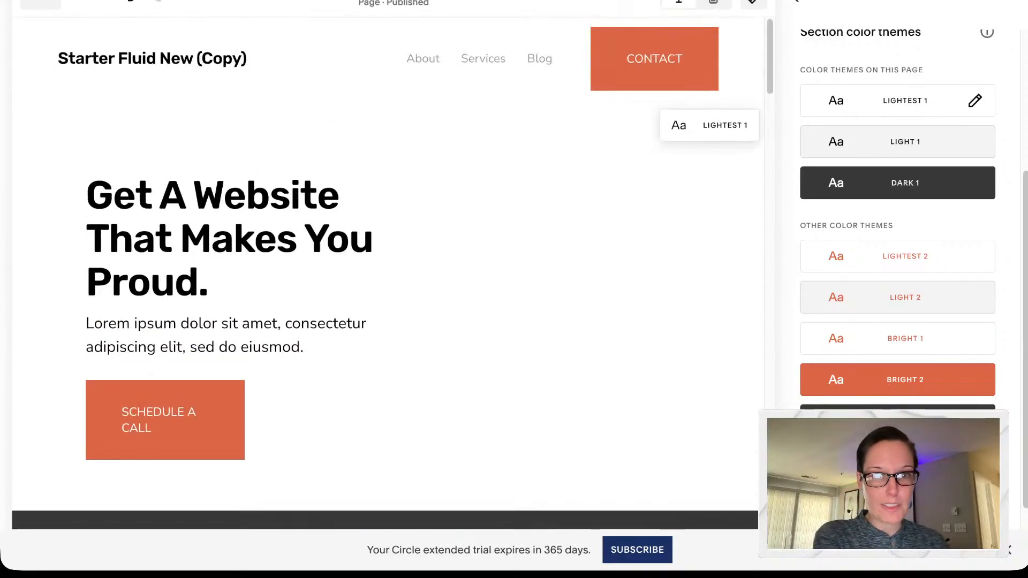
Step: Open the hero section's Lightest 1 color theme and review its text and primary button color settings
scroll(388, 273, down, 2)
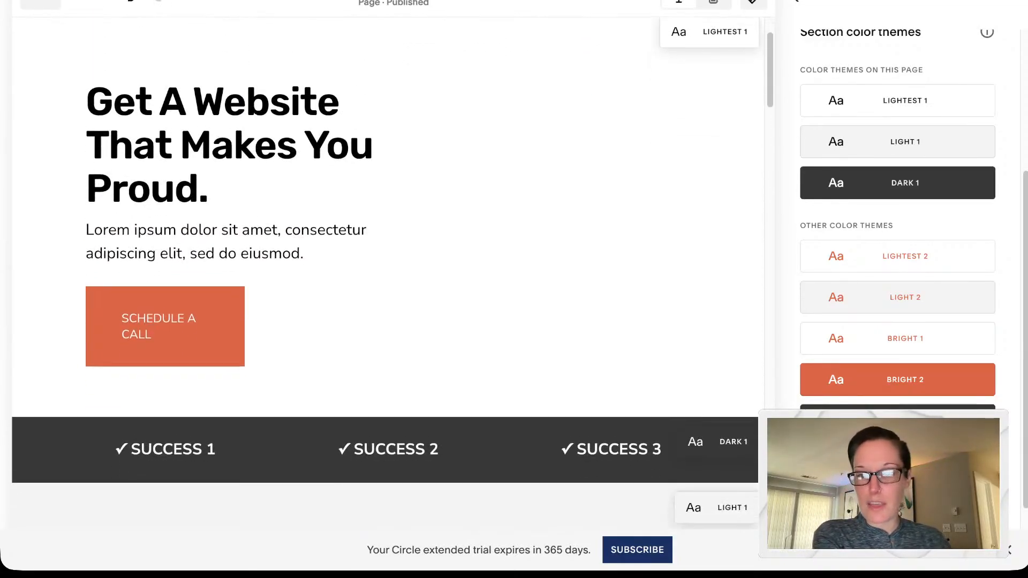
scroll(388, 273, up, 2)
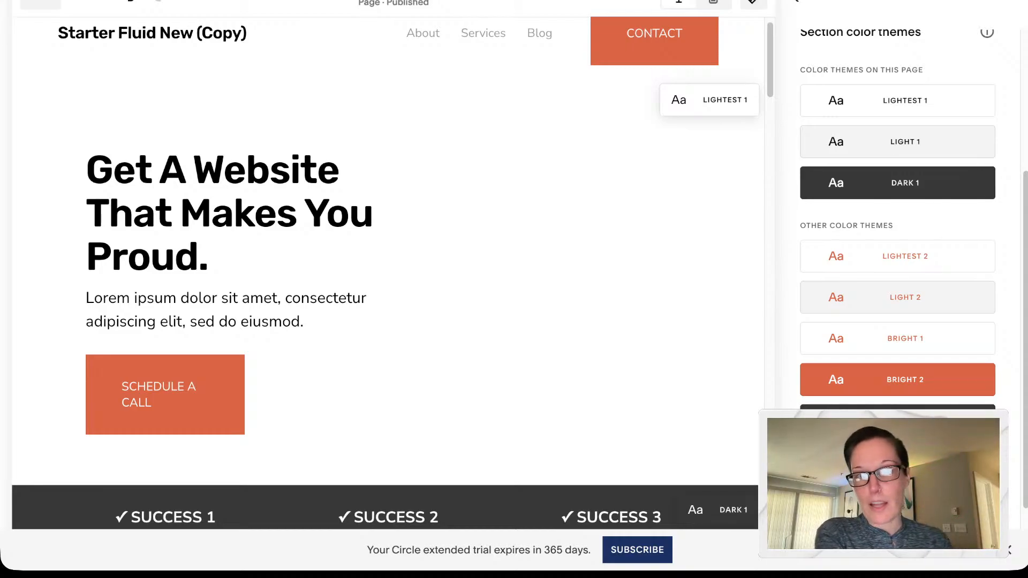
click(709, 100)
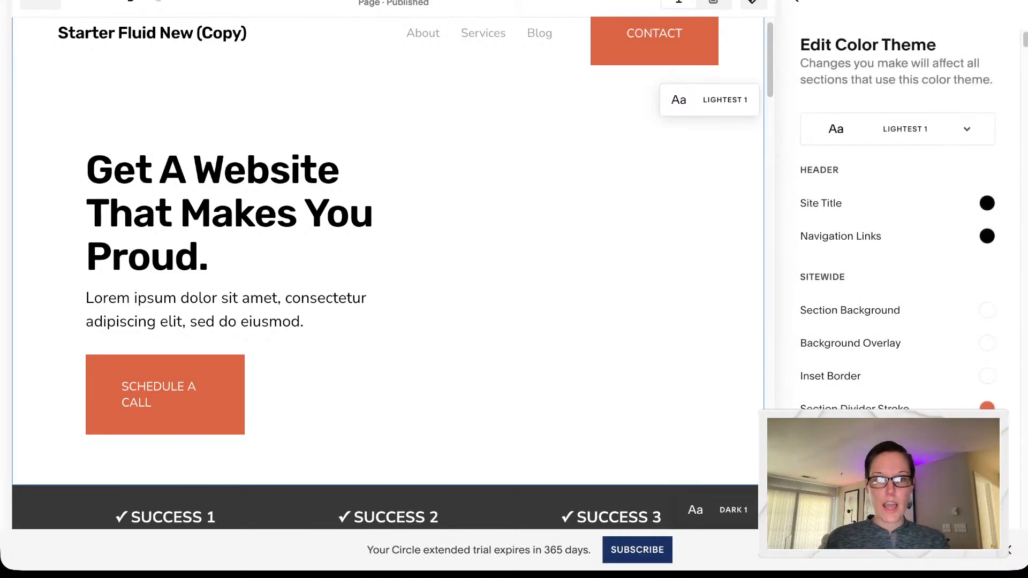
scroll(898, 225, down, 10)
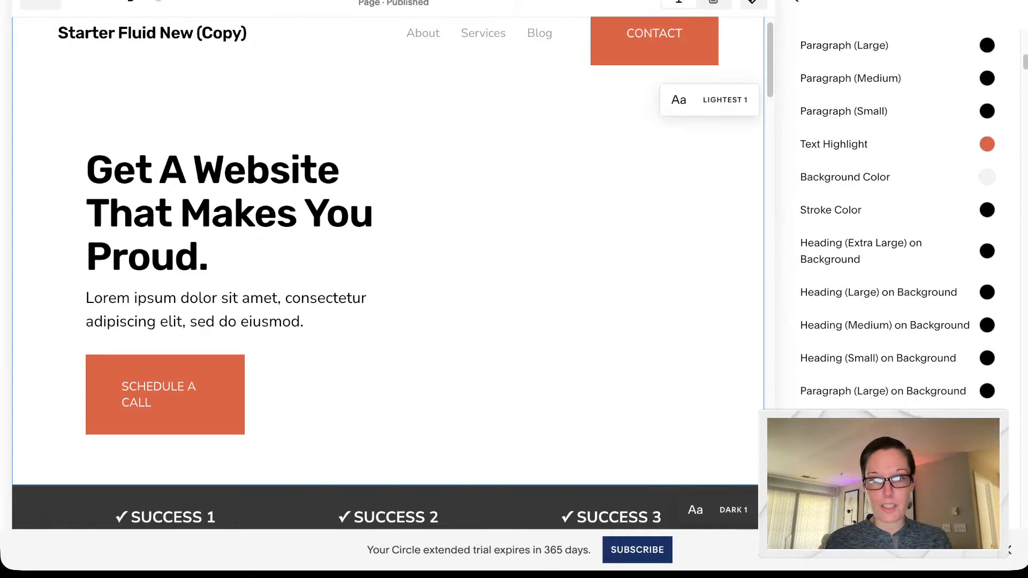
scroll(897, 224, down, 5)
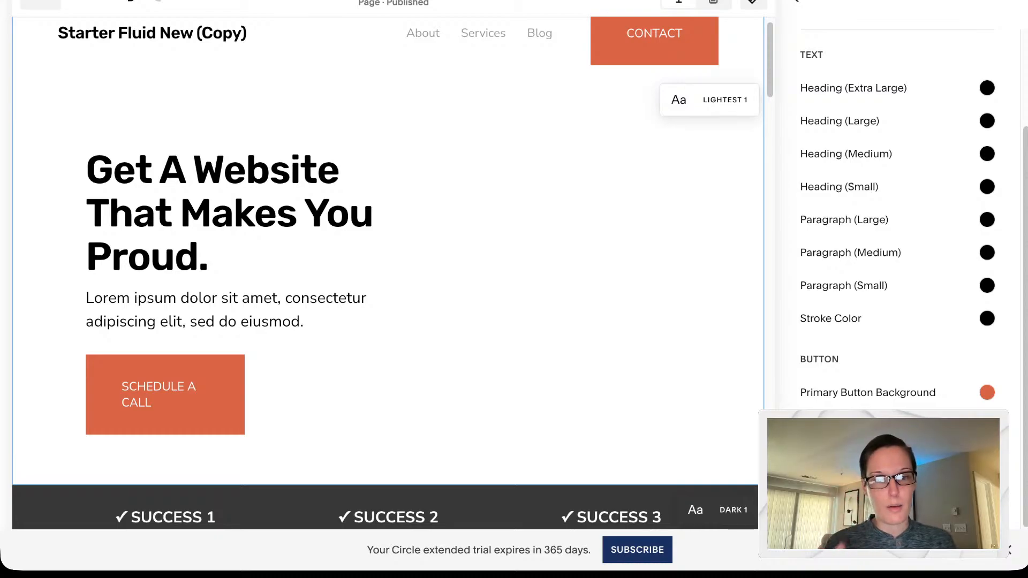
Step: Try dark gray as the primary button background in the Lightest 1 theme, and restore the palette's orange
click(987, 286)
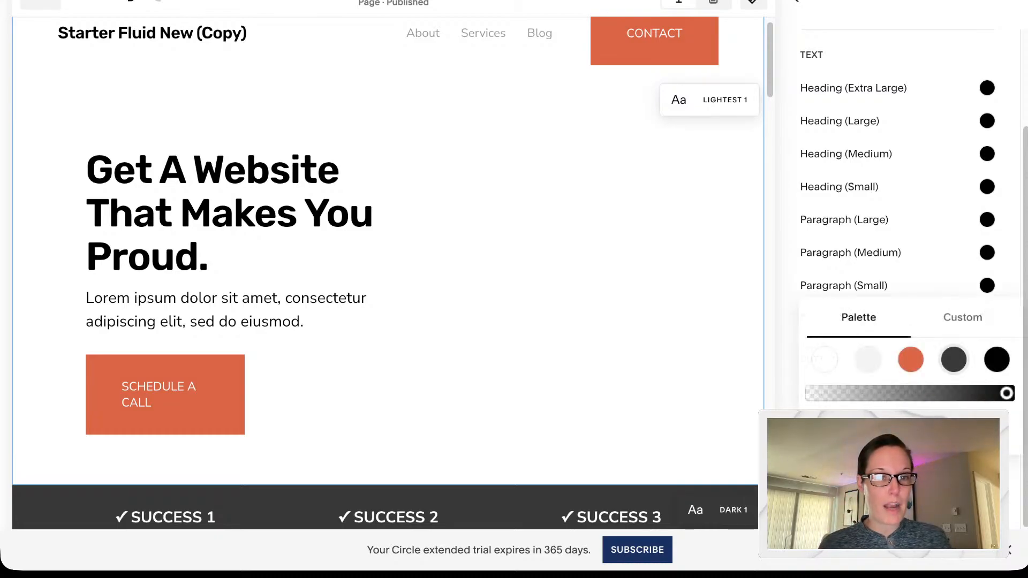
click(954, 359)
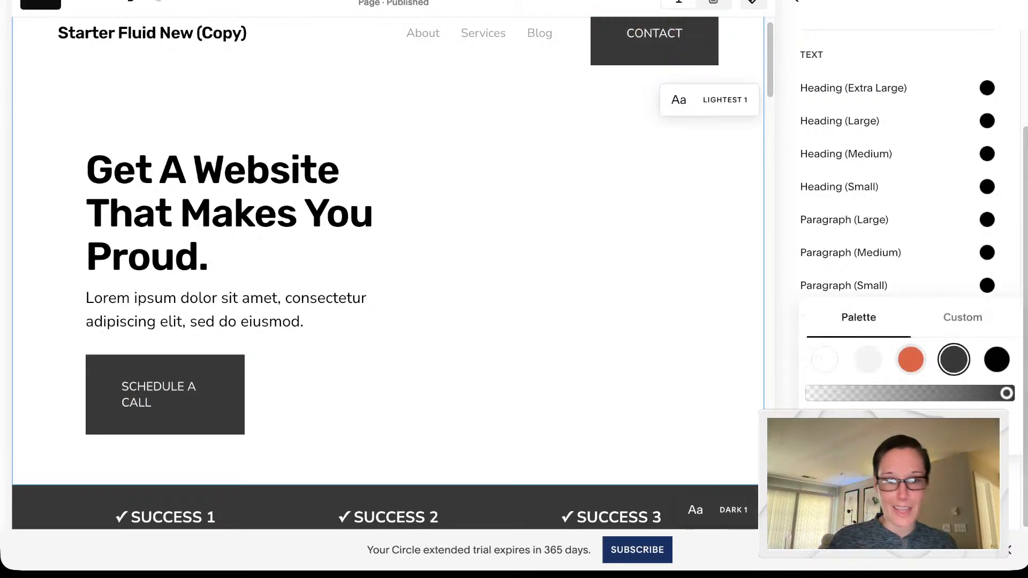
click(910, 359)
click(787, 358)
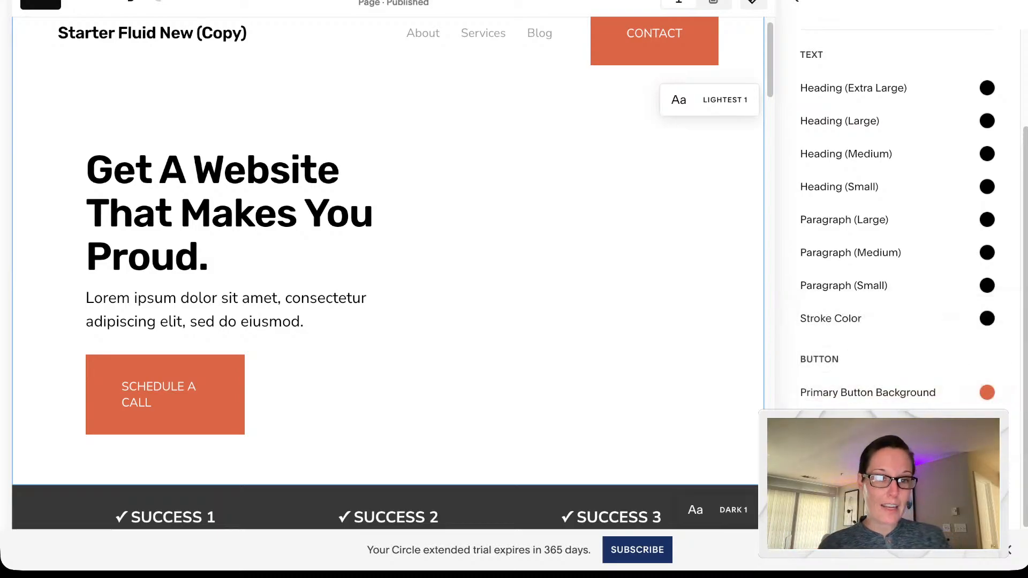
Step: Try black as the primary button text color in the Lightest 1 theme, and restore white
click(987, 425)
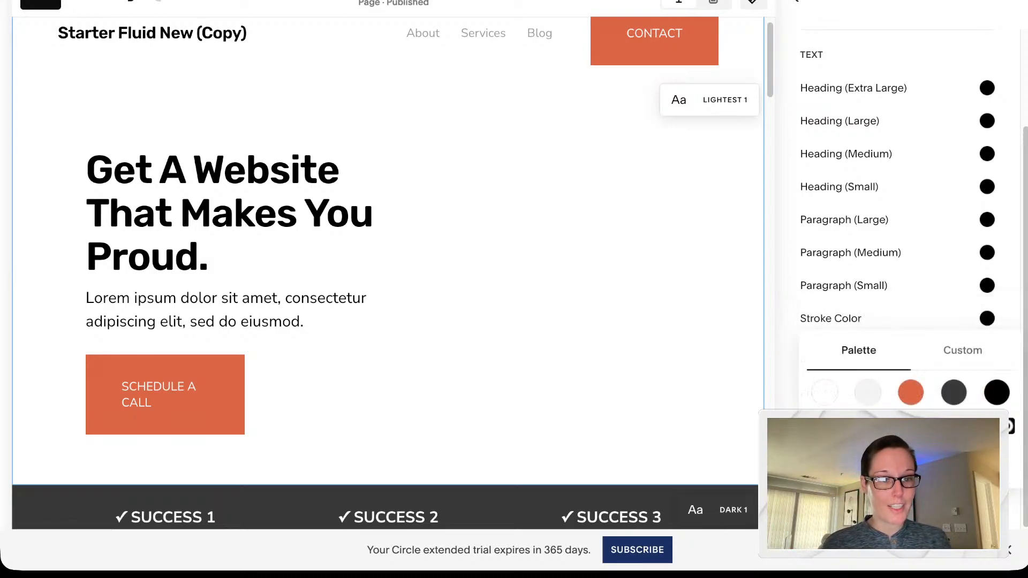
click(997, 393)
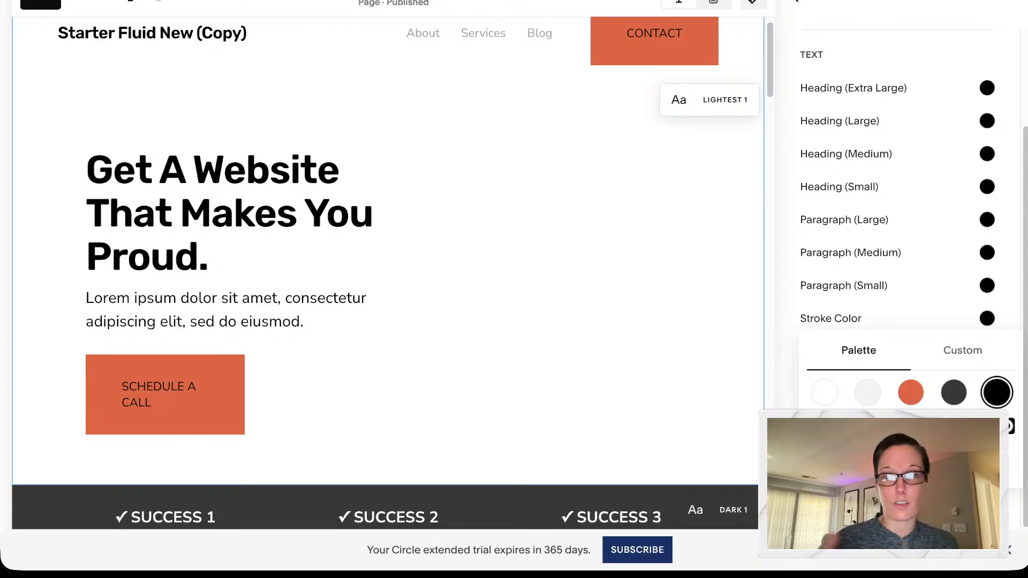
click(825, 393)
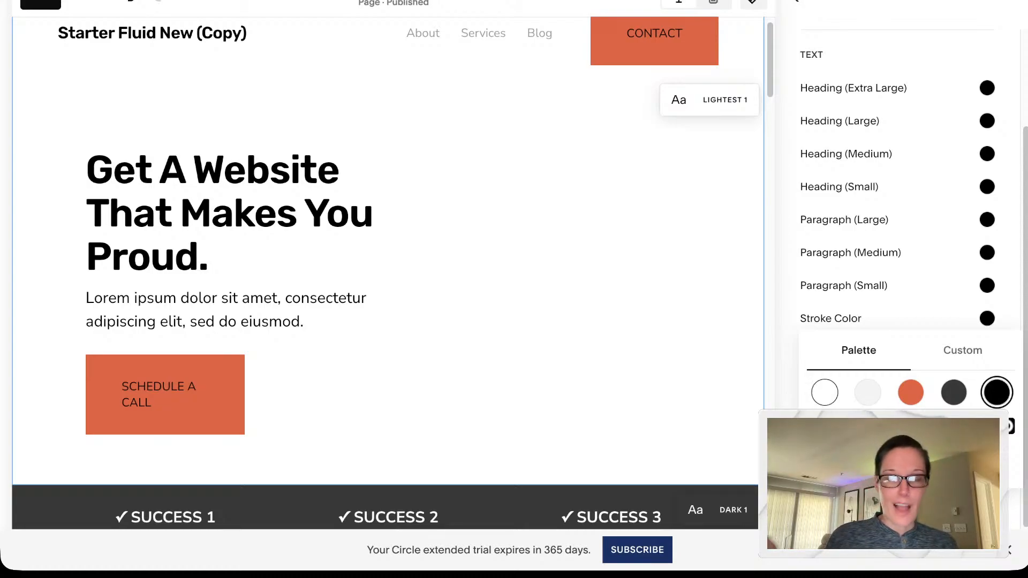
click(787, 374)
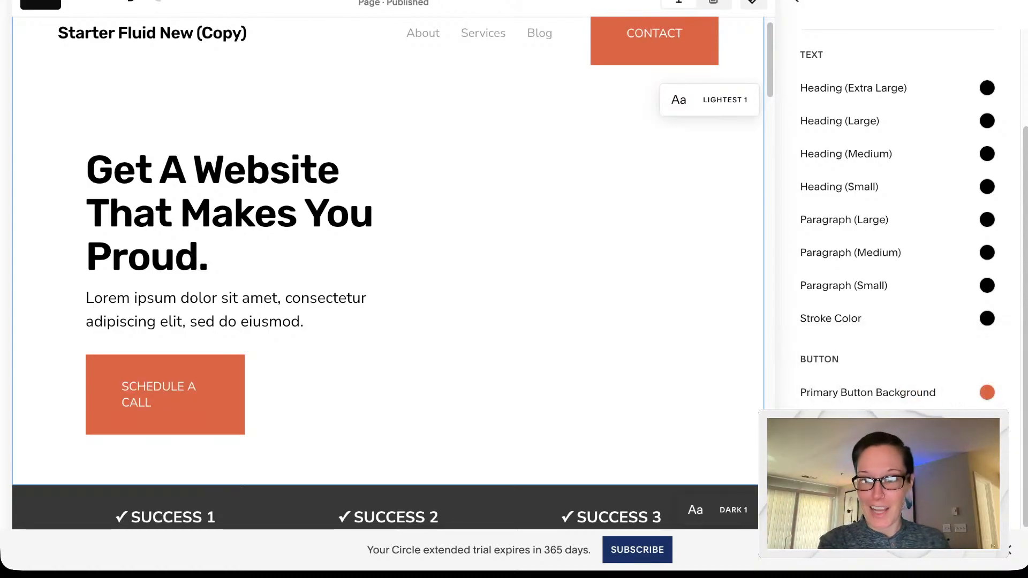
Step: Return to the color settings, reopen the Lightest 1 theme's full settings and review its text, link, button and toggle colors
scroll(897, 214, up, 1)
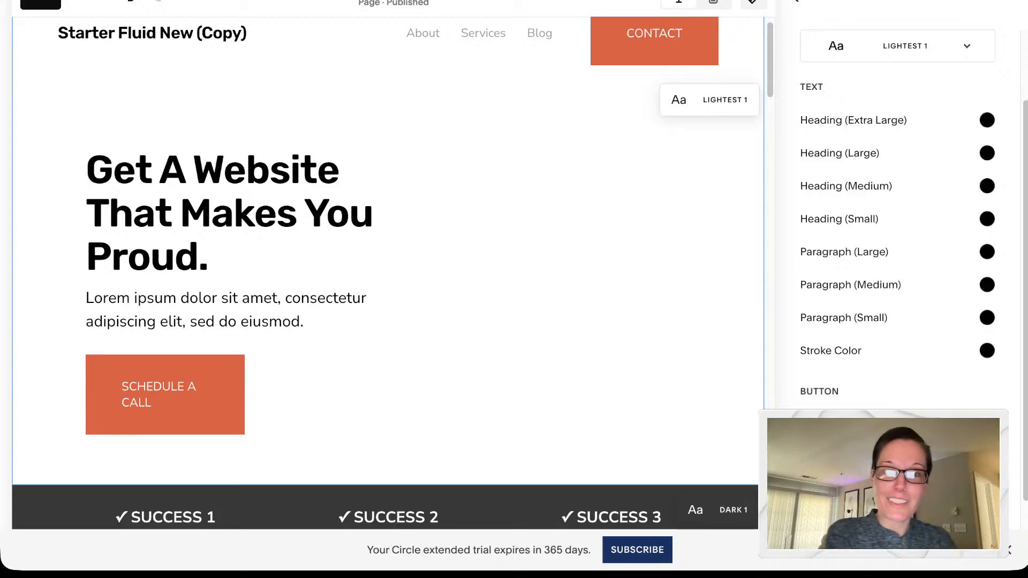
scroll(897, 241, up, 3)
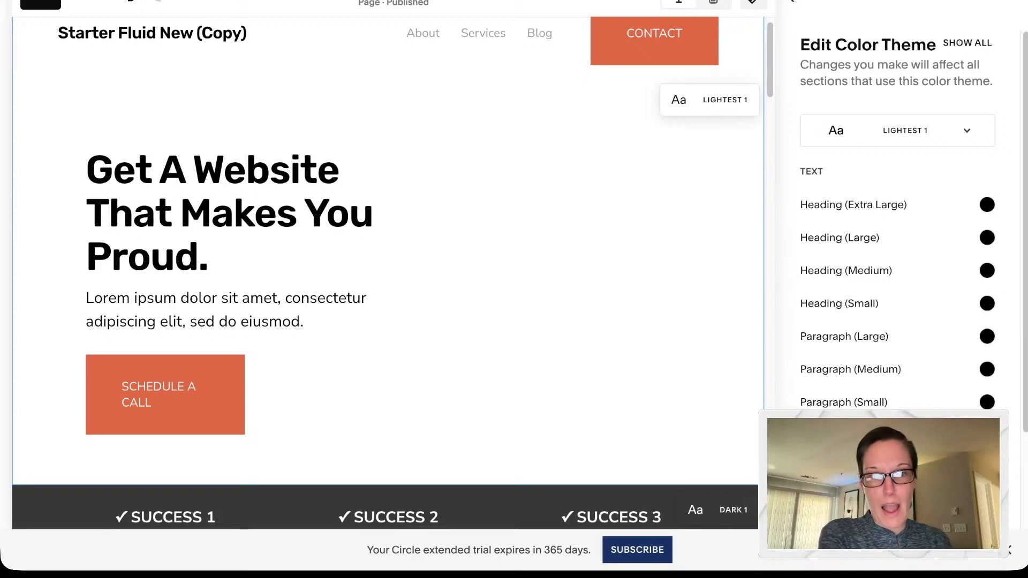
click(795, 1)
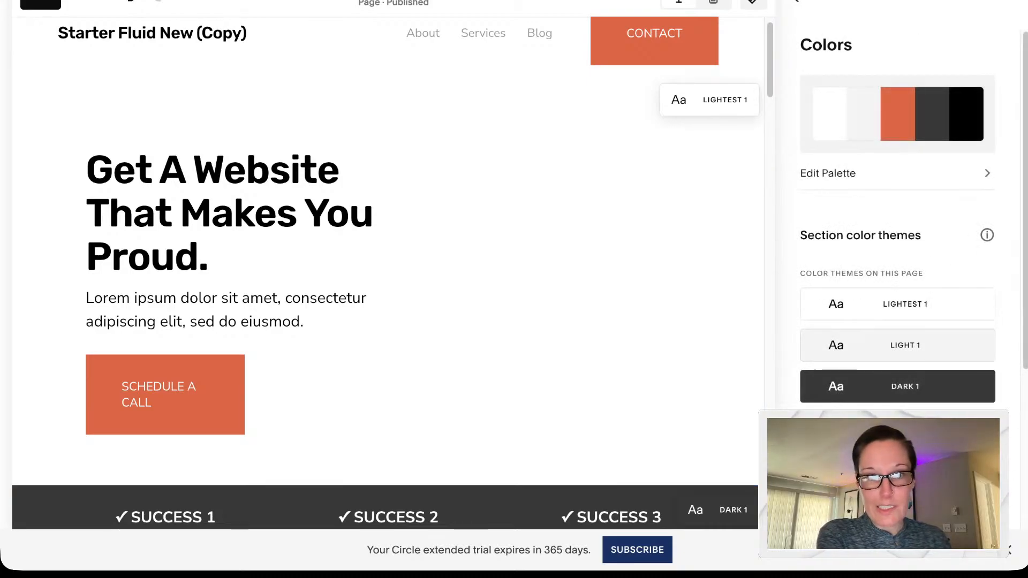
mouse_move(905, 304)
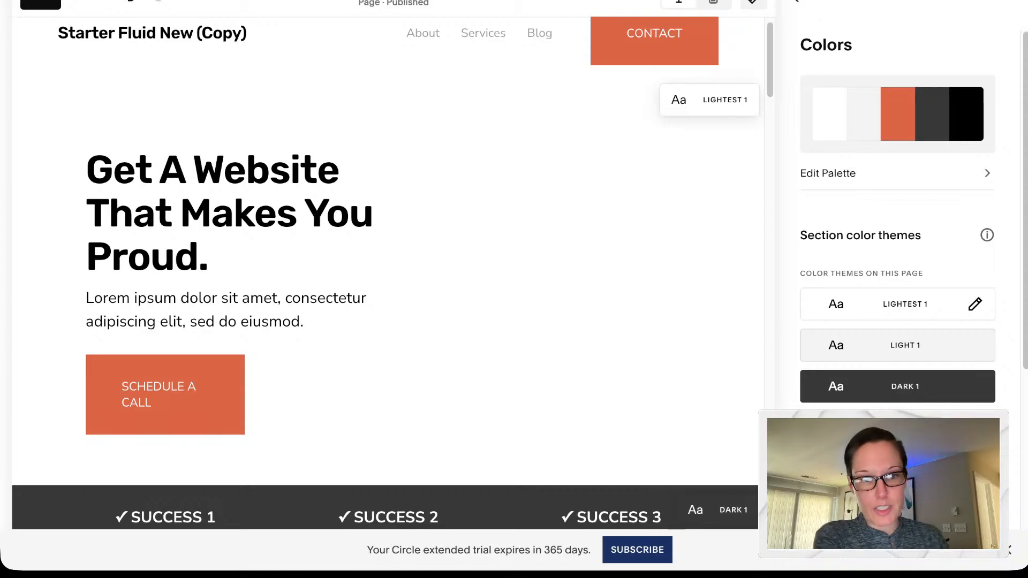
click(974, 303)
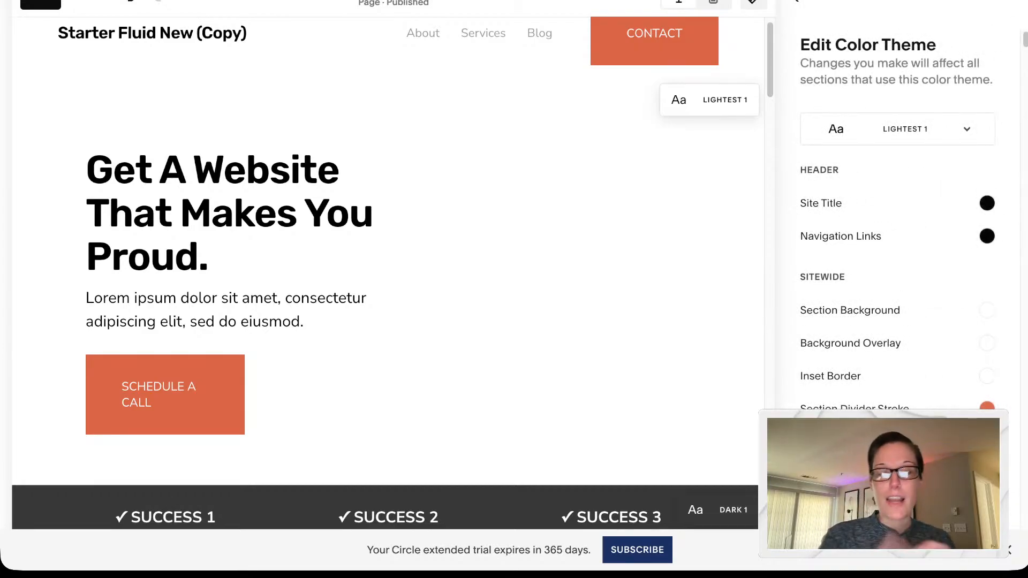
scroll(897, 241, down, 1)
scroll(898, 219, down, 10)
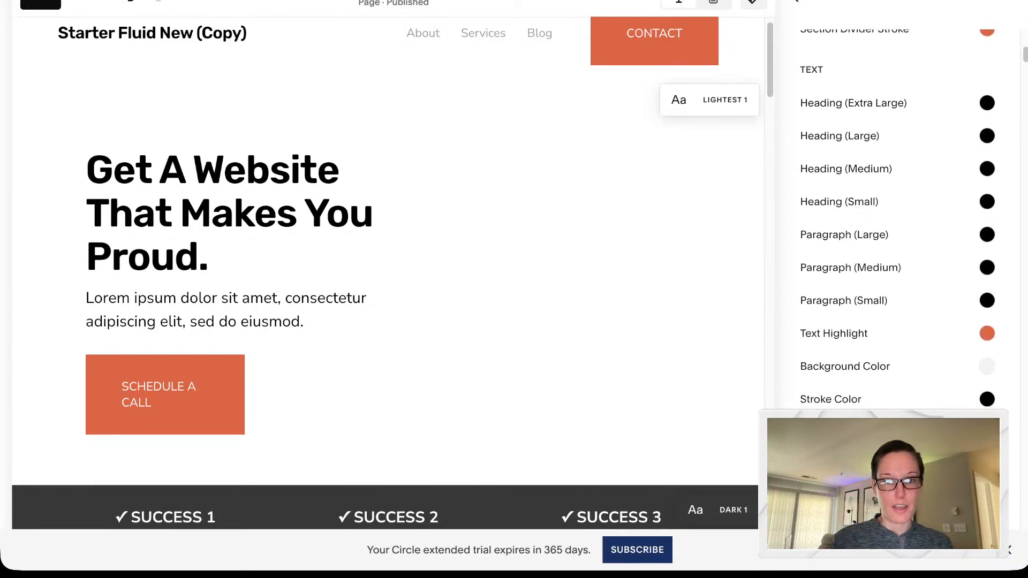
scroll(897, 220, down, 5)
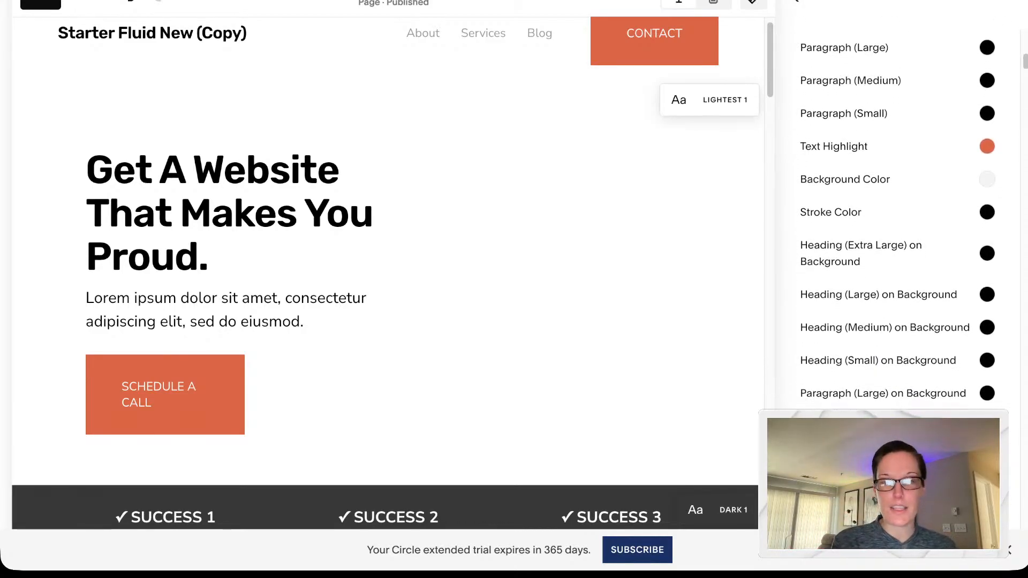
scroll(897, 219, down, 20)
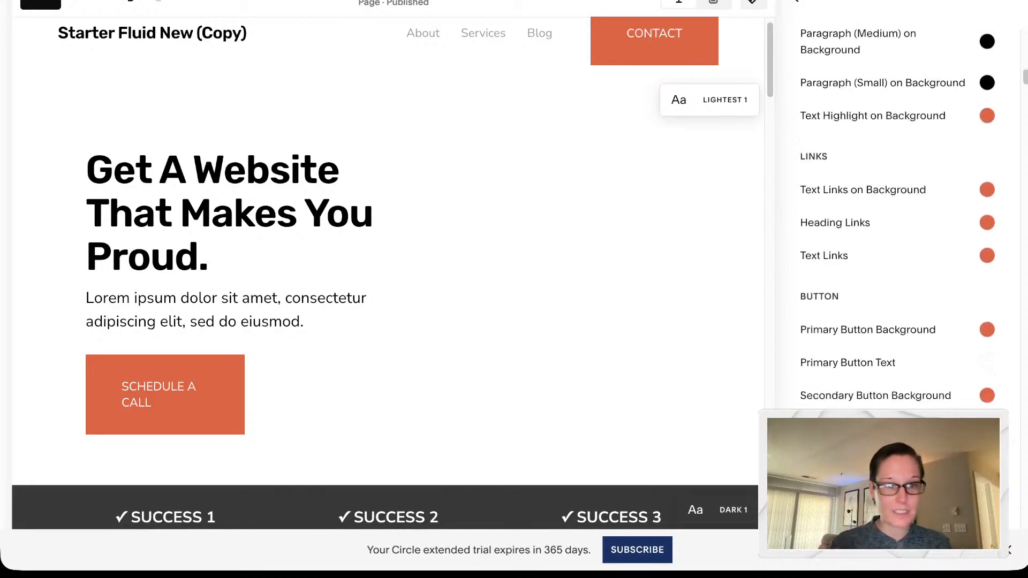
scroll(897, 219, down, 4)
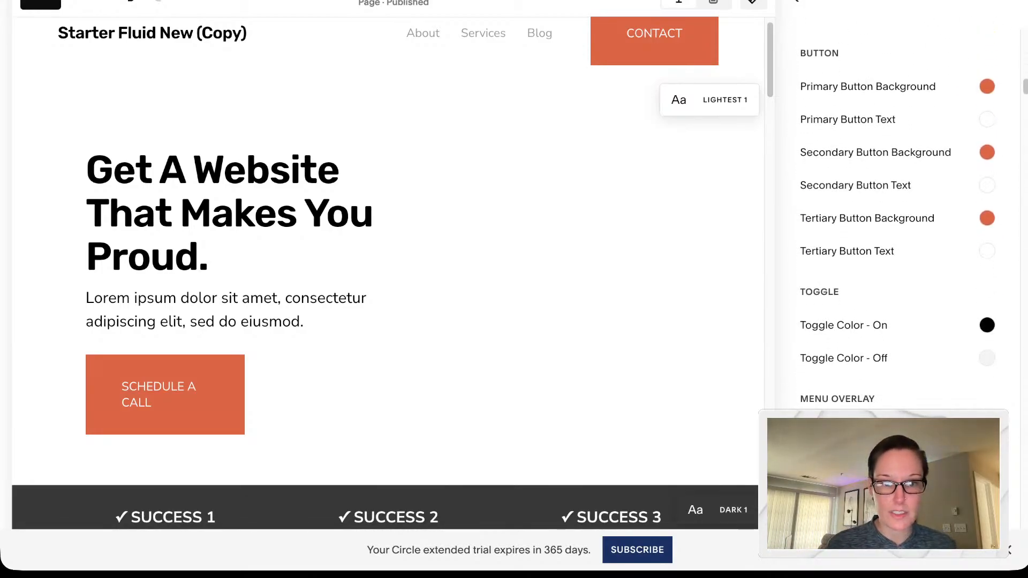
scroll(897, 219, down, 7)
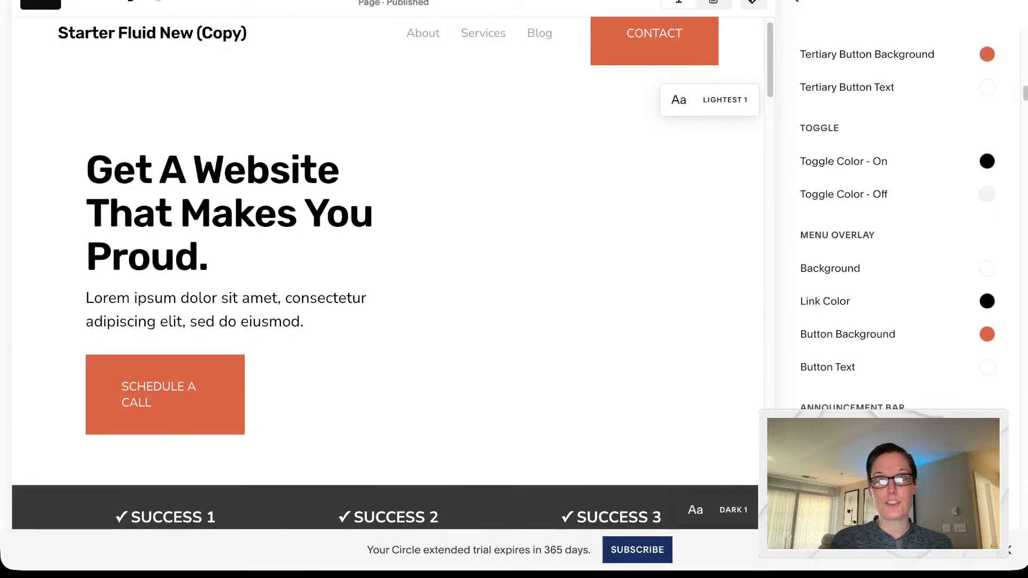
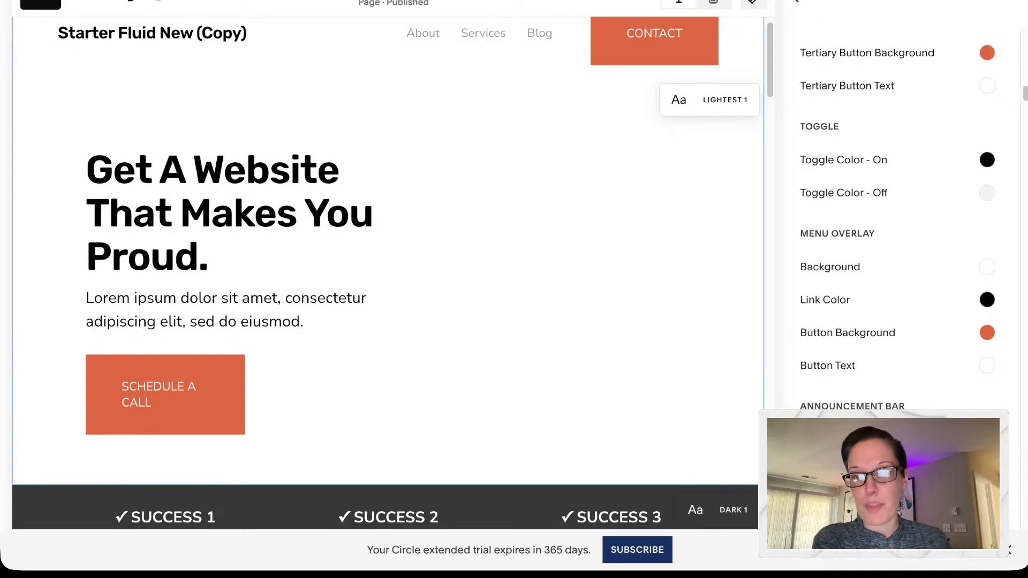
Step: Review the menu overlay, announcement bar, gallery and list section color settings of the Lightest 1 theme
scroll(898, 215, down, 6)
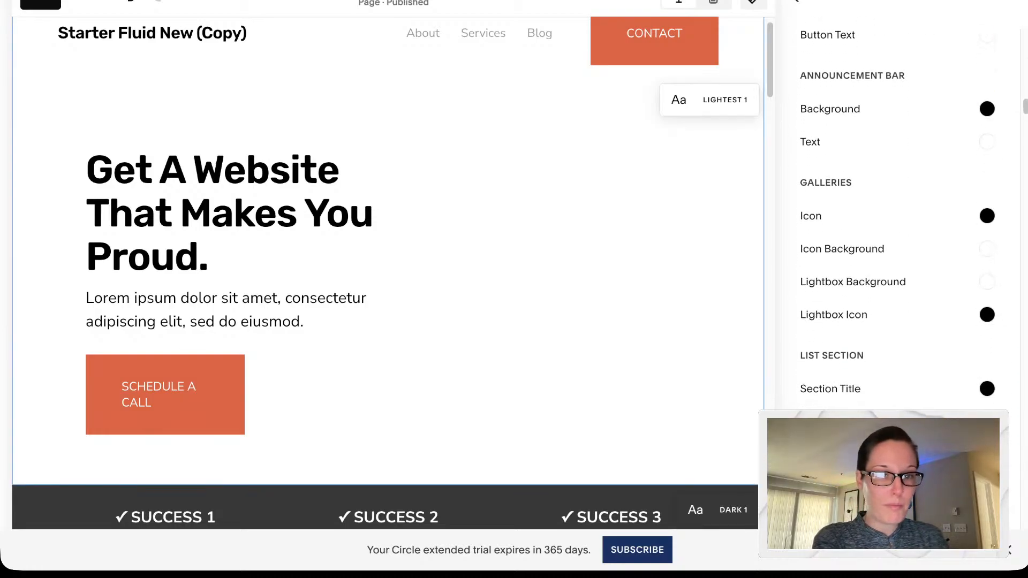
scroll(898, 214, up, 2)
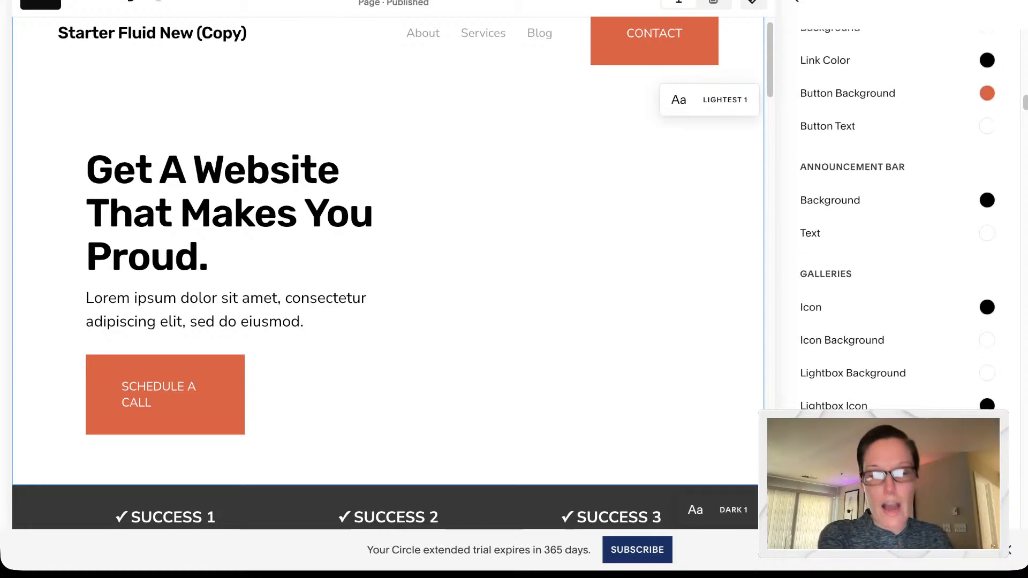
scroll(898, 214, up, 3)
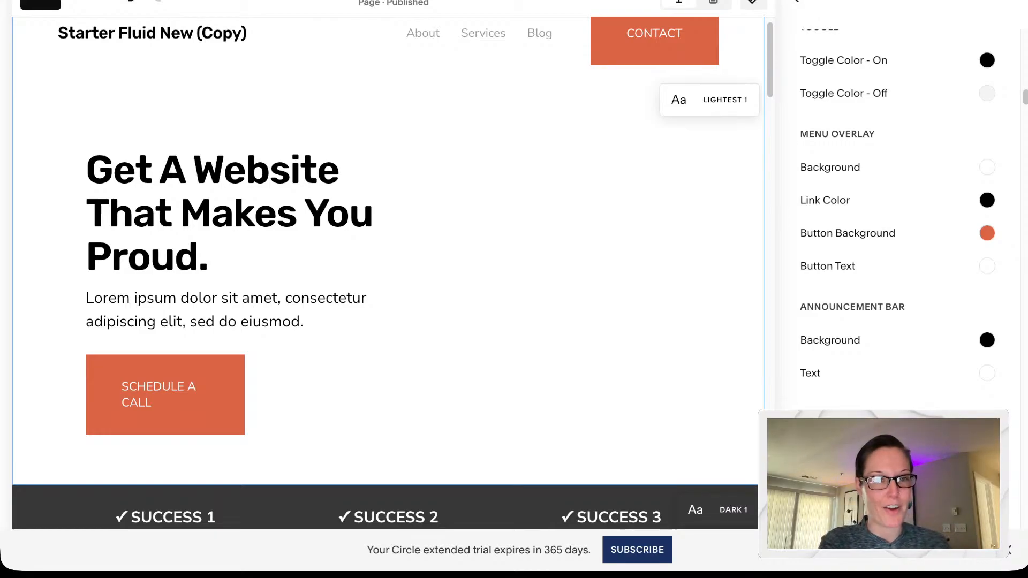
scroll(897, 215, up, 1)
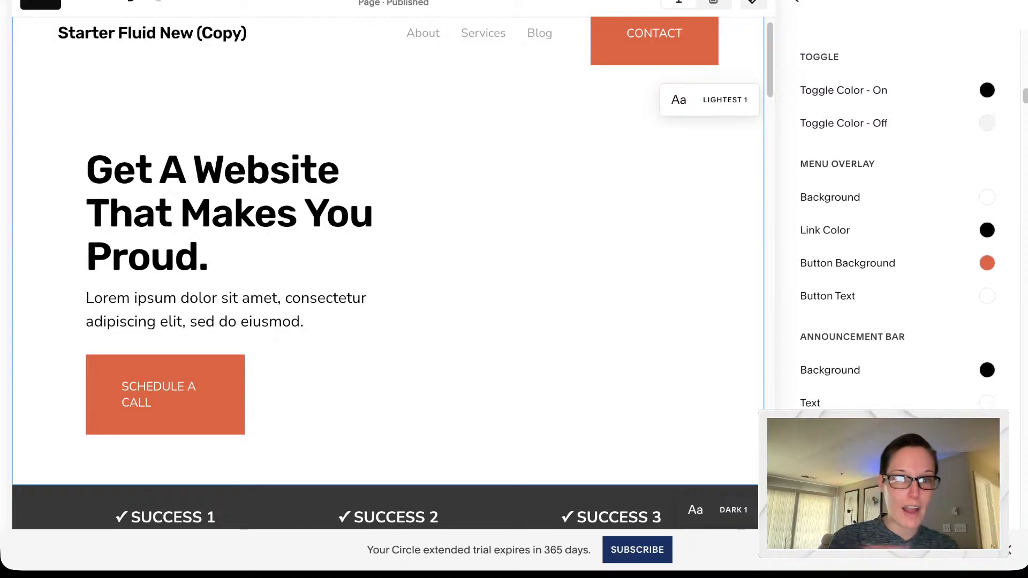
scroll(896, 214, up, 8)
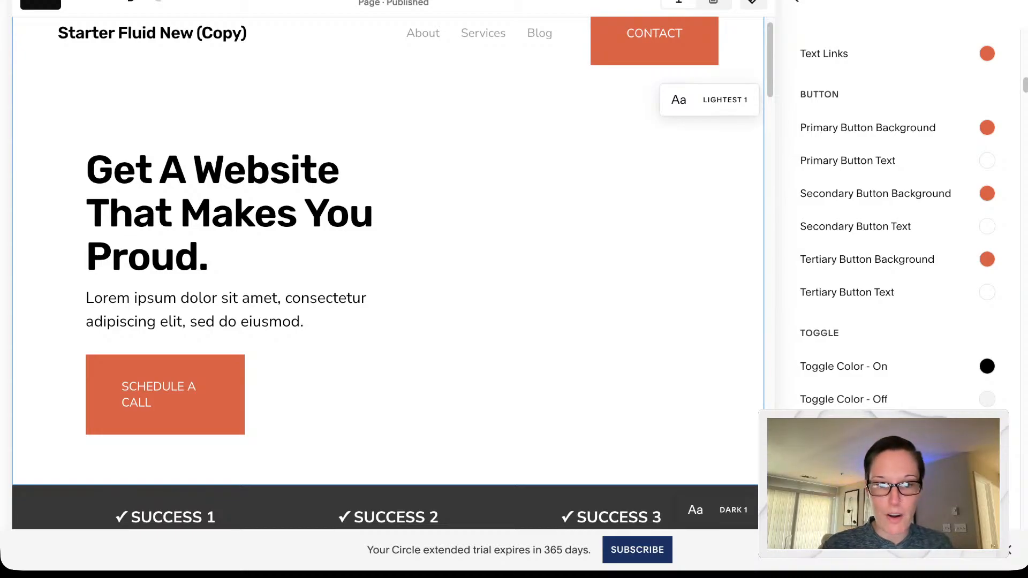
scroll(897, 214, down, 15)
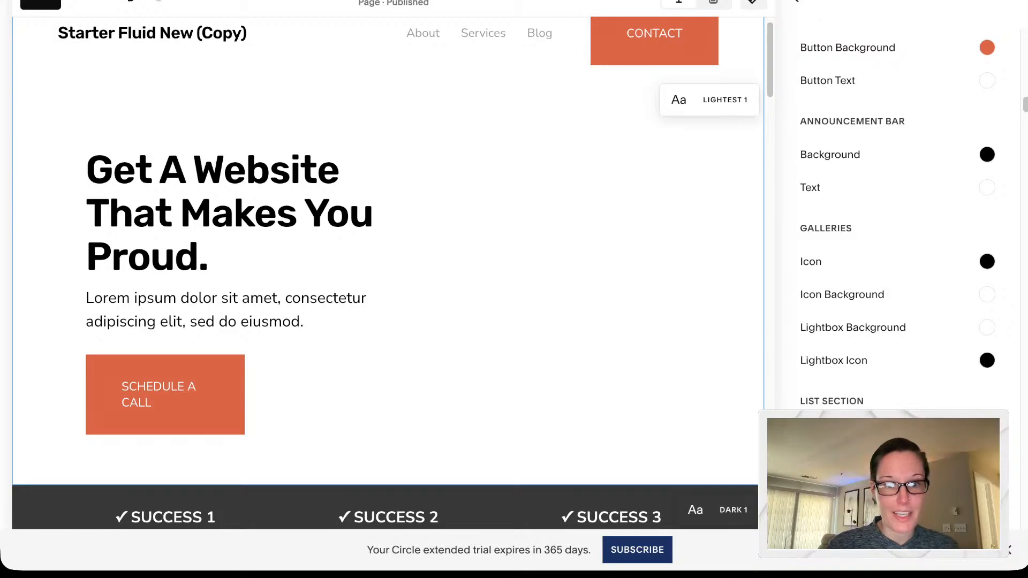
scroll(897, 214, down, 7)
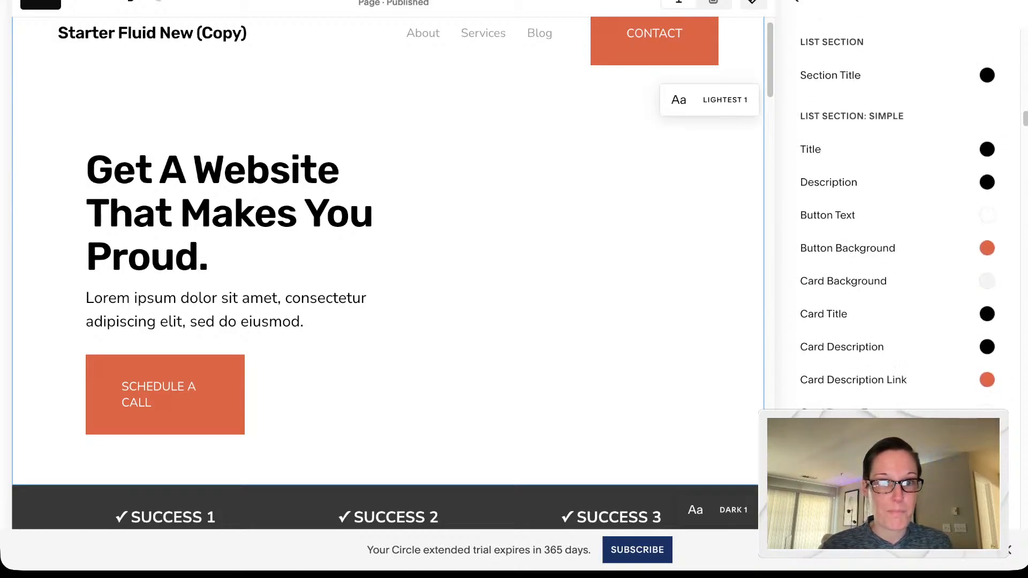
scroll(897, 214, down, 2)
scroll(897, 214, down, 8)
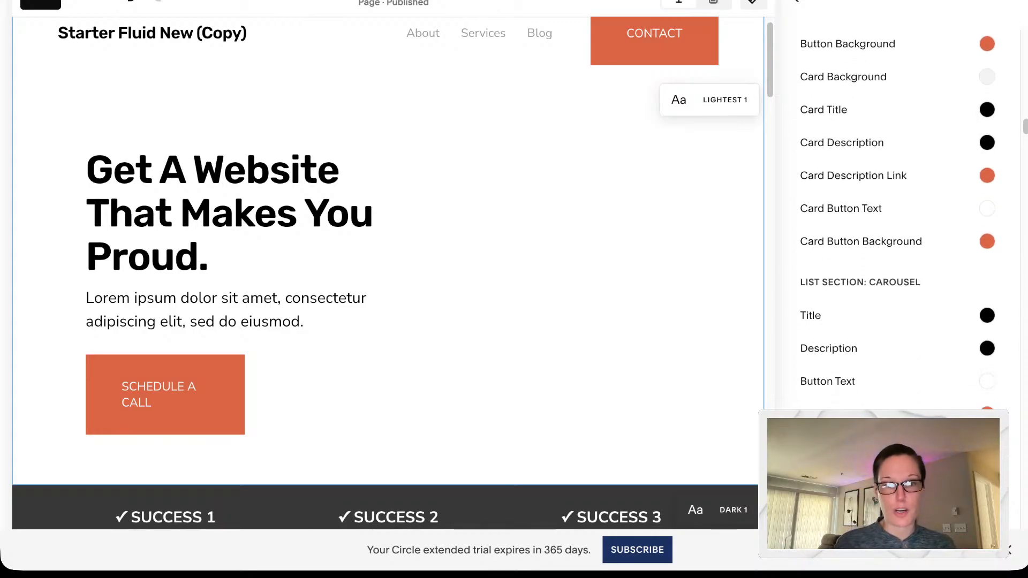
scroll(896, 214, down, 5)
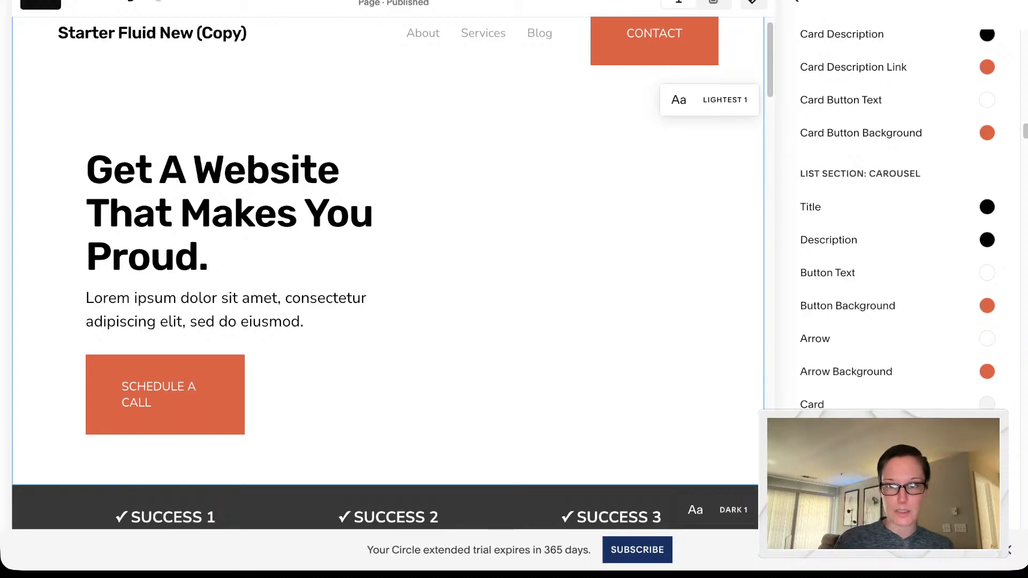
scroll(894, 214, down, 6)
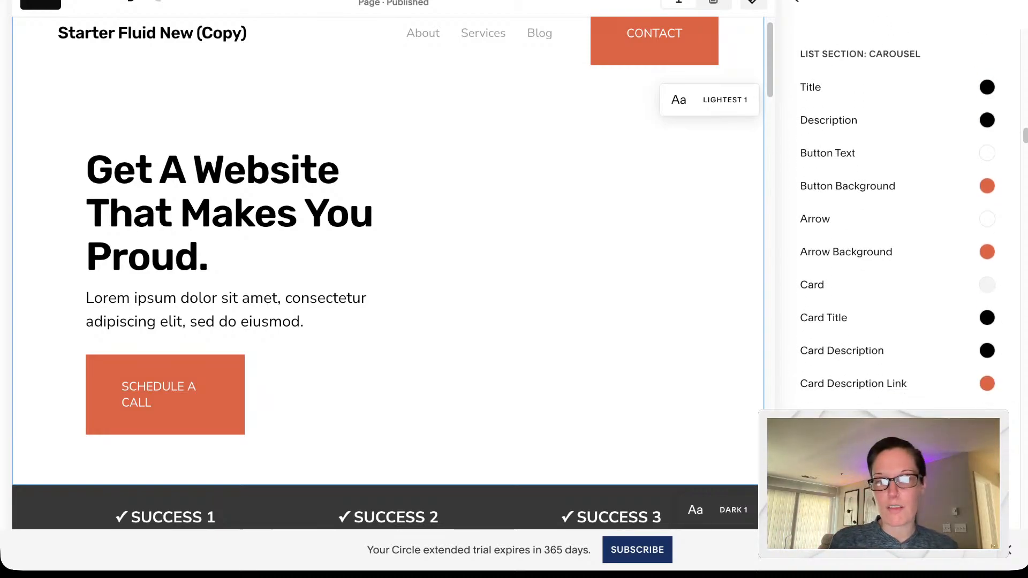
scroll(894, 214, down, 9)
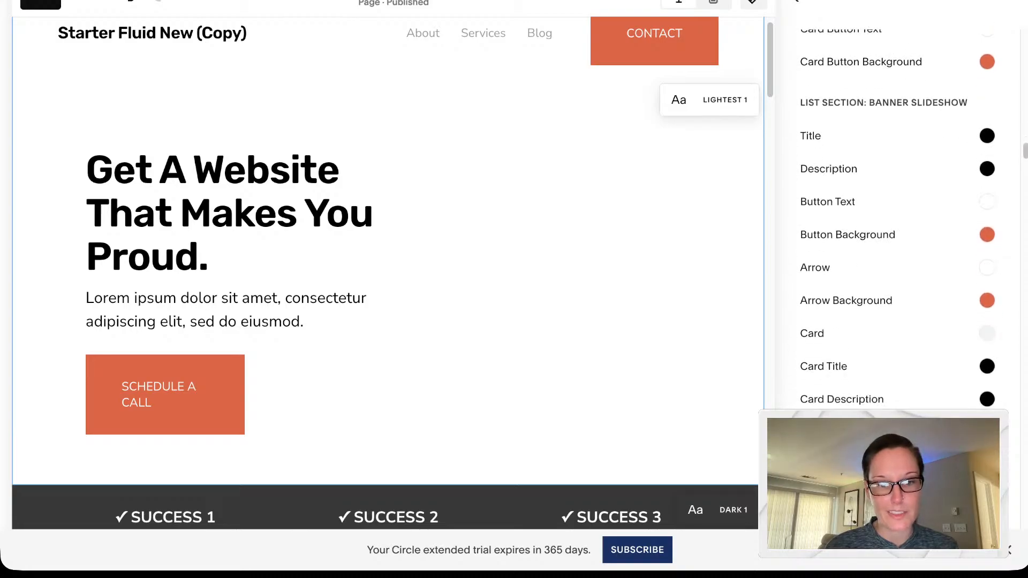
Step: Review the portfolio, blog and product list page color settings of the Lightest 1 theme
scroll(894, 214, down, 9)
scroll(894, 214, down, 12)
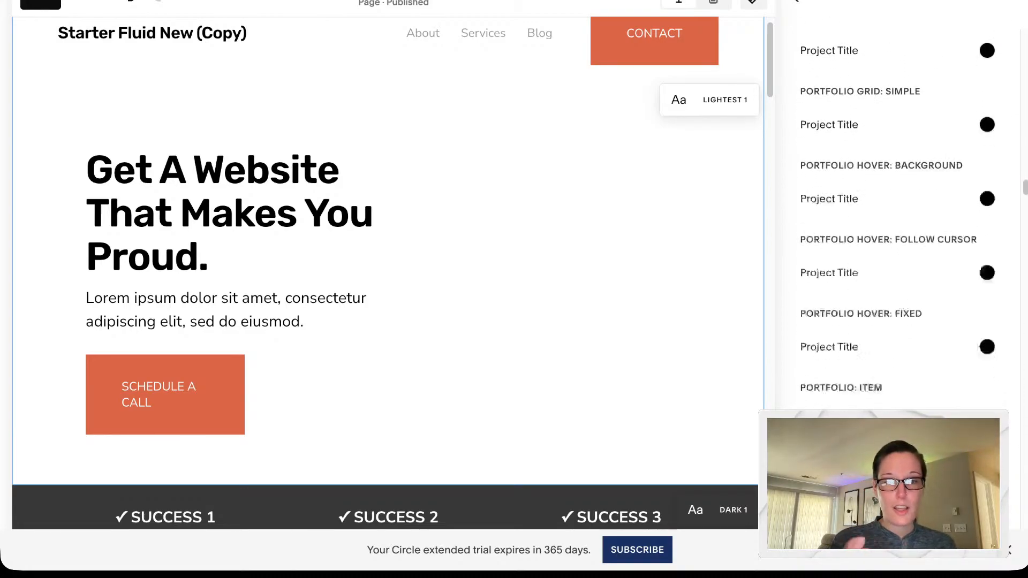
scroll(894, 214, down, 6)
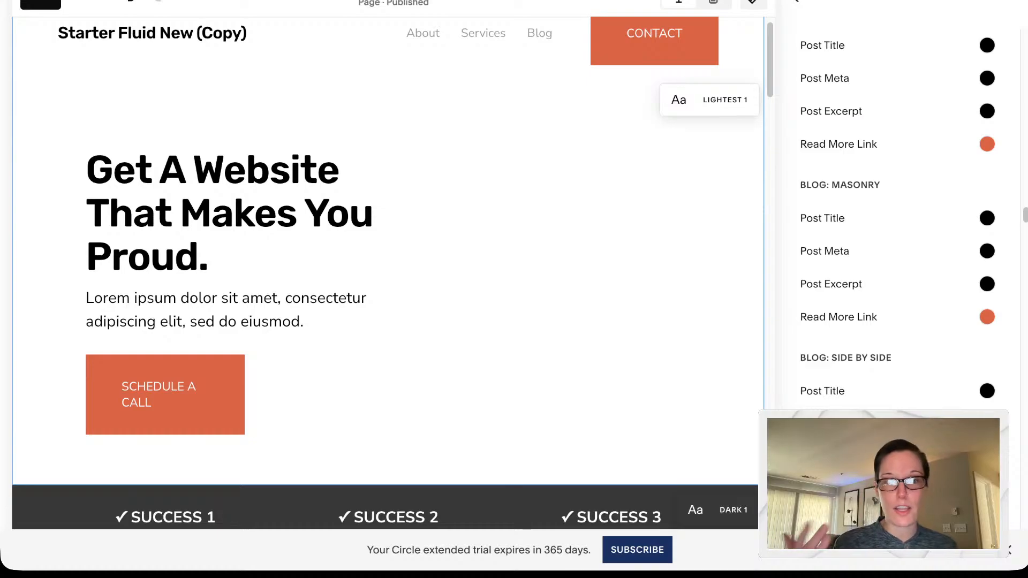
scroll(894, 214, down, 2)
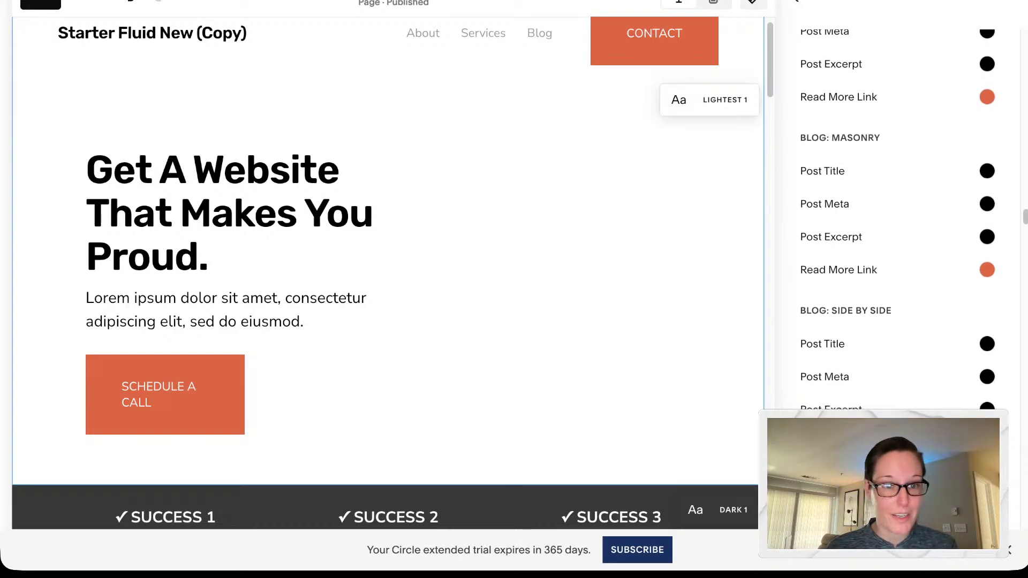
scroll(894, 241, down, 15)
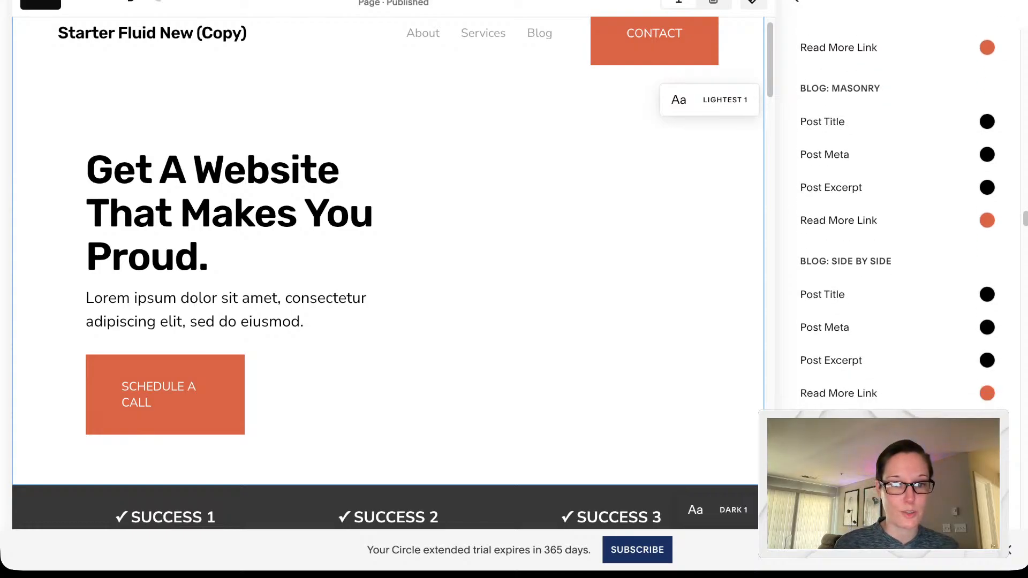
scroll(894, 241, down, 8)
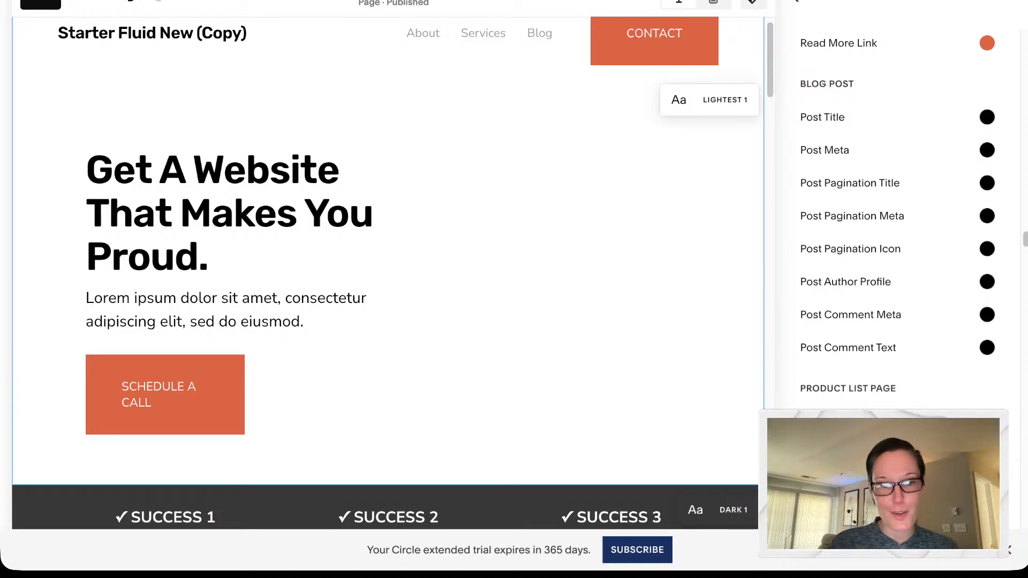
scroll(898, 214, down, 2)
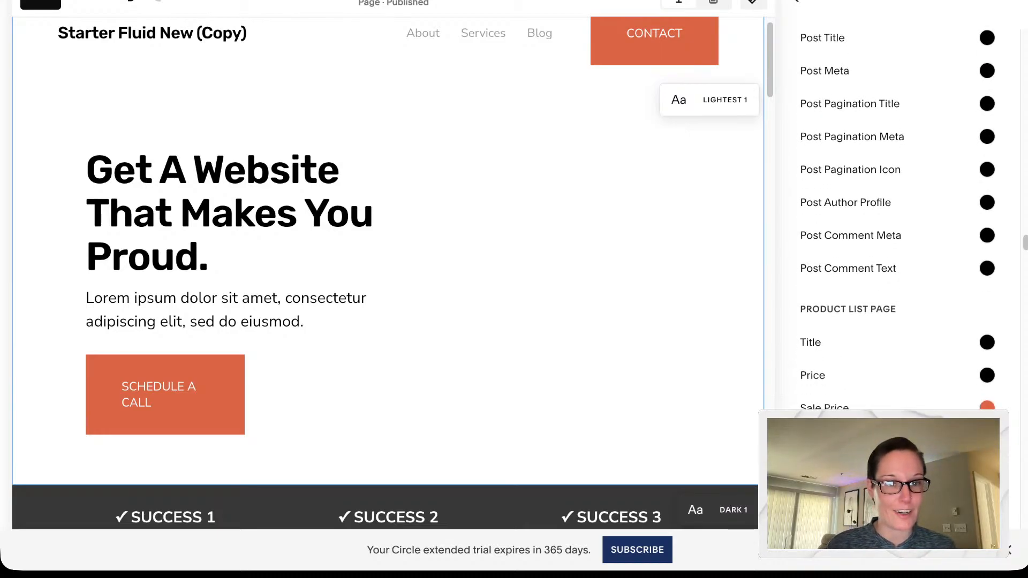
Step: Lower the opacity of the Image Block's overlay color in the open section color theme
scroll(898, 214, down, 9)
scroll(897, 215, down, 16)
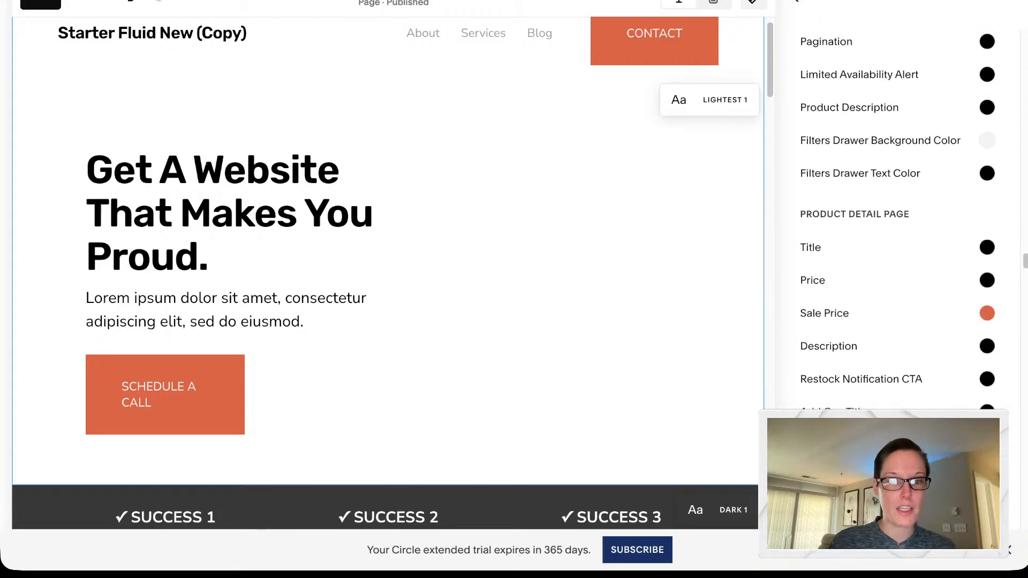
scroll(897, 215, down, 7)
scroll(897, 214, up, 2)
scroll(897, 214, down, 1)
scroll(897, 214, down, 2)
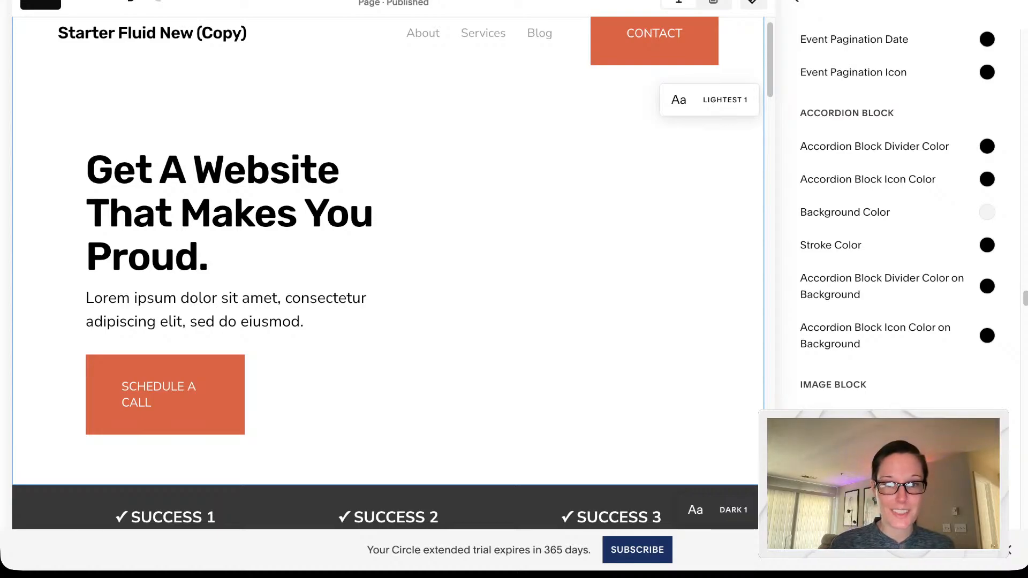
scroll(898, 219, down, 2)
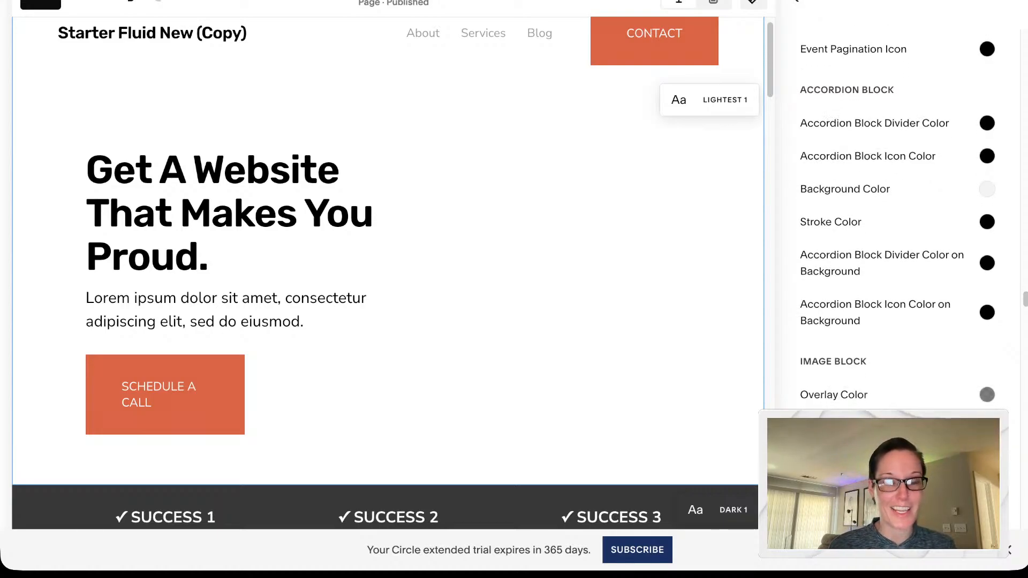
scroll(898, 219, down, 4)
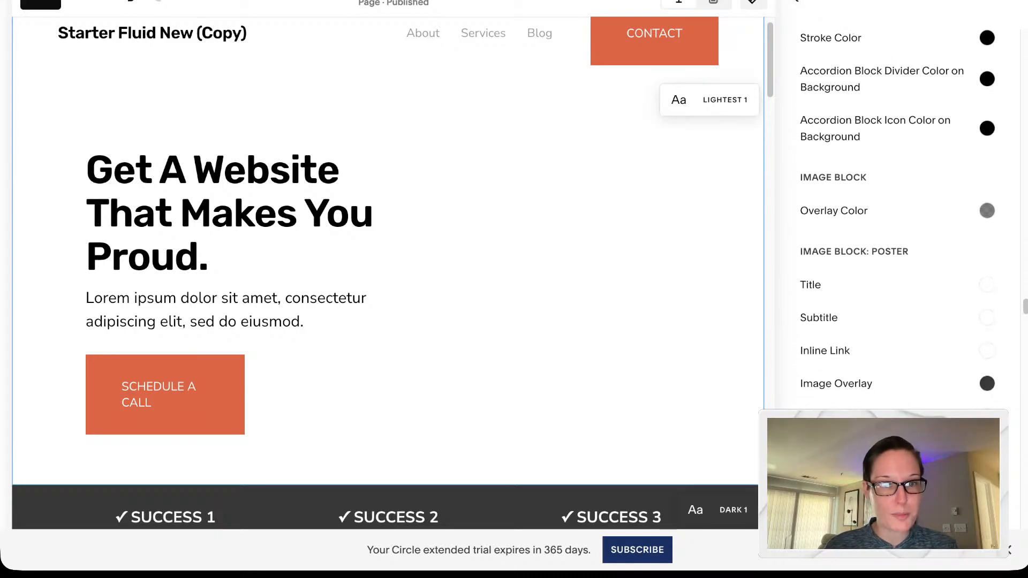
scroll(898, 218, down, 1)
scroll(898, 218, down, 1)
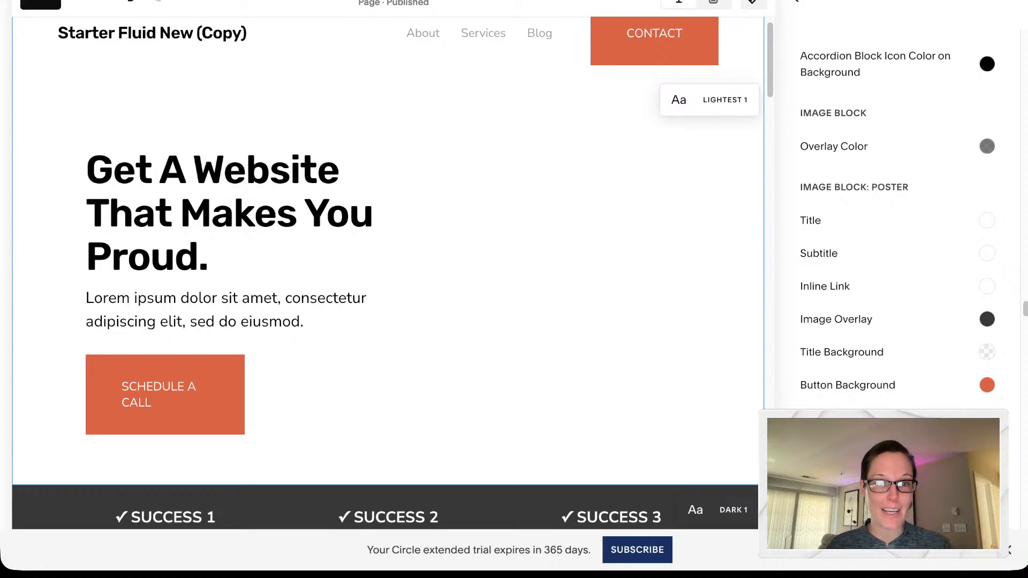
click(987, 146)
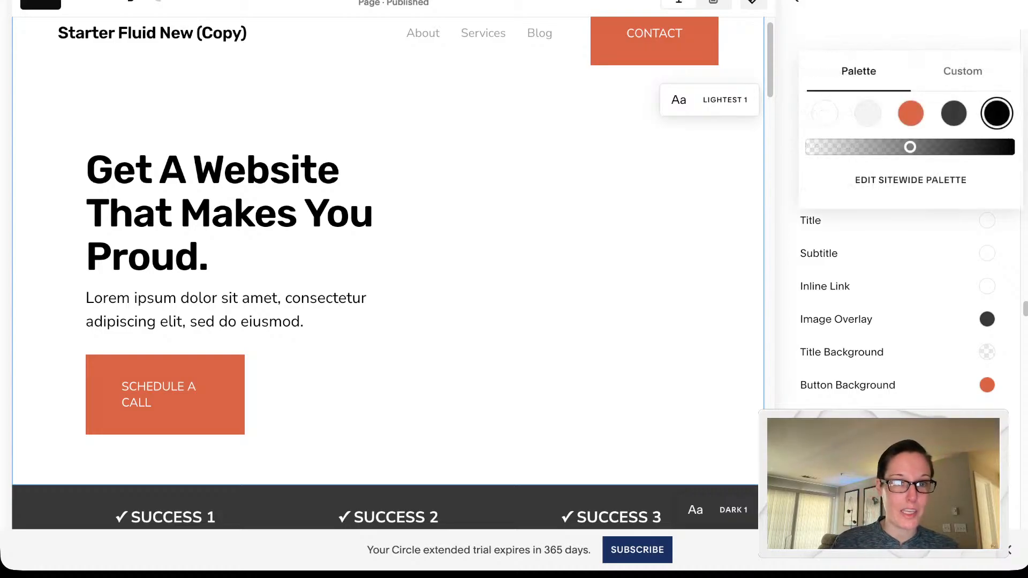
drag(910, 147, 865, 147)
click(900, 253)
Step: Review the theme's remaining element colors, from the poster image block through the course settings, and return to the Colors overview
scroll(900, 254, down, 2)
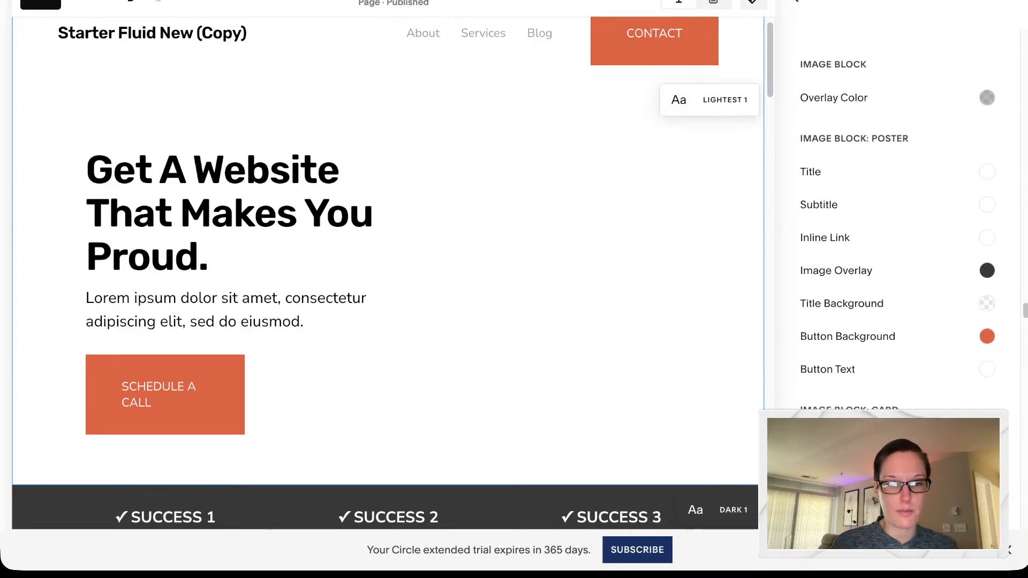
scroll(898, 228, down, 9)
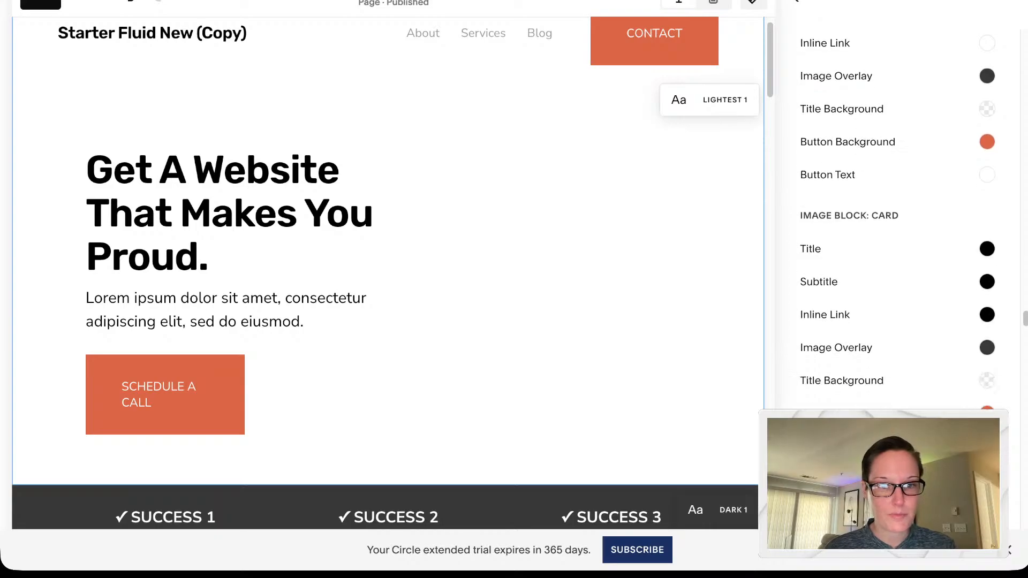
scroll(898, 227, down, 12)
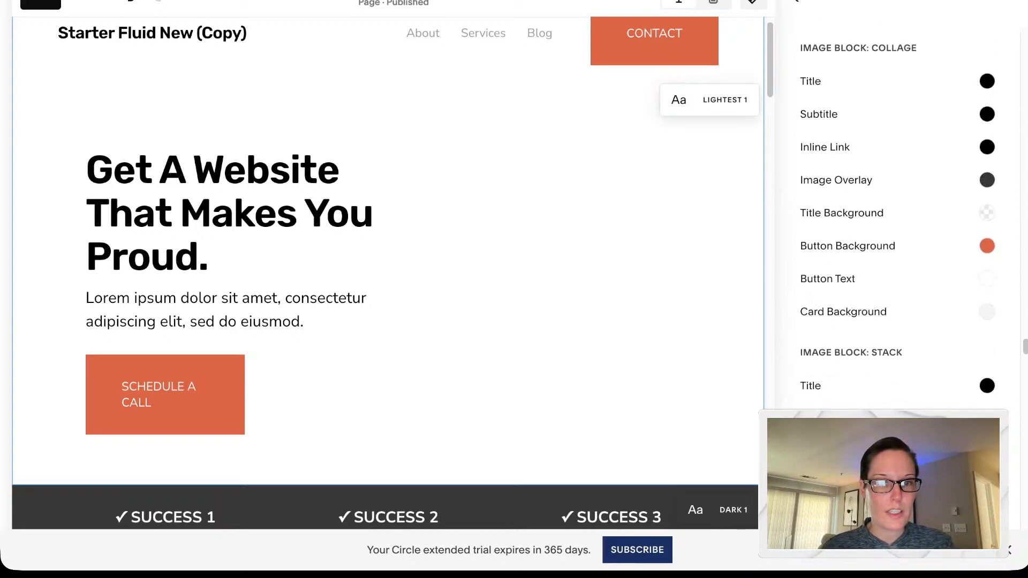
scroll(898, 227, down, 14)
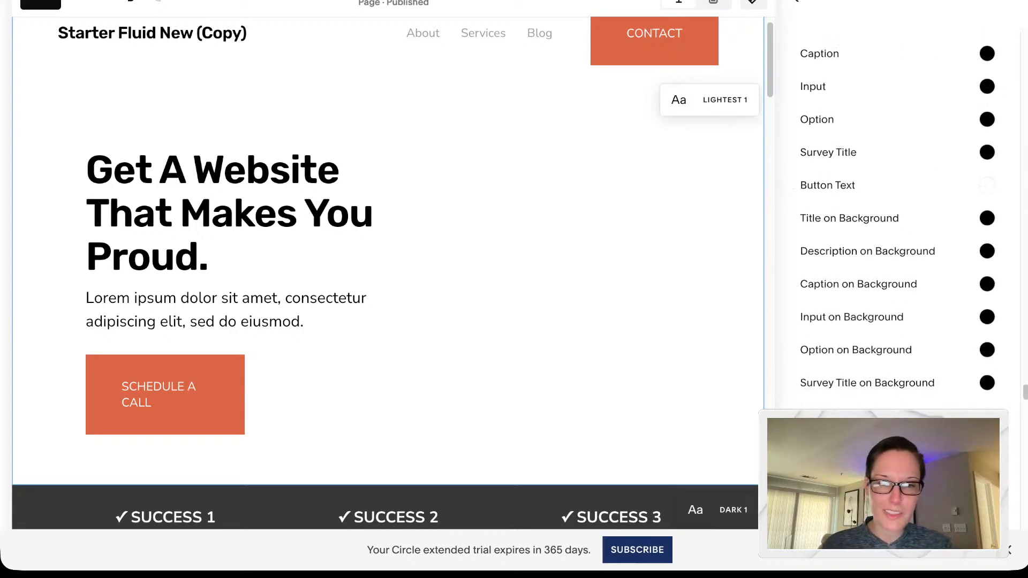
scroll(898, 227, down, 10)
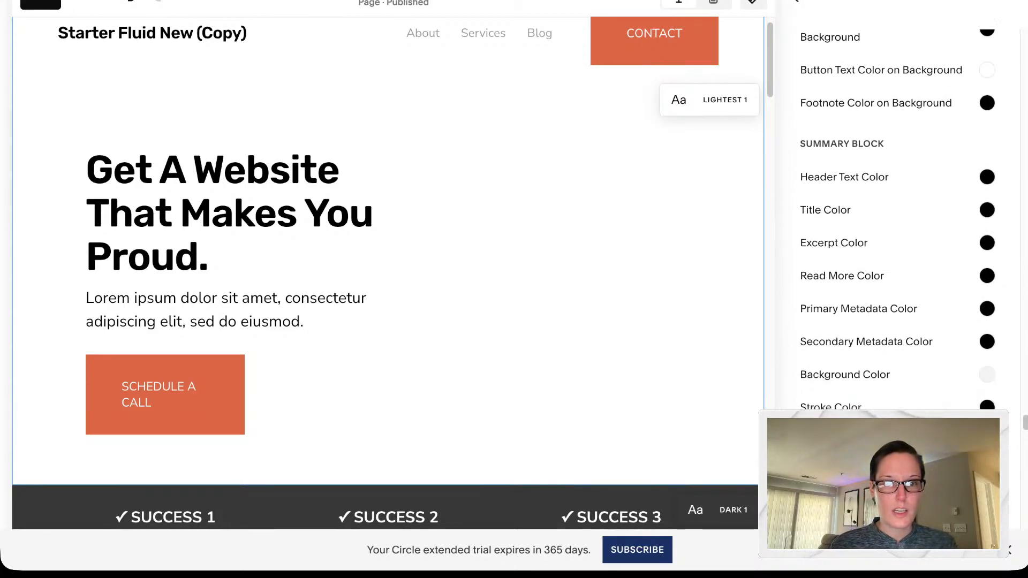
scroll(897, 227, down, 1)
scroll(898, 228, down, 10)
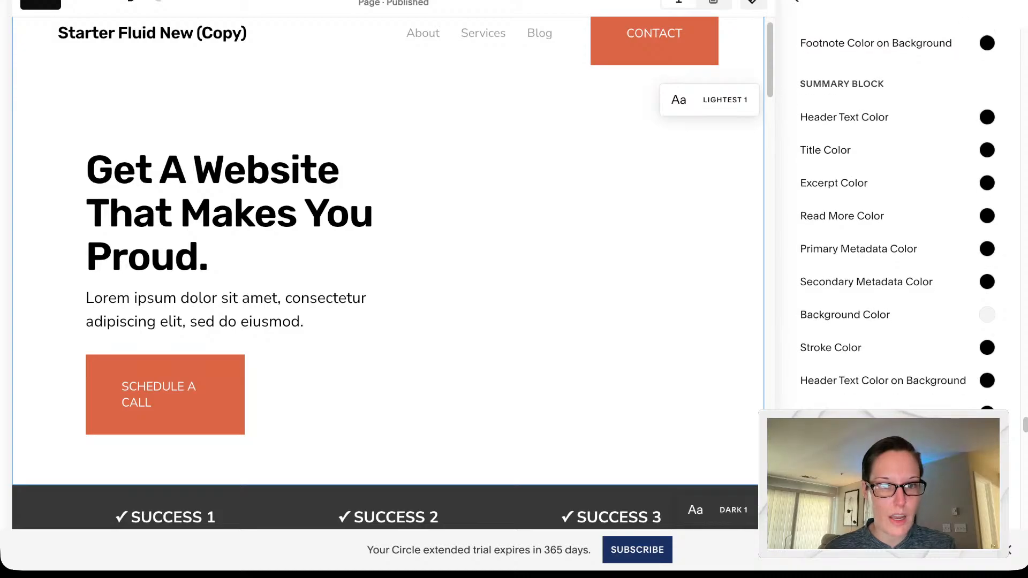
scroll(897, 227, down, 10)
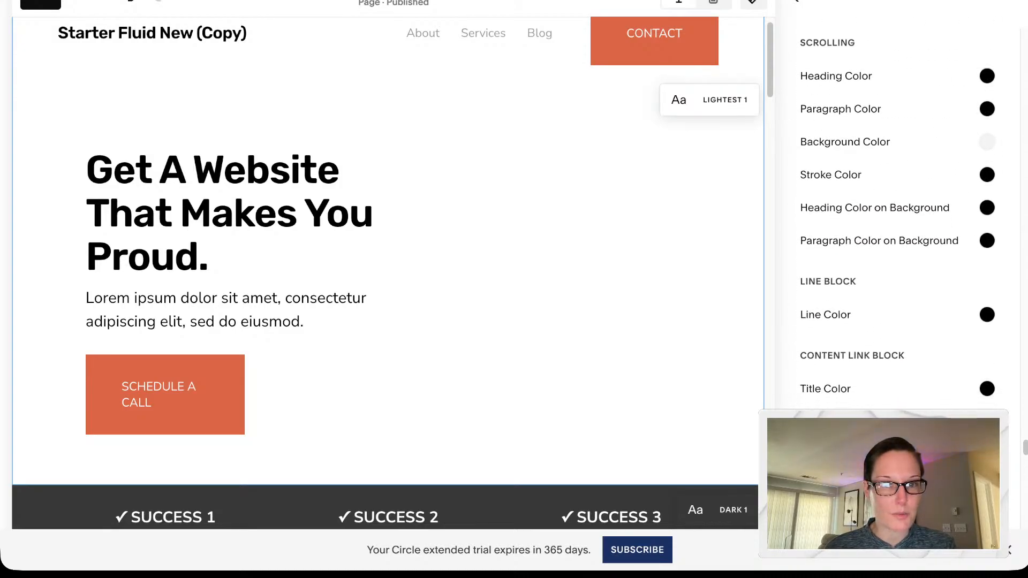
scroll(898, 227, down, 8)
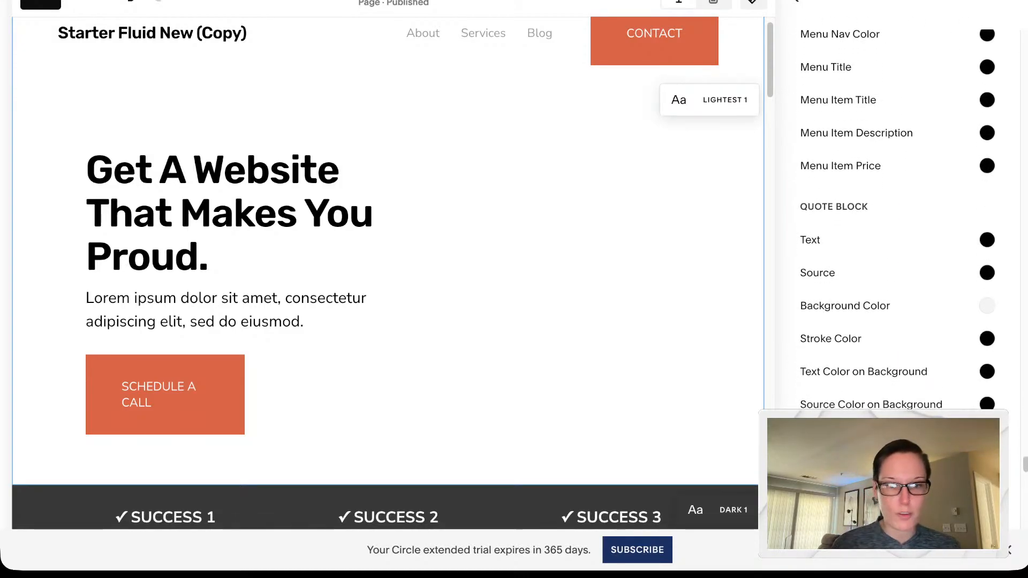
scroll(897, 228, down, 3)
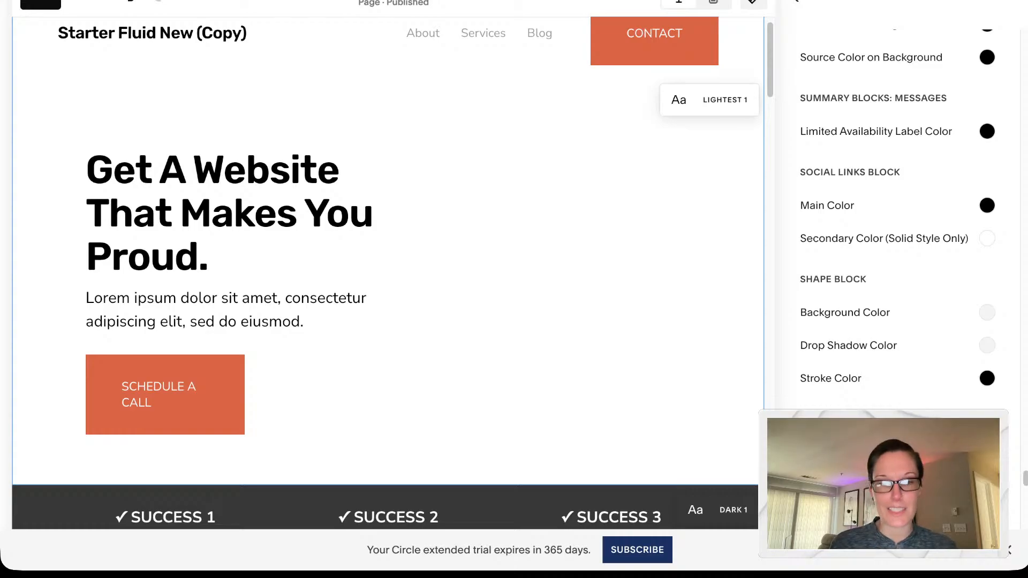
scroll(900, 215, down, 15)
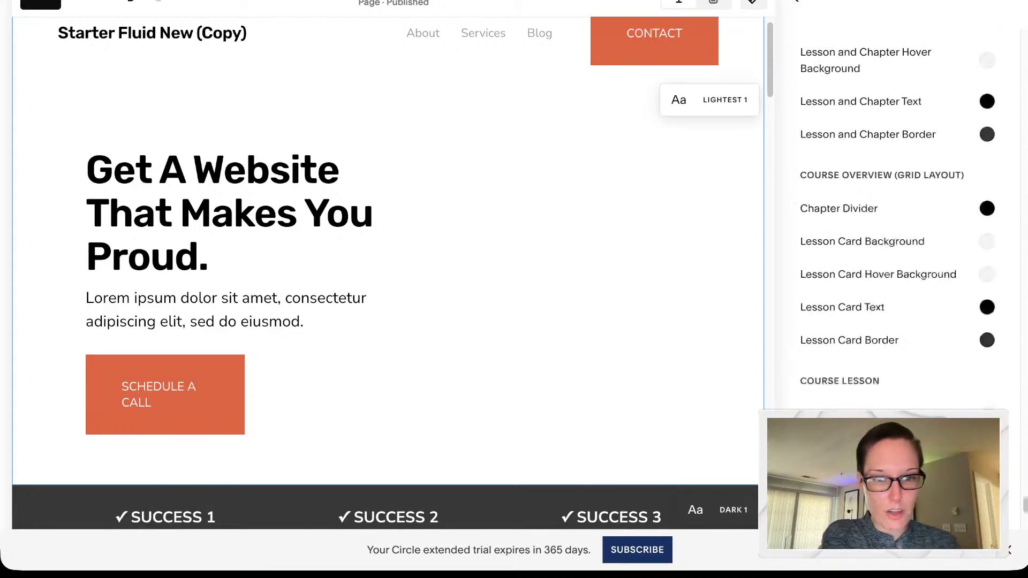
scroll(900, 214, down, 1)
click(797, 1)
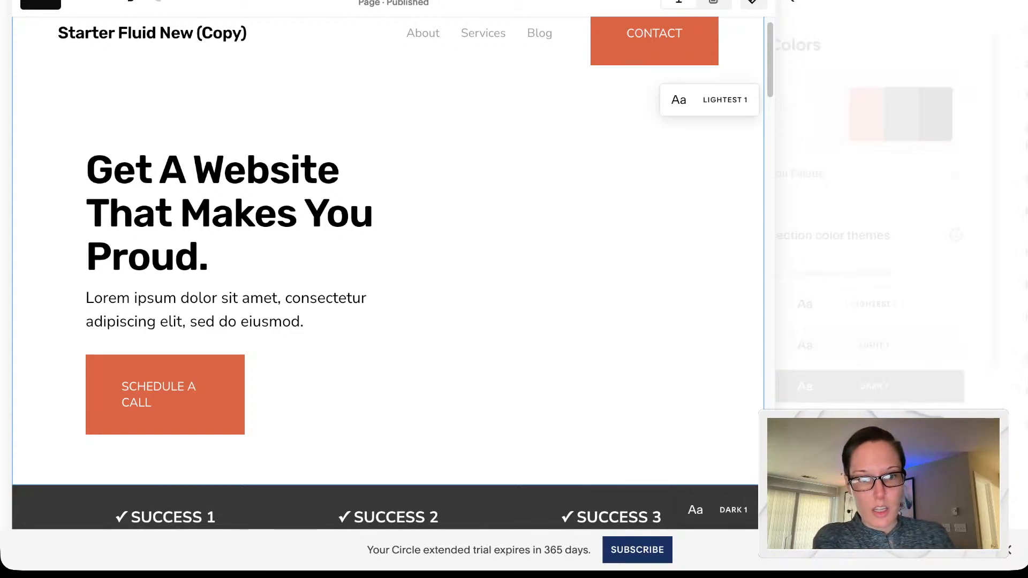
Step: Look over the section color themes against the page's sections and open the Dark 1 theme for editing
scroll(897, 268, down, 2)
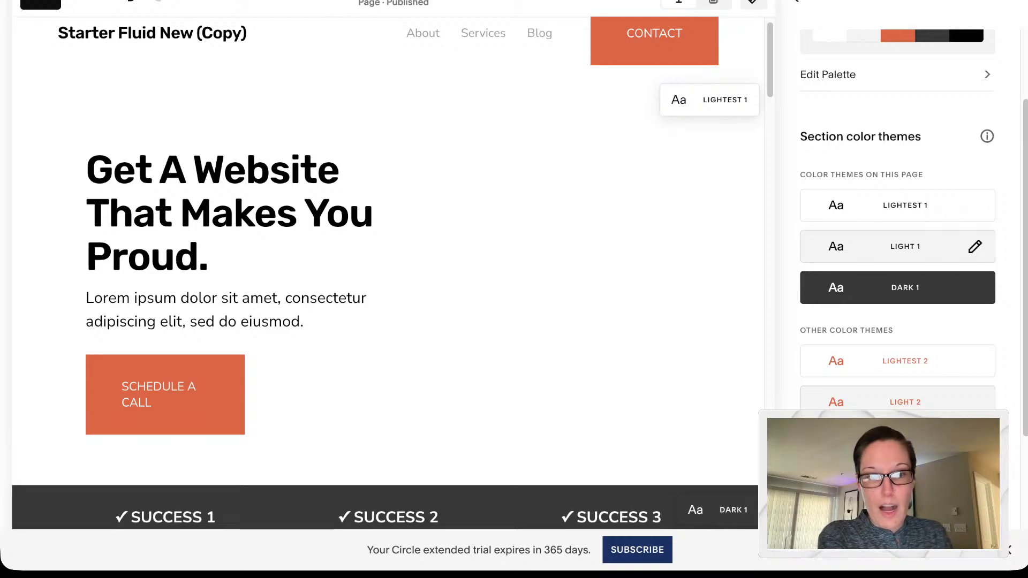
scroll(897, 321, down, 3)
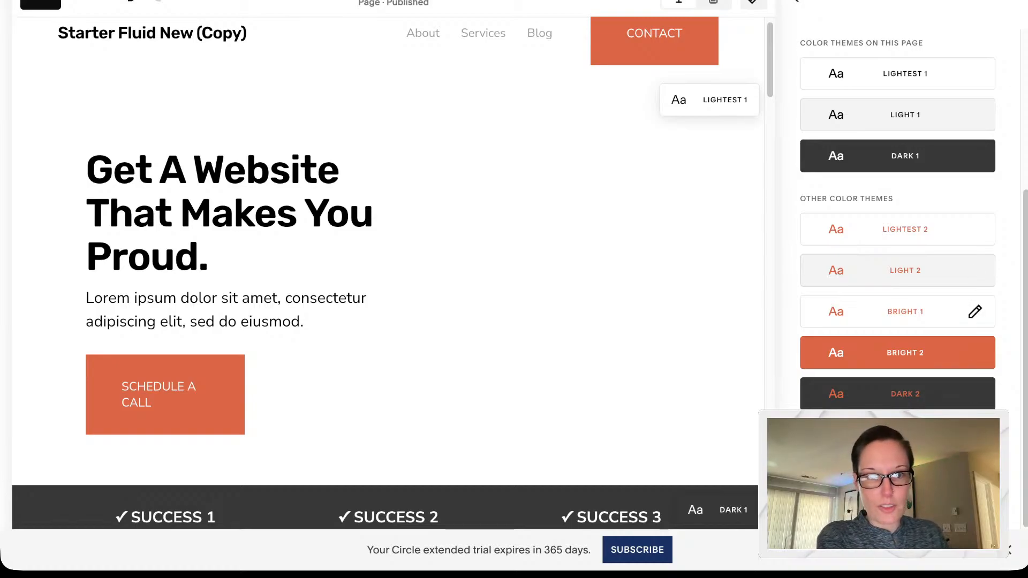
scroll(910, 353, up, 1)
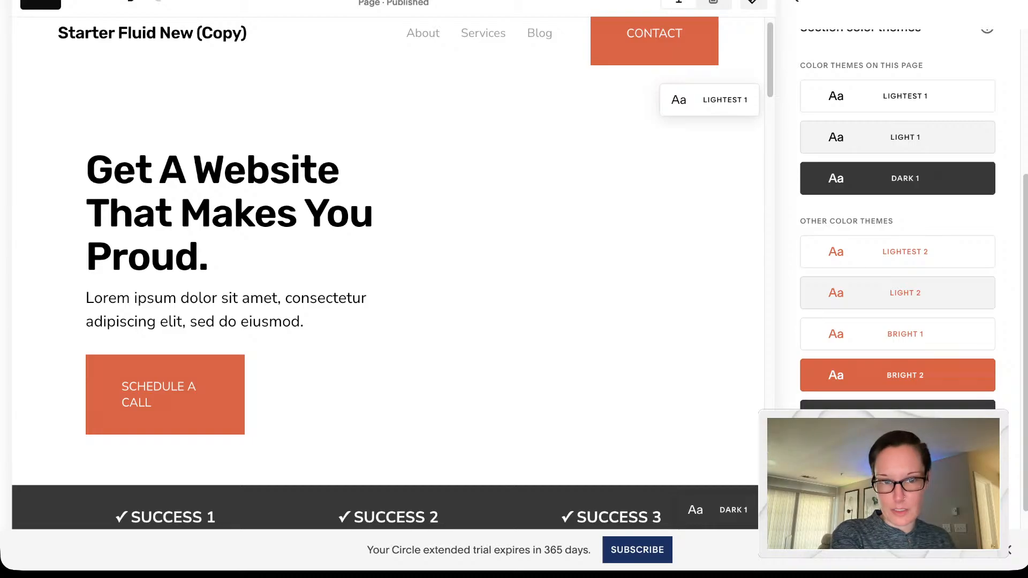
scroll(388, 268, down, 1)
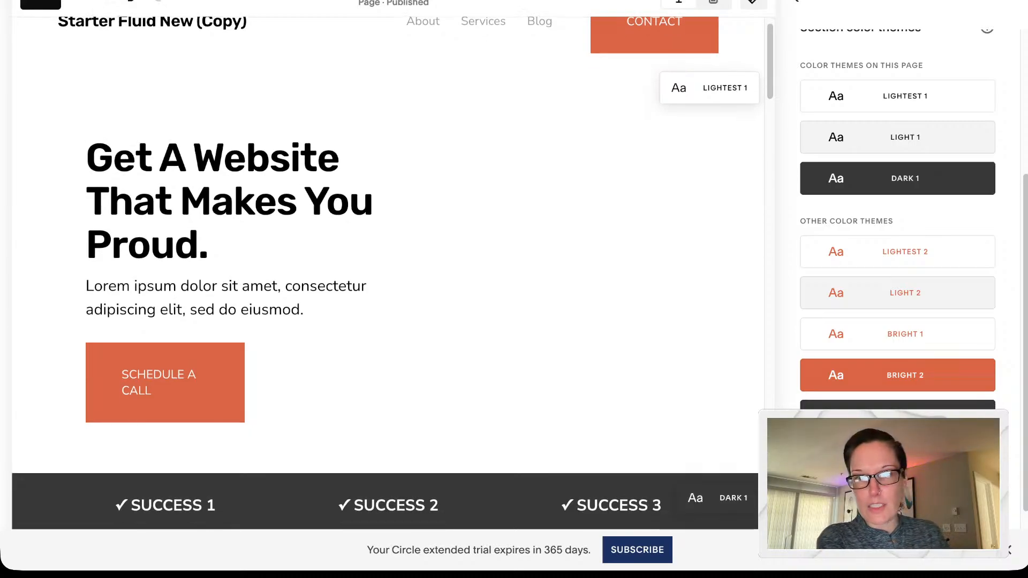
scroll(388, 267, down, 5)
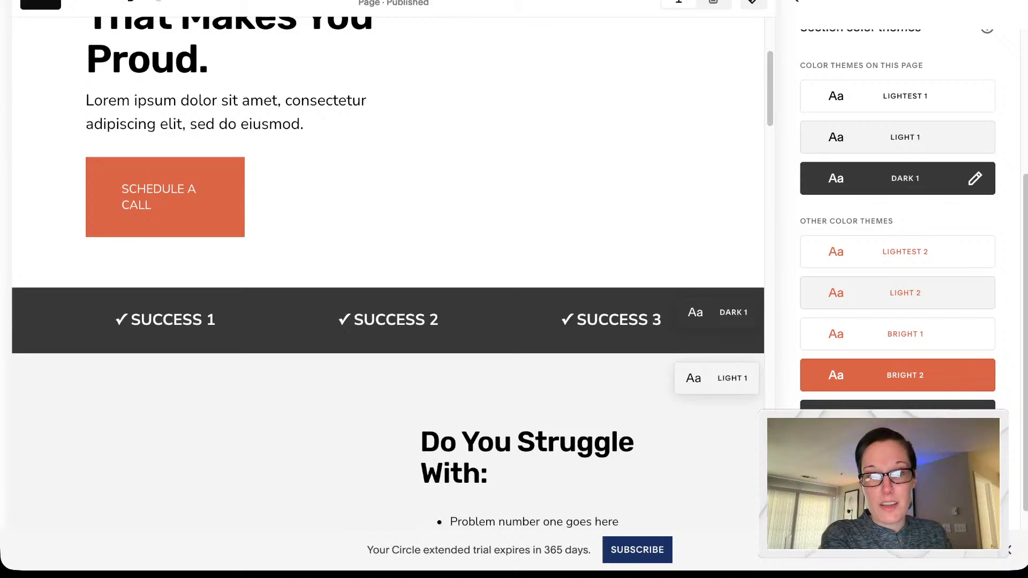
click(975, 178)
scroll(974, 178, down, 1)
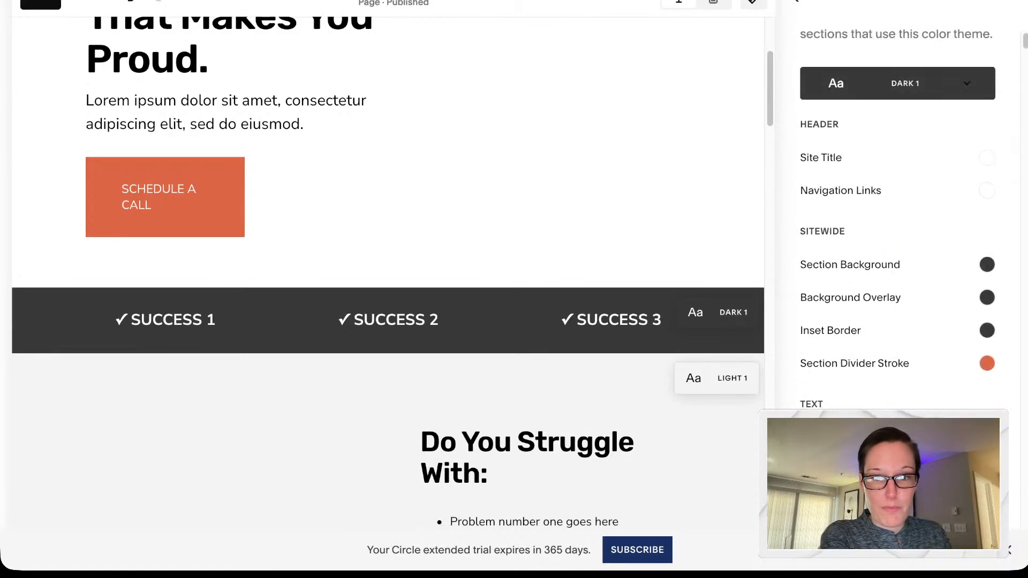
Step: Narrow the Dark 1 colors to the success banner's text, set Paragraph (Large) to the palette's orange, and return to the Colors overview
click(612, 319)
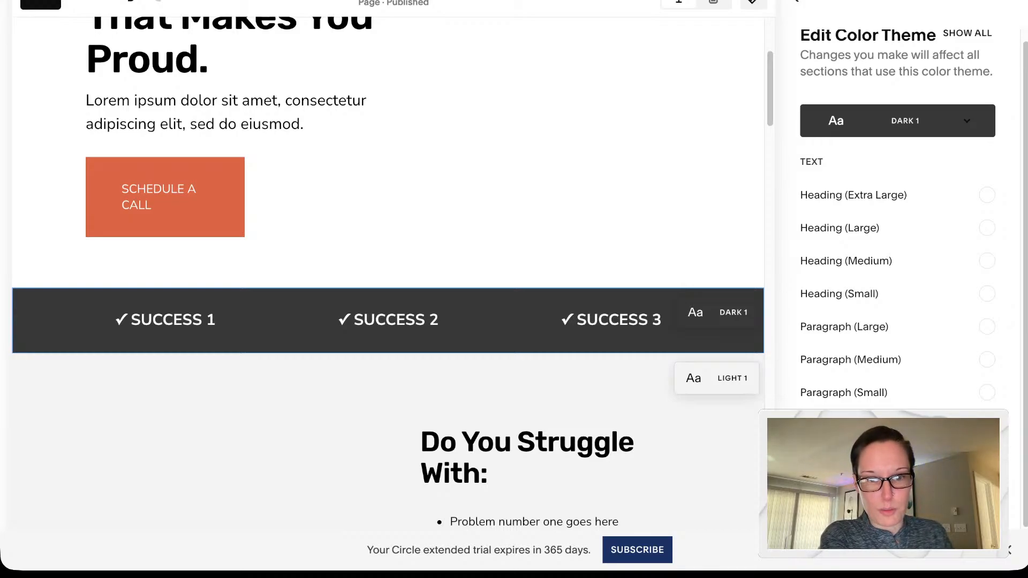
click(987, 228)
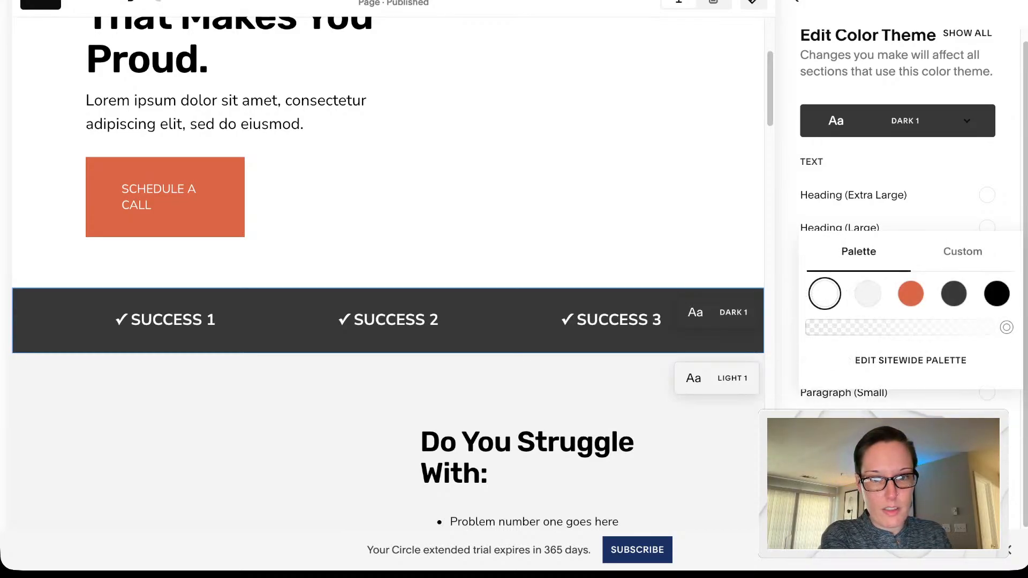
click(911, 294)
key(Escape)
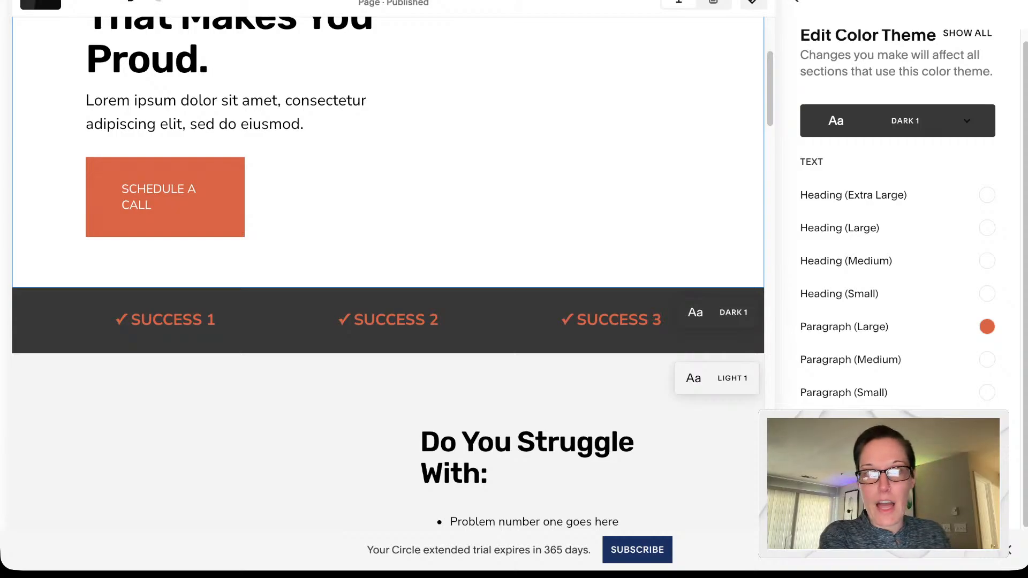
click(792, 1)
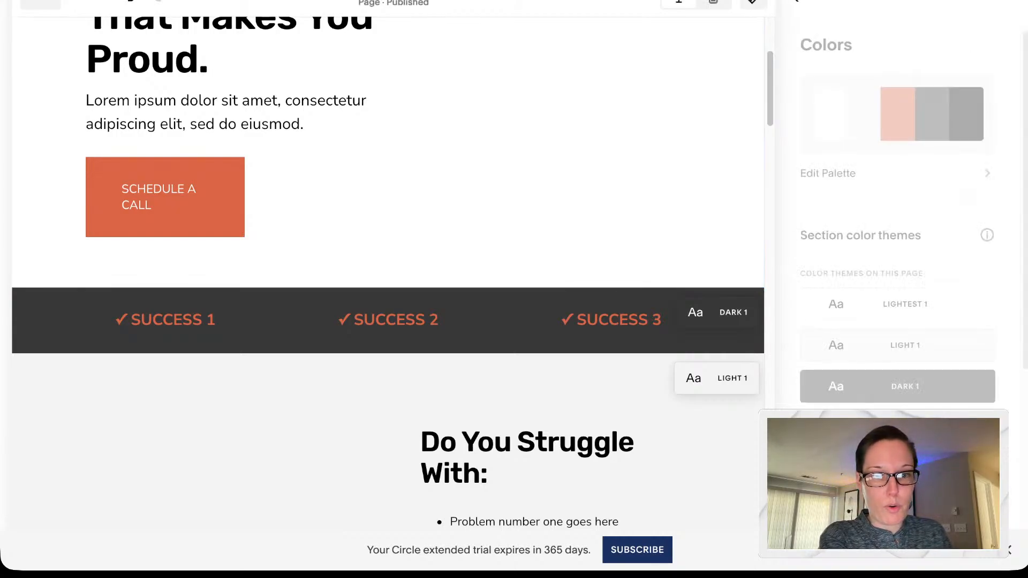
Step: Examine how the color themes apply across the page's sections, from the hero section down to the footer
scroll(898, 225, down, 1)
scroll(387, 283, down, 4)
scroll(388, 283, up, 4)
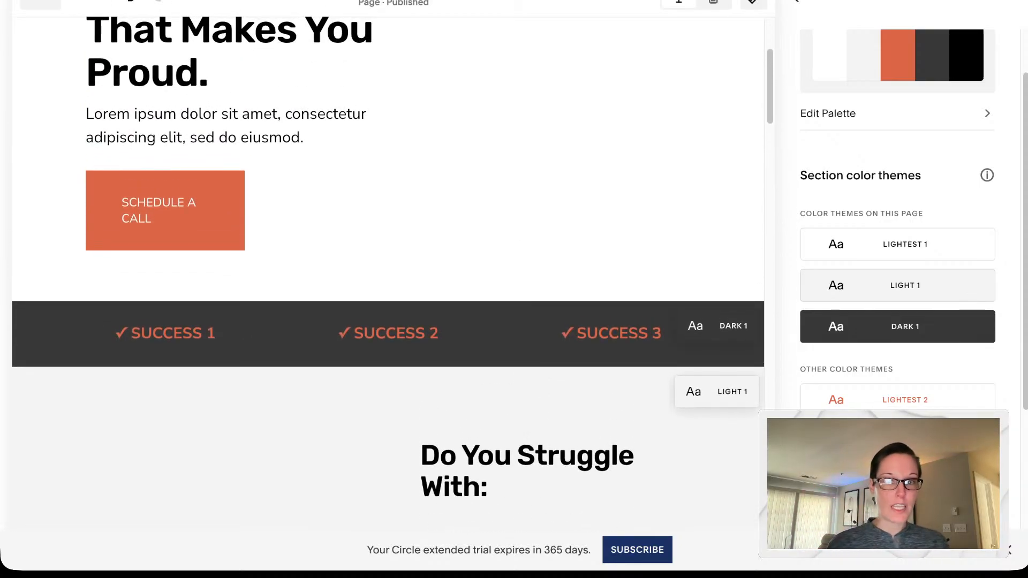
scroll(388, 283, up, 2)
scroll(388, 282, up, 3)
scroll(387, 282, down, 1)
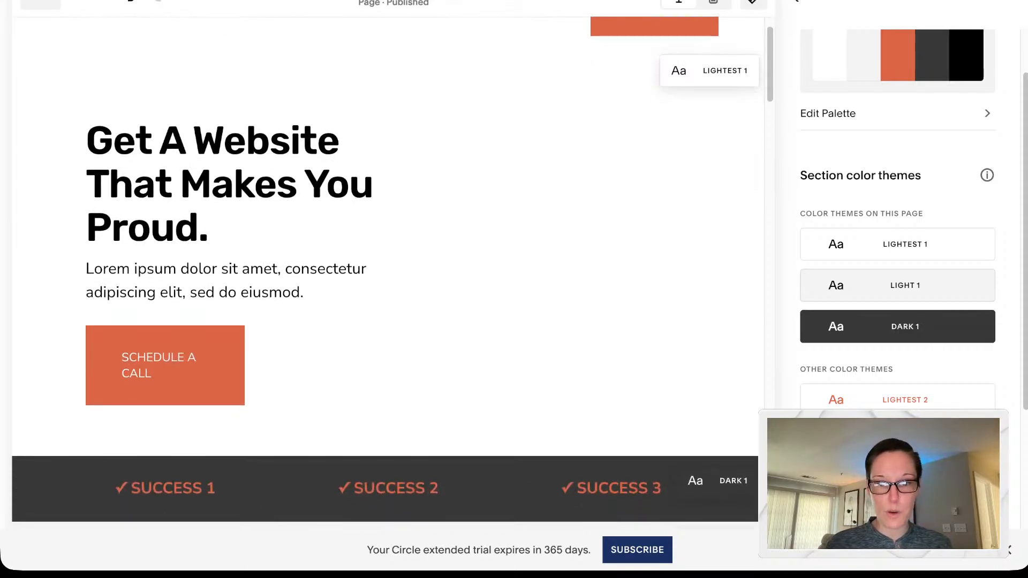
scroll(388, 283, down, 1)
scroll(388, 283, down, 1)
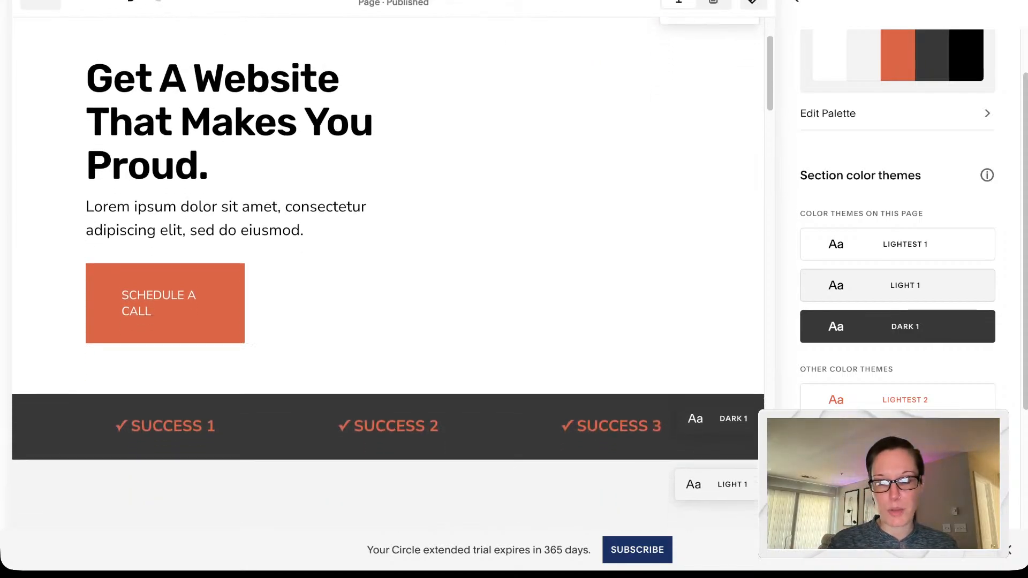
scroll(388, 282, down, 1)
scroll(388, 283, down, 15)
scroll(646, 410, down, 20)
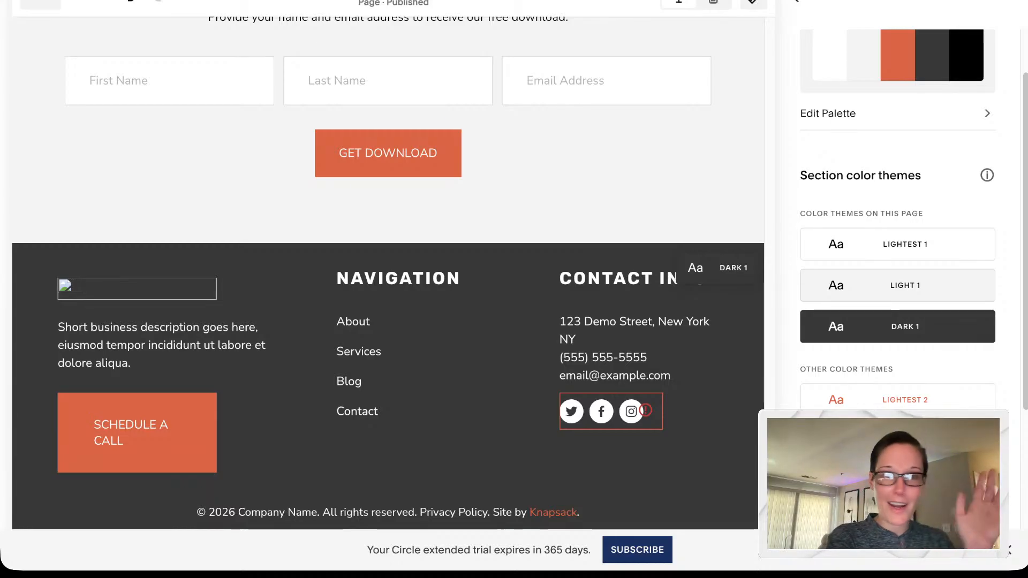
Step: Leave the site styles for the page editor and go back up to the hero section
click(797, 1)
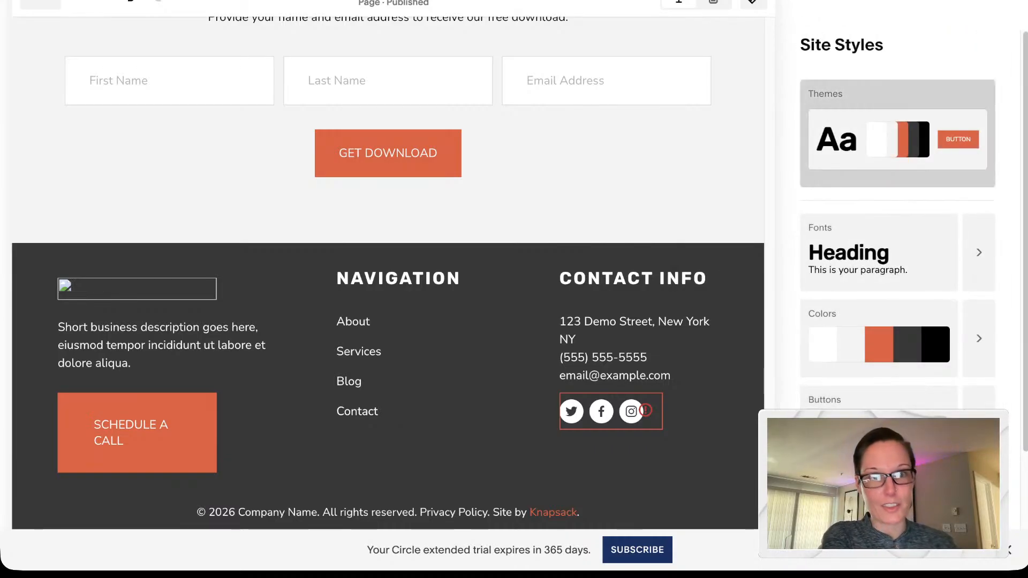
click(813, 1)
scroll(514, 289, up, 10)
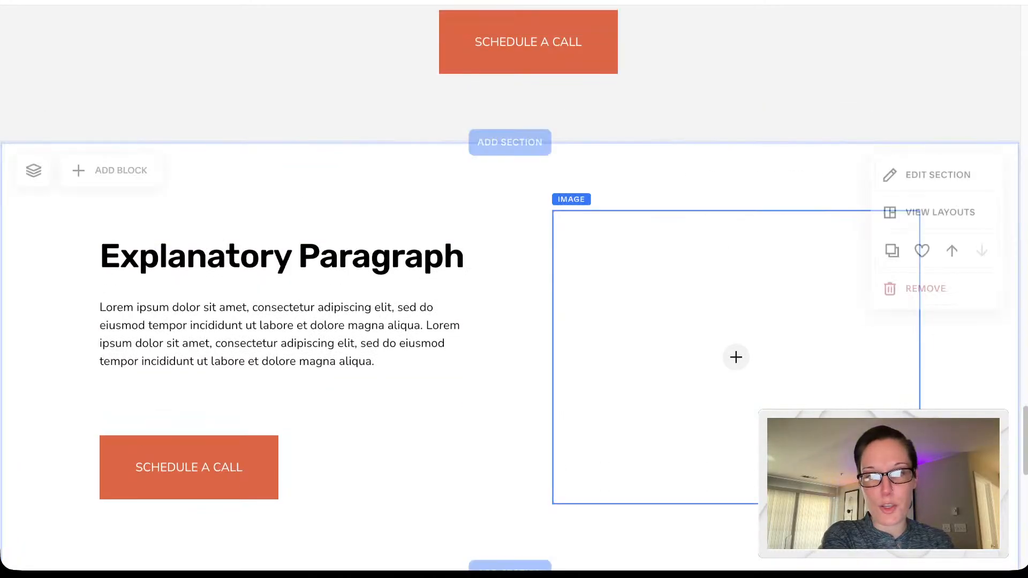
scroll(514, 289, up, 15)
scroll(514, 289, up, 3)
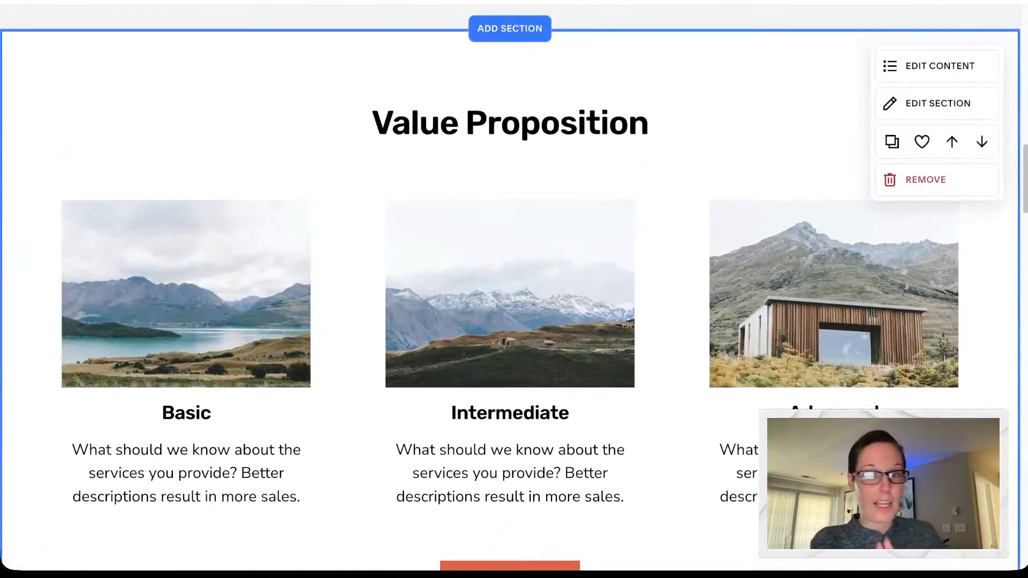
scroll(514, 289, up, 10)
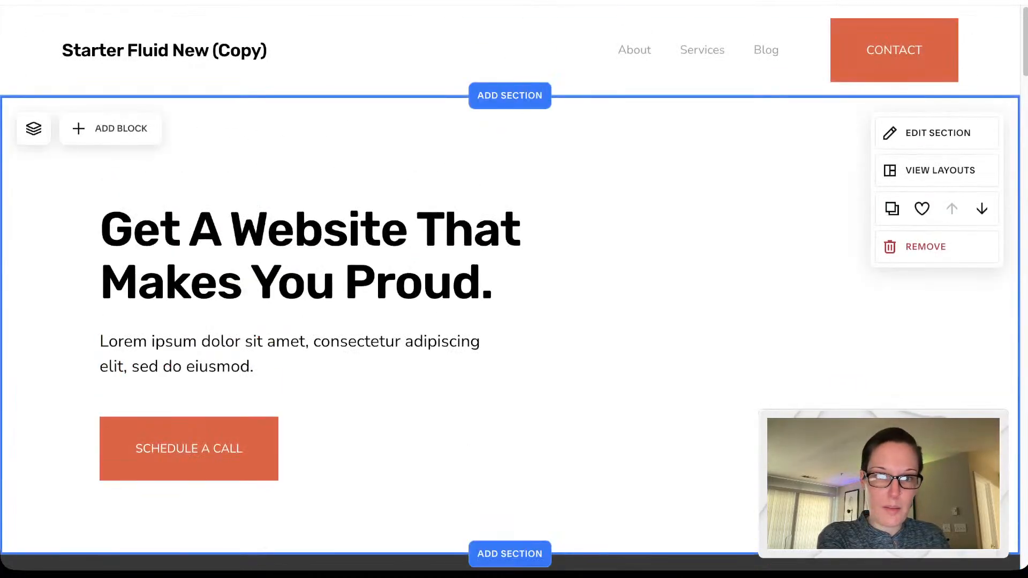
Step: Try the Light 1, Bright 2 and Dark 1 color themes on the hero section
scroll(937, 107, down, 1)
click(937, 78)
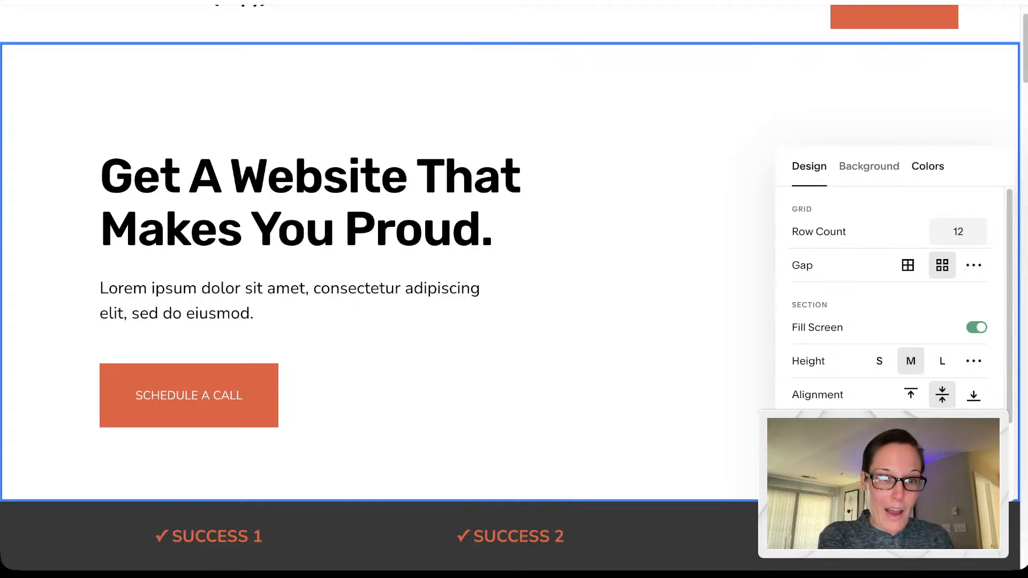
click(928, 166)
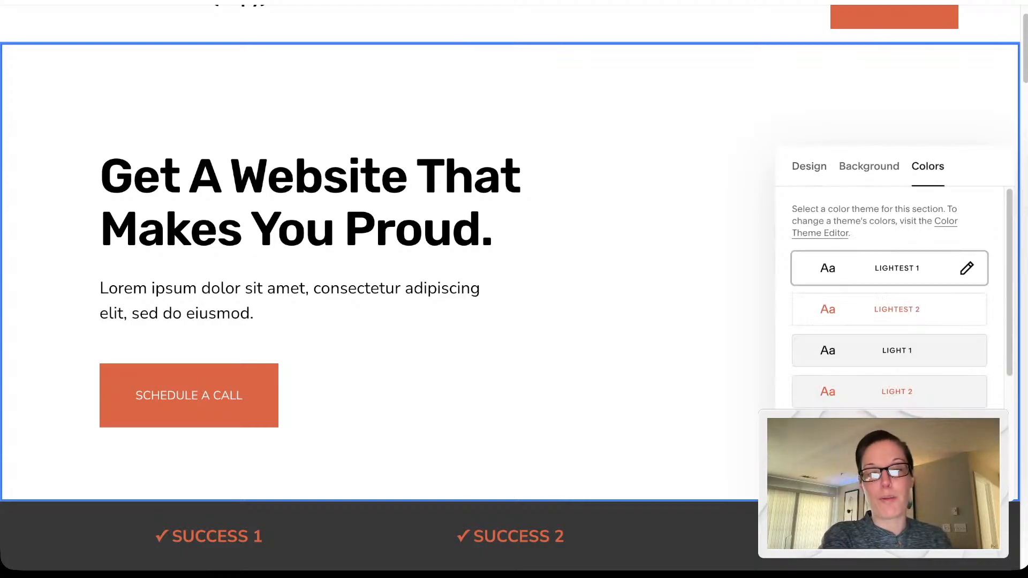
scroll(509, 289, down, 1)
scroll(889, 309, down, 1)
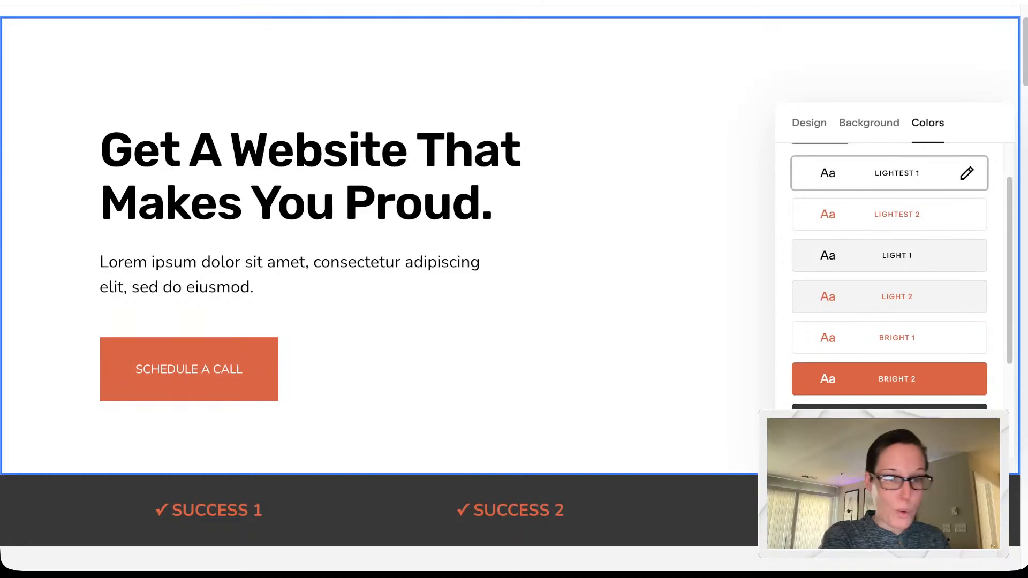
click(889, 256)
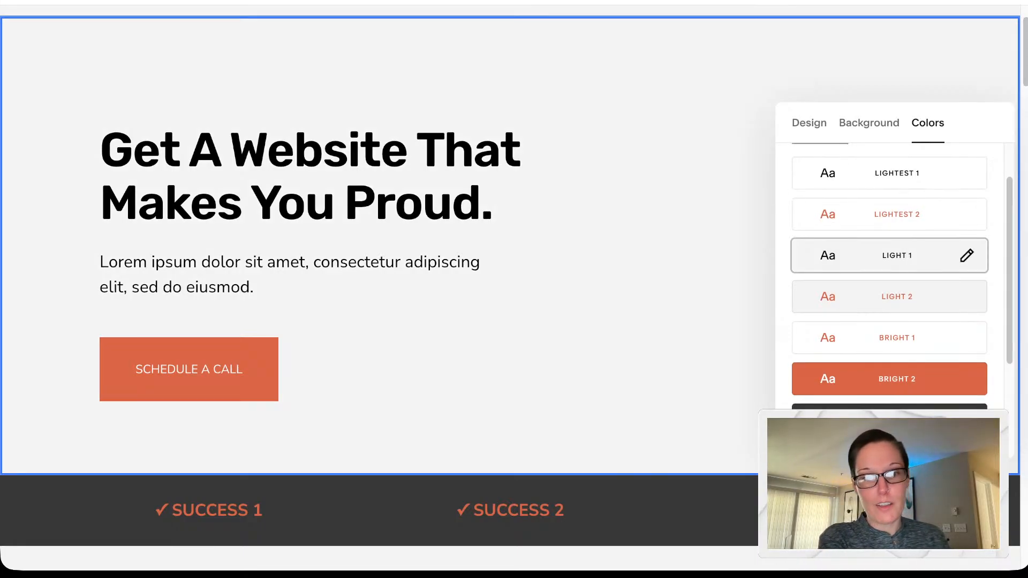
click(889, 378)
scroll(889, 379, down, 1)
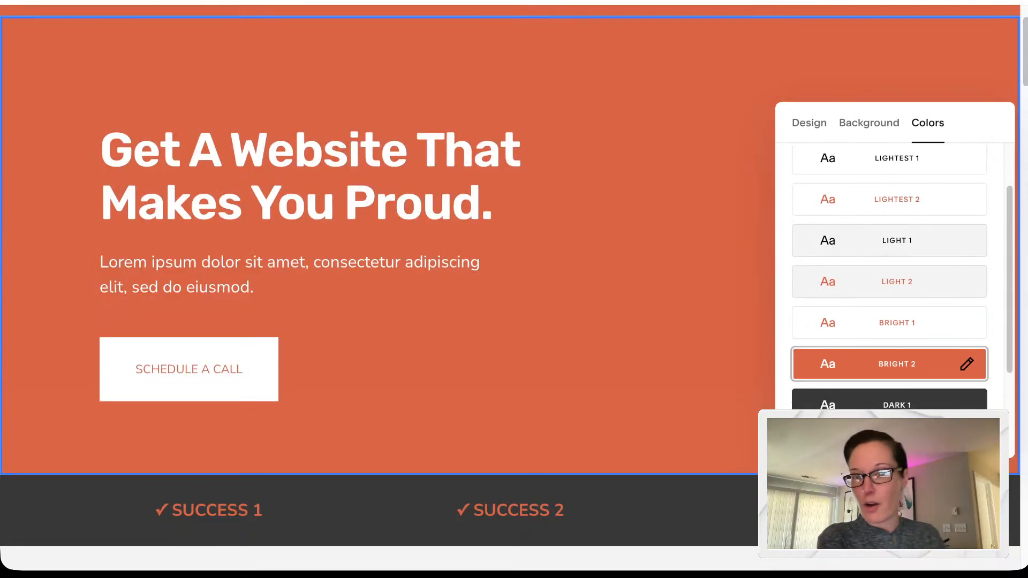
click(889, 404)
scroll(510, 289, up, 3)
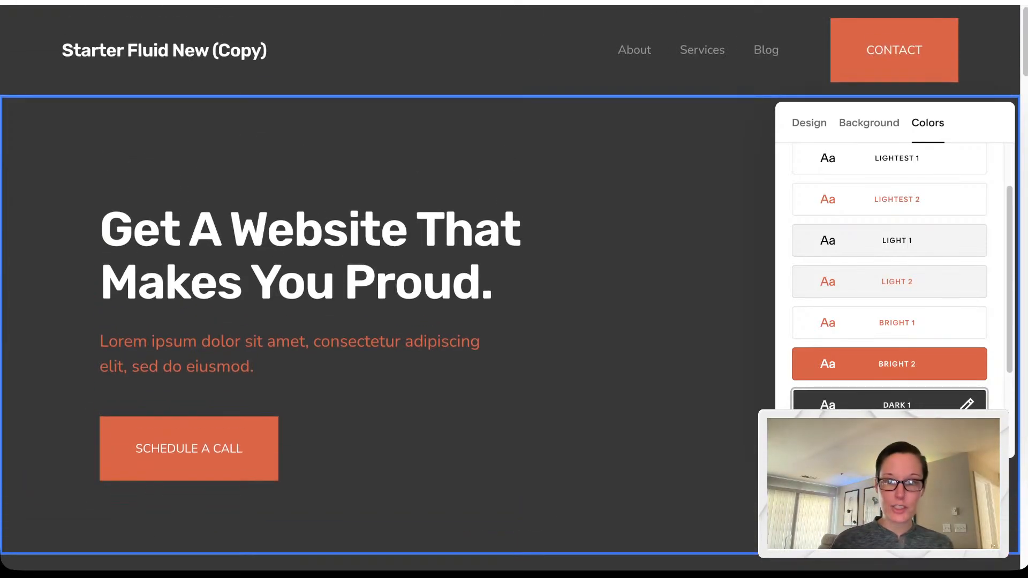
scroll(300, 310, down, 2)
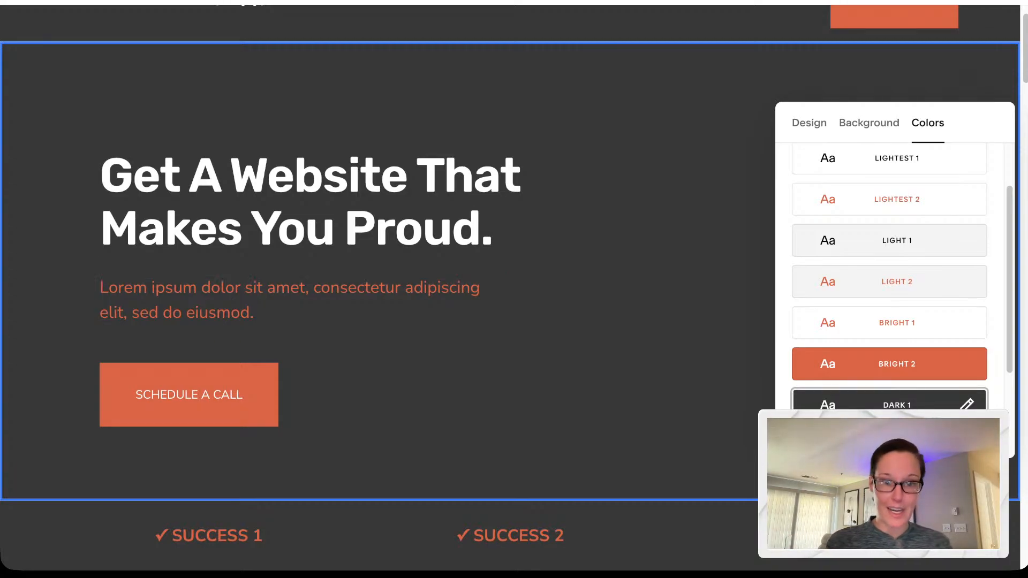
Step: Recolor the hero section's whole lorem ipsum paragraph with the palette's white
click(578, 316)
double_click(287, 288)
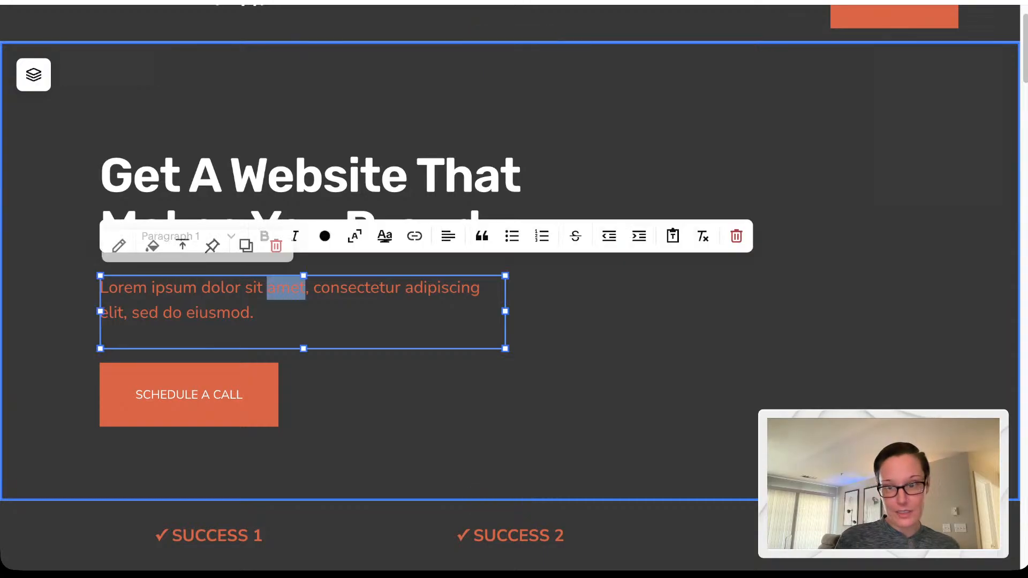
drag(254, 314, 101, 288)
click(324, 236)
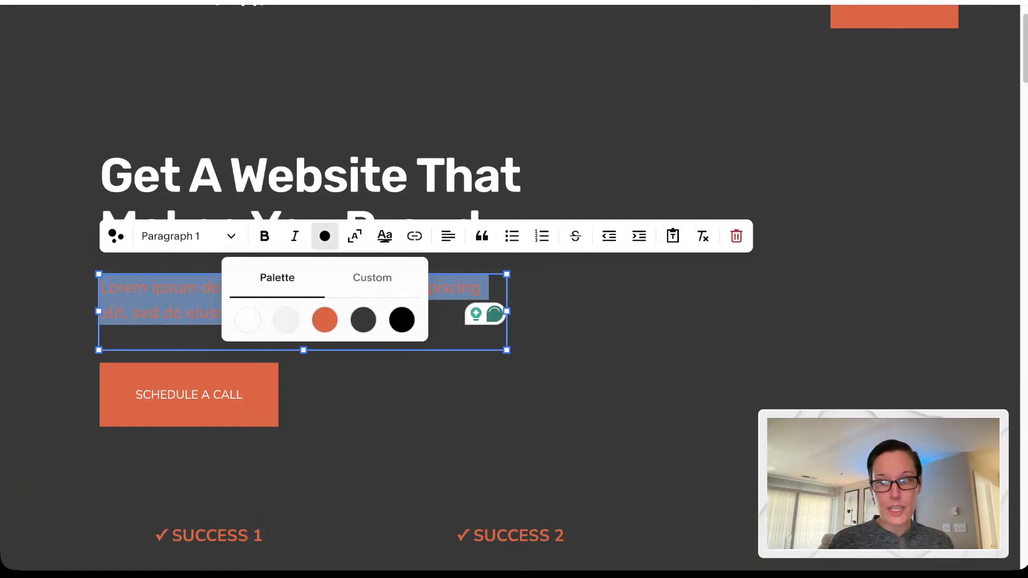
click(247, 320)
click(599, 316)
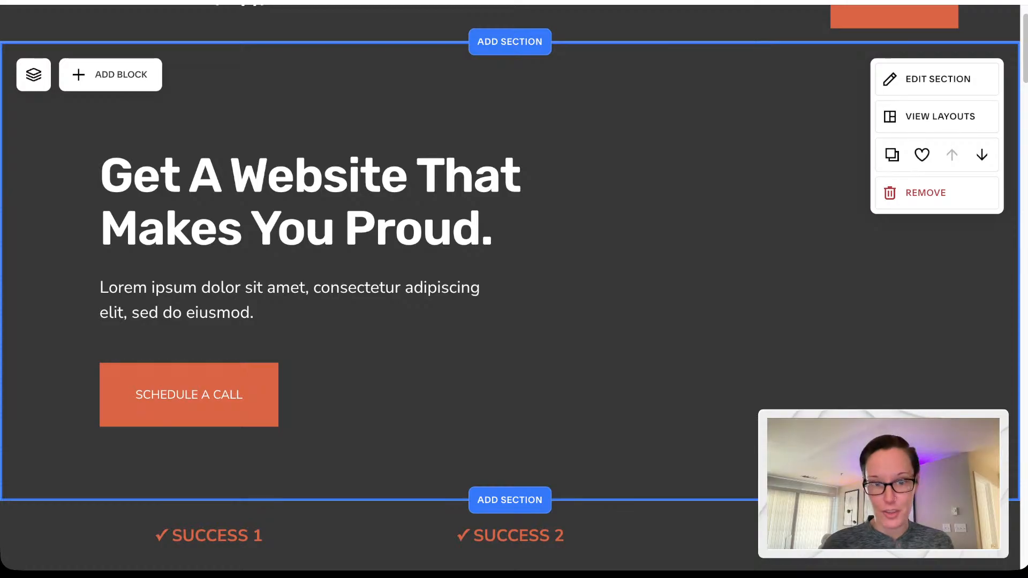
Step: Try the Bright 1 and Dark 1 color themes on the hero section, and set it back to Lightest 1
click(936, 79)
click(927, 168)
scroll(890, 300, down, 3)
click(888, 300)
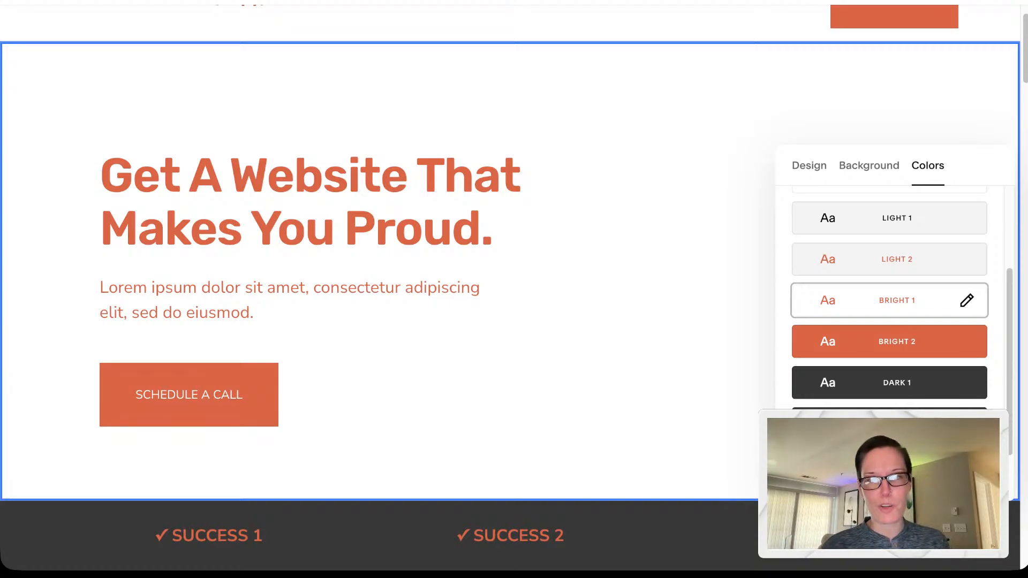
click(889, 383)
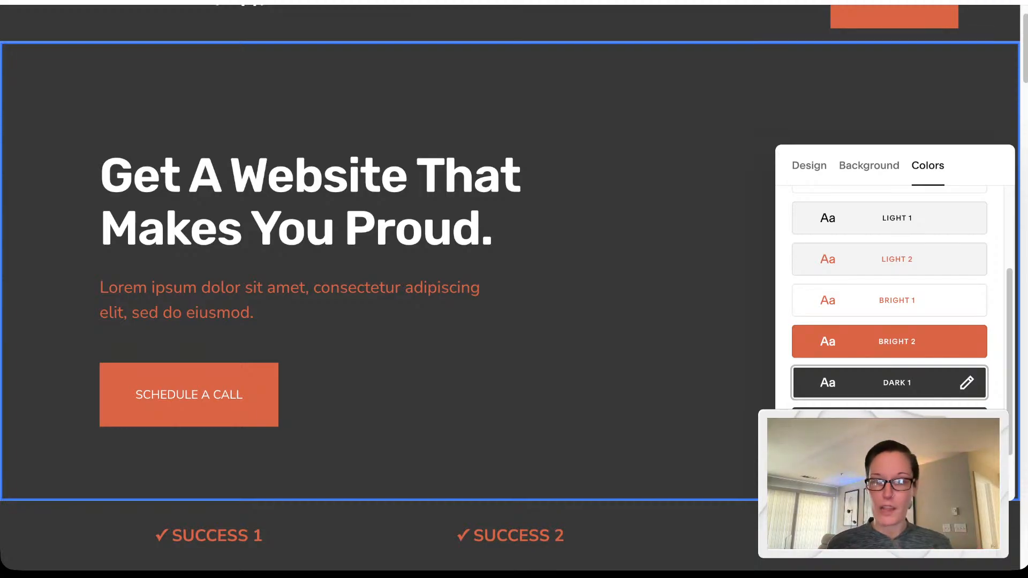
scroll(889, 300, up, 3)
click(889, 267)
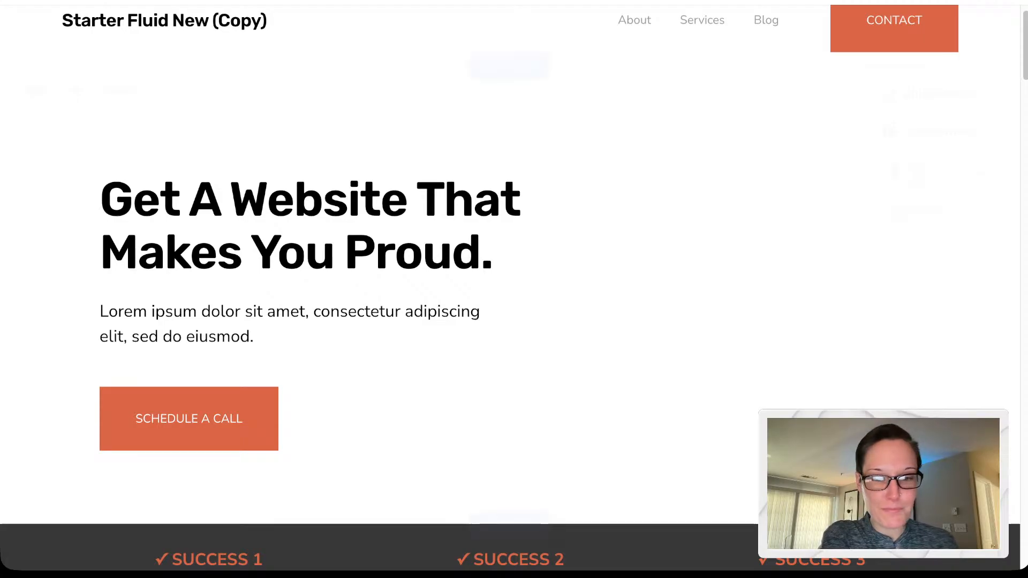
Step: Open the button settings in the site styles and look over the available button packs
scroll(514, 289, down, 1)
scroll(514, 289, up, 2)
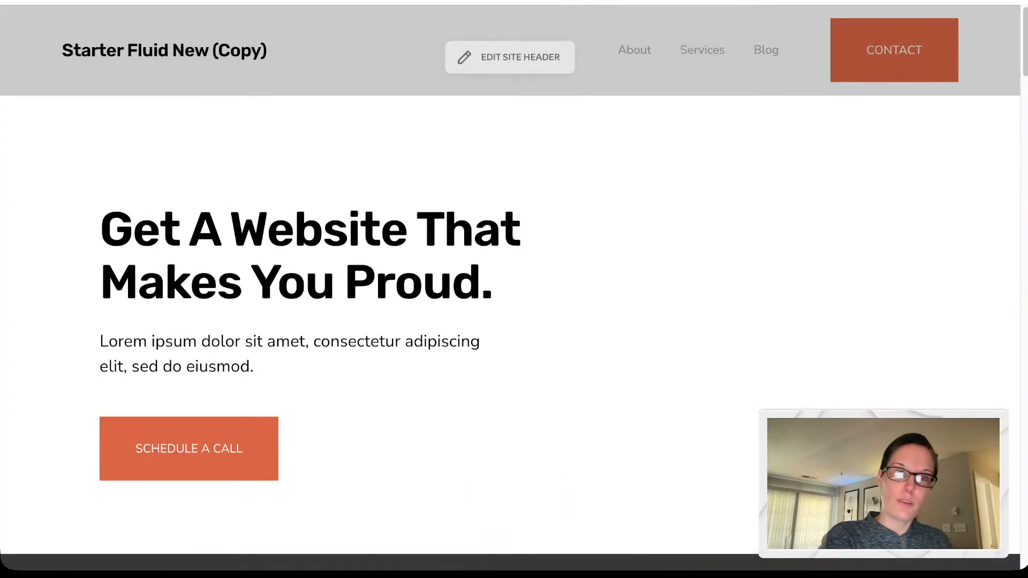
click(1004, 1)
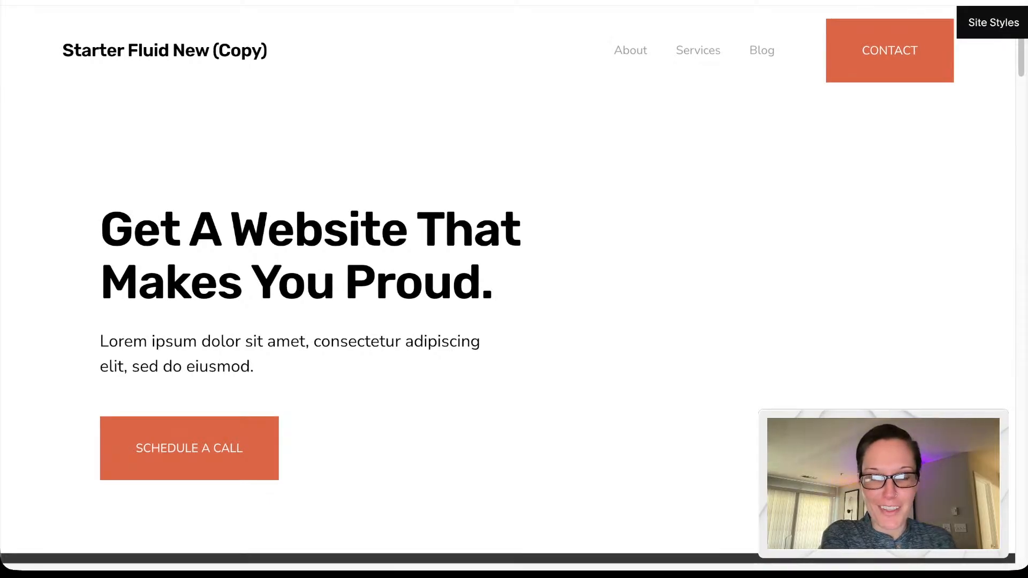
scroll(878, 348, down, 2)
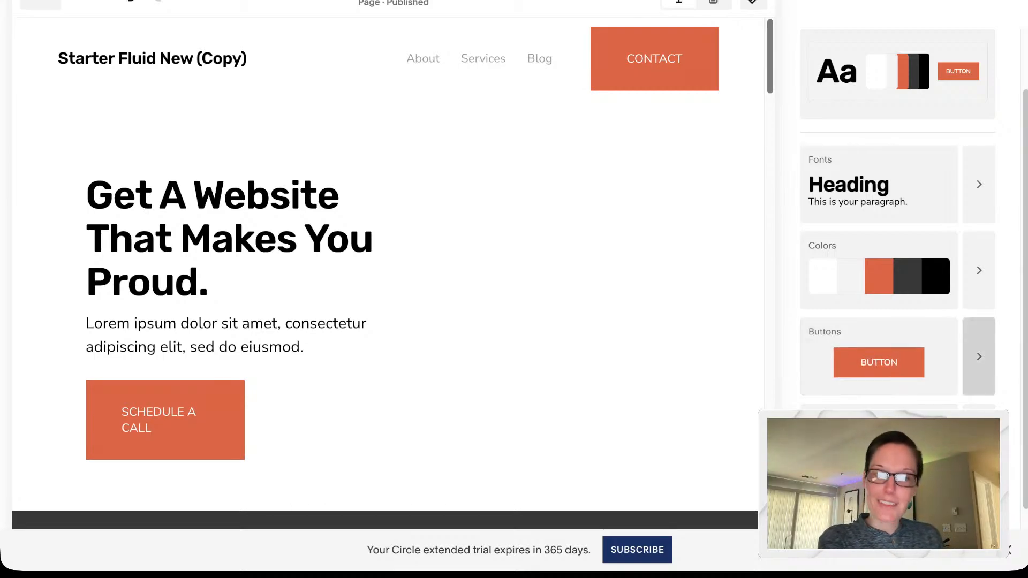
click(979, 356)
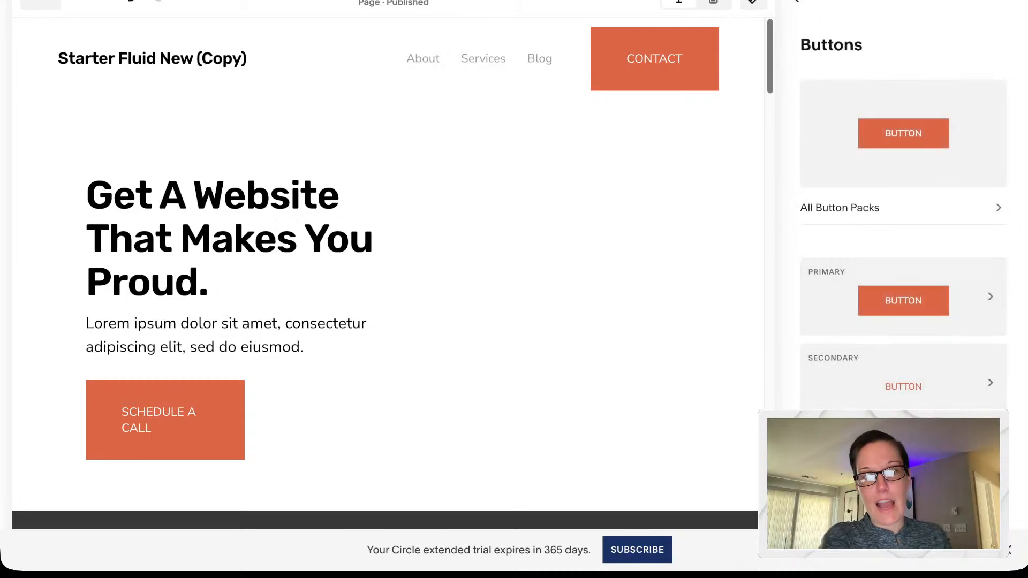
click(904, 208)
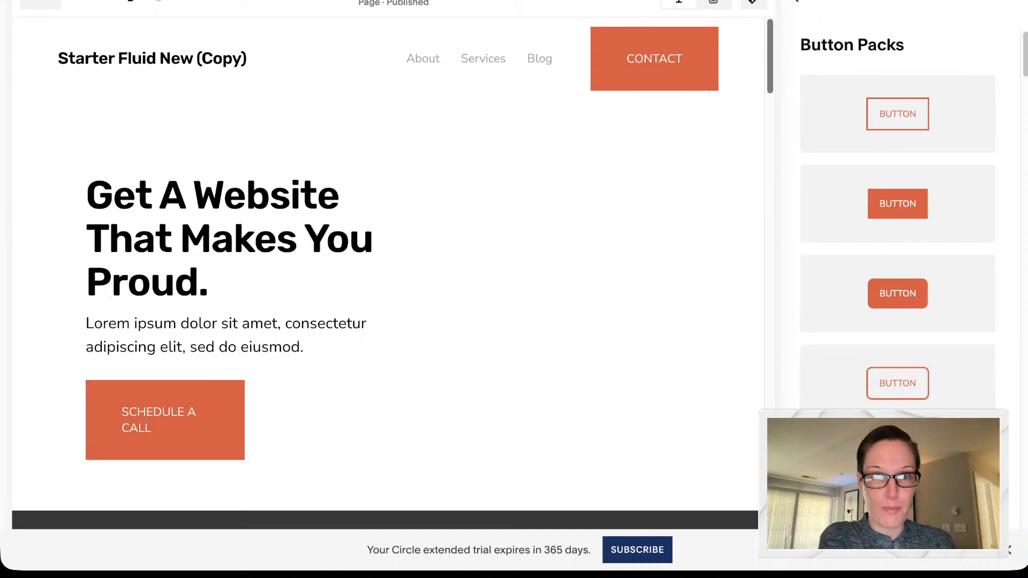
click(794, 1)
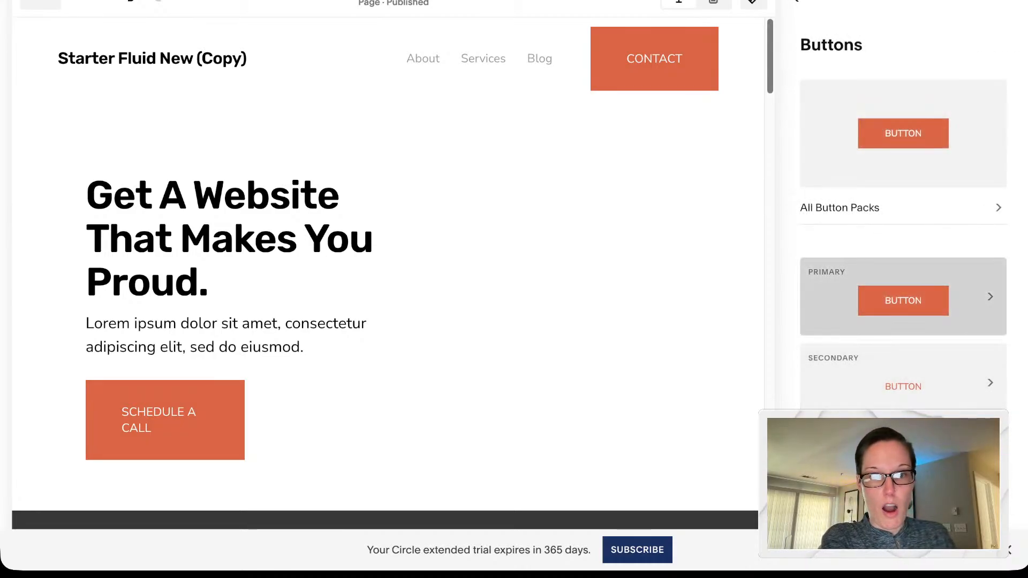
Step: Compare the M padding on the primary button style and set its padding to S
click(910, 296)
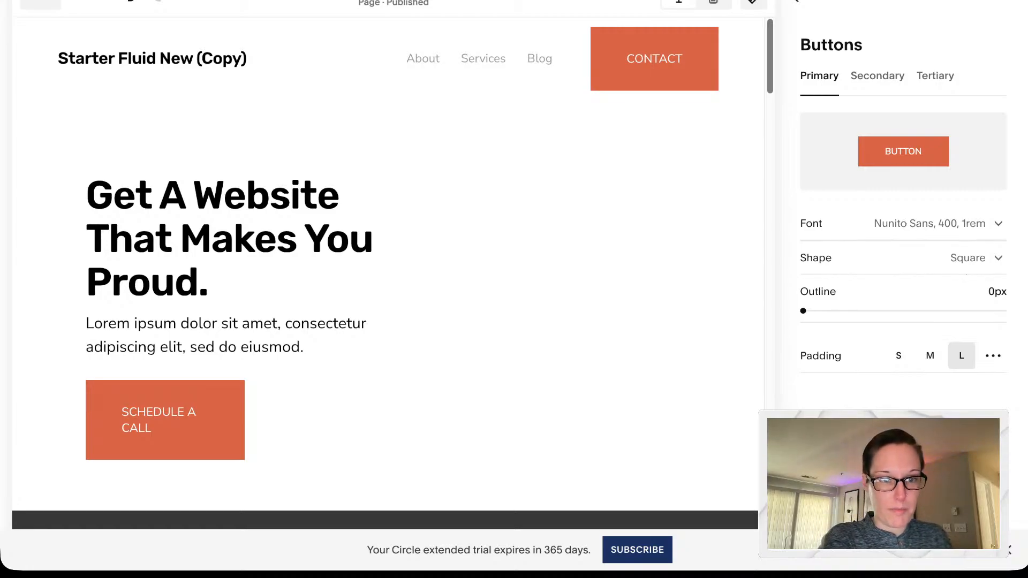
click(930, 355)
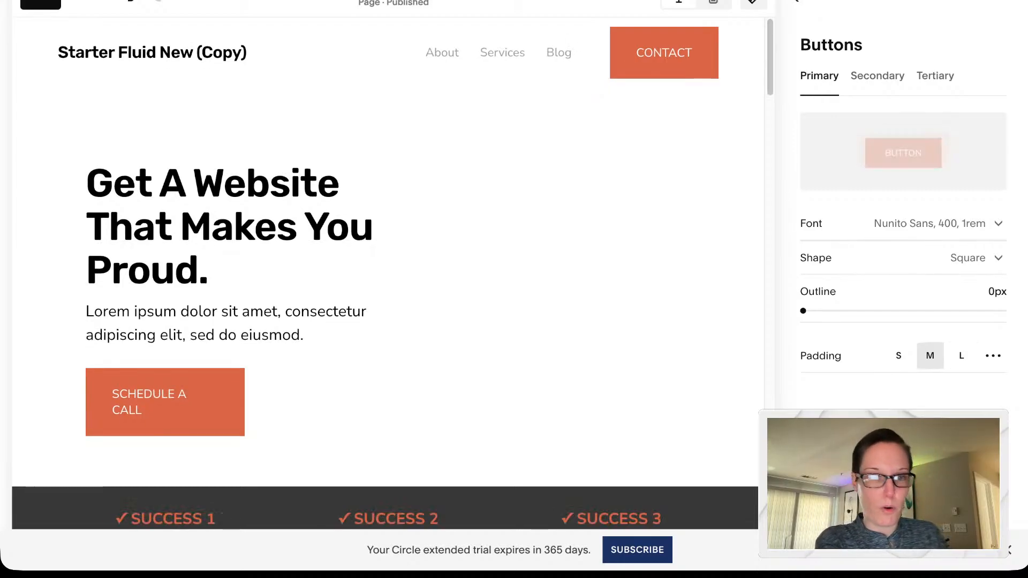
click(898, 355)
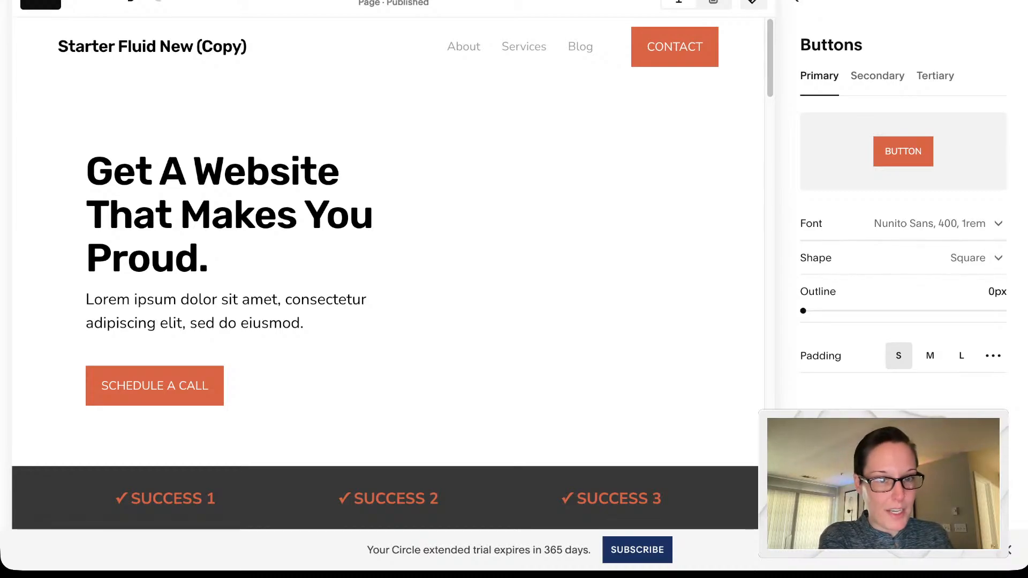
Step: Try weights 600 and 800 for the primary button's Nunito Sans font and settle on 700
click(998, 224)
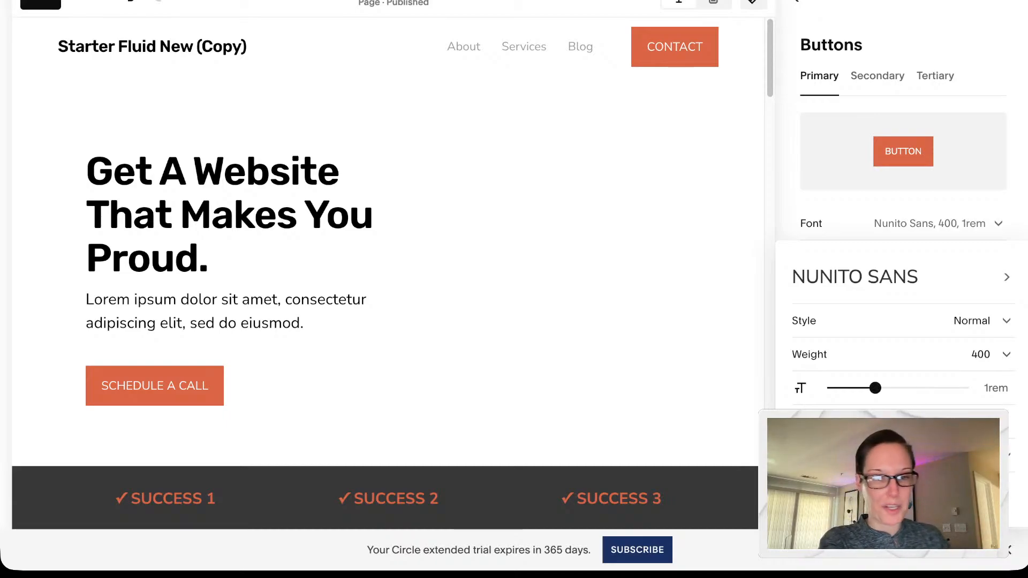
click(990, 355)
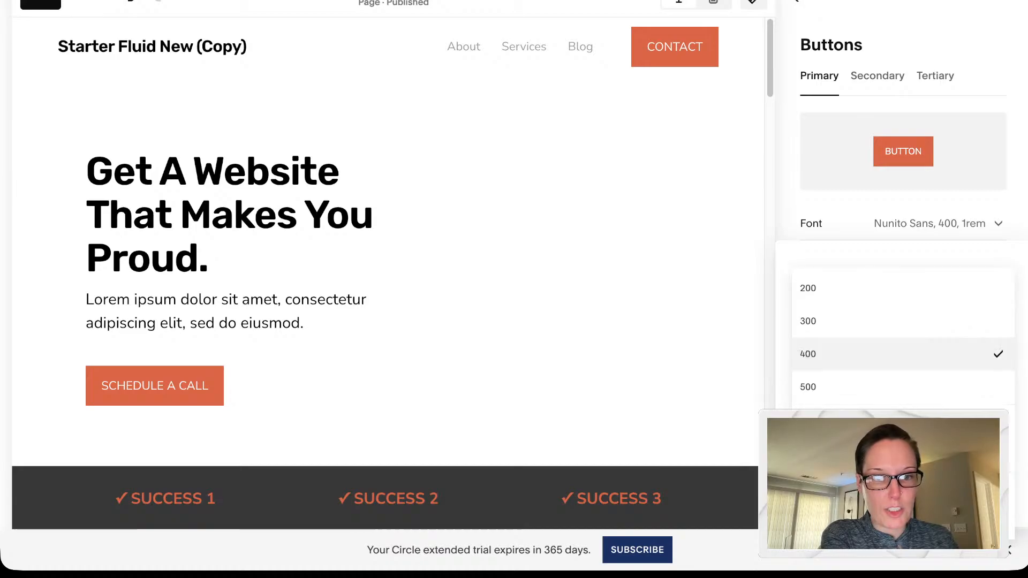
click(985, 421)
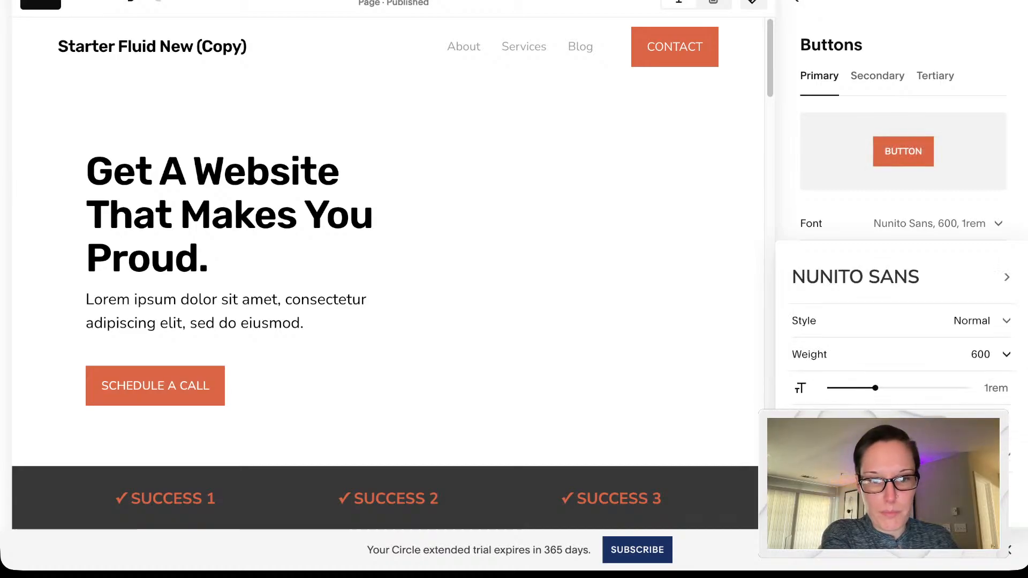
click(990, 354)
click(985, 421)
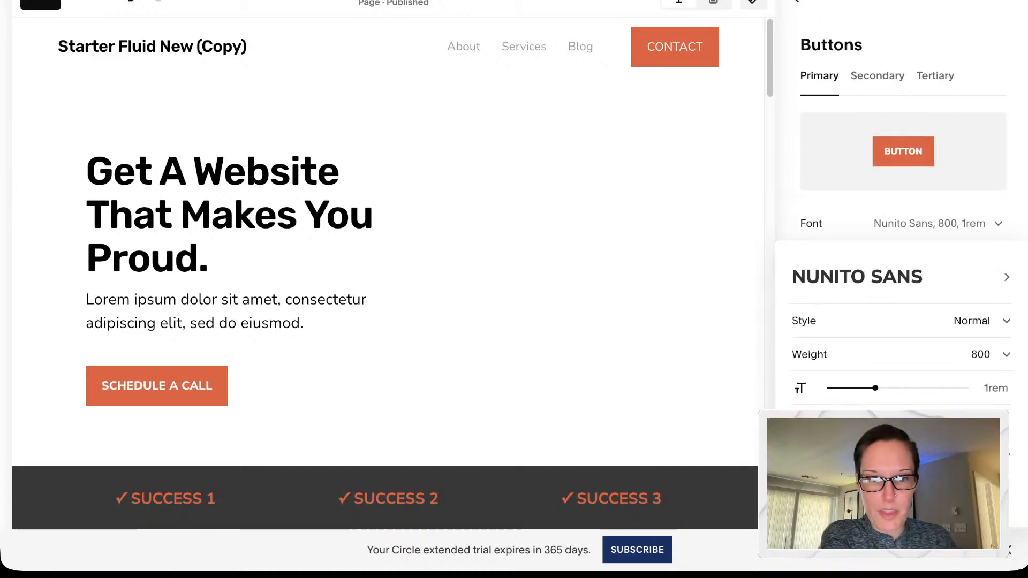
click(991, 355)
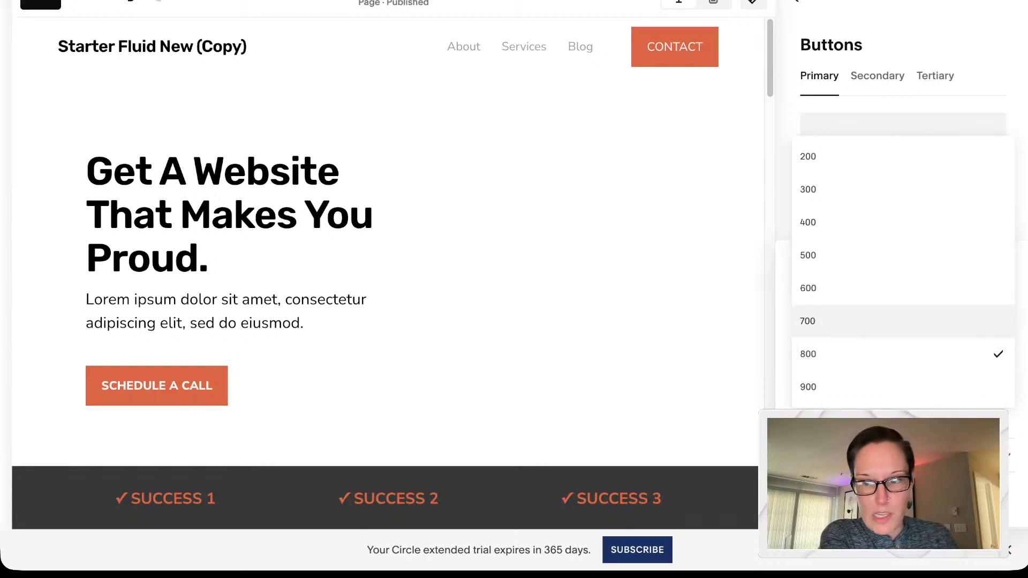
click(985, 319)
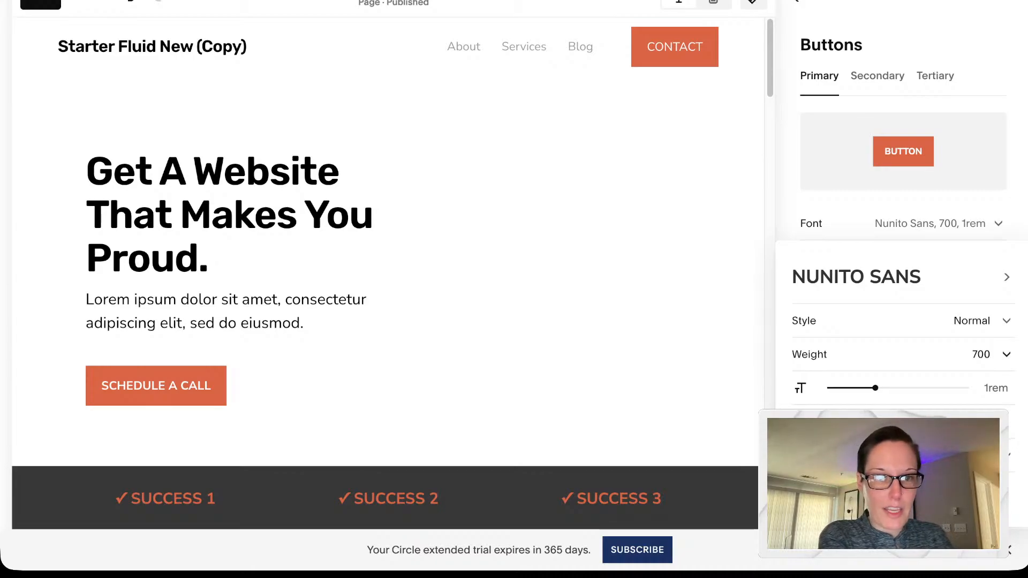
click(937, 223)
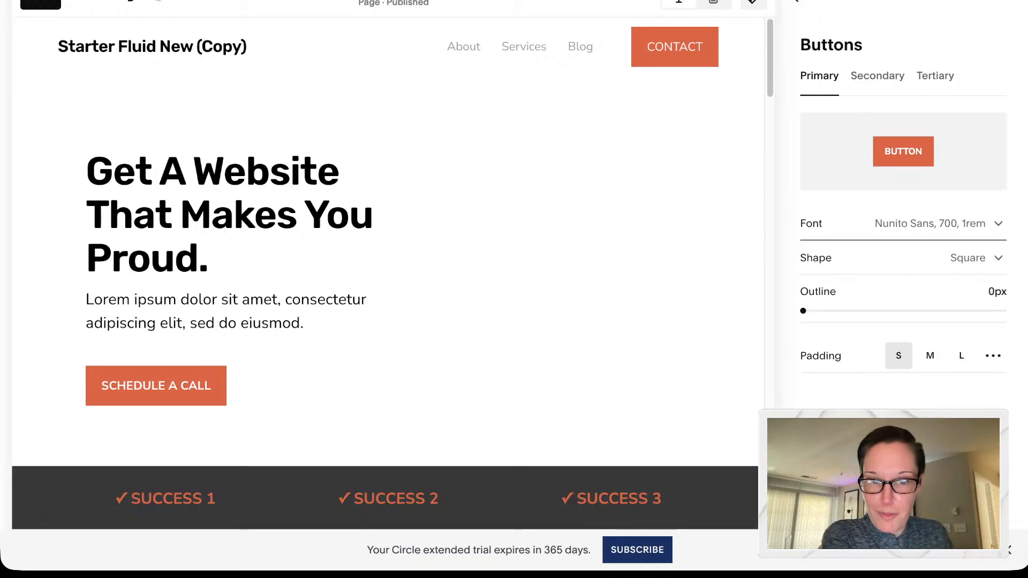
Step: Give the primary button a filled shape with slightly rounded custom corners and return to the Buttons overview
click(976, 258)
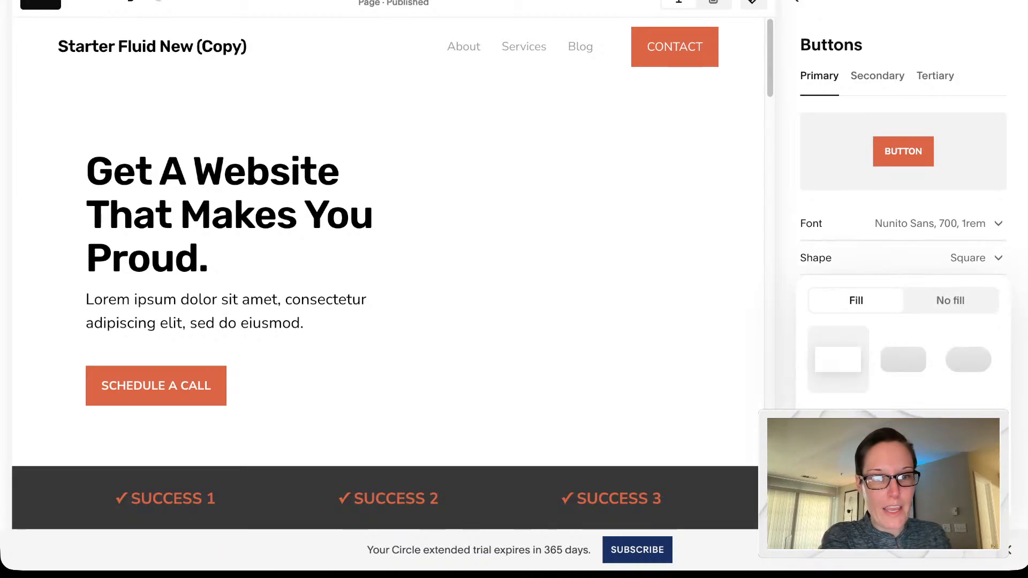
click(903, 360)
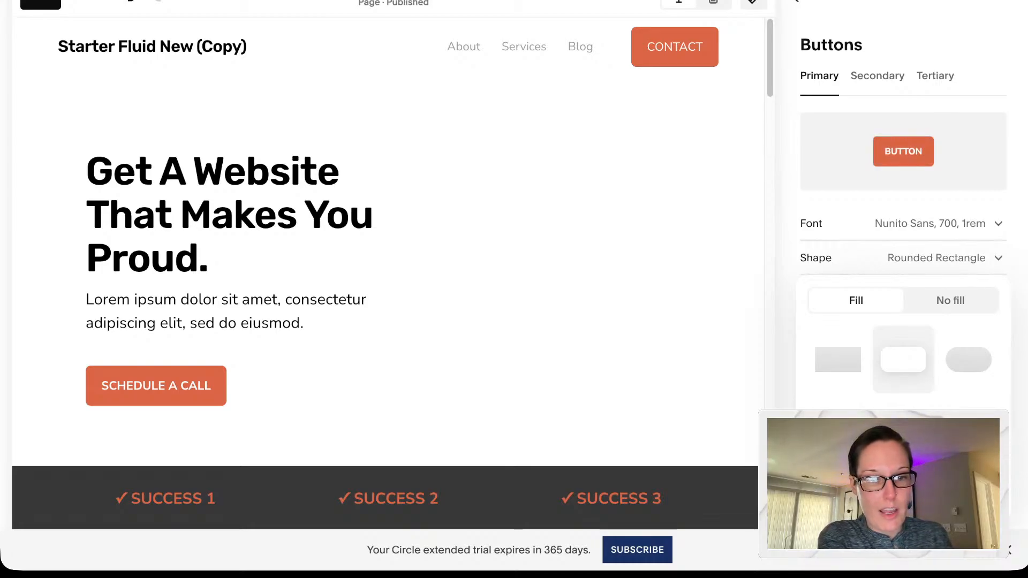
click(969, 435)
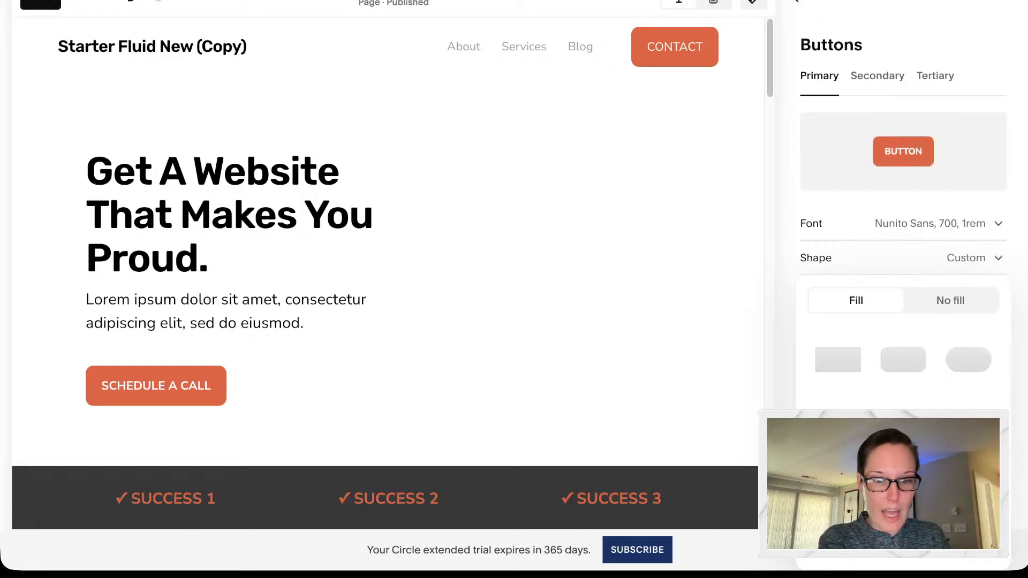
key(Tab)
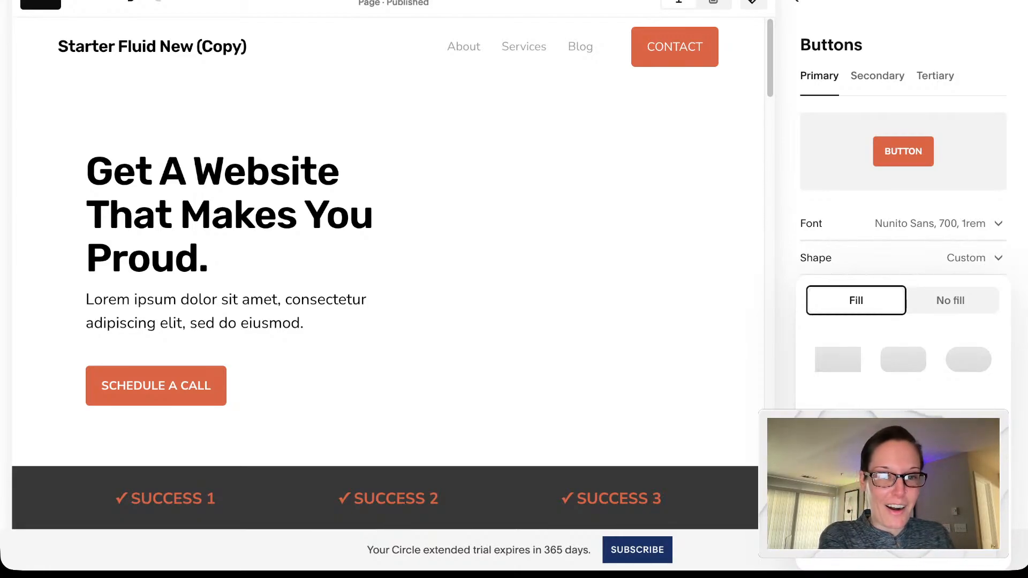
key(Escape)
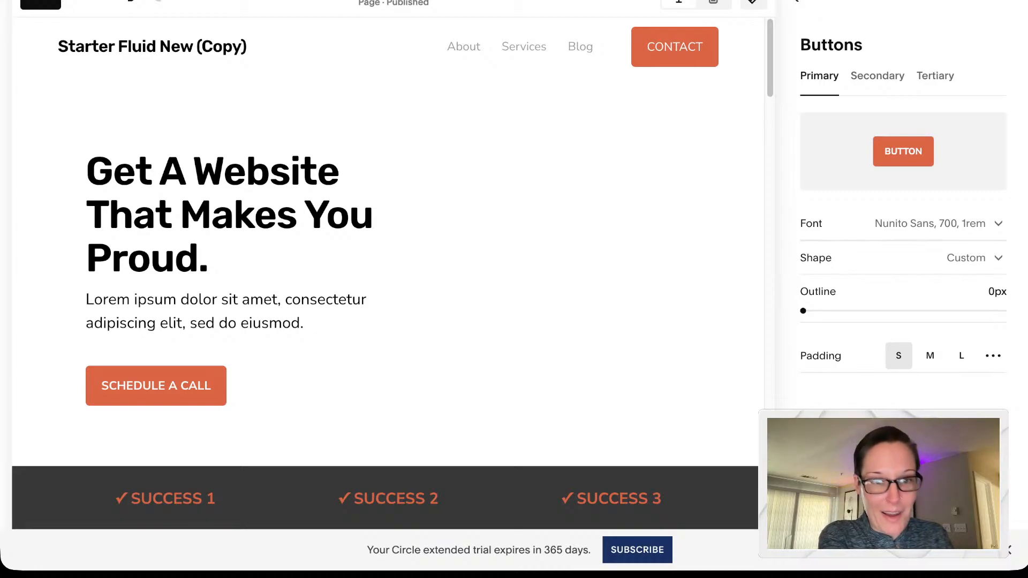
click(796, 1)
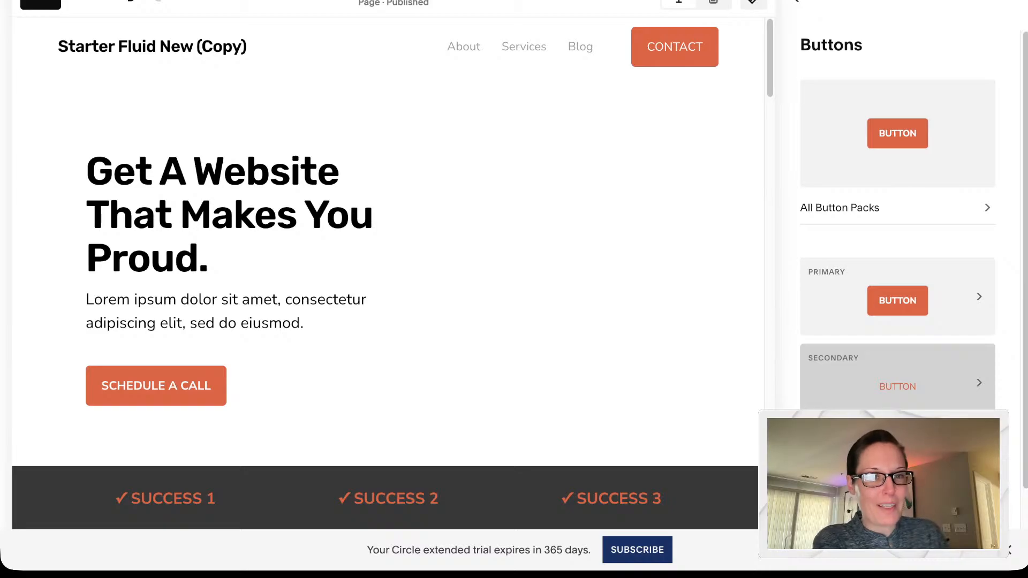
Step: Give the secondary button style an unfilled rounded rectangle shape
click(897, 376)
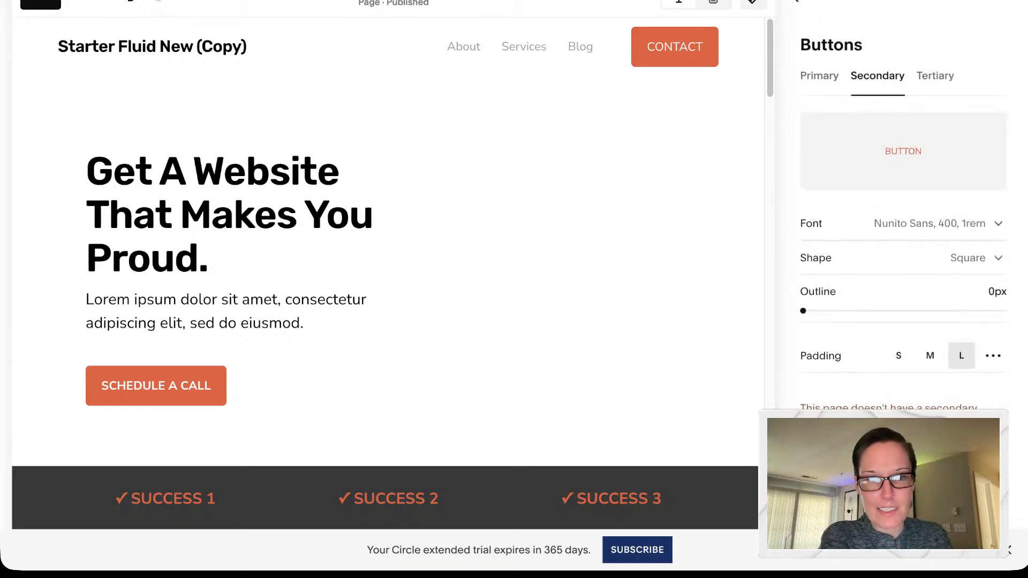
click(968, 258)
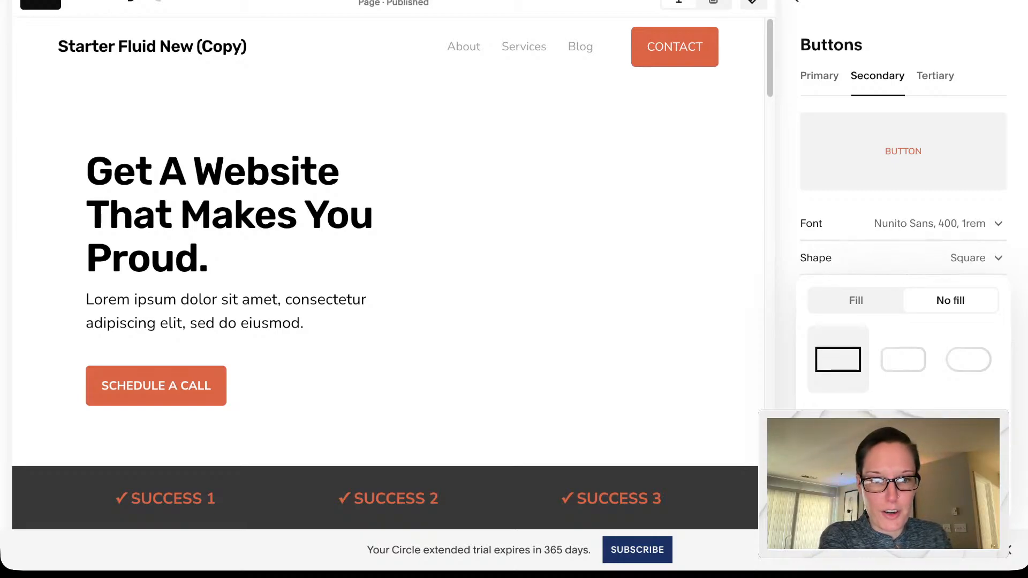
click(904, 359)
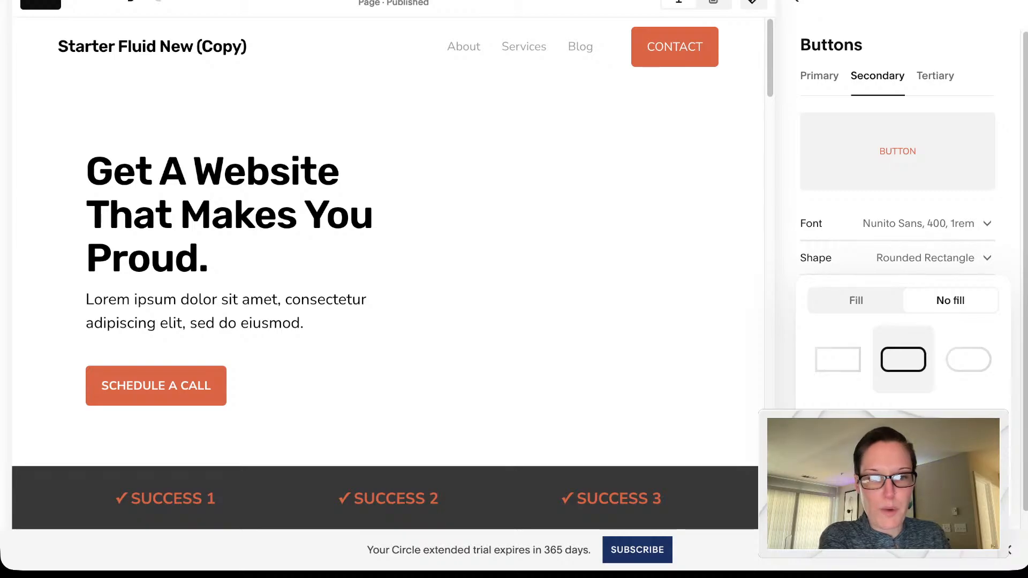
click(934, 258)
Step: Set the secondary button's font weight to 700 and its padding to S, and return to the Buttons overview
click(926, 224)
click(976, 354)
click(942, 454)
click(926, 224)
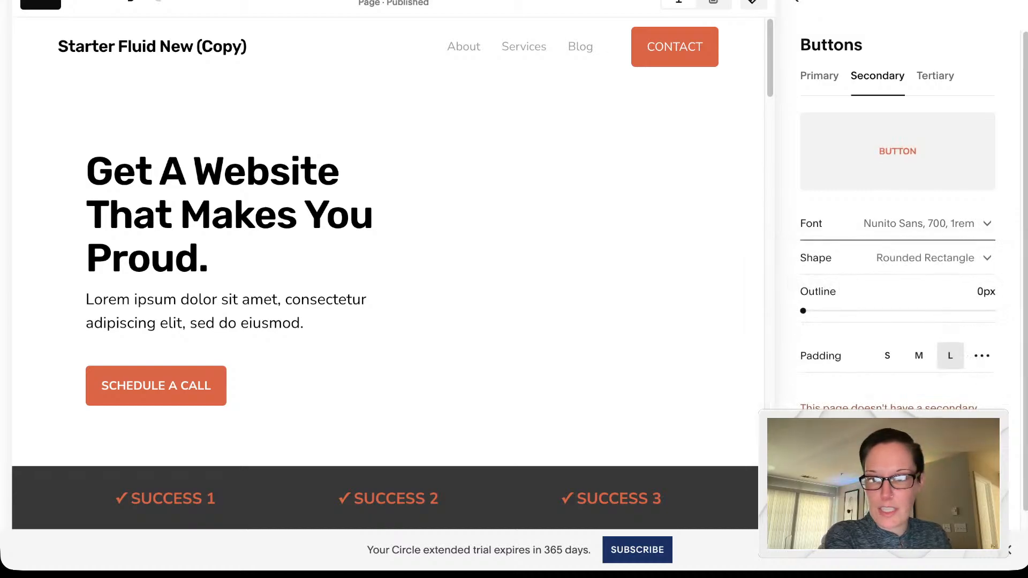
scroll(897, 267, down, 1)
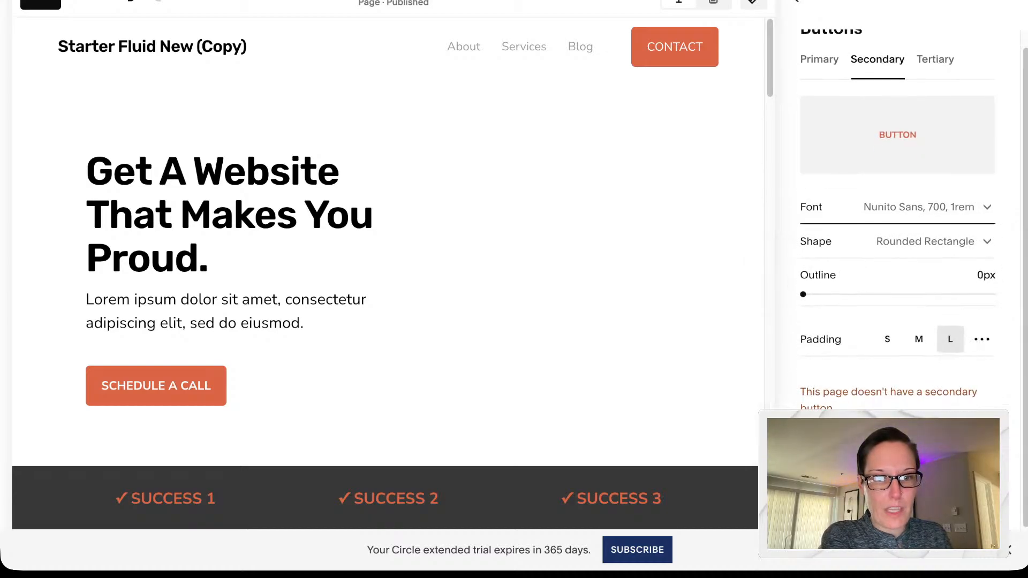
scroll(897, 267, up, 1)
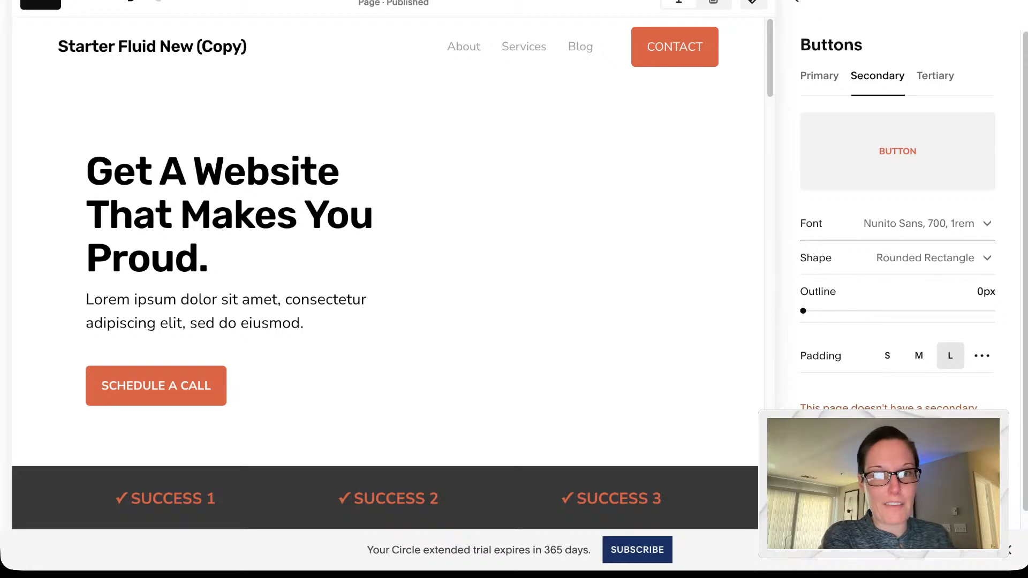
click(794, 1)
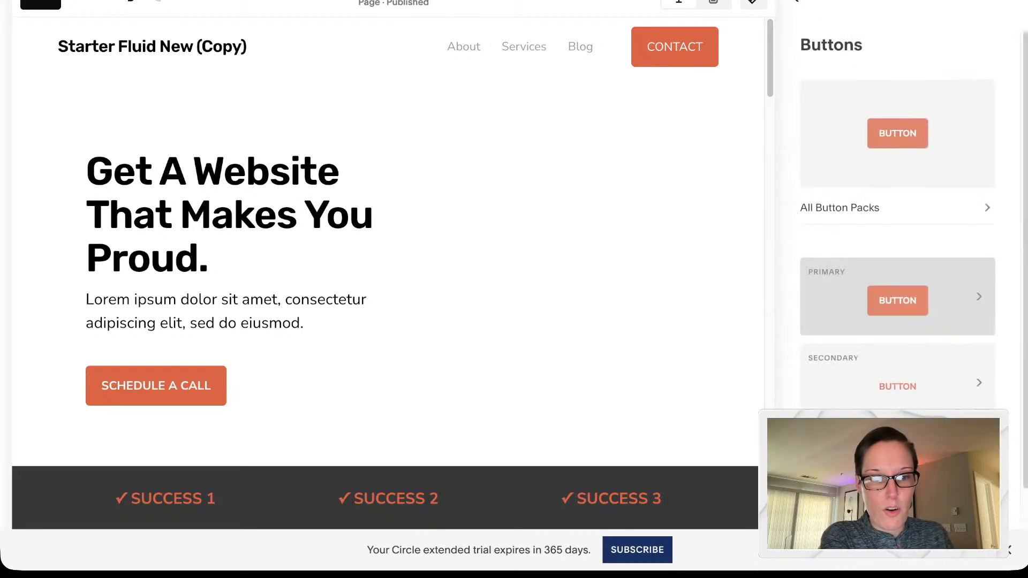
Step: Set the tertiary button style's font weight to 700 and its padding to S
scroll(898, 401, down, 1)
click(897, 423)
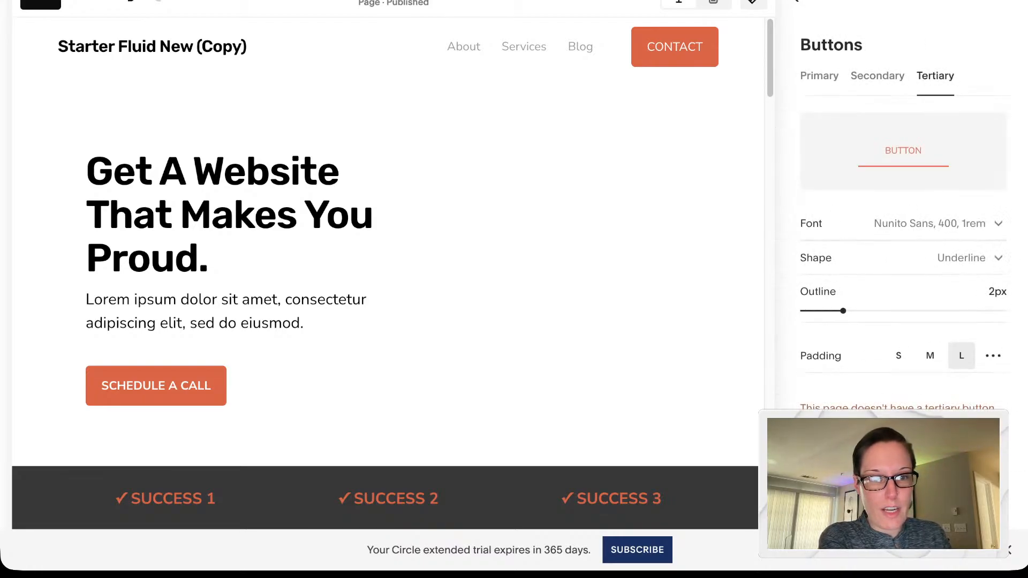
click(937, 224)
click(979, 355)
click(980, 452)
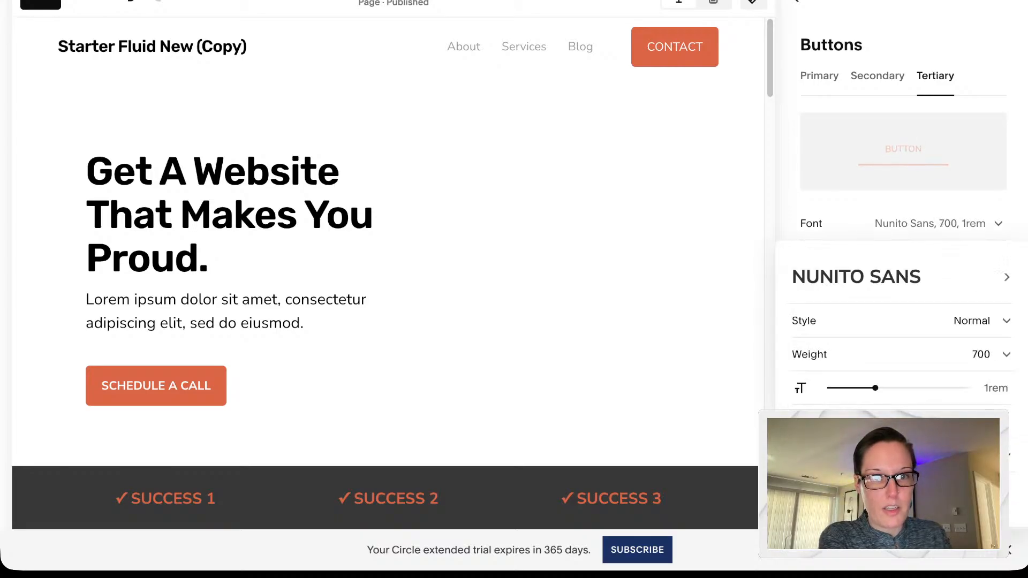
click(937, 223)
click(888, 356)
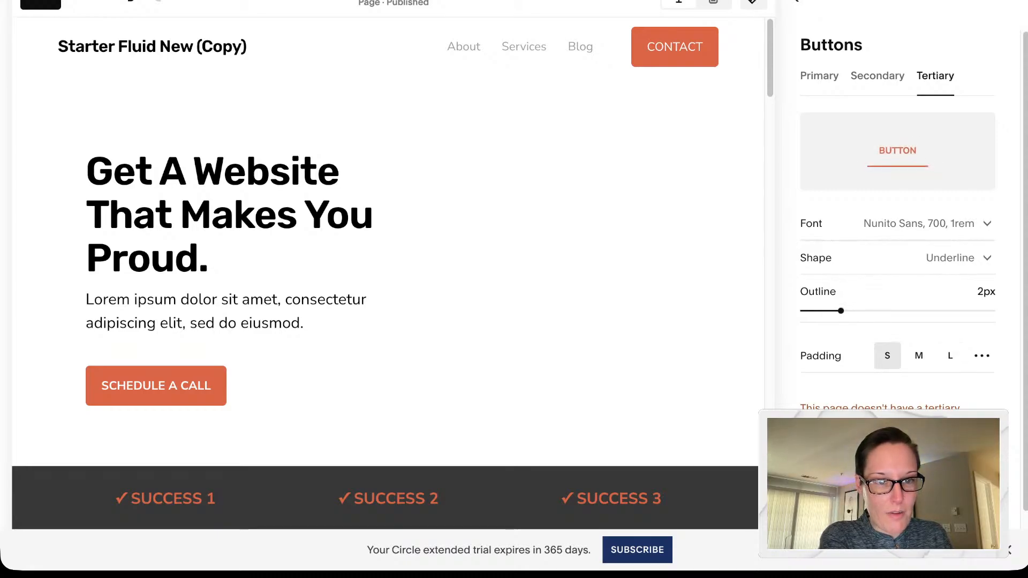
Step: Check the tertiary button's shape options and the secondary button's settings, and go back to the Buttons overview
click(959, 258)
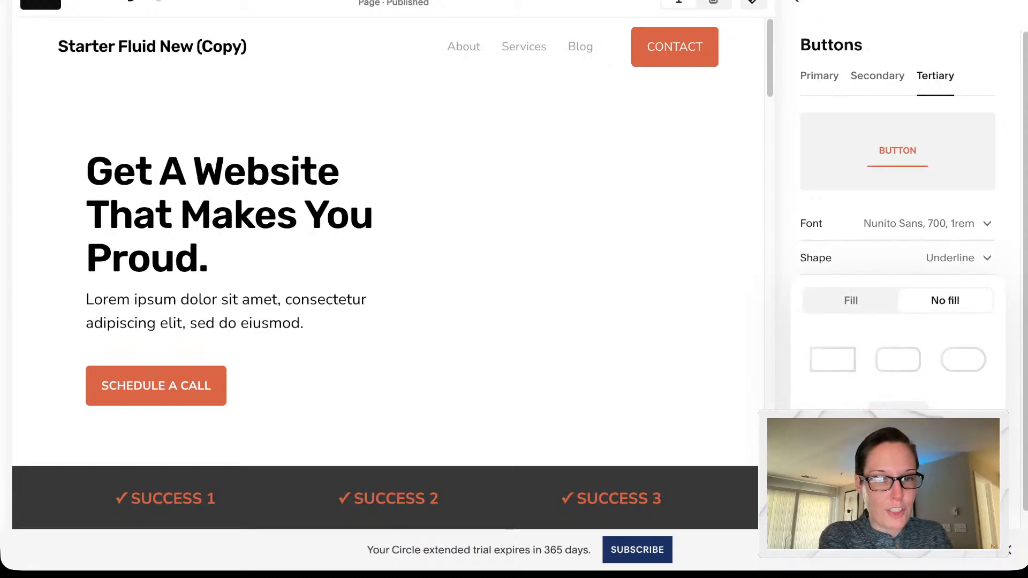
click(958, 258)
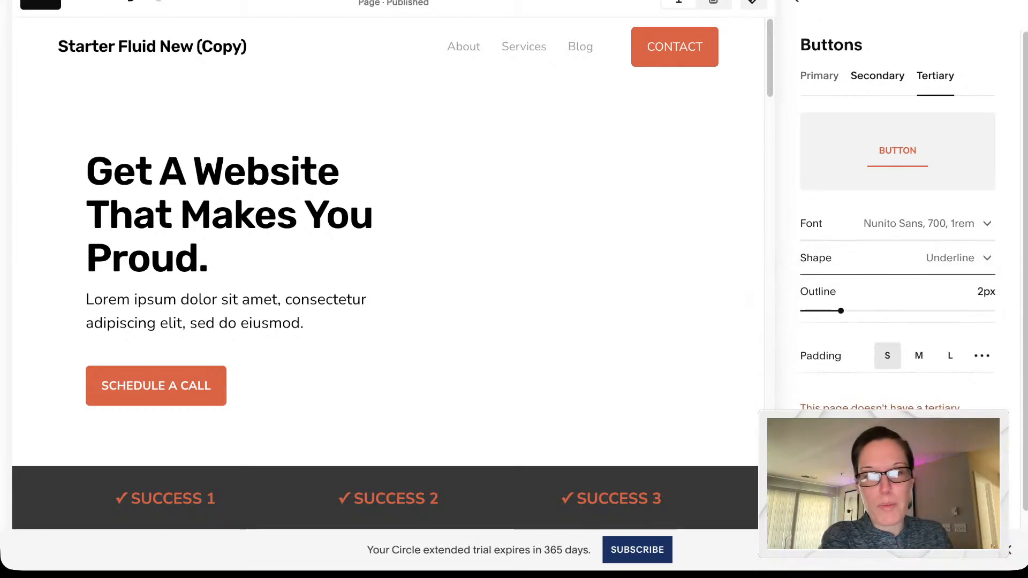
click(877, 75)
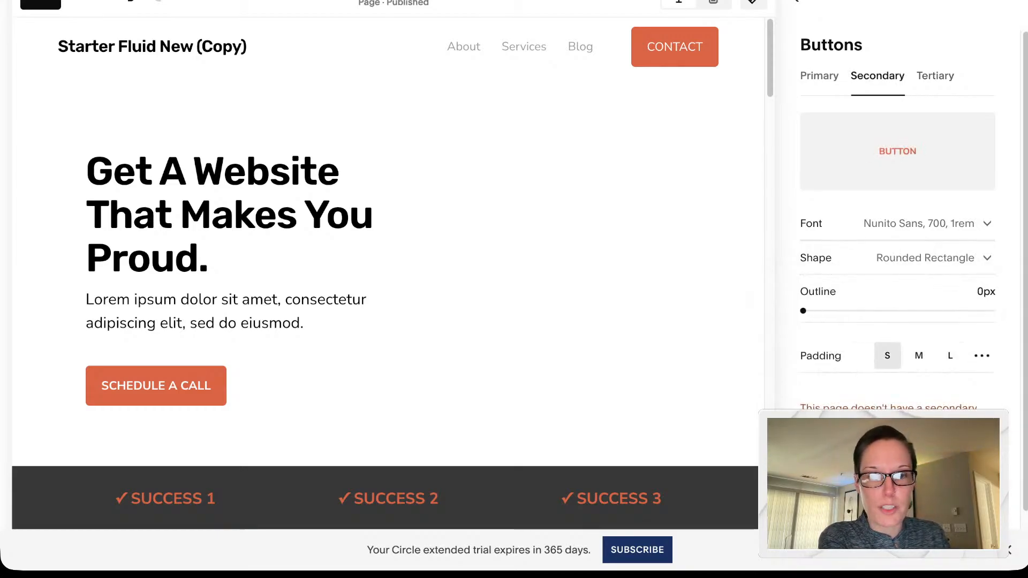
click(794, 2)
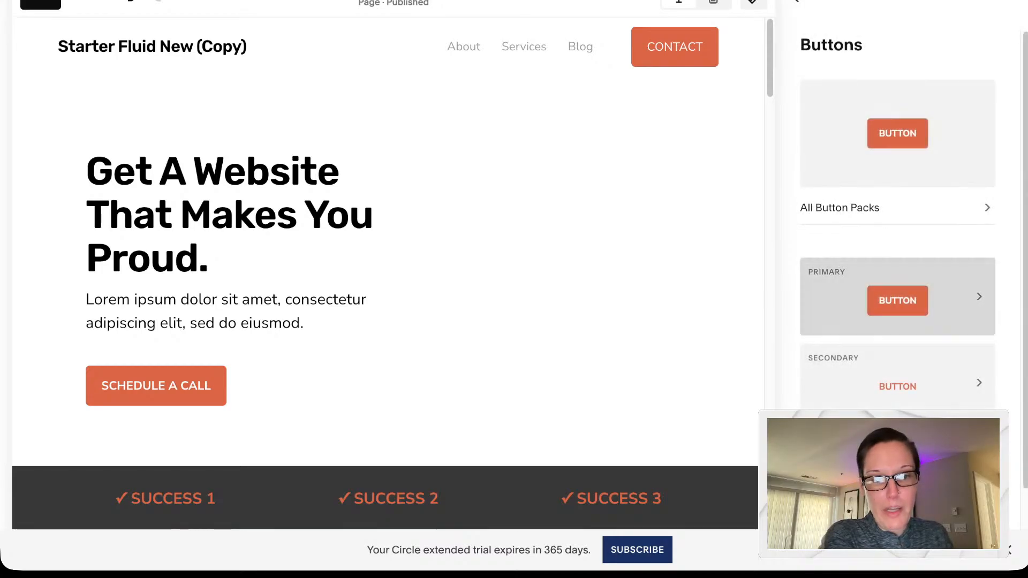
Step: Review the restyled buttons down the page, return to the site styles overview and save the changes
scroll(897, 322, down, 1)
scroll(388, 267, down, 15)
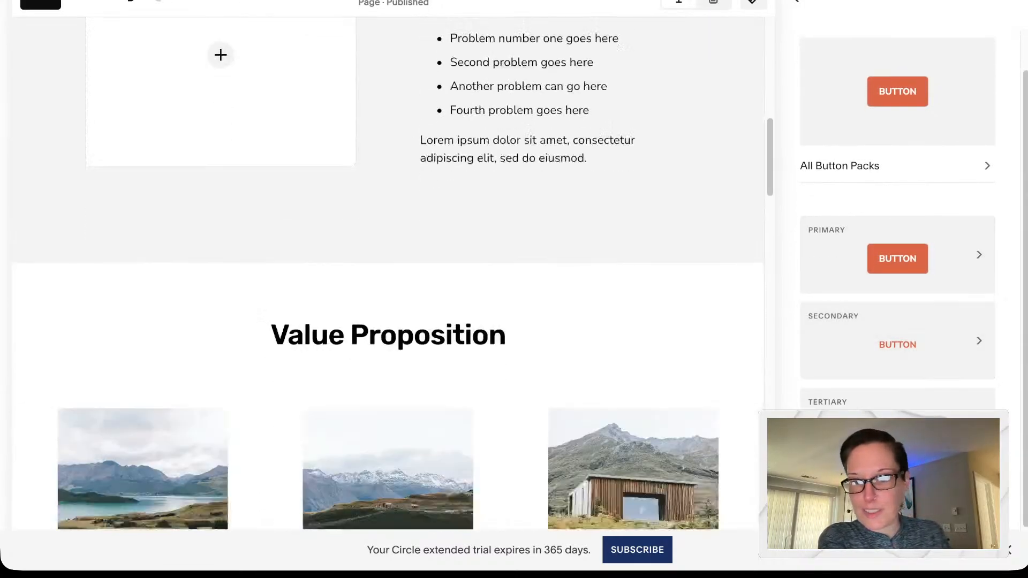
scroll(388, 268, down, 15)
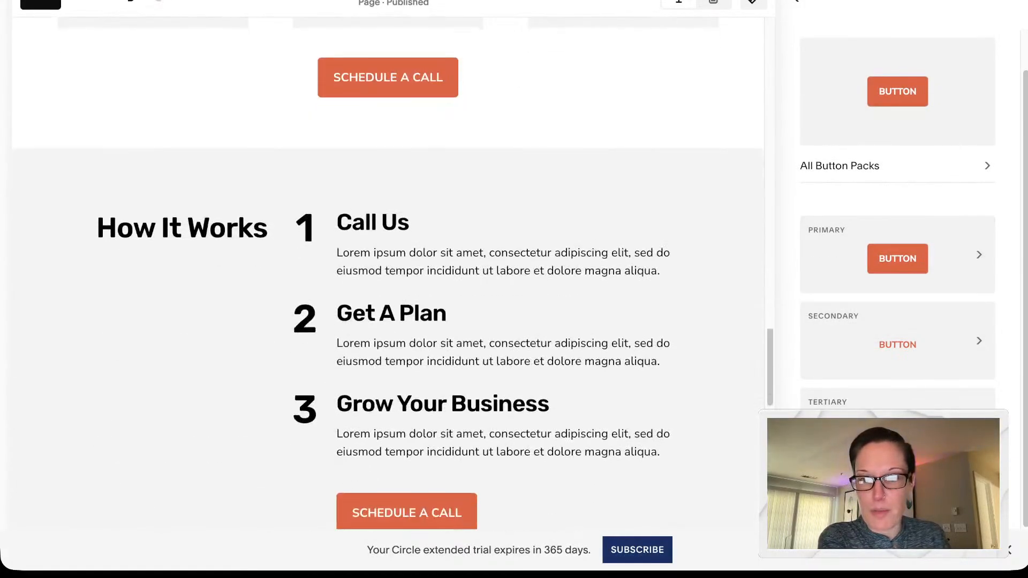
scroll(388, 268, down, 8)
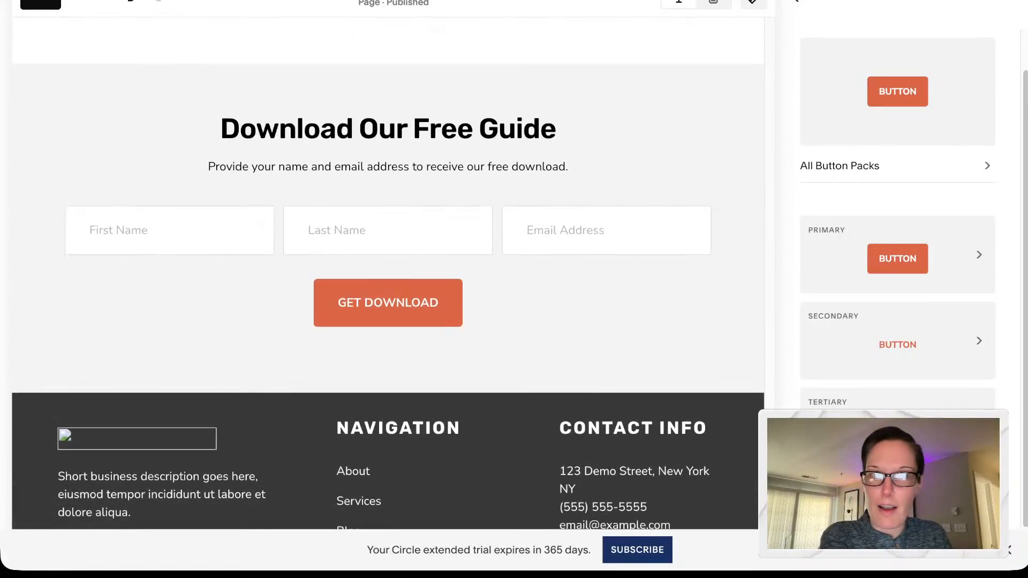
click(797, 2)
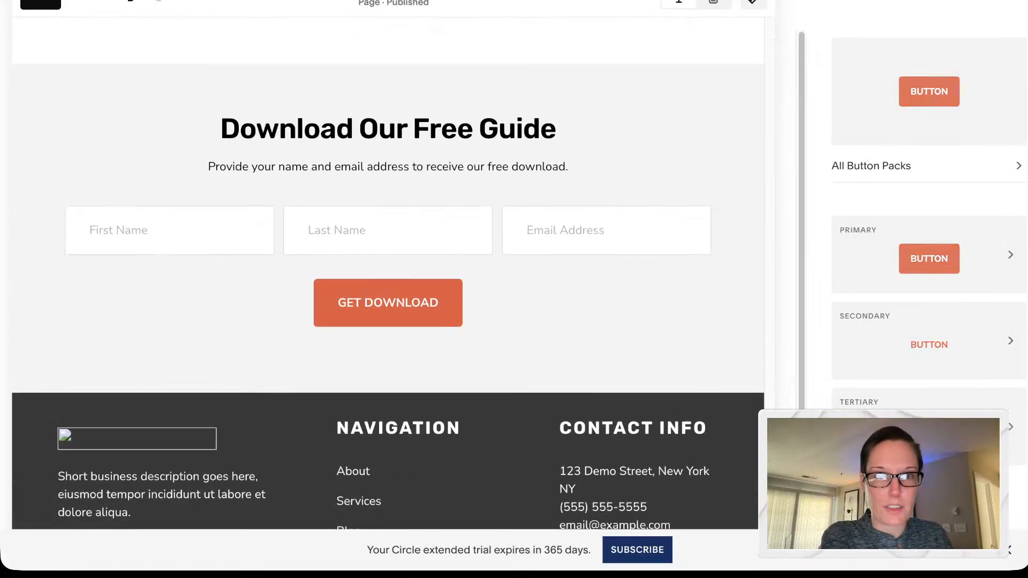
scroll(898, 241, down, 2)
key(ctrl+s)
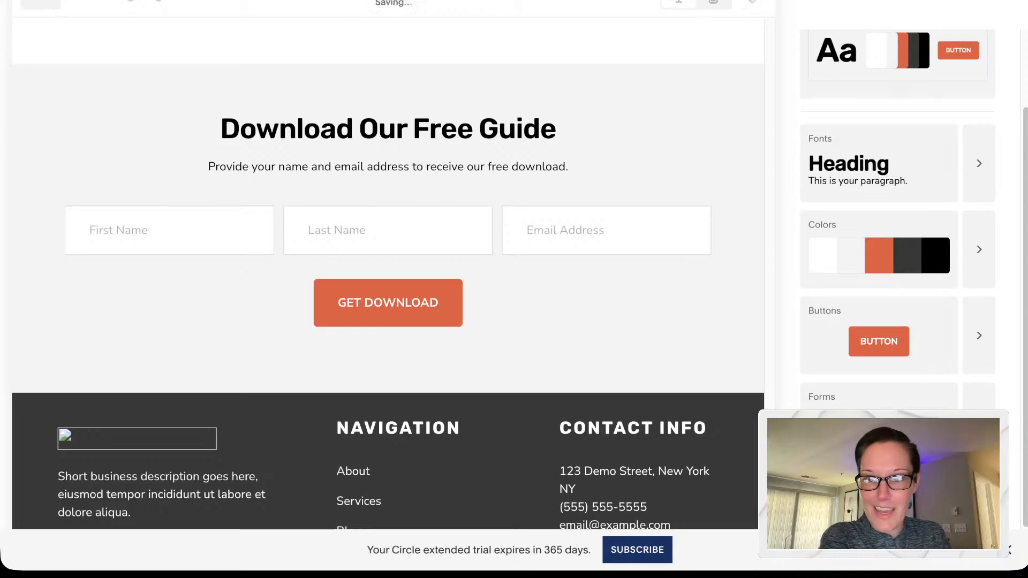
Step: Open the form style customization and look over the field shape, fill, border and padding settings
scroll(897, 241, down, 2)
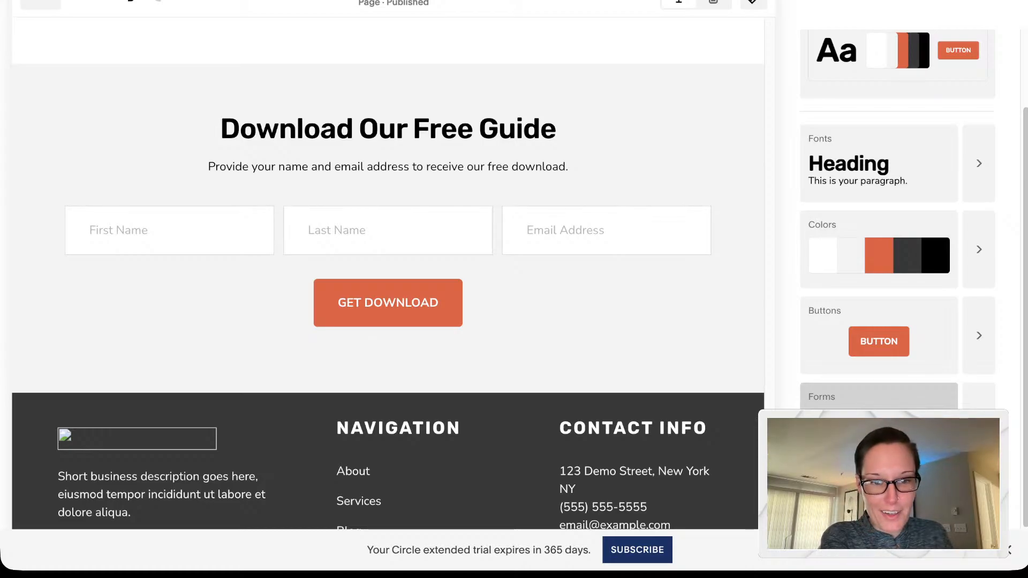
click(878, 421)
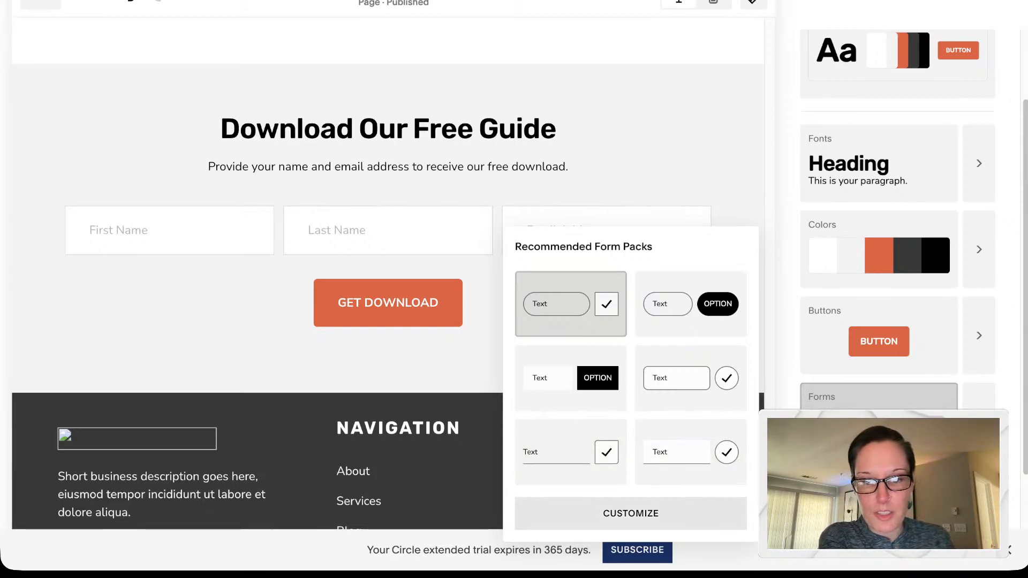
click(631, 513)
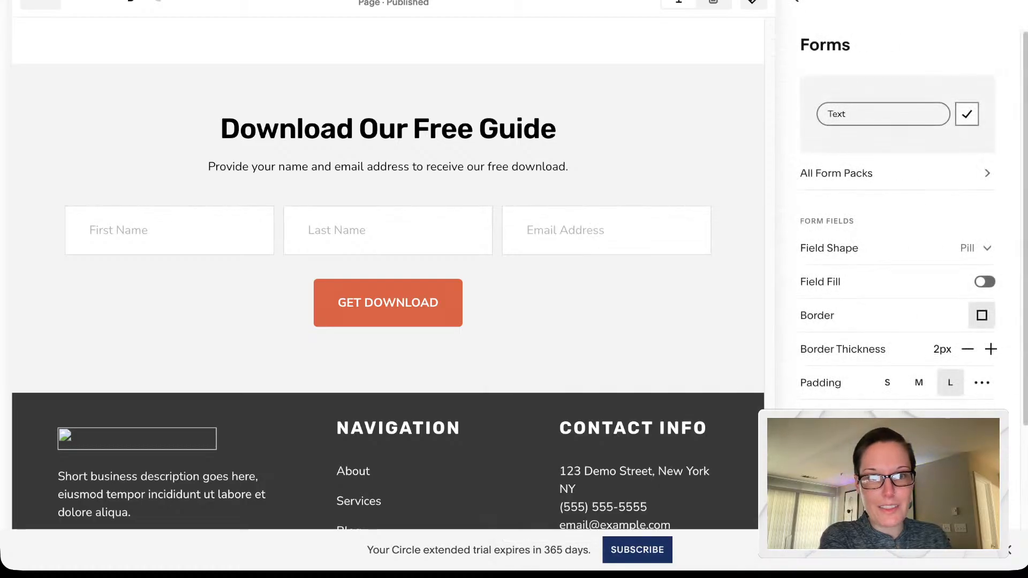
scroll(897, 241, down, 3)
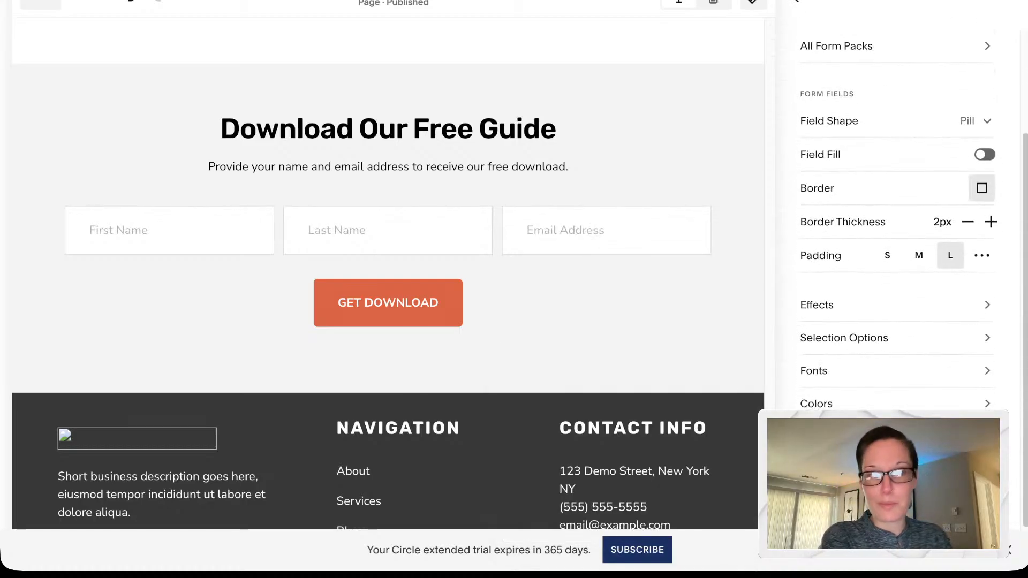
scroll(897, 241, up, 2)
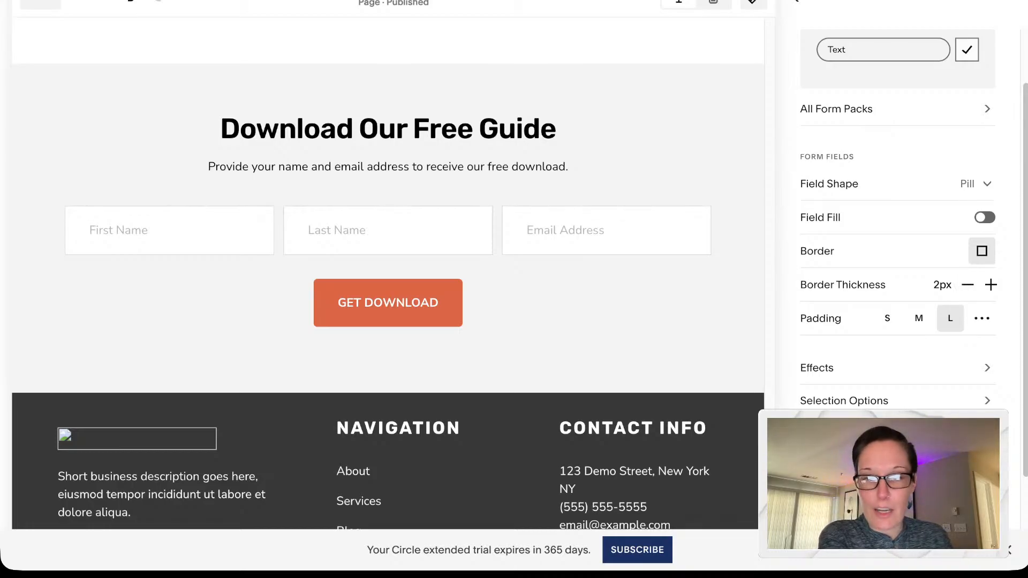
scroll(388, 273, up, 20)
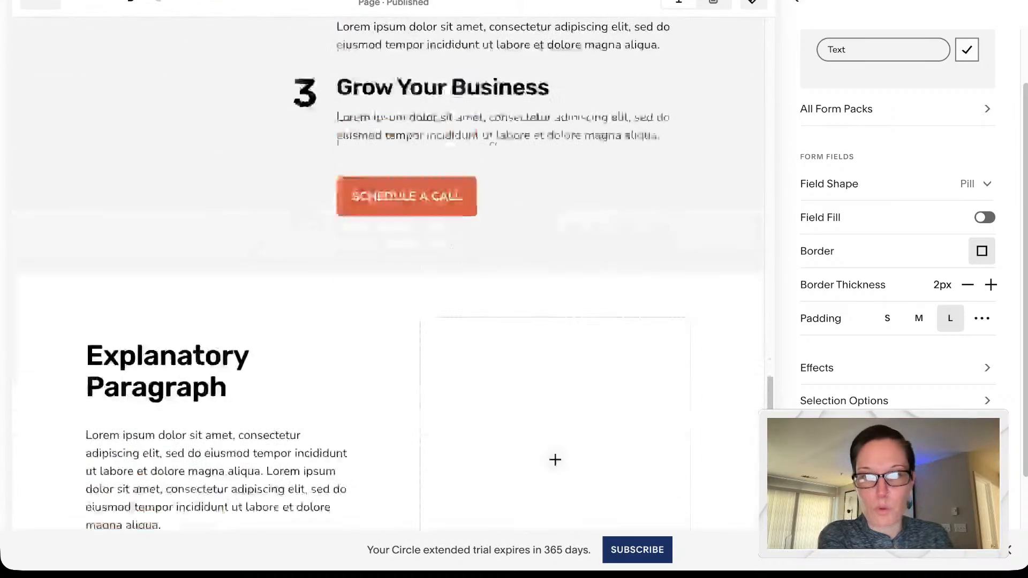
scroll(388, 273, up, 10)
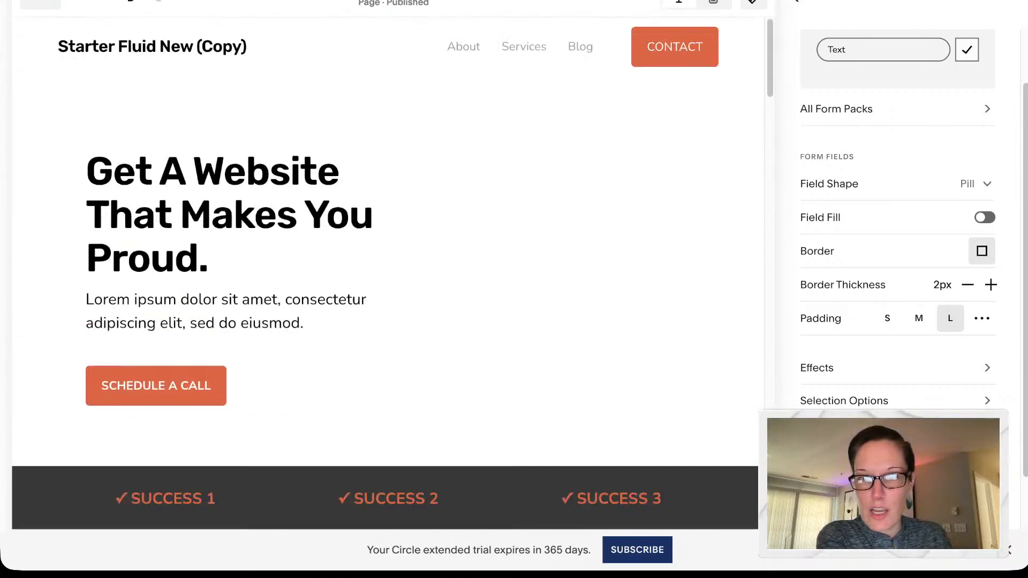
scroll(898, 225, down, 2)
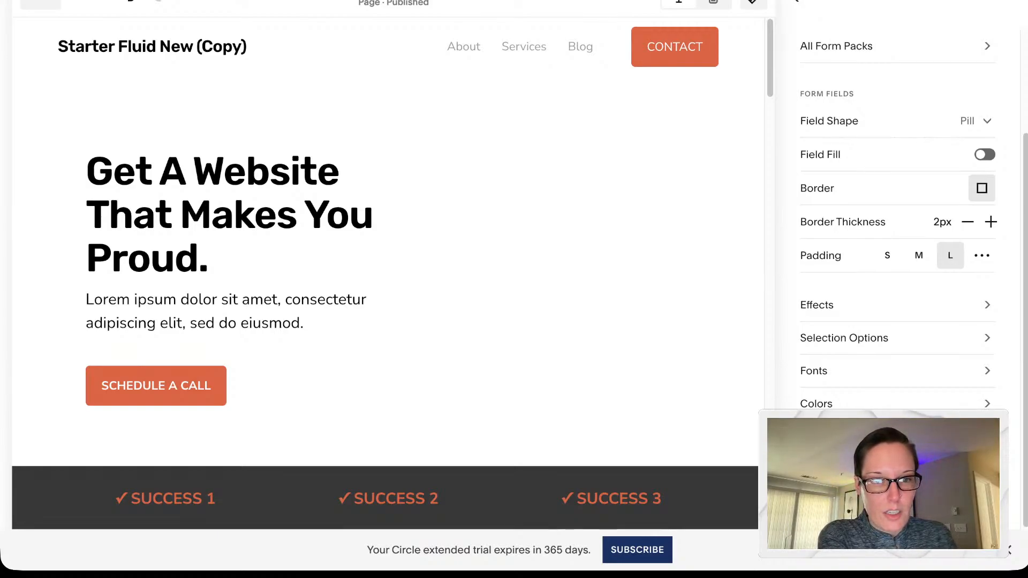
Step: Look through the form effects and the checkbox selection options, and return to the Forms settings
click(897, 305)
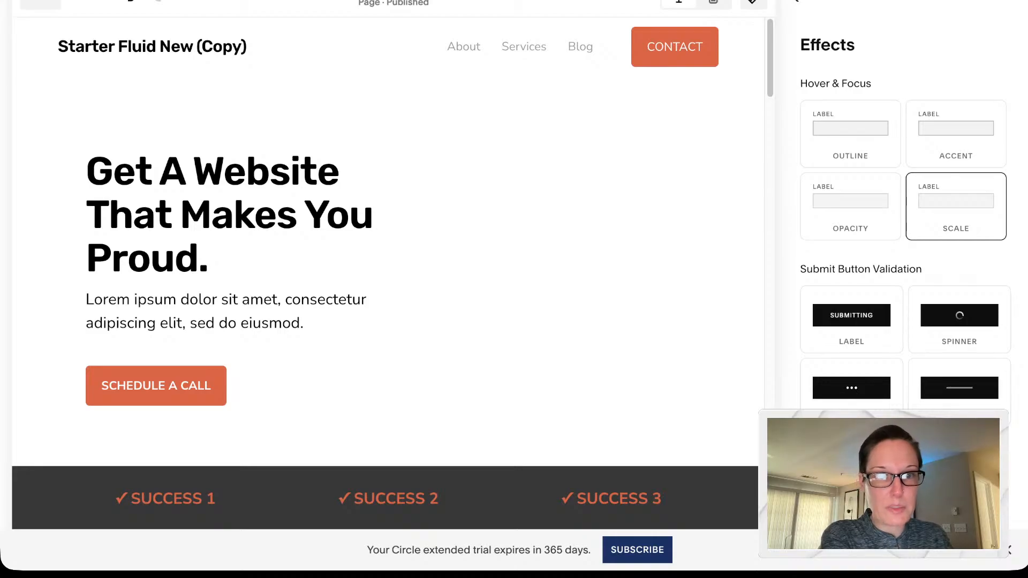
click(793, 1)
scroll(892, 225, down, 3)
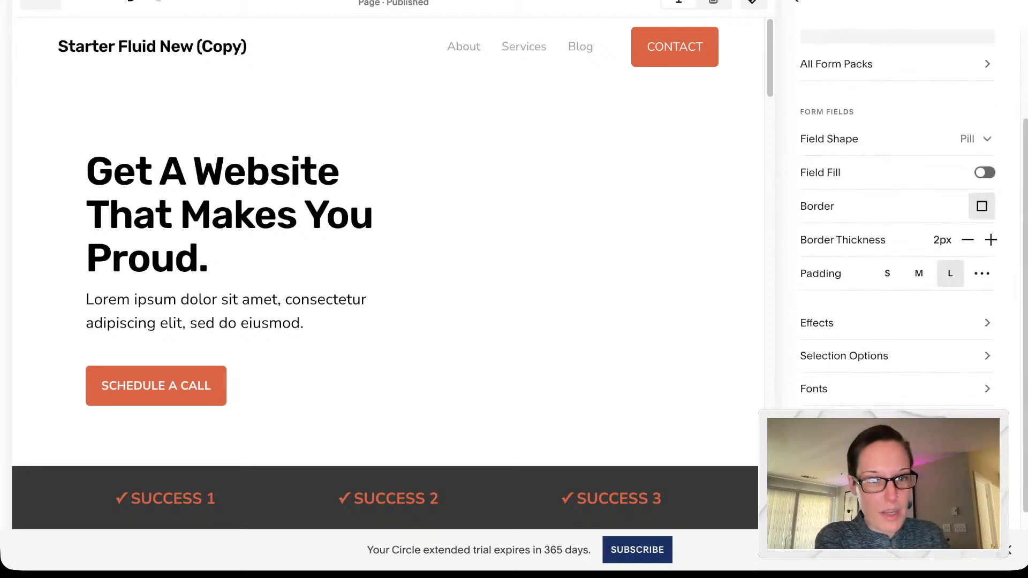
click(892, 338)
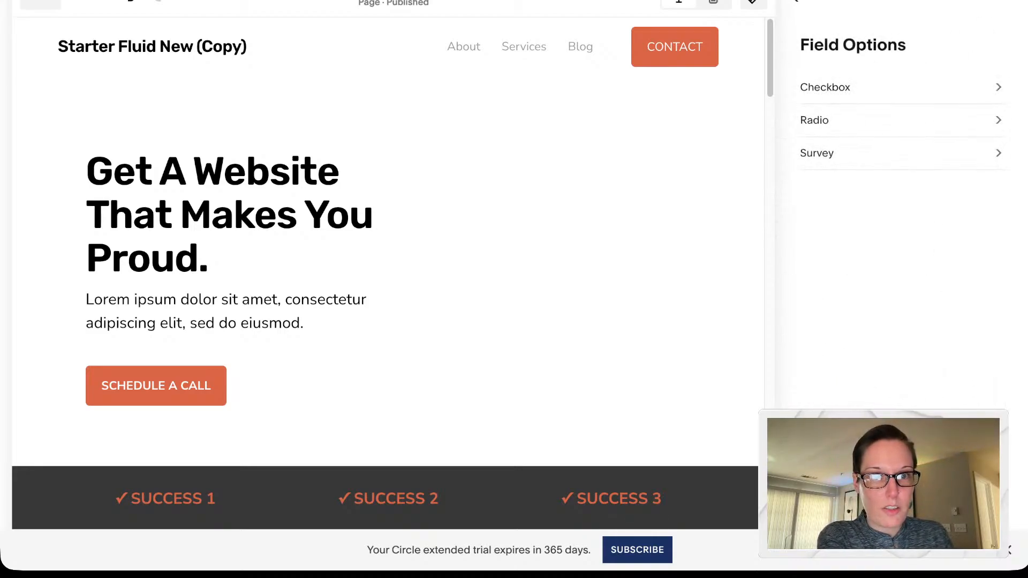
click(892, 87)
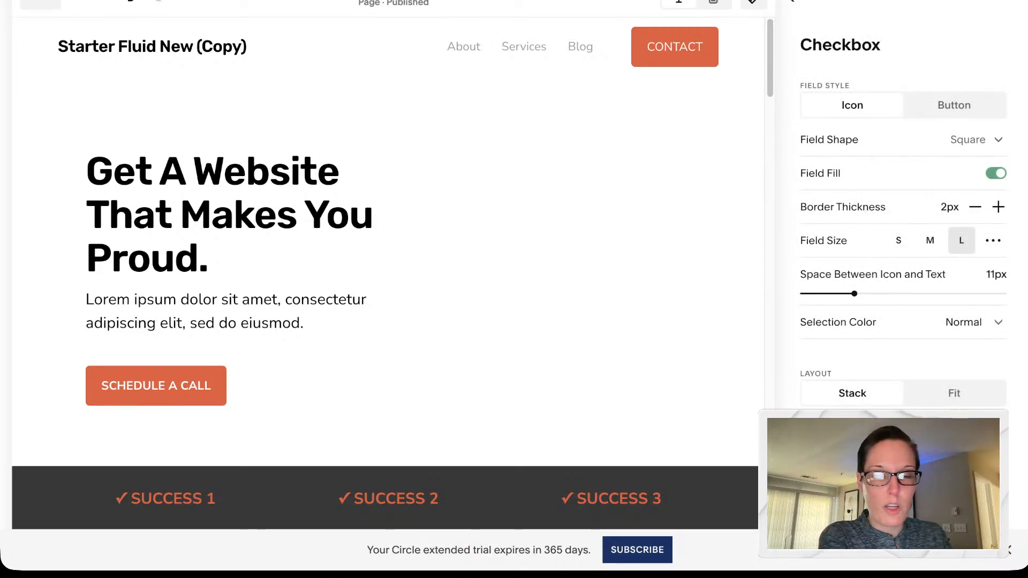
click(793, 1)
click(793, 1)
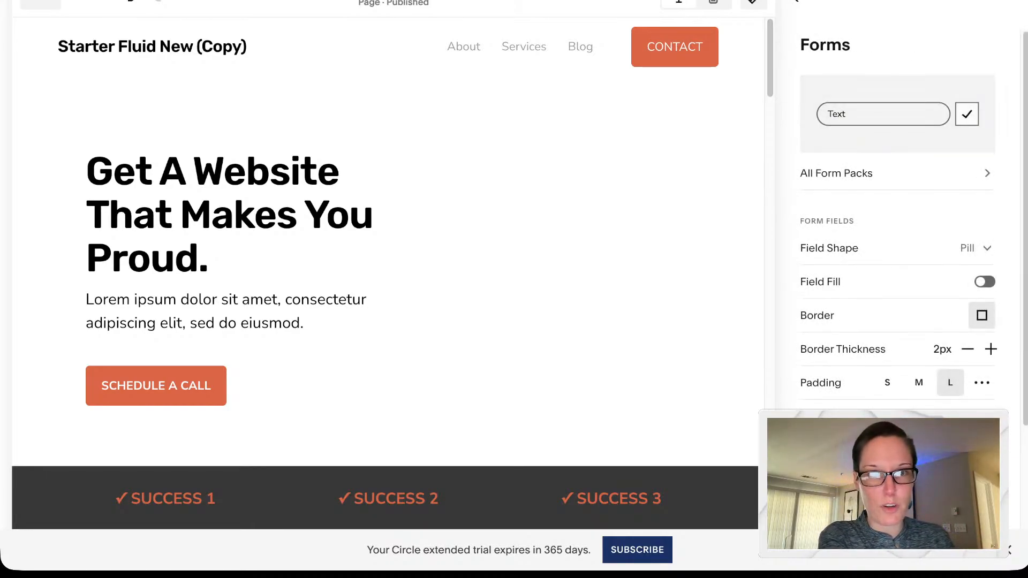
Step: Leave the form styles and open the Animations settings among the miscellaneous site styles
click(793, 1)
scroll(897, 257, down, 2)
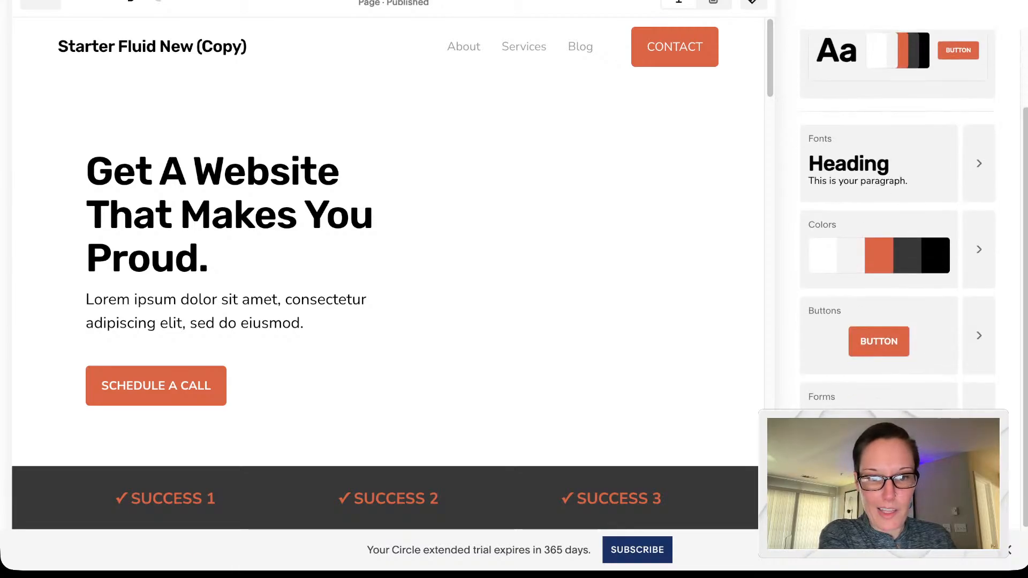
click(898, 488)
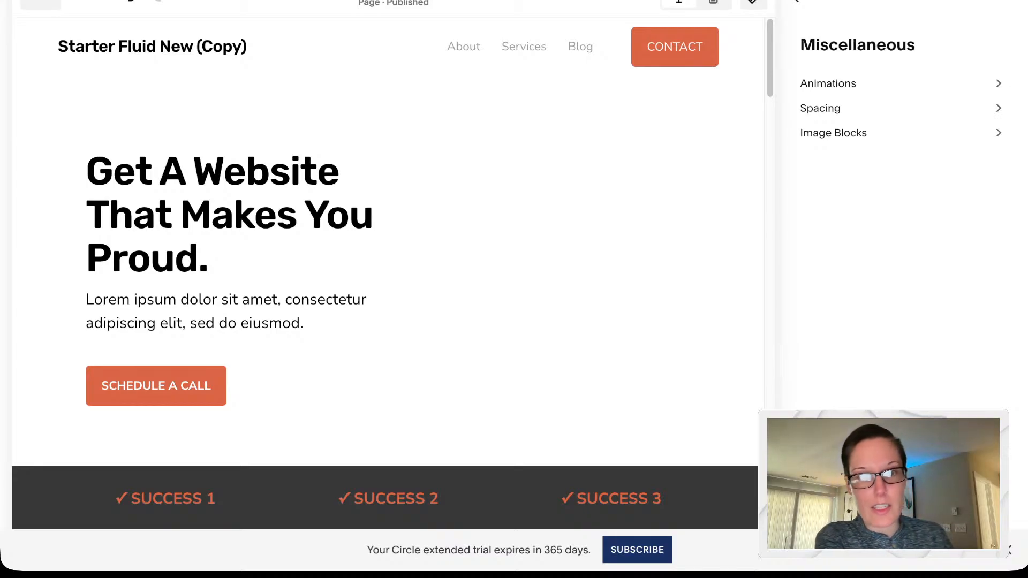
click(897, 84)
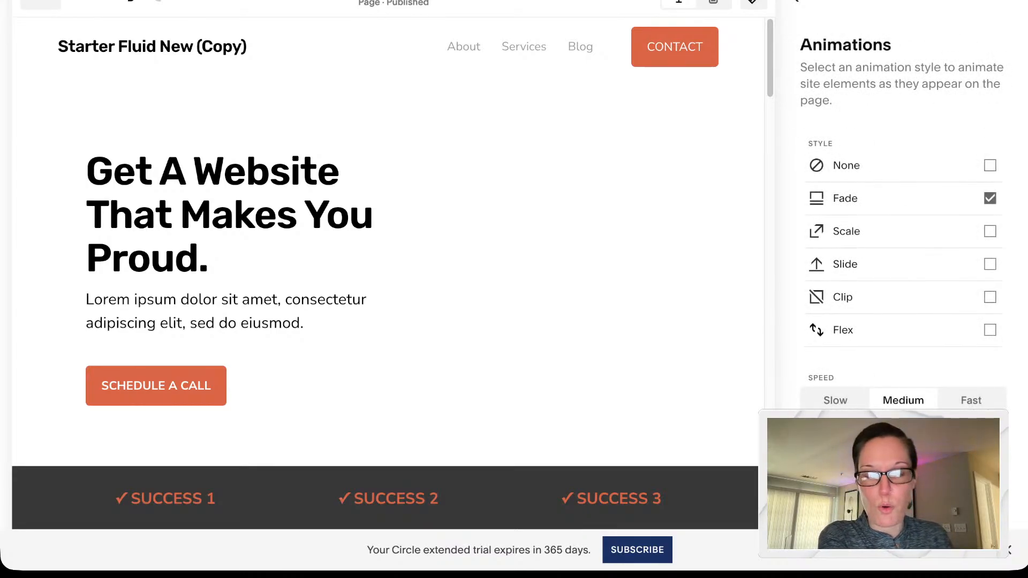
Step: Try the Scale, Slide, Clip, Fade and Flex animation styles and preview Flex down the page
click(990, 231)
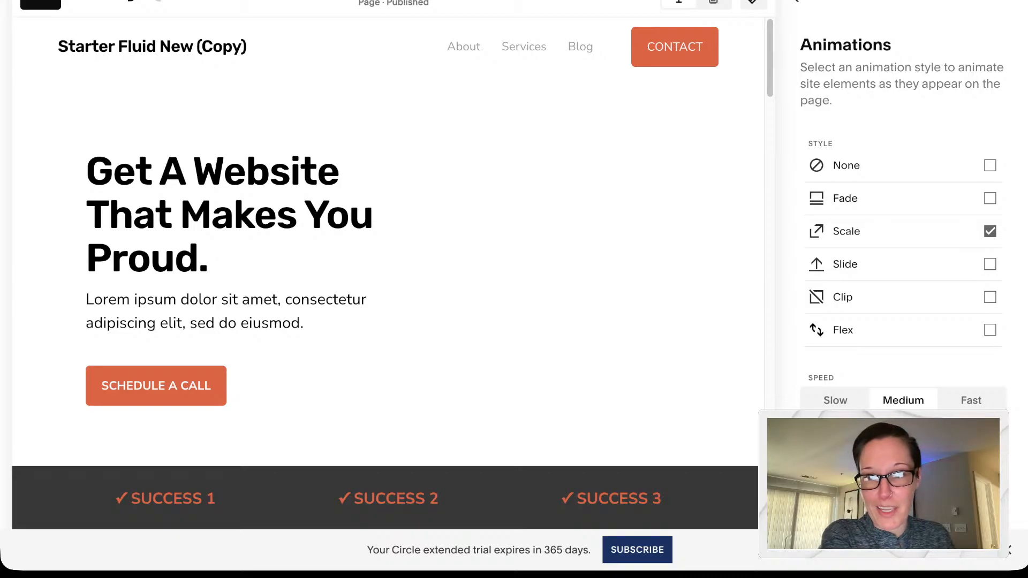
click(990, 264)
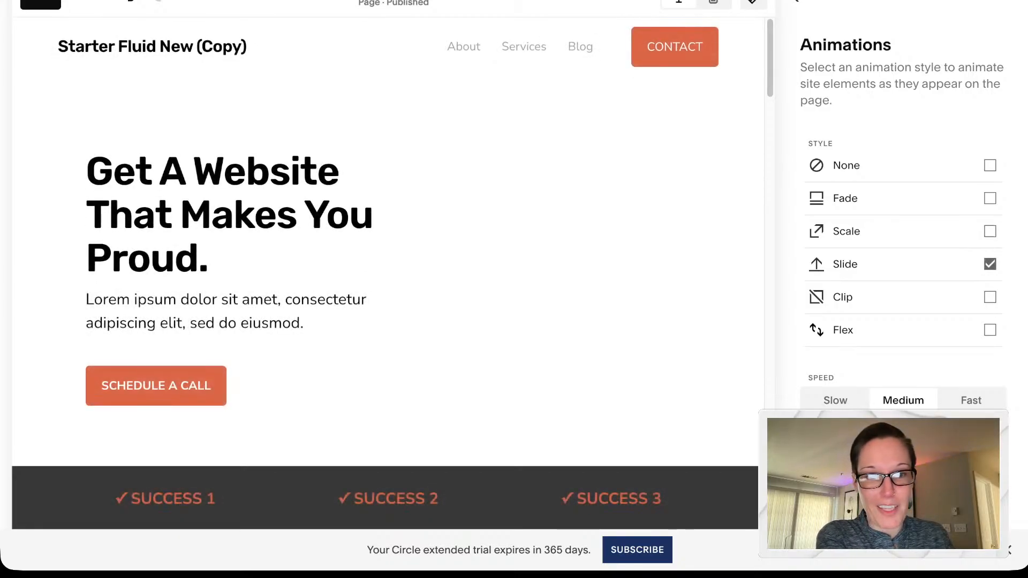
click(989, 297)
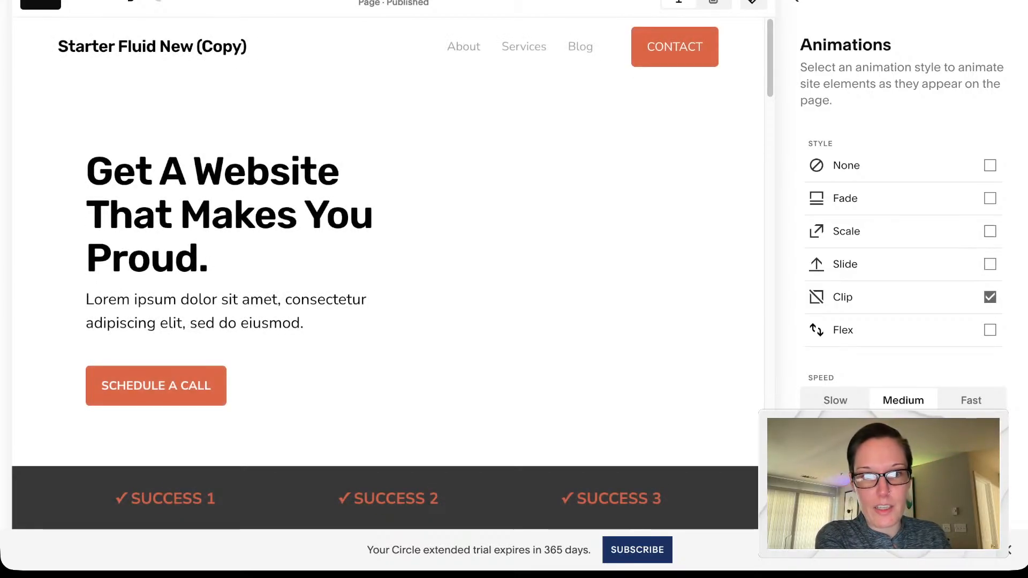
click(989, 199)
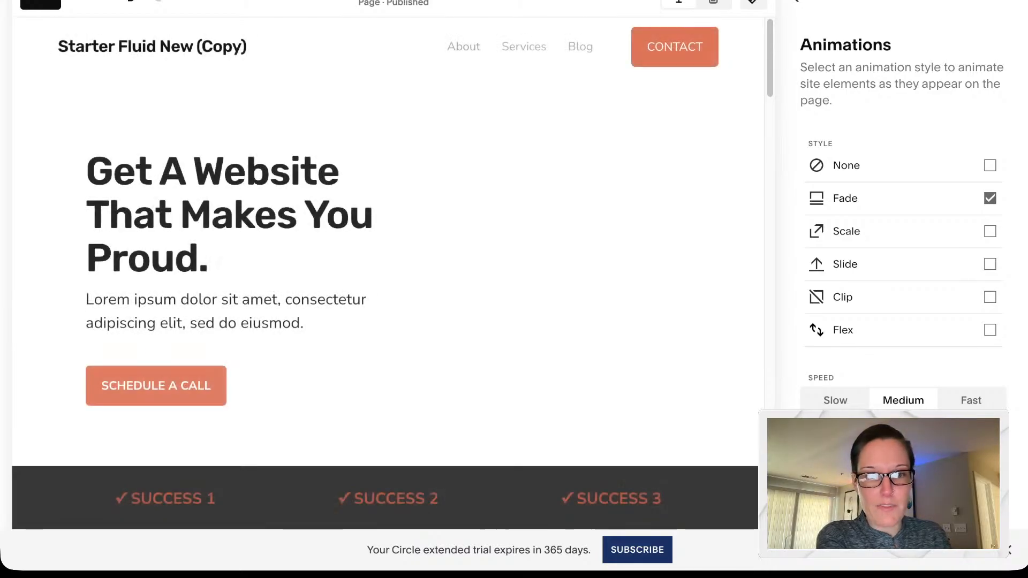
click(990, 330)
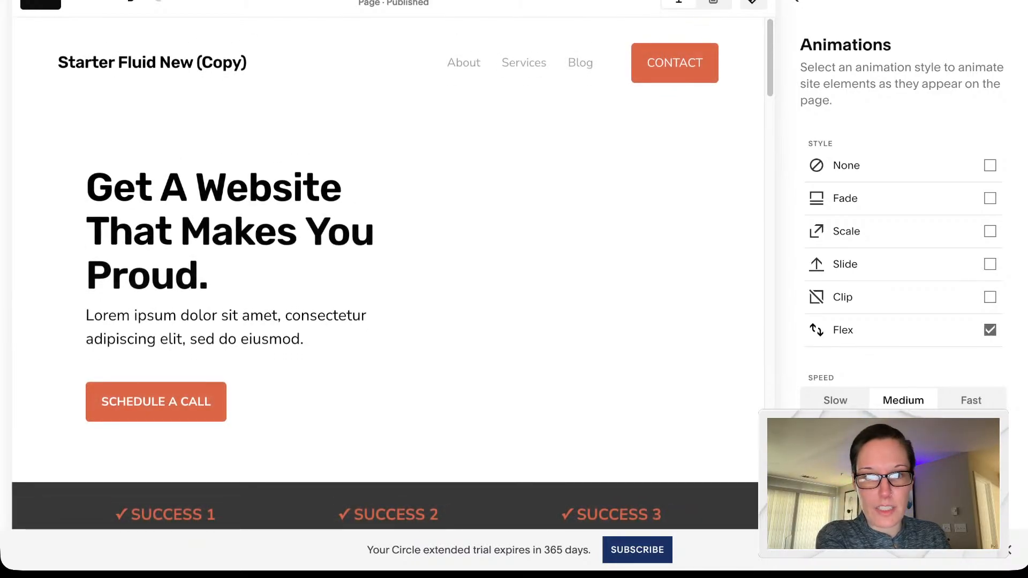
scroll(388, 273, down, 7)
scroll(387, 273, down, 20)
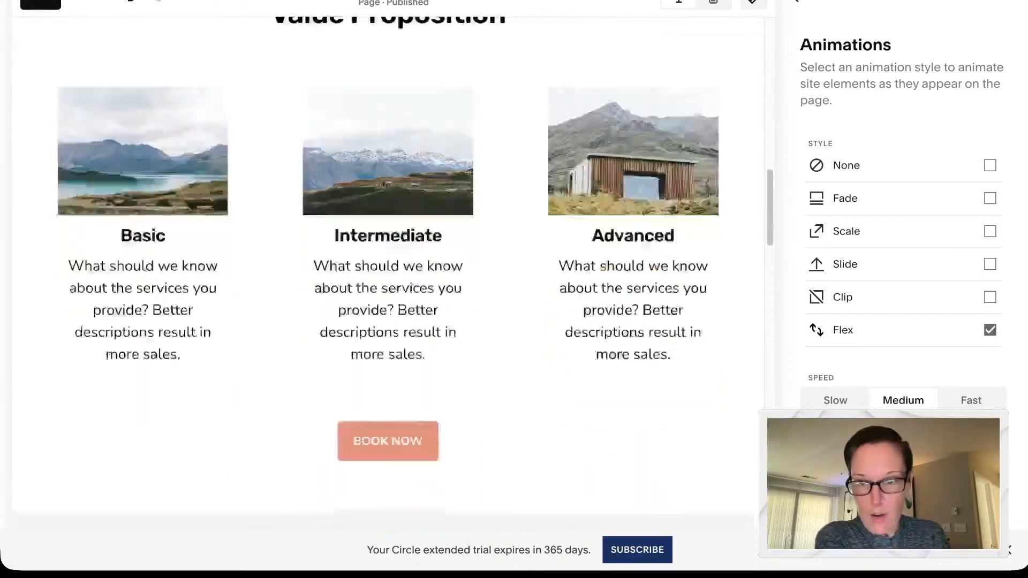
scroll(388, 273, down, 4)
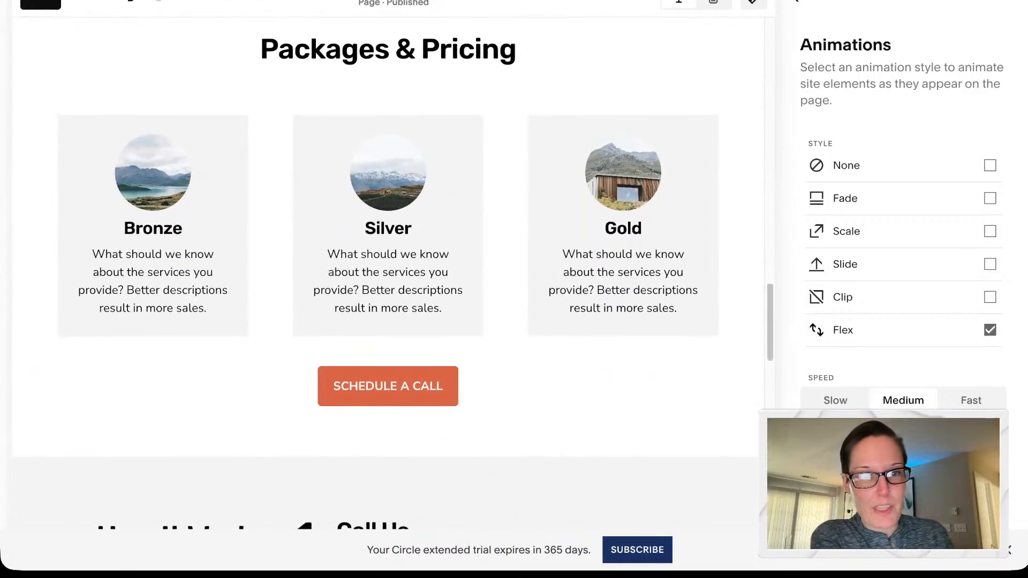
Step: Set the site's animation style to Slide, save the change and return to the Miscellaneous settings
click(989, 264)
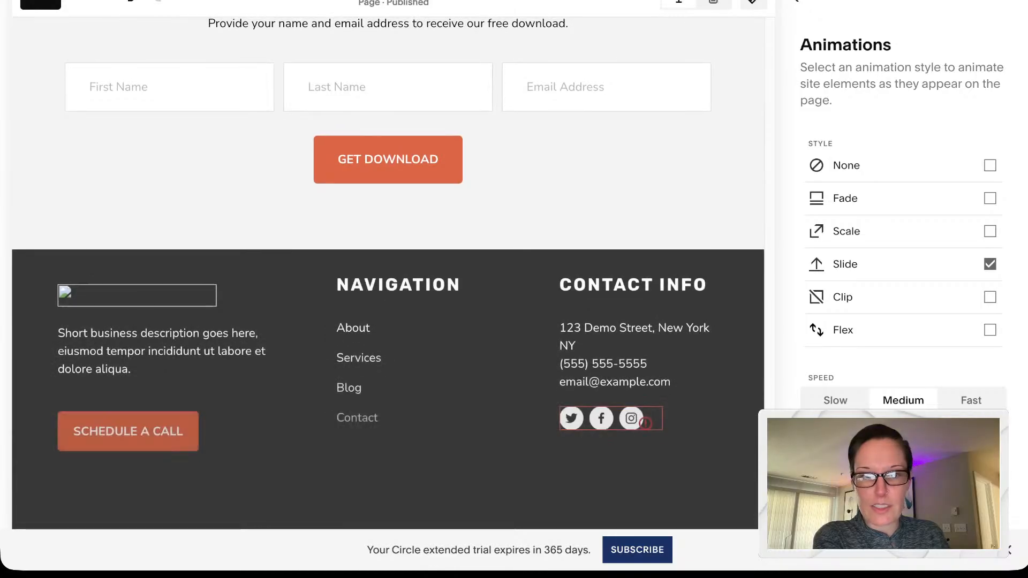
key(super+s)
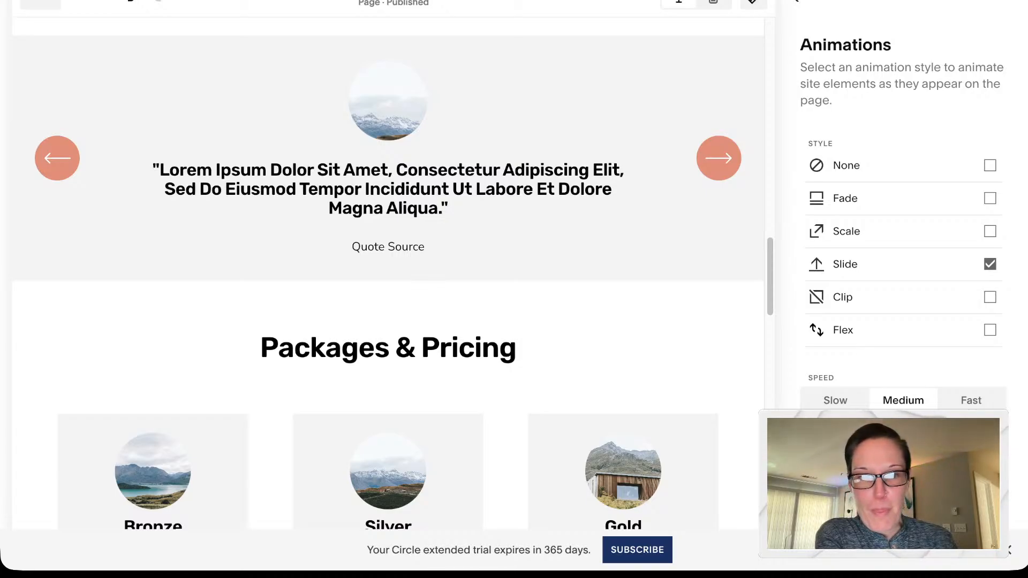
click(796, 2)
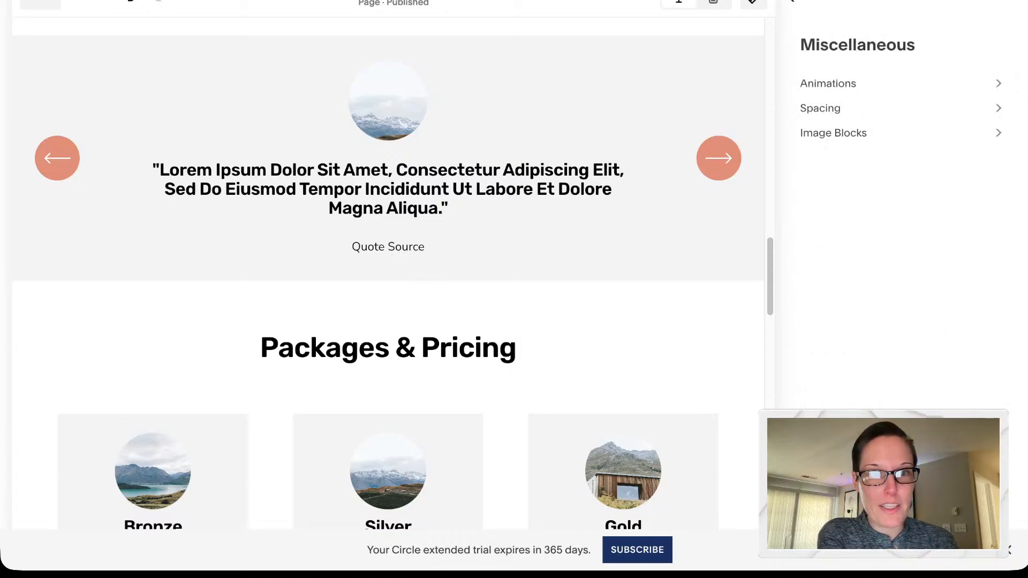
Step: Look over the Image Blocks style settings and leave the site styles
click(833, 132)
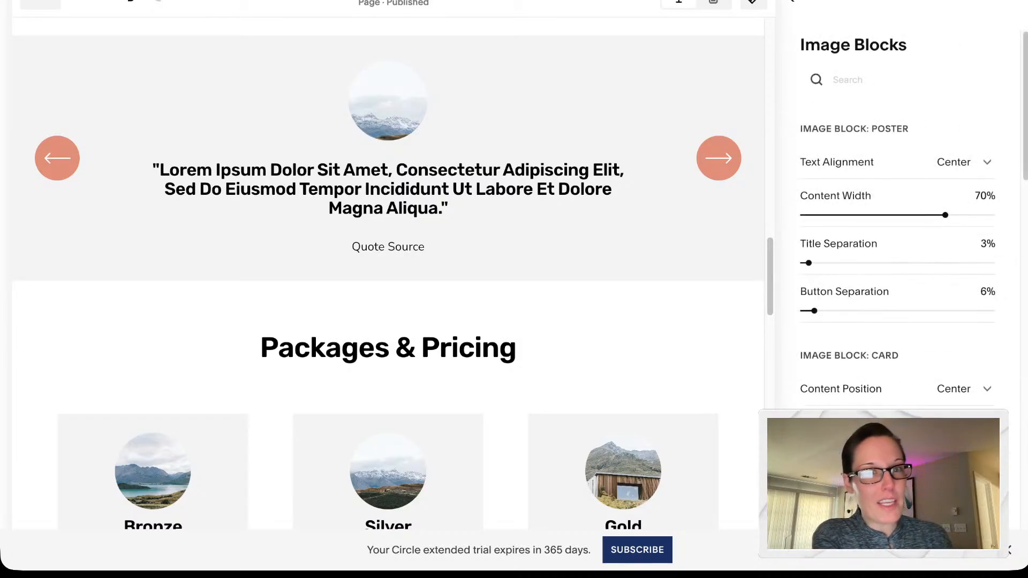
click(794, 1)
click(793, 1)
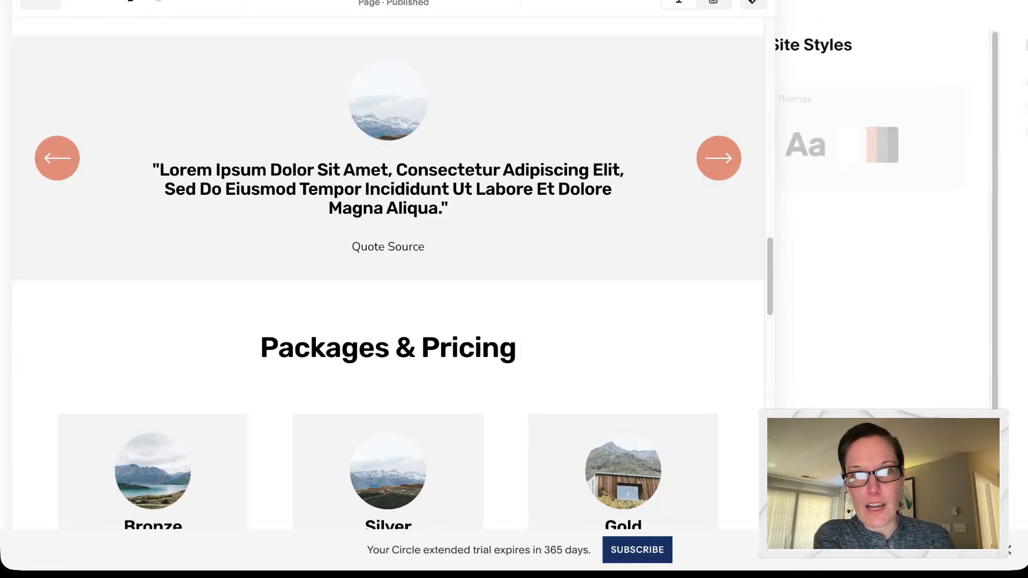
click(753, 2)
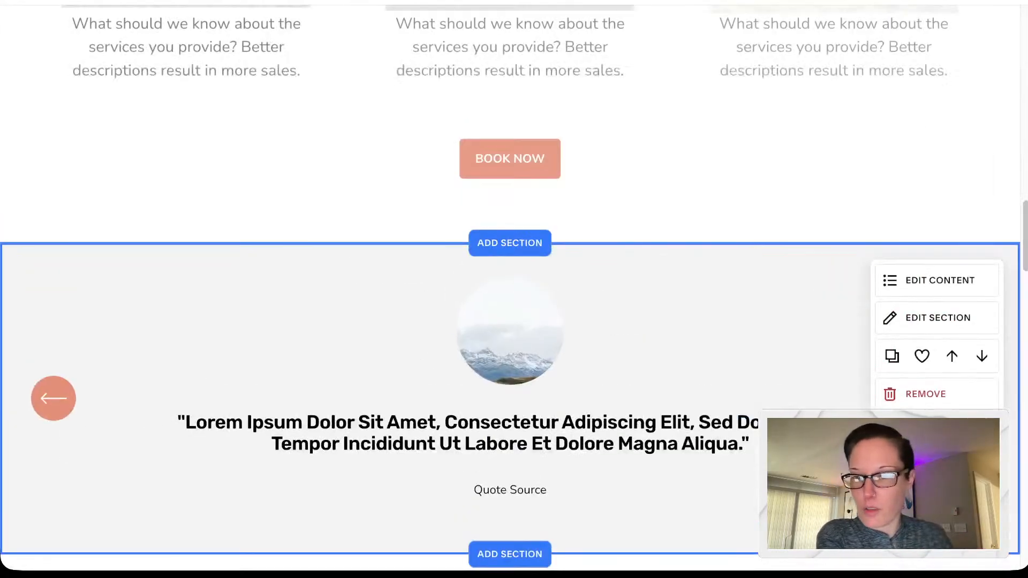
Step: Review the pricing and How It Works sections, exit to the website overview and examine the upper page sections
scroll(511, 289, down, 10)
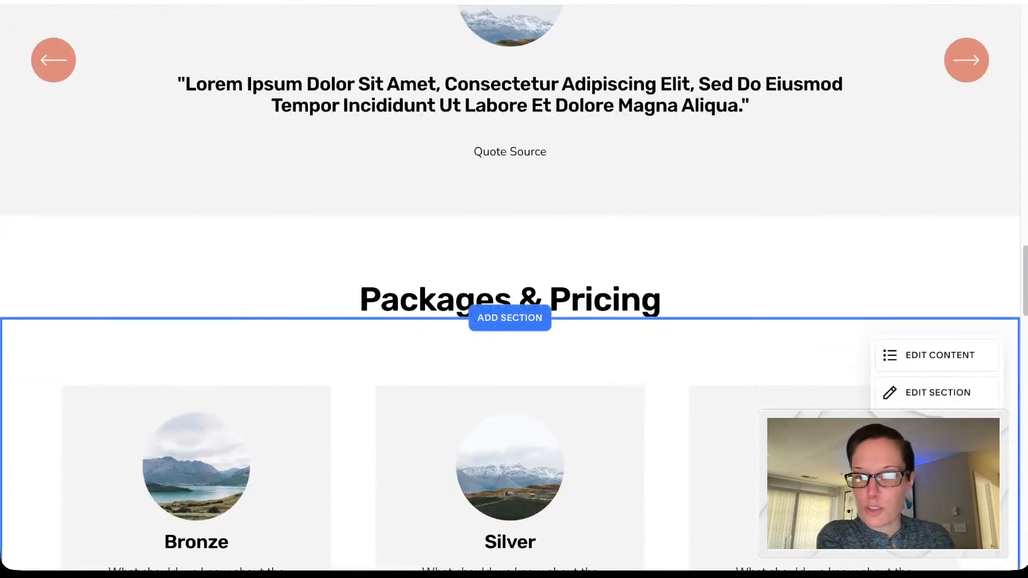
scroll(511, 289, down, 5)
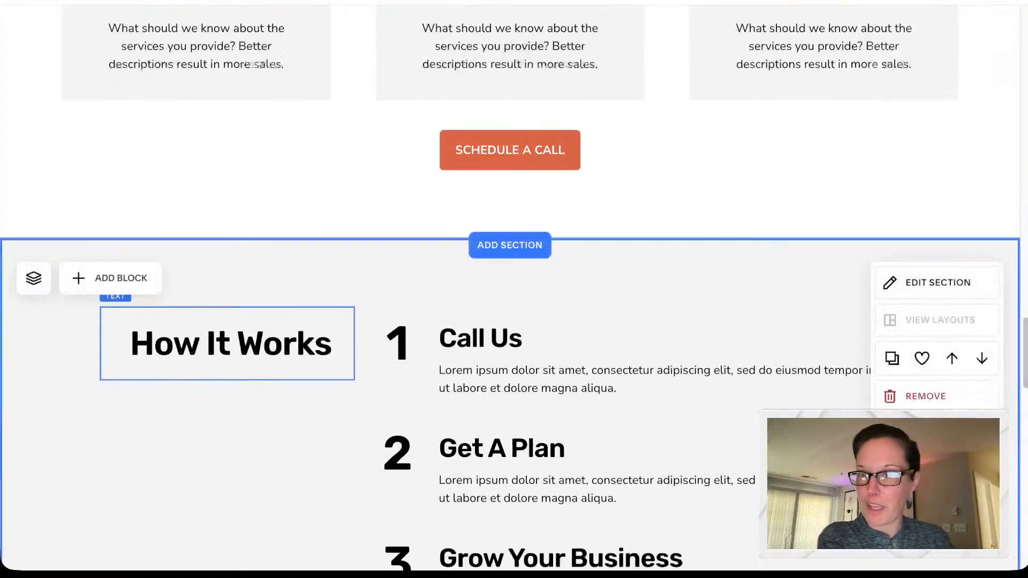
click(32, 1)
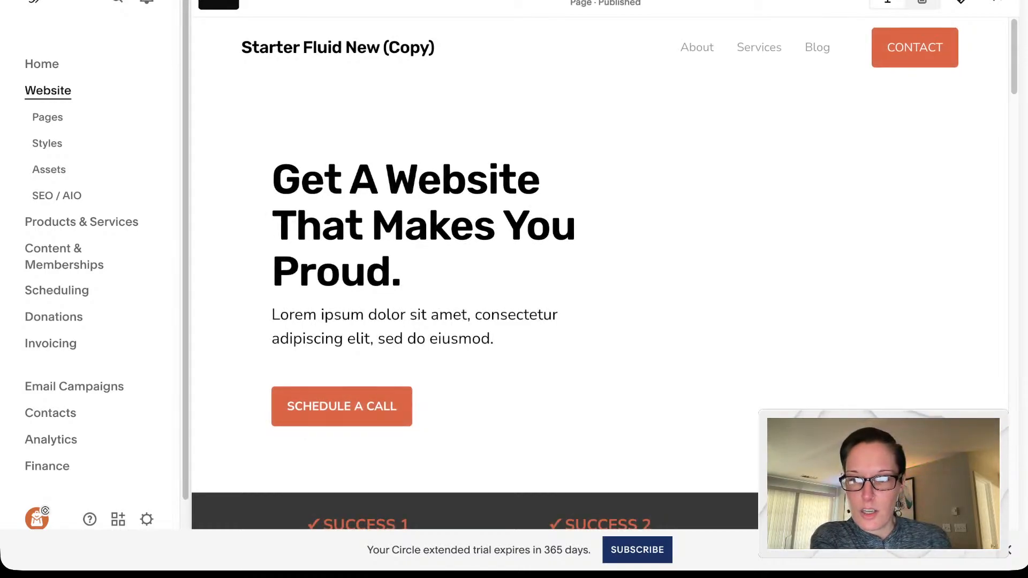
scroll(600, 273, down, 8)
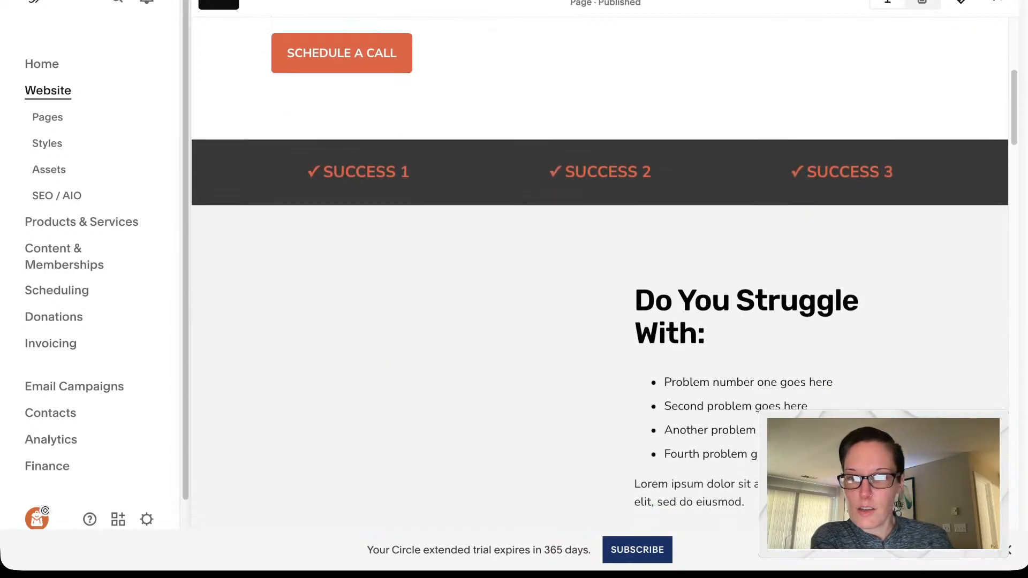
scroll(599, 273, down, 1)
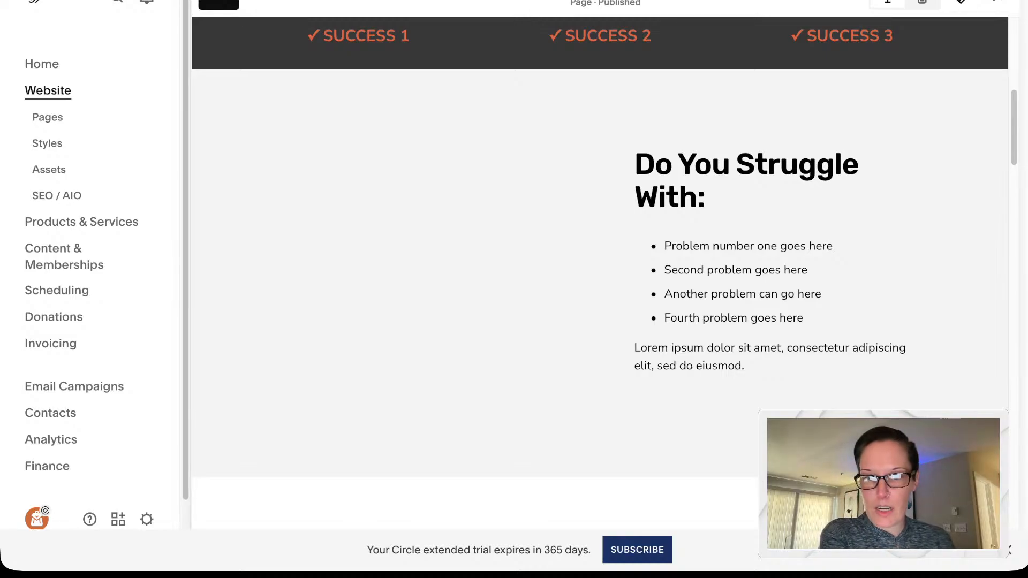
scroll(599, 273, up, 9)
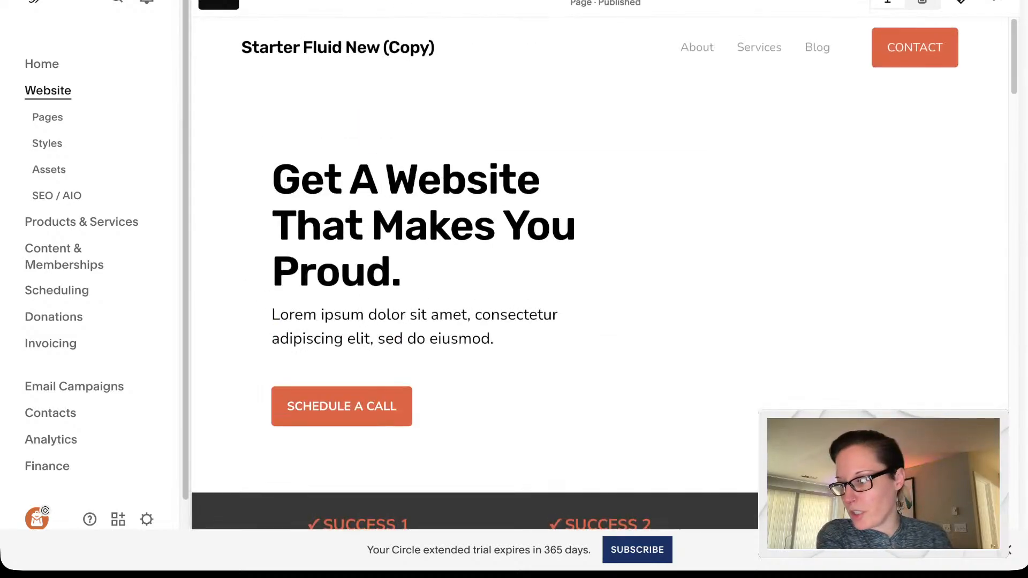
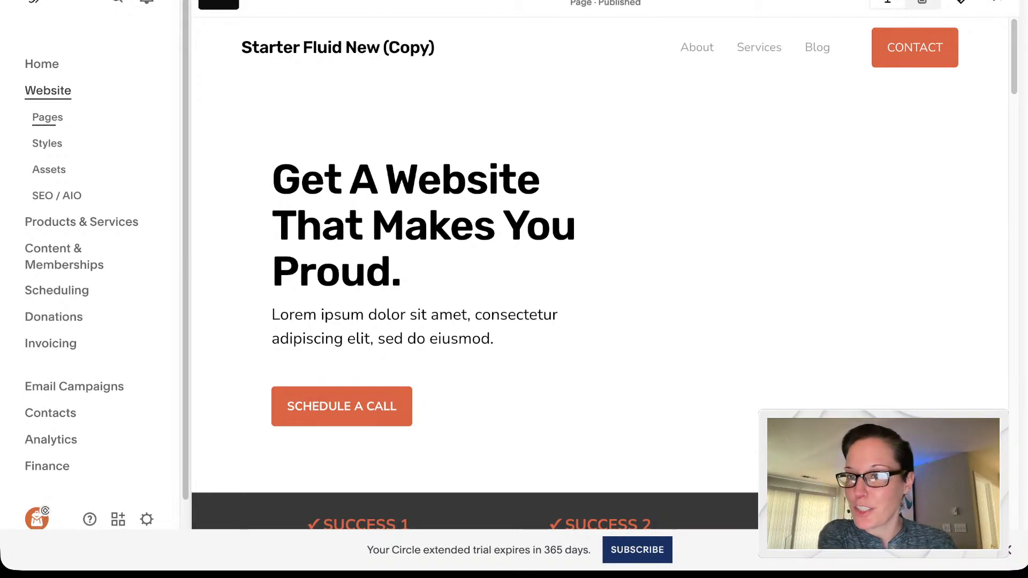
Step: Open the site's page list, view the Animations page and return to the Home page
click(49, 118)
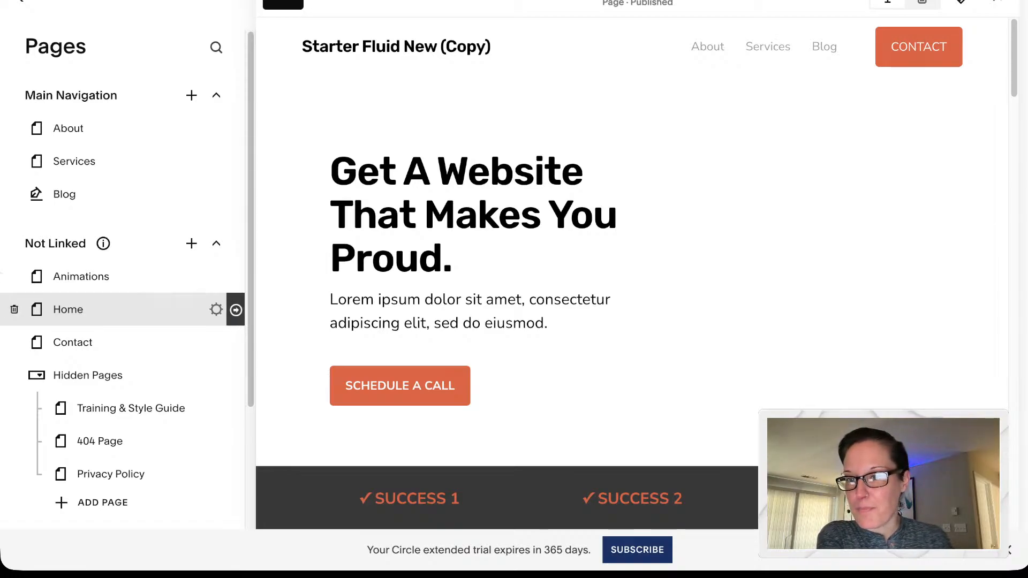
click(235, 309)
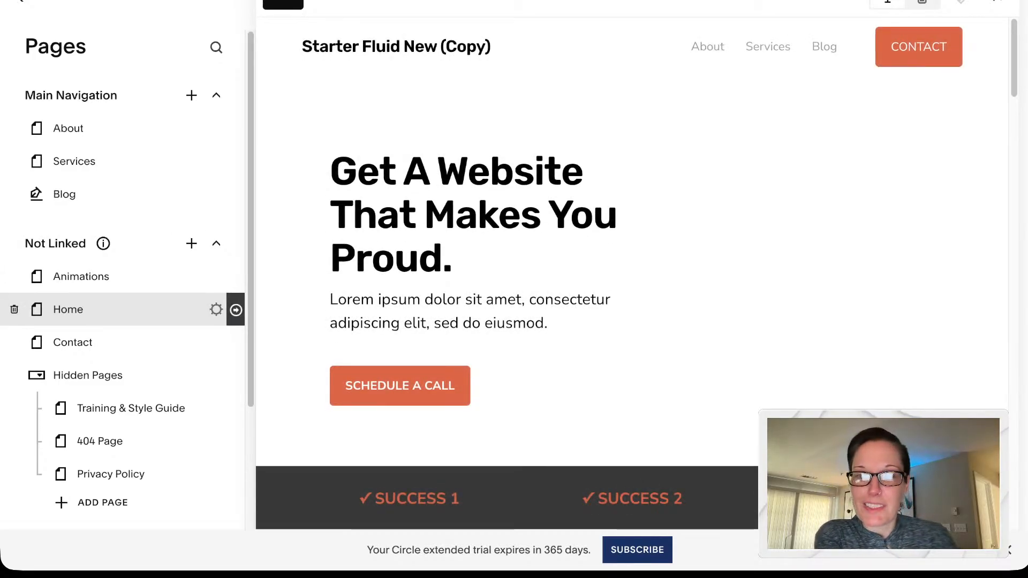
click(81, 277)
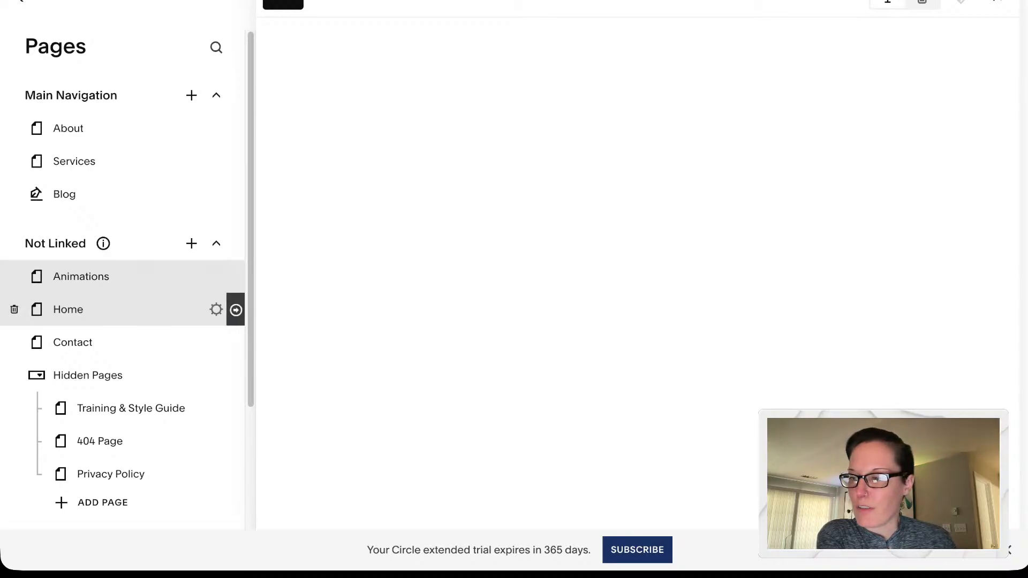
click(68, 310)
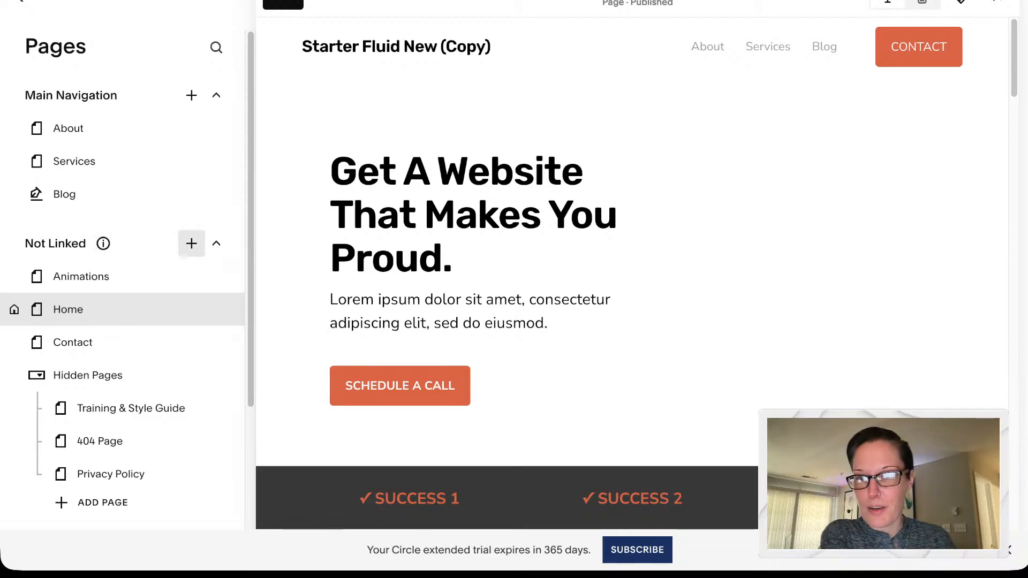
Step: Start adding a page under Not Linked and view the blank page types on offer
click(191, 244)
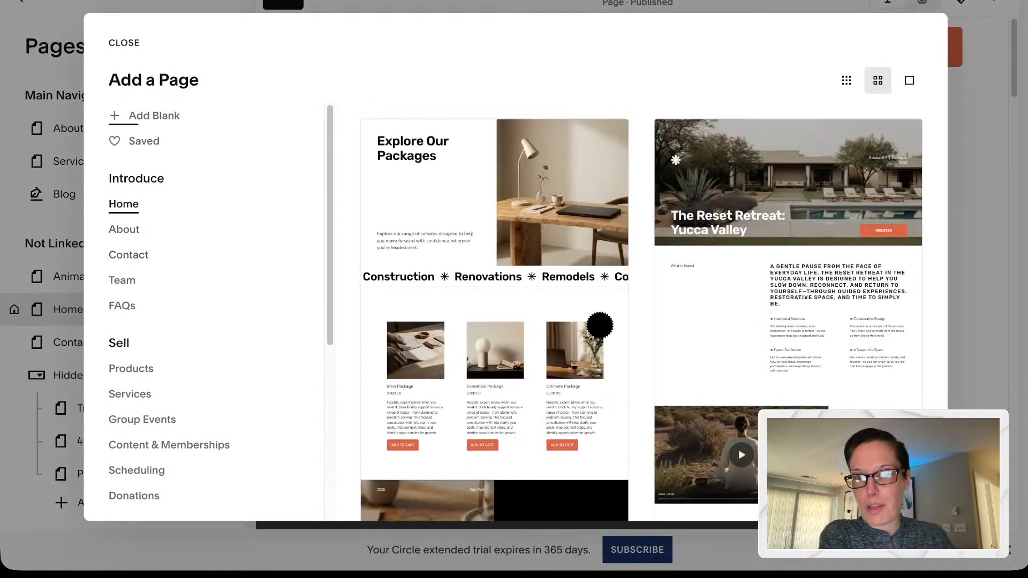
click(153, 115)
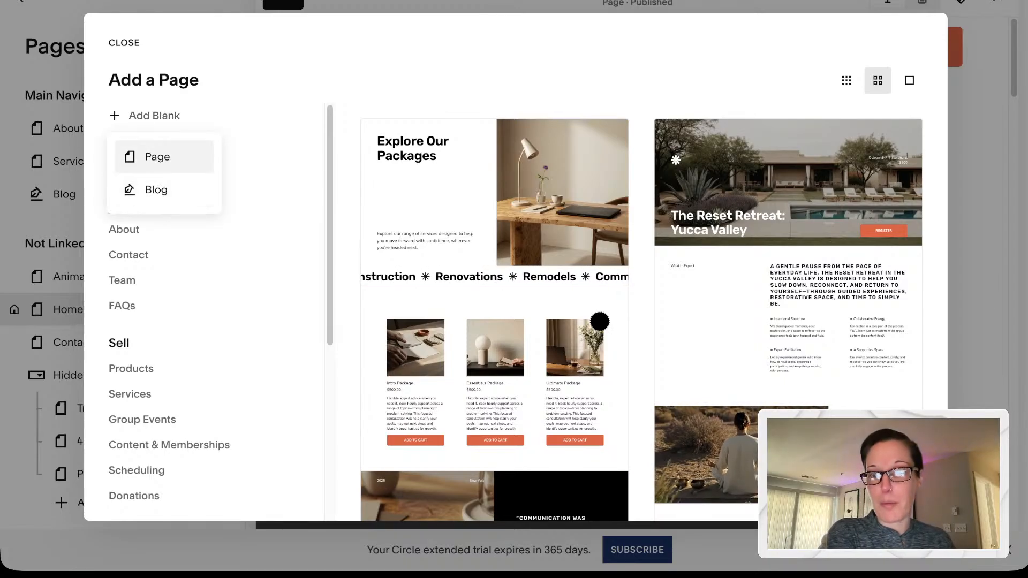
click(330, 198)
scroll(124, 232, down, 1)
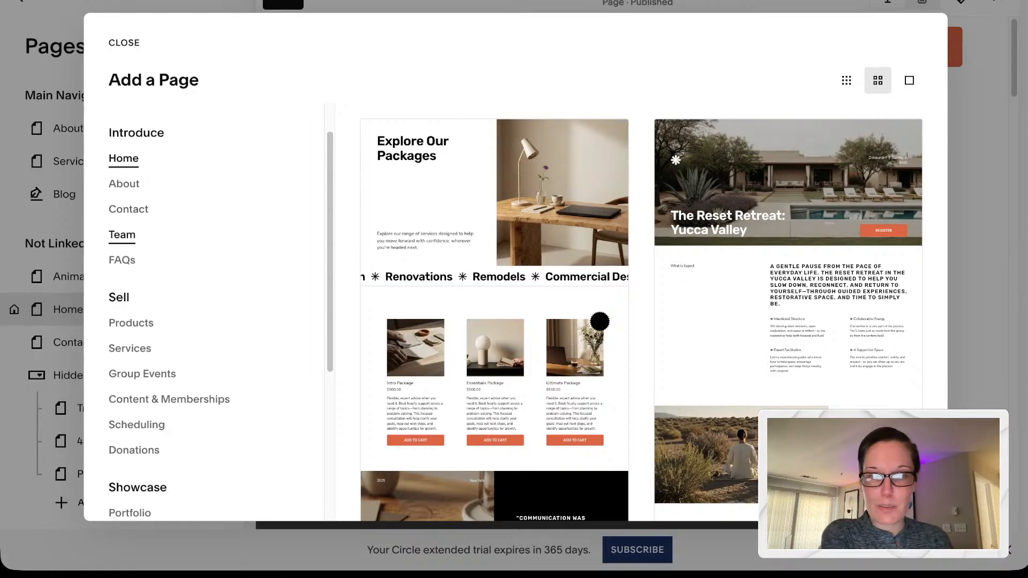
Step: Browse the premade Home page layouts and return to the start of the collection
scroll(493, 268, down, 3)
scroll(601, 188, down, 10)
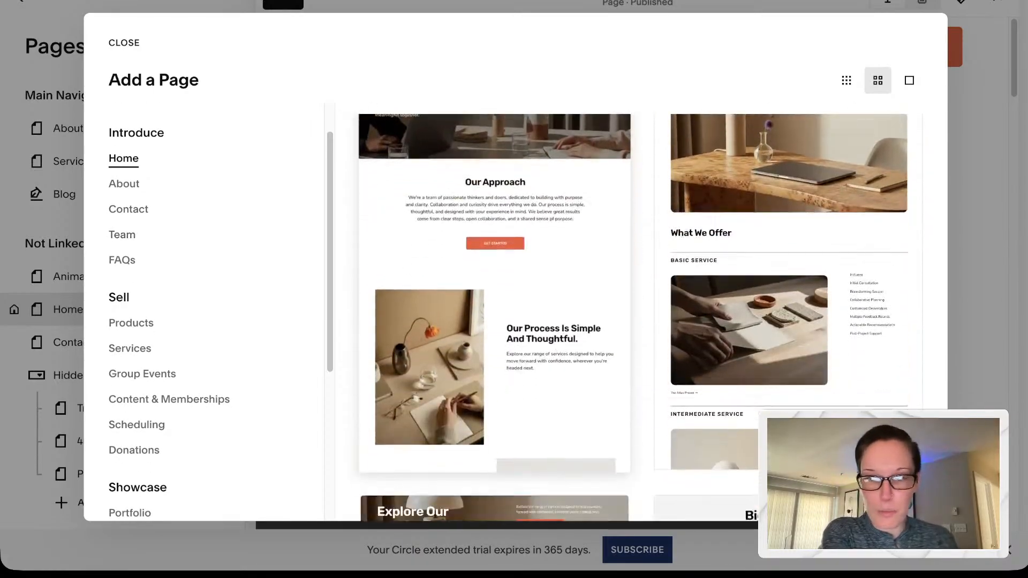
scroll(492, 316, down, 8)
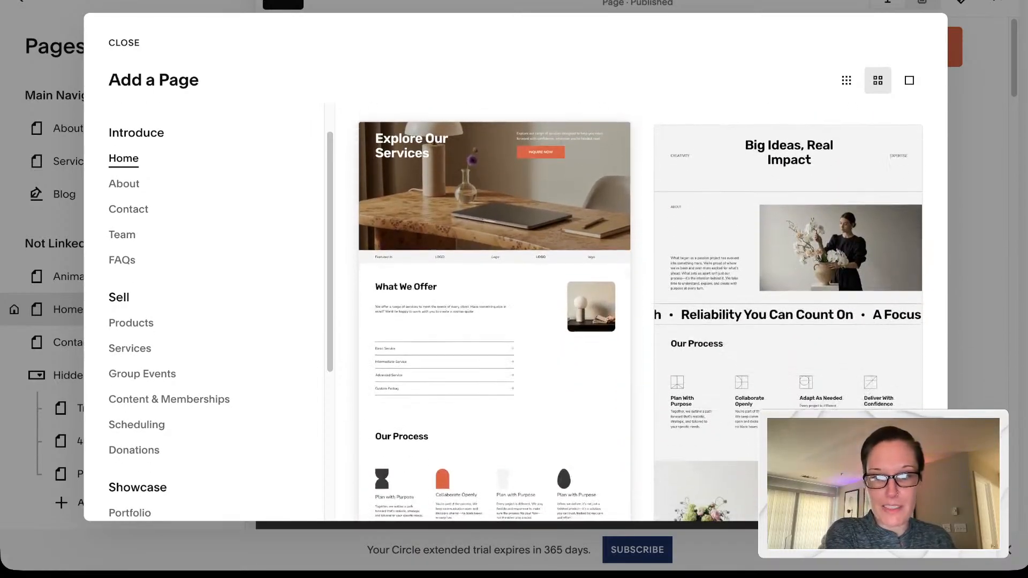
scroll(640, 315, down, 1)
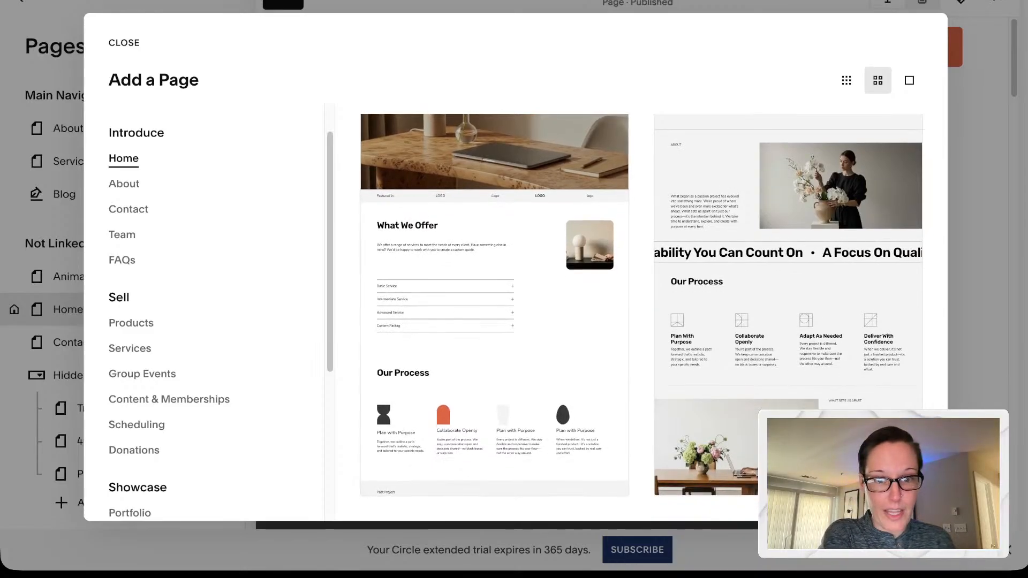
scroll(640, 316, up, 3)
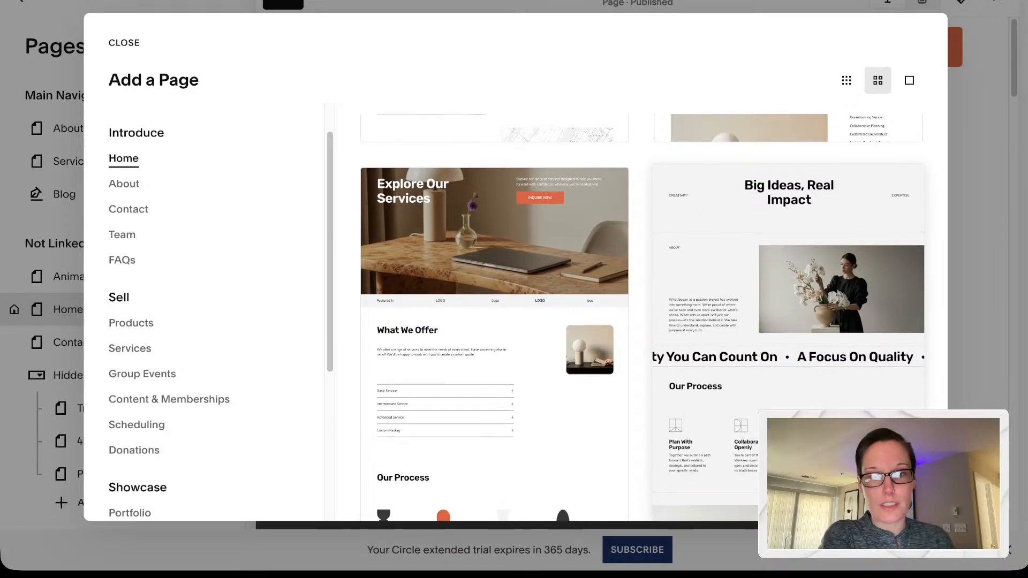
scroll(642, 318, down, 2)
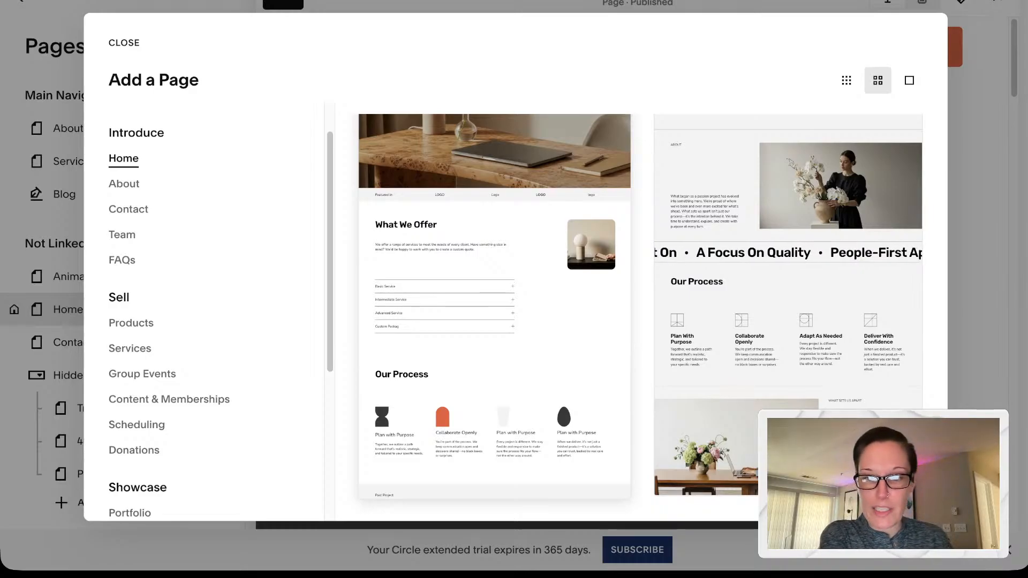
scroll(638, 318, up, 9)
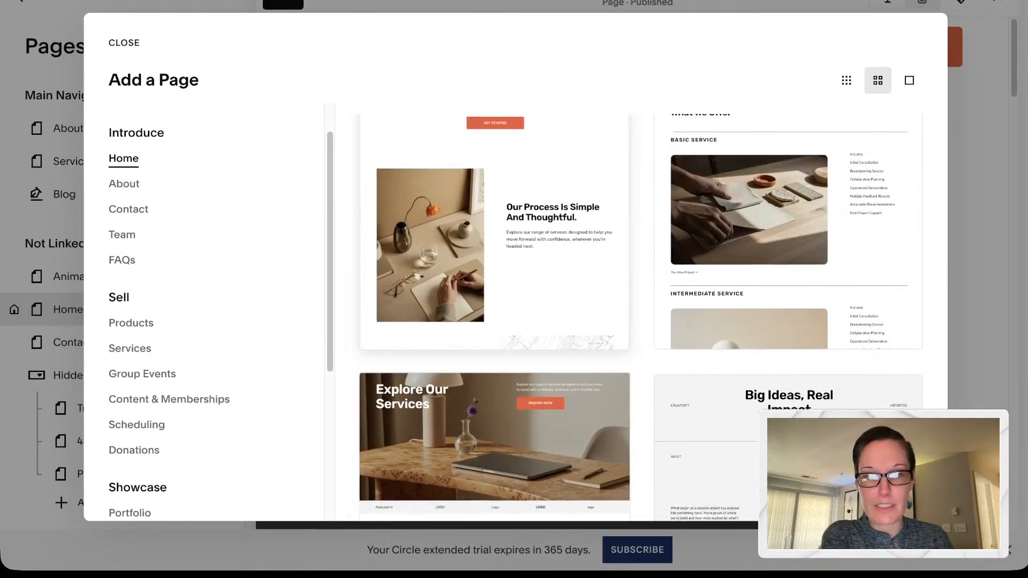
scroll(638, 318, up, 12)
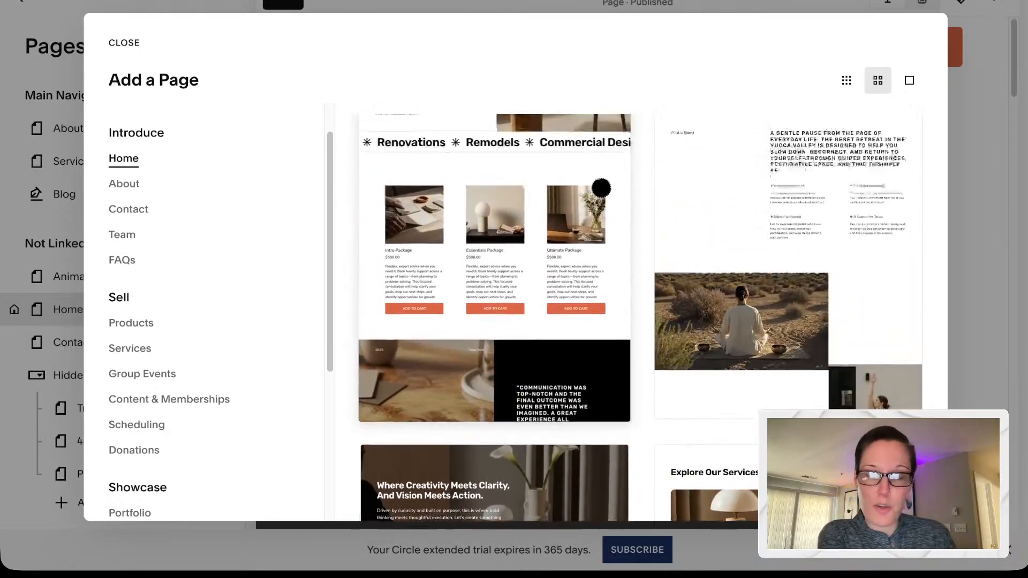
scroll(638, 318, up, 3)
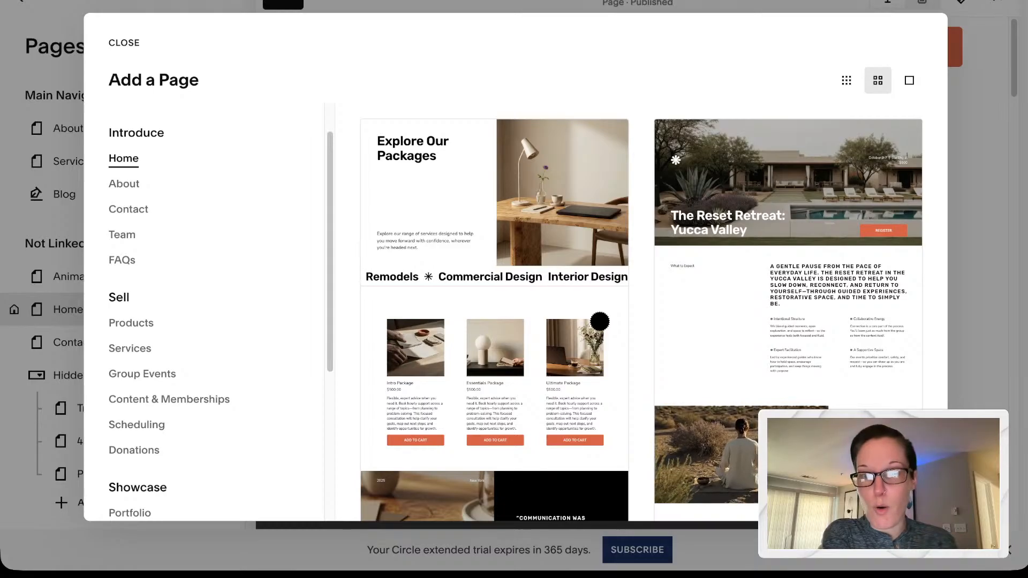
Step: Browse the premade About page layouts and the premade Contact page layouts
click(124, 185)
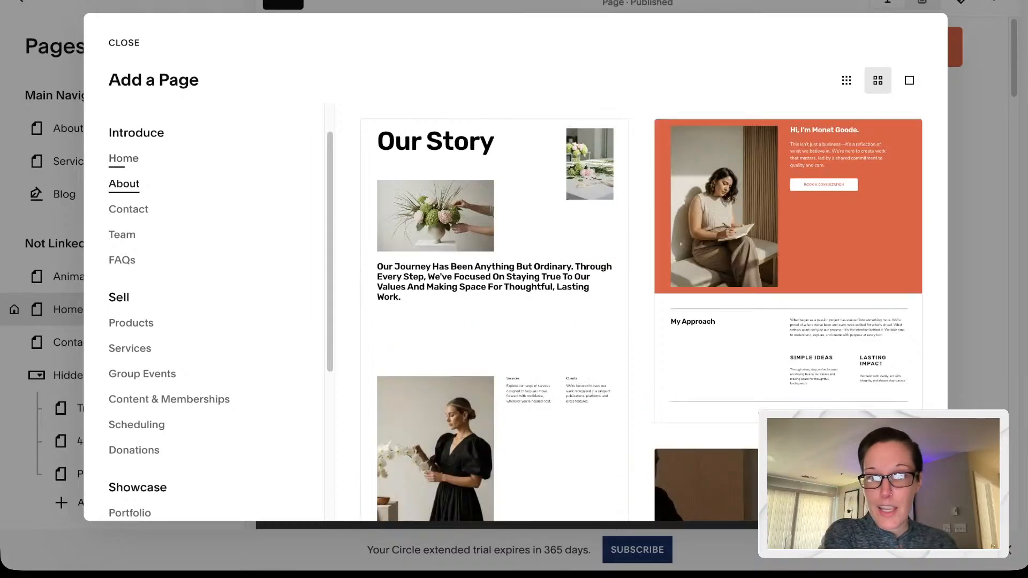
scroll(495, 322, down, 1)
scroll(642, 317, down, 5)
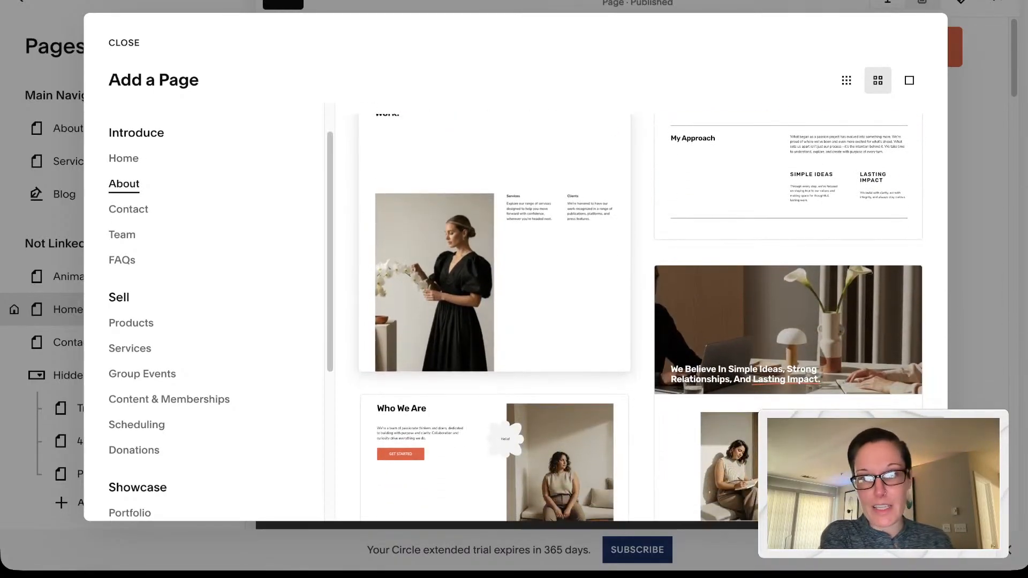
scroll(642, 317, down, 8)
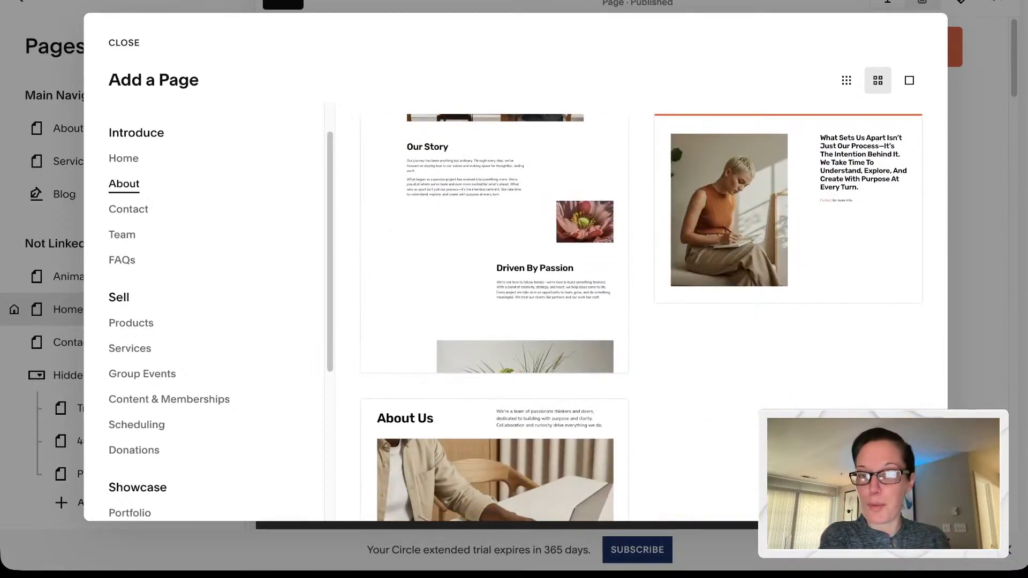
click(129, 209)
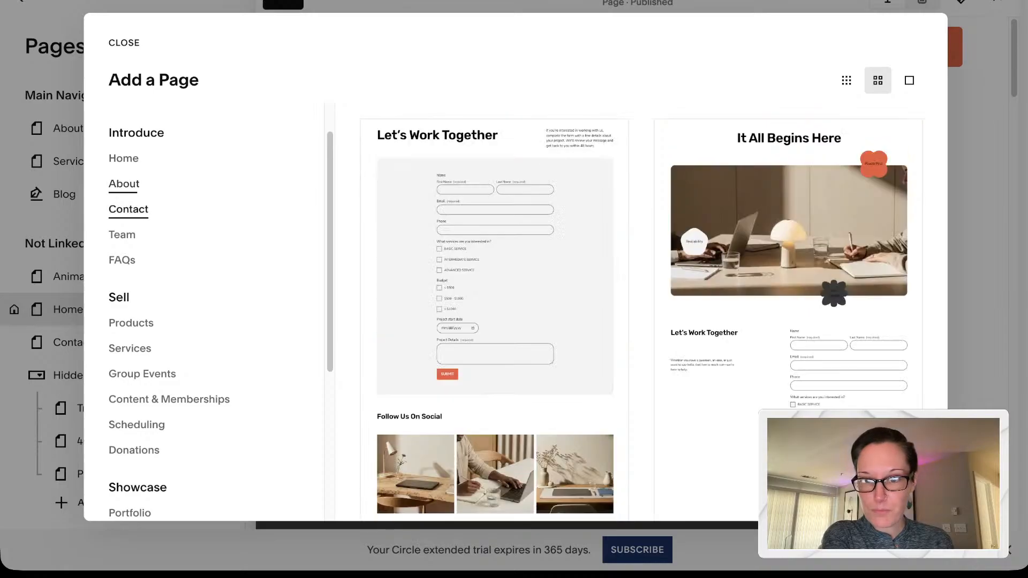
scroll(642, 317, down, 2)
scroll(642, 317, down, 10)
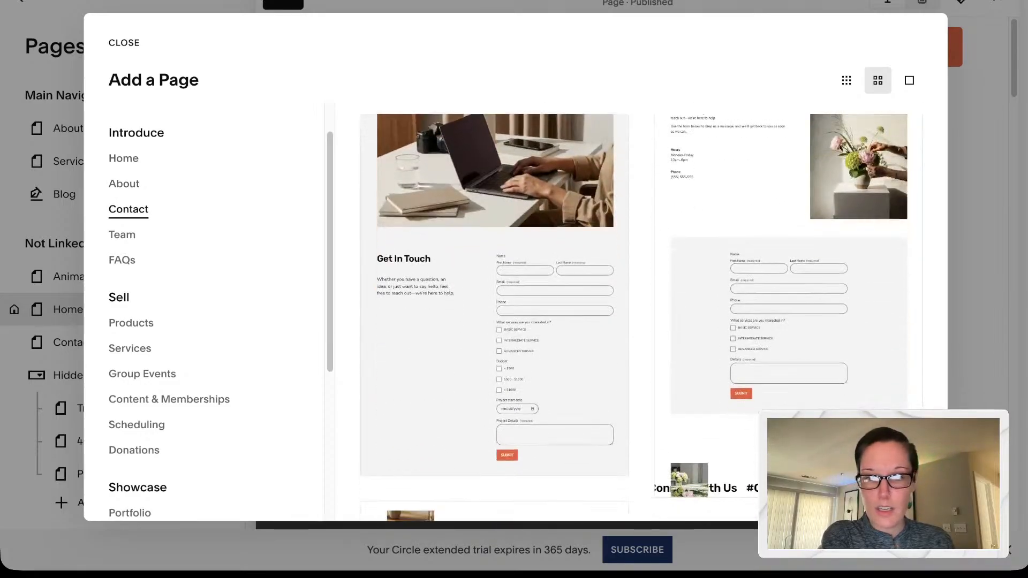
Step: Look through the premade Team and FAQs page layouts
click(122, 235)
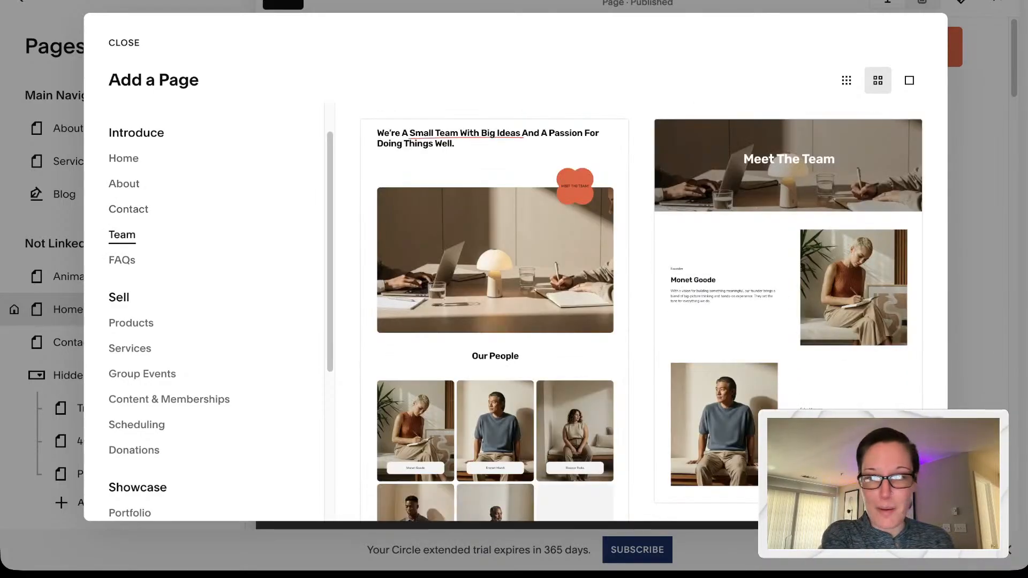
scroll(641, 317, down, 5)
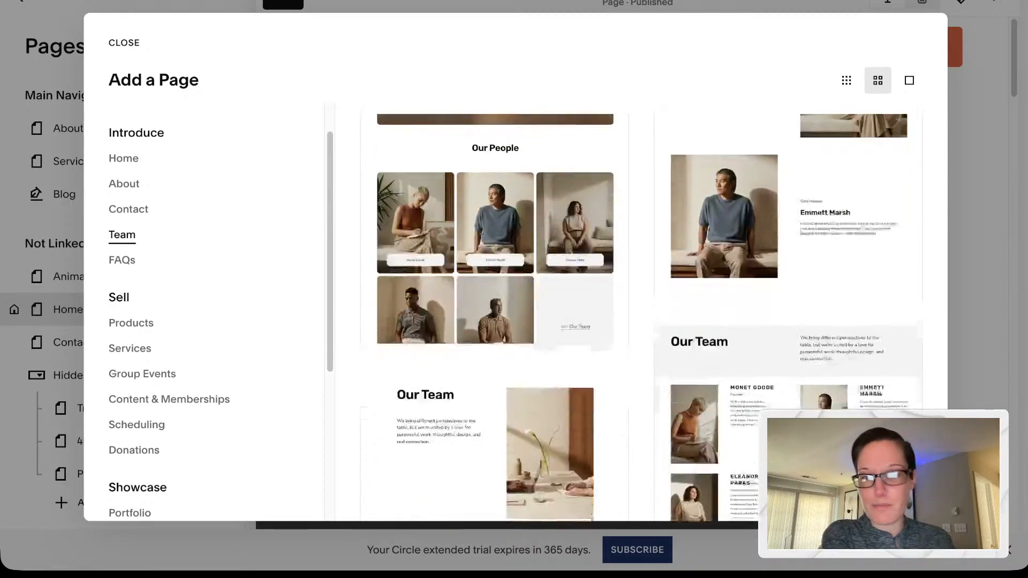
scroll(641, 316, down, 4)
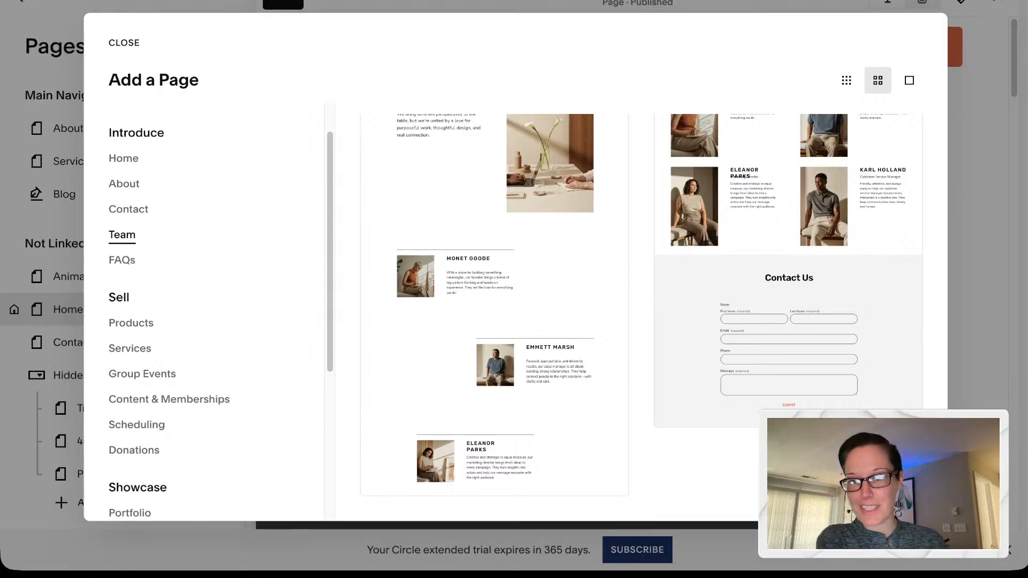
click(122, 261)
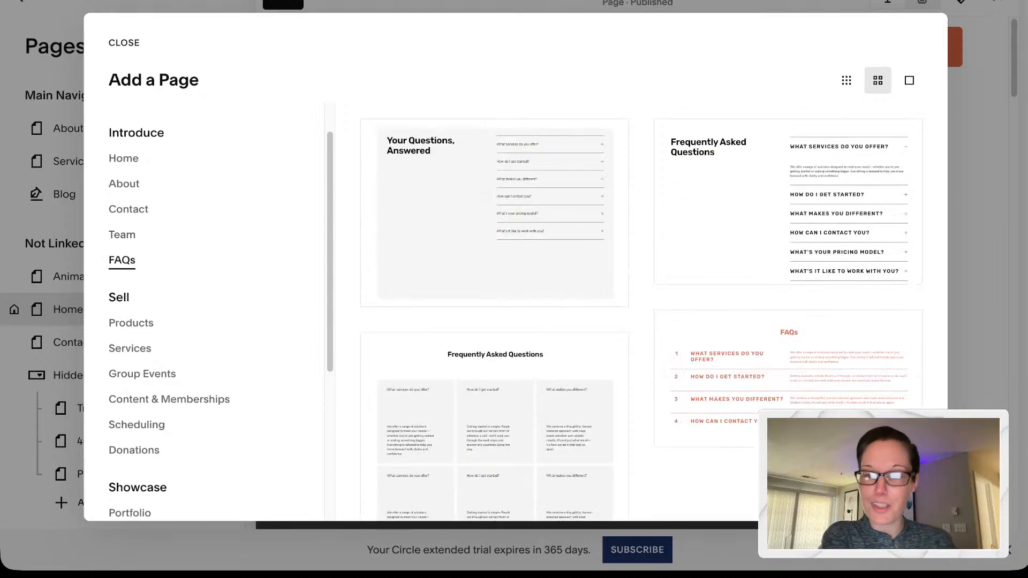
scroll(641, 317, down, 1)
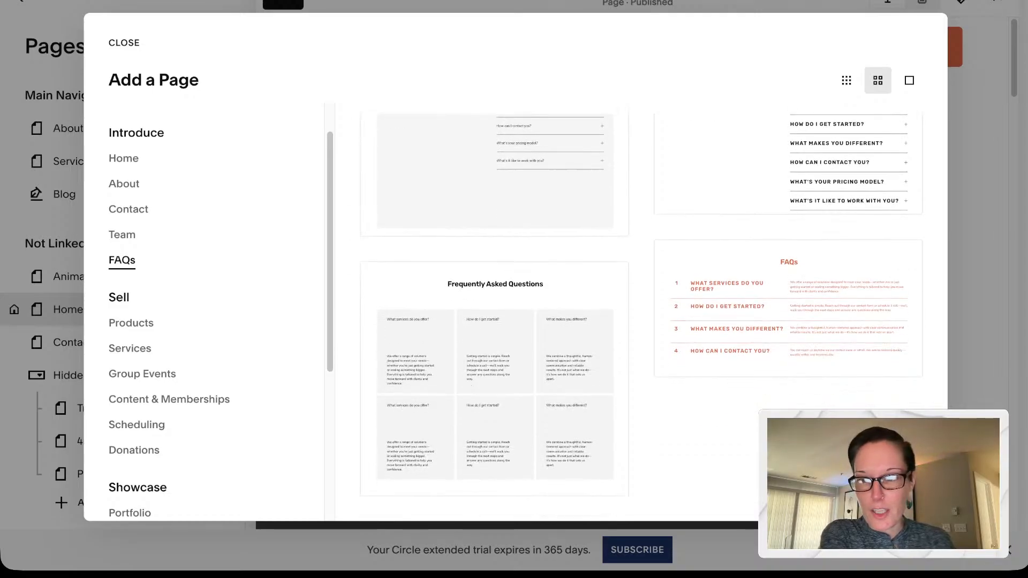
Step: View the premade Portfolio page layouts in the Showcase category
scroll(150, 289, down, 4)
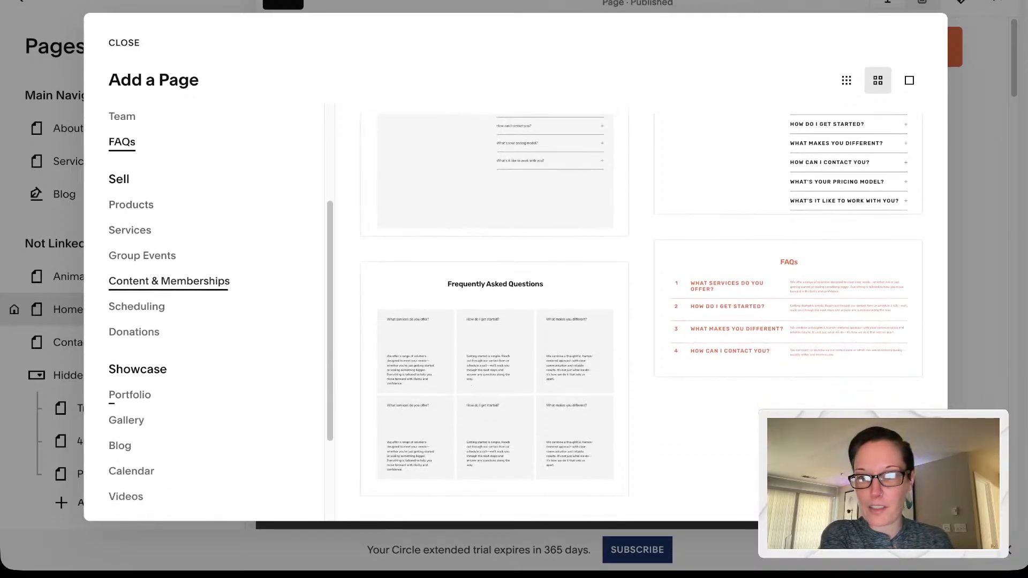
scroll(134, 332, down, 2)
click(130, 306)
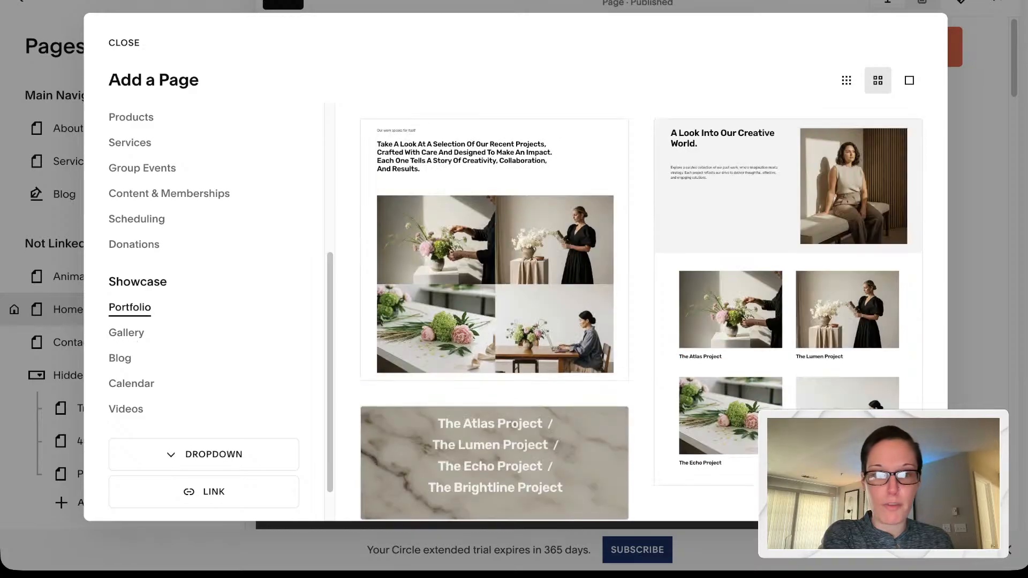
scroll(641, 317, down, 1)
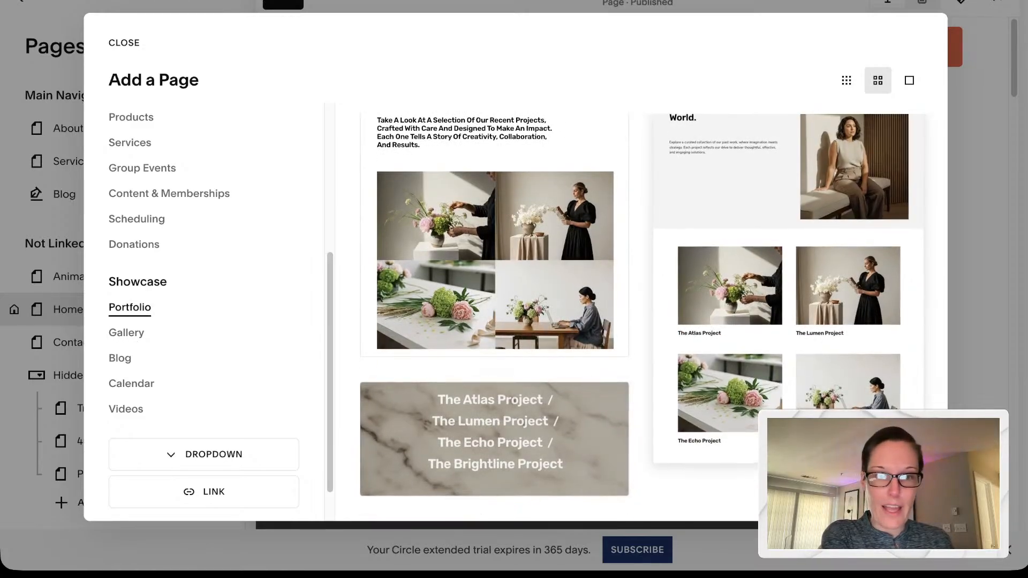
Step: Add a blank page under Not Linked, keeping the default name New Page
scroll(128, 348, up, 1)
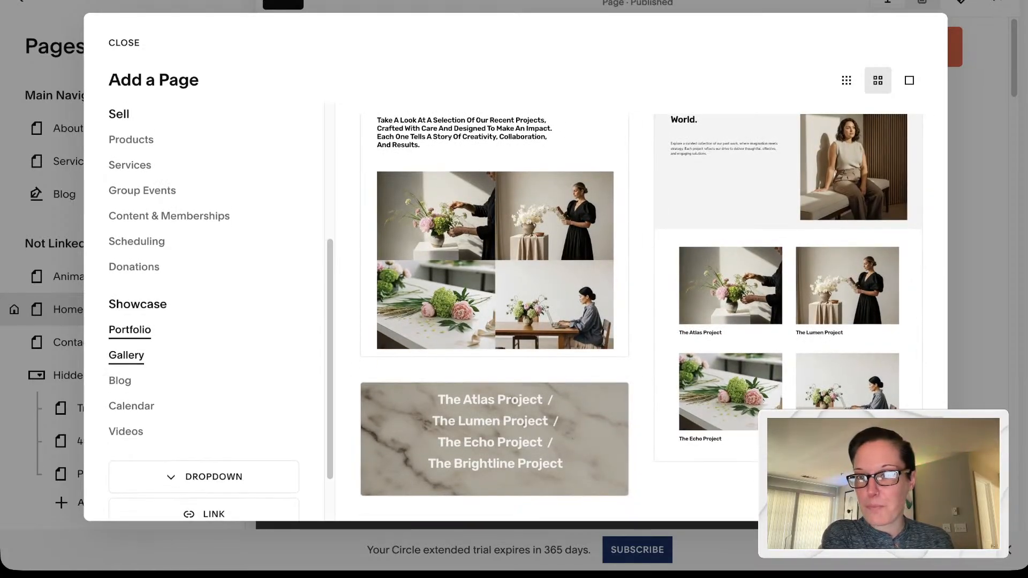
scroll(129, 355, up, 5)
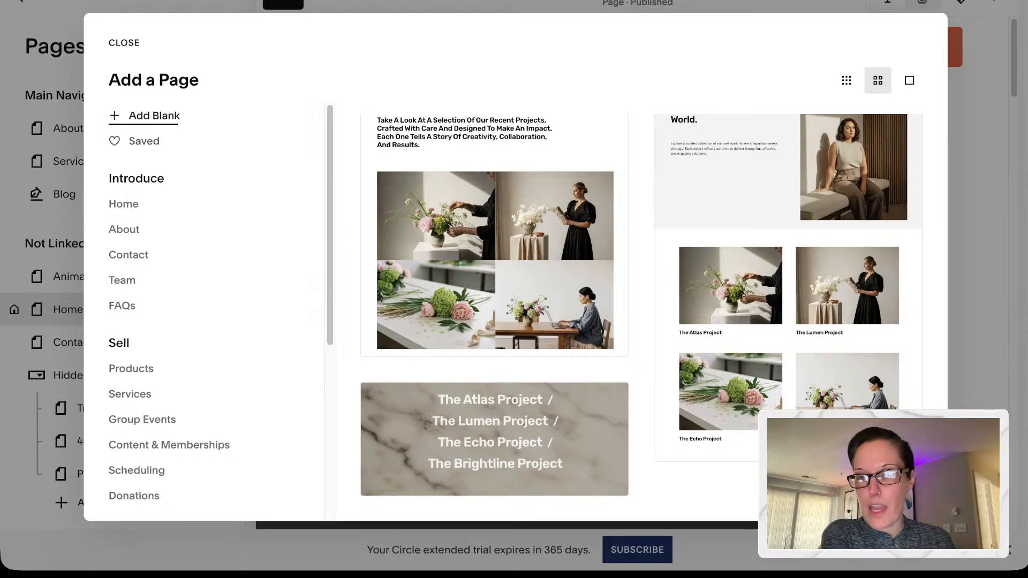
click(154, 116)
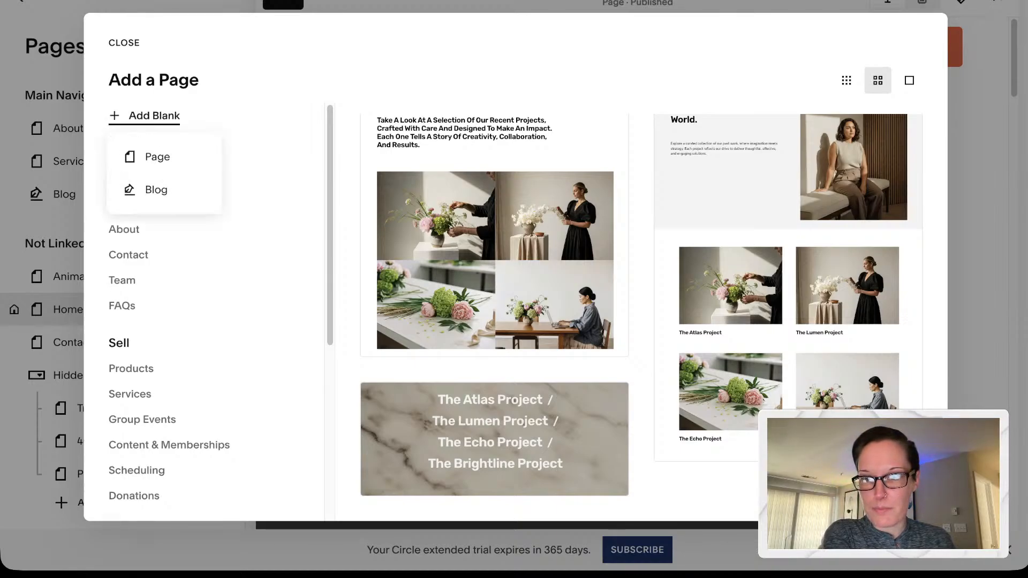
click(154, 153)
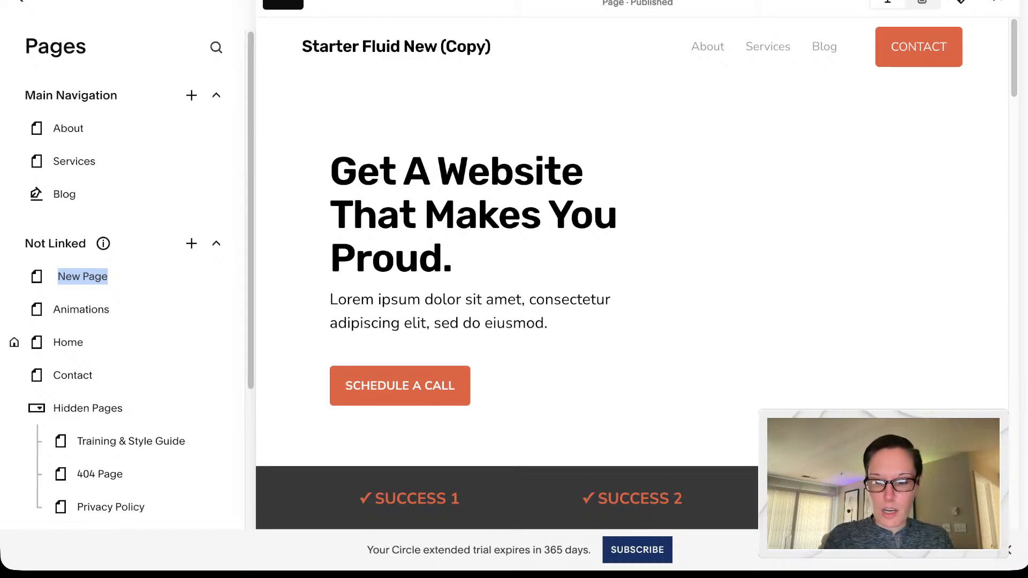
key(Return)
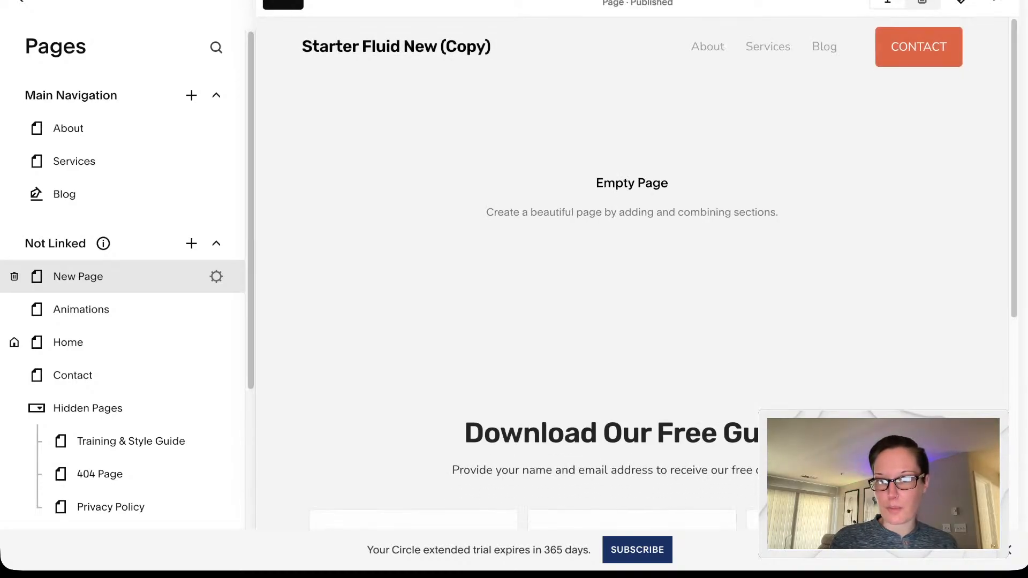
Step: Examine the new page down to its footer and review its General and Navigation page settings
scroll(632, 273, down, 7)
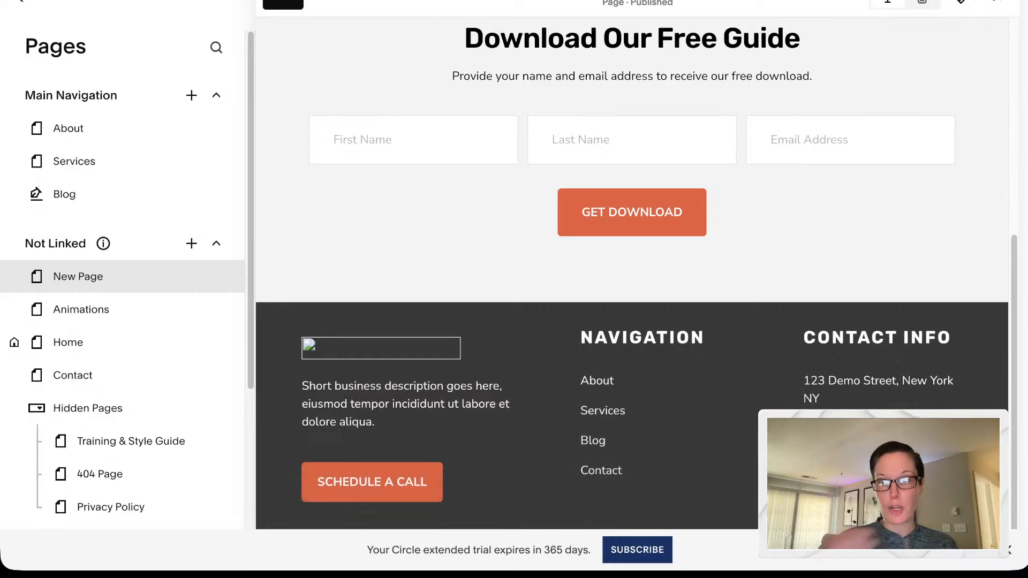
scroll(632, 273, up, 1)
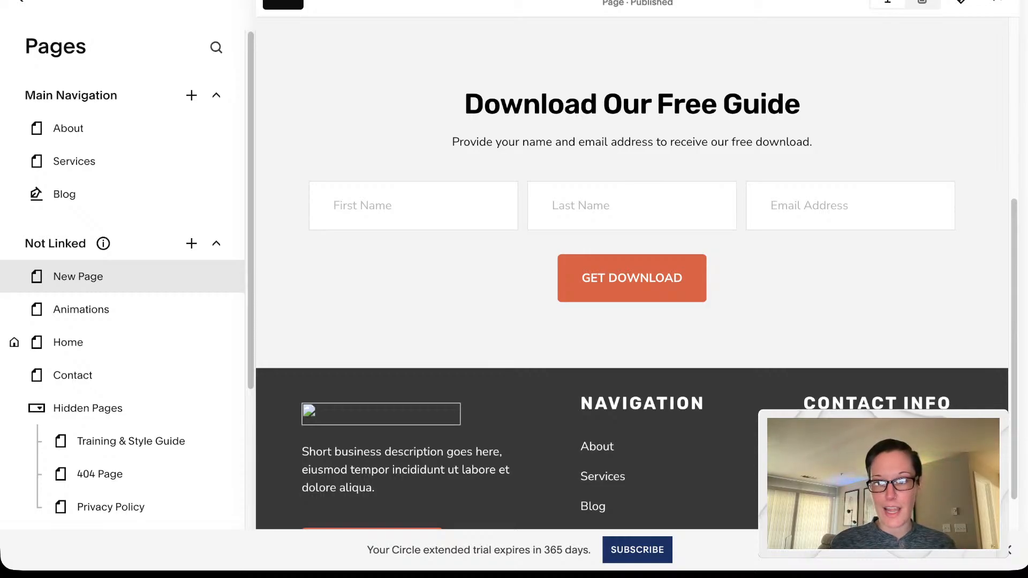
mouse_move(122, 277)
click(217, 276)
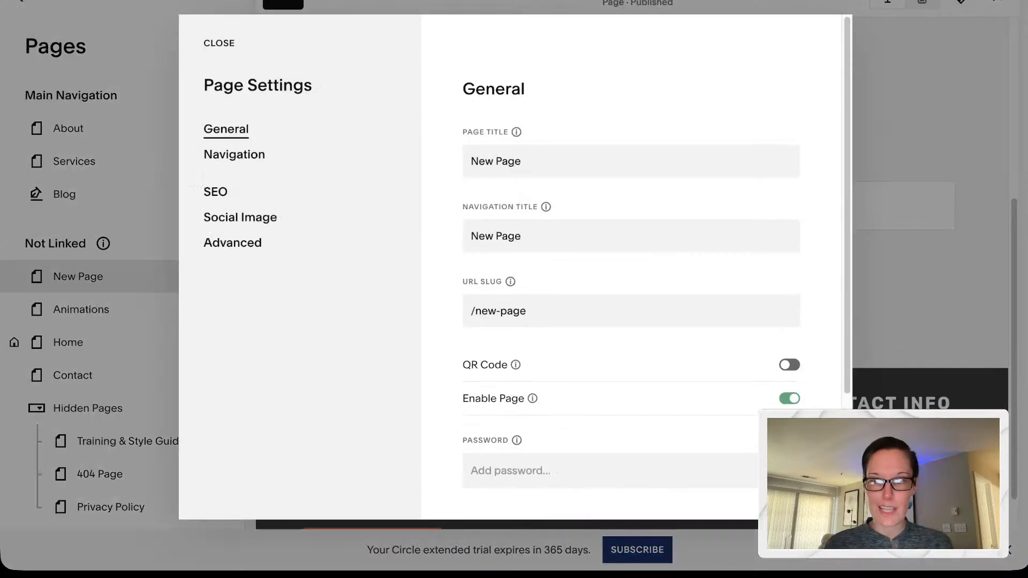
click(234, 154)
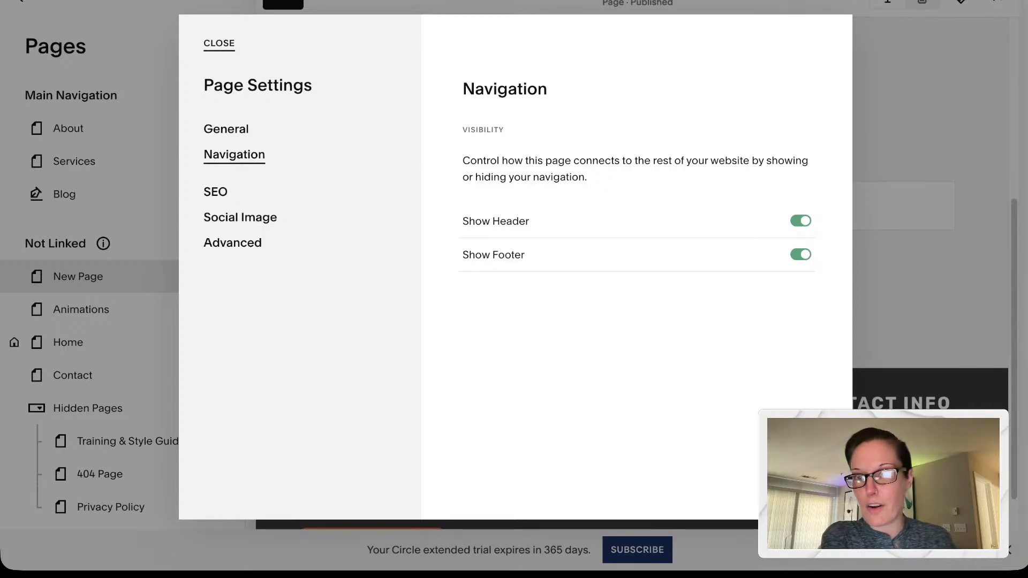
click(219, 43)
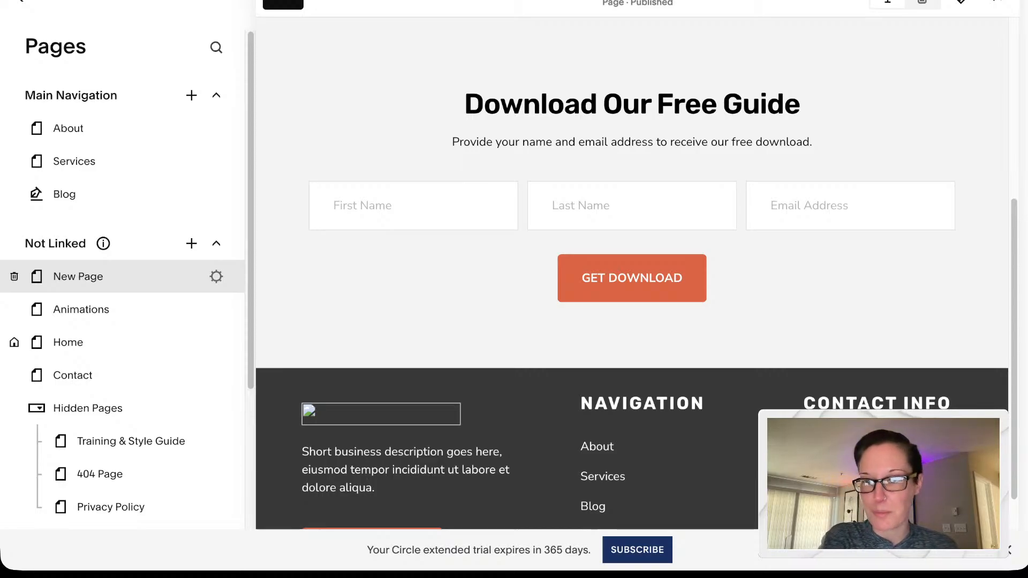
Step: Start adding a section to the empty new page and browse the premade About section layouts
scroll(631, 274, up, 6)
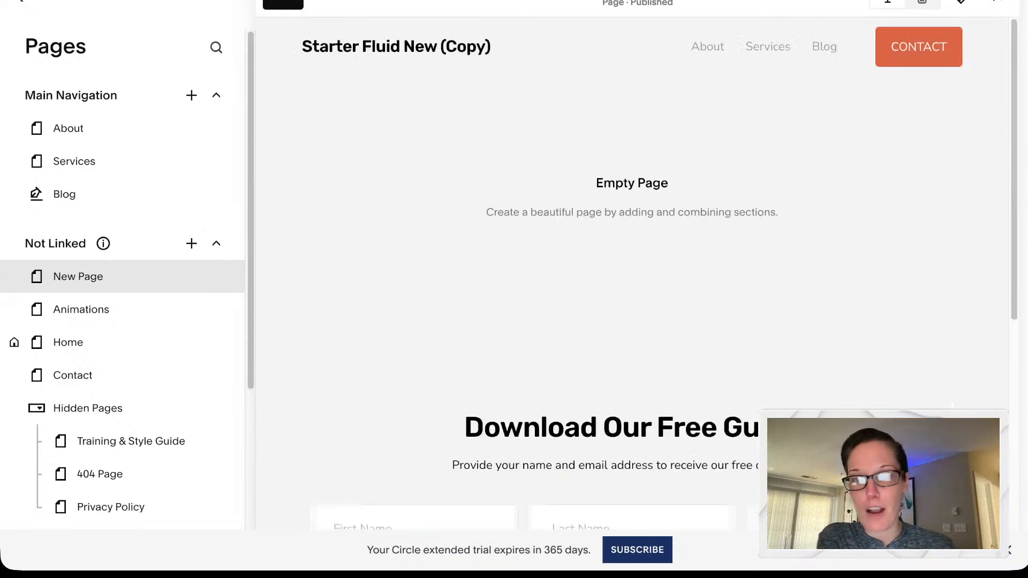
click(283, 4)
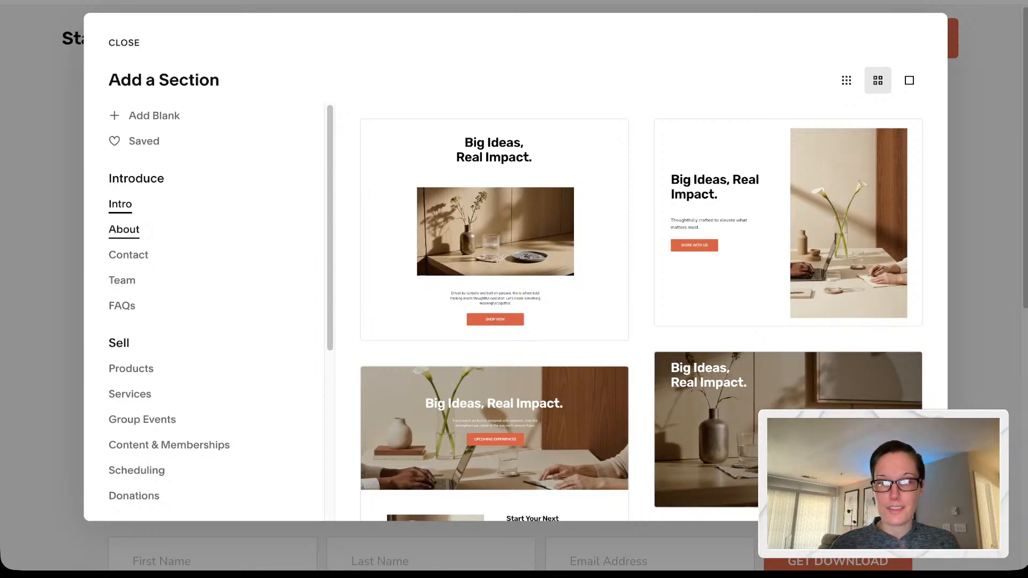
click(124, 230)
scroll(494, 334, down, 8)
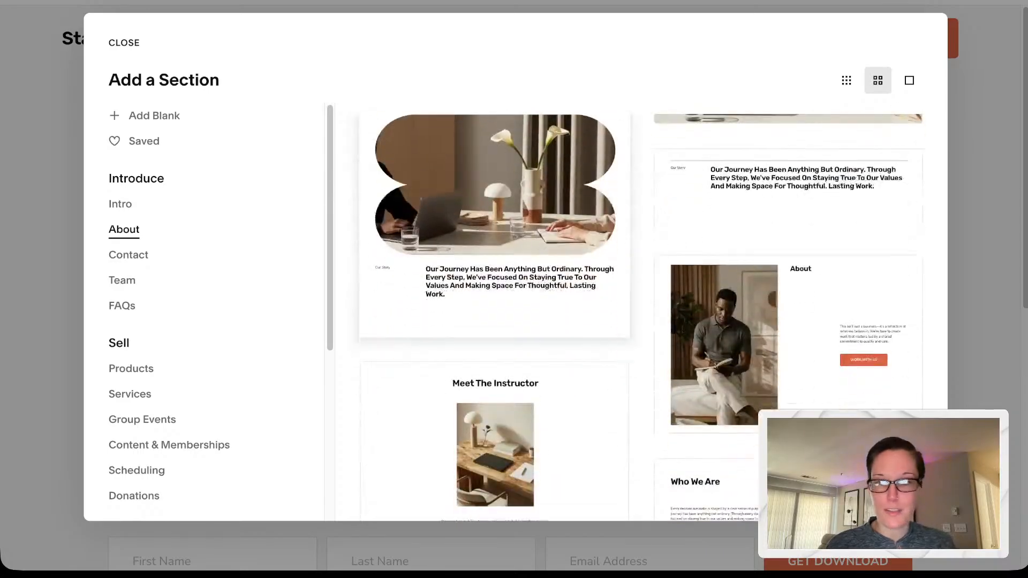
scroll(494, 317, down, 15)
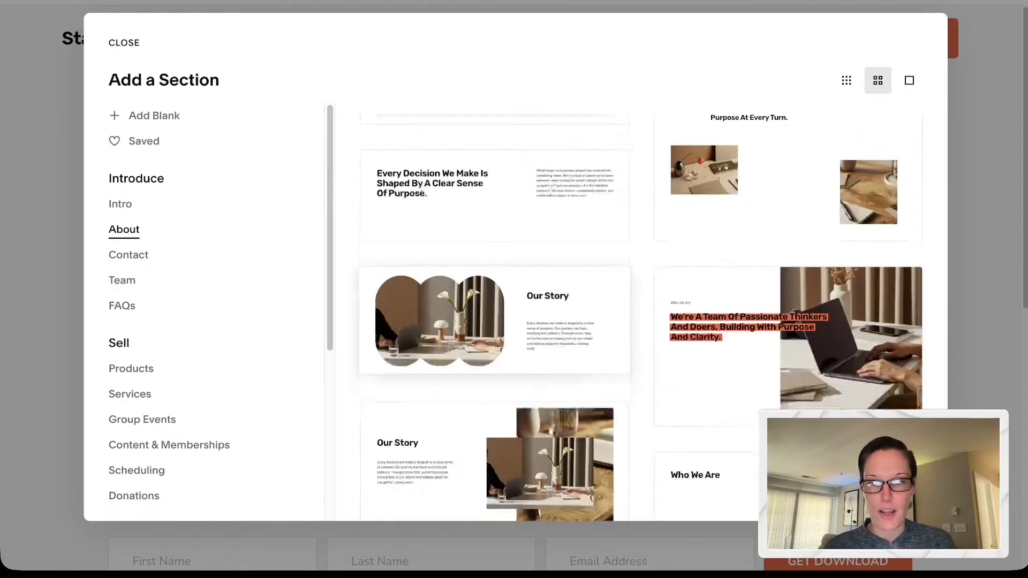
scroll(494, 317, down, 5)
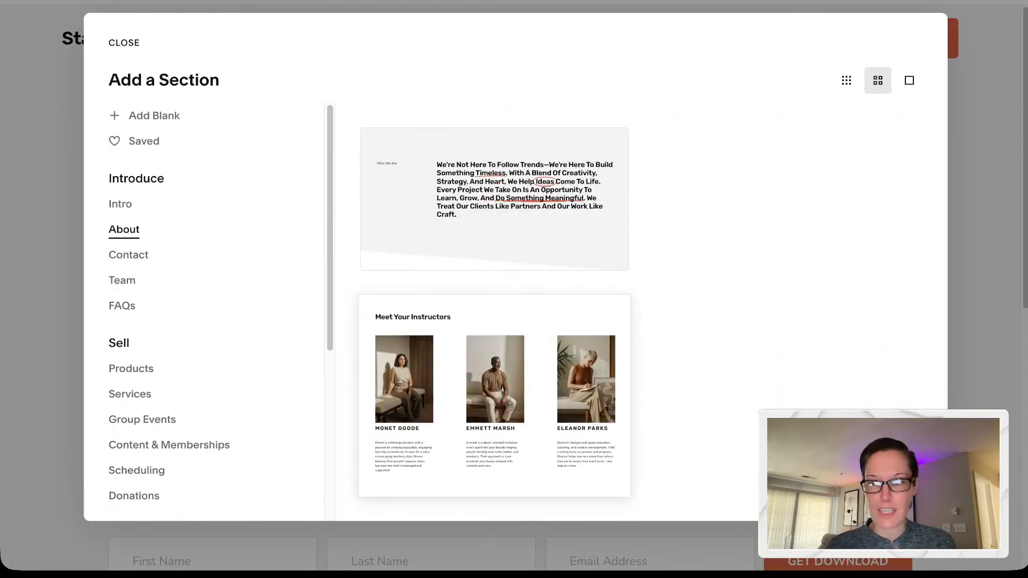
scroll(493, 321, up, 10)
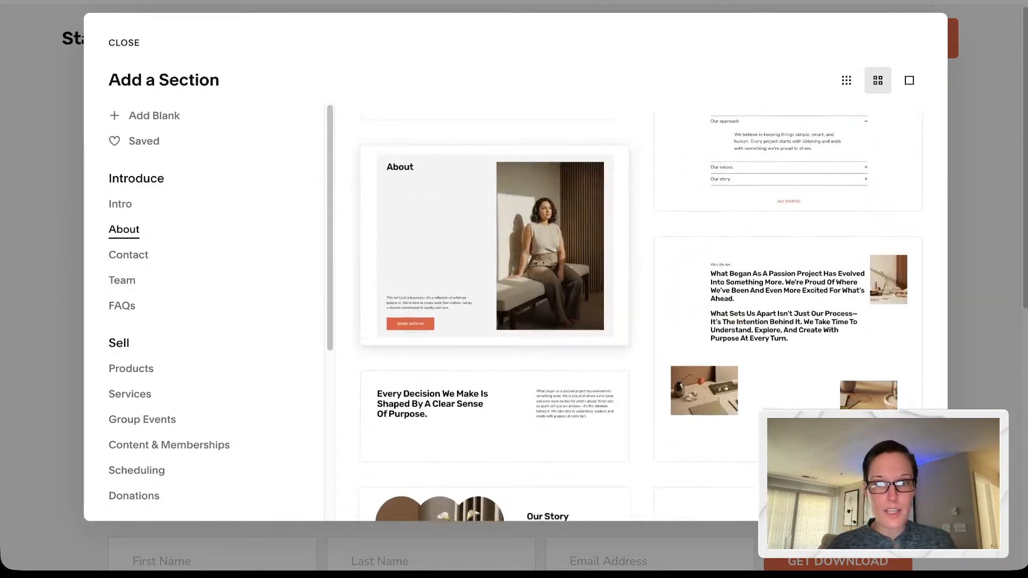
scroll(494, 321, up, 8)
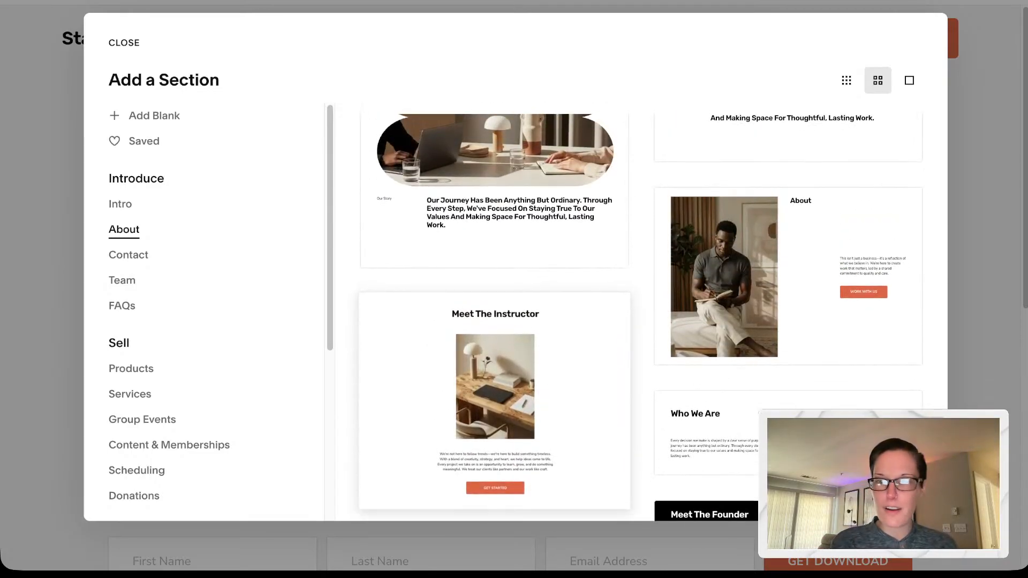
scroll(494, 322, up, 5)
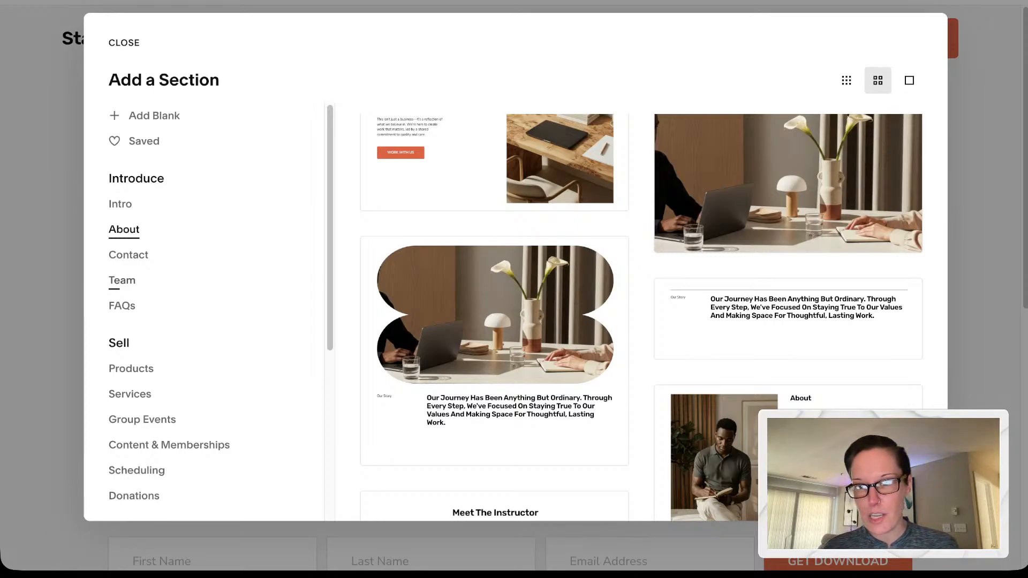
Step: Browse the premade Team section layouts, including the Meet The Team and Our Team designs
click(122, 281)
scroll(494, 247, down, 3)
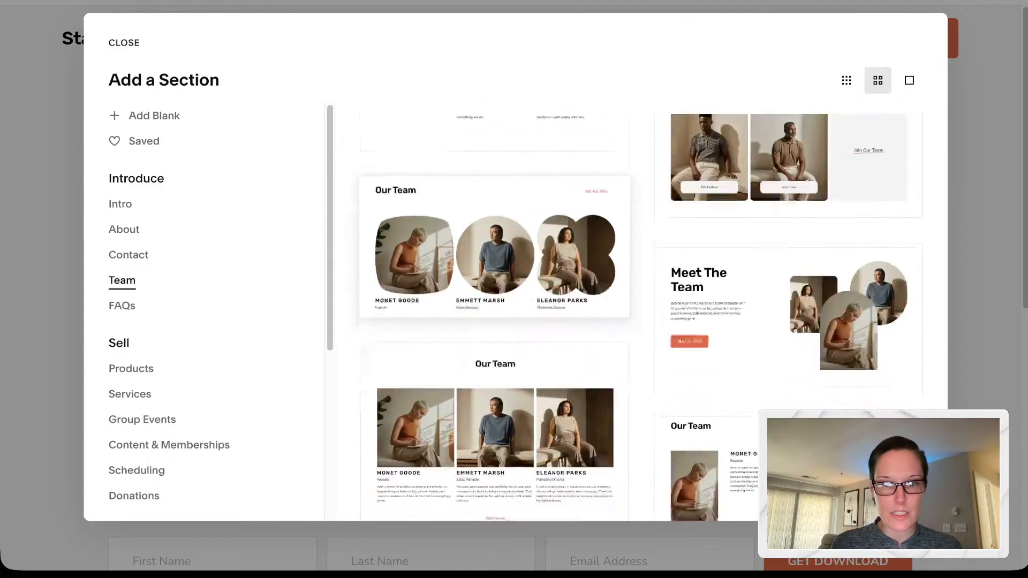
scroll(494, 268, down, 6)
mouse_move(601, 271)
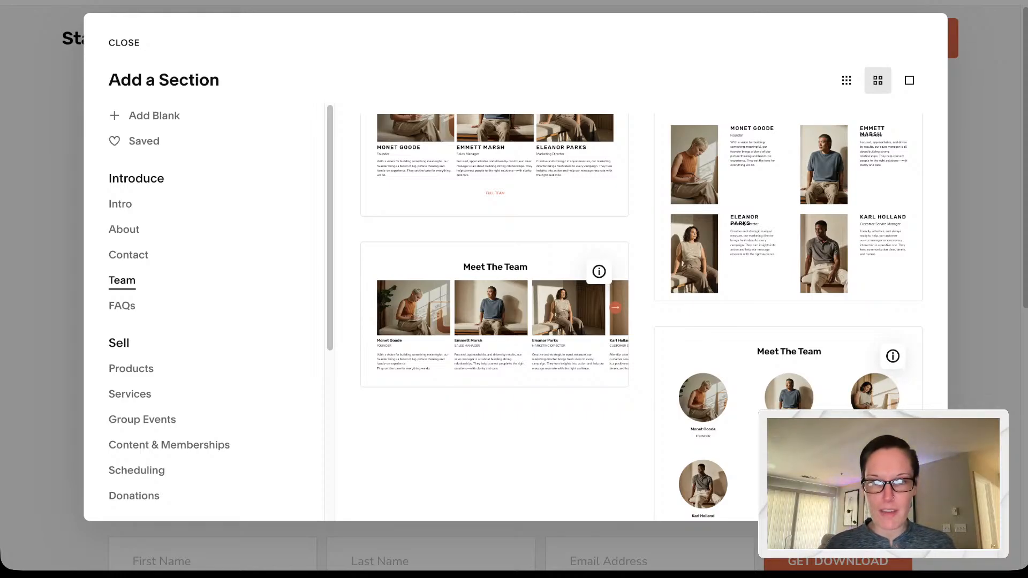
scroll(600, 361, up, 3)
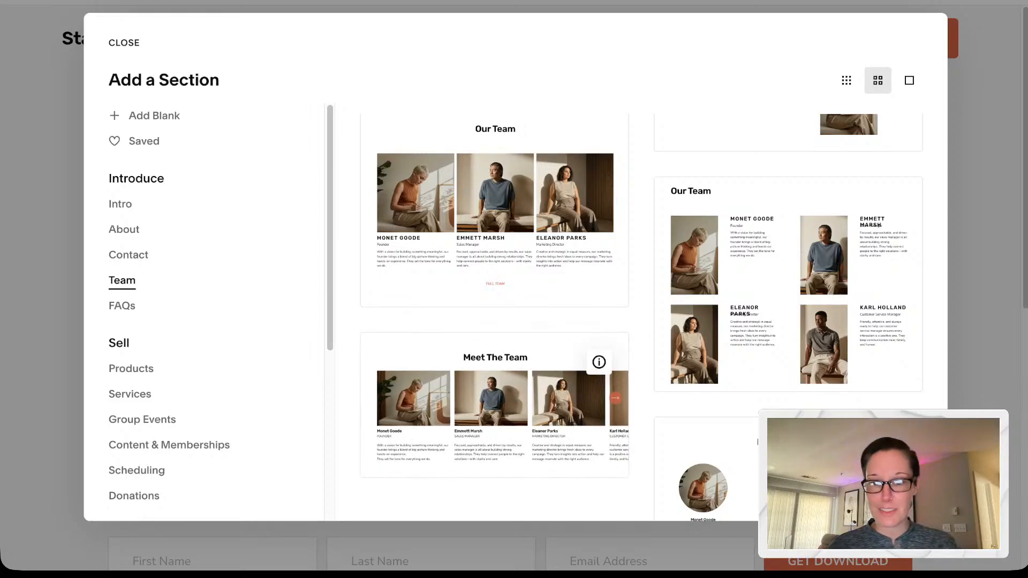
scroll(600, 361, up, 5)
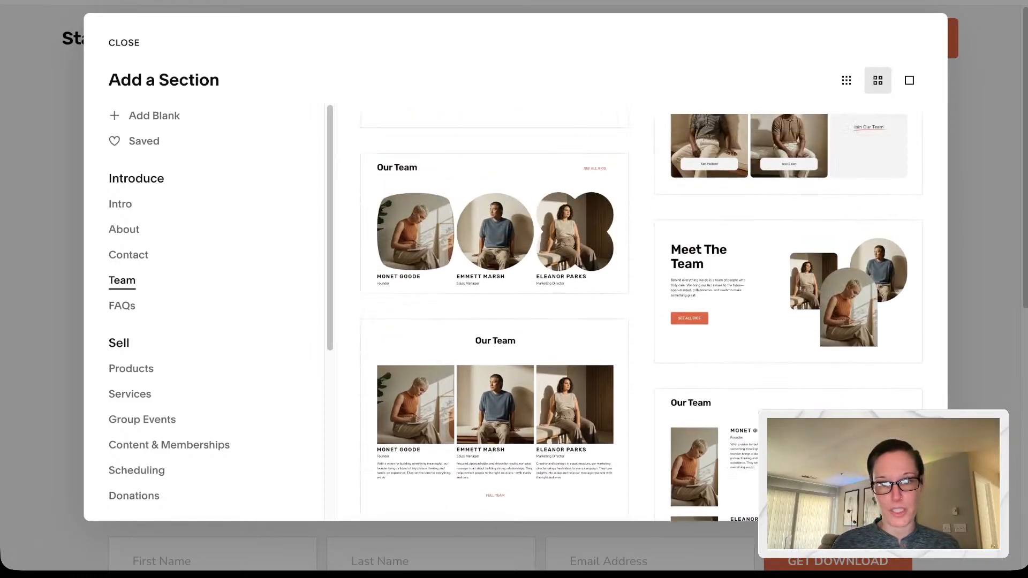
Step: Browse the Intro layouts and add the section with scrolling Big Ideas, Real Impact. text across a full-width desk photo
scroll(600, 322, up, 2)
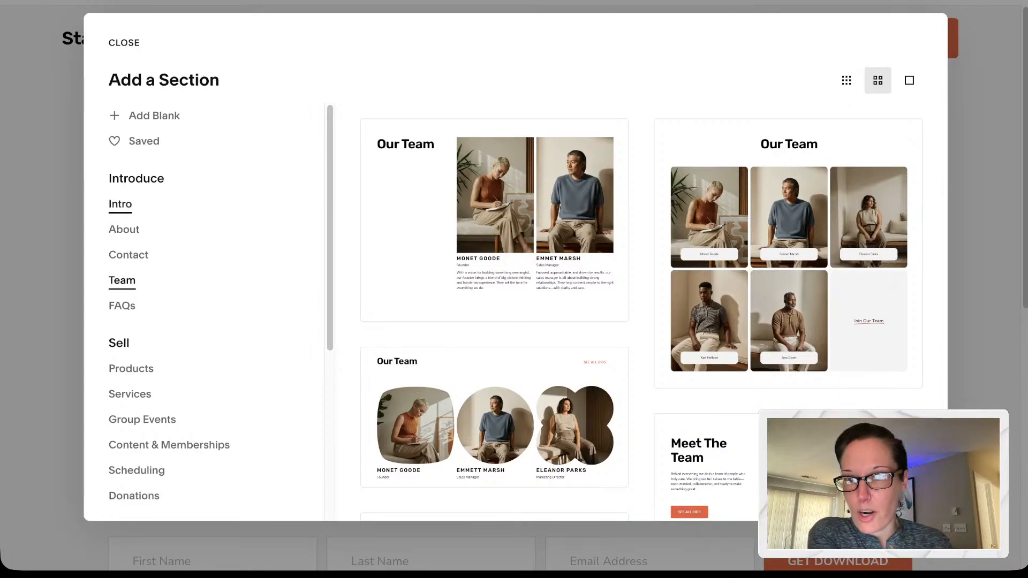
click(120, 204)
scroll(568, 279, down, 4)
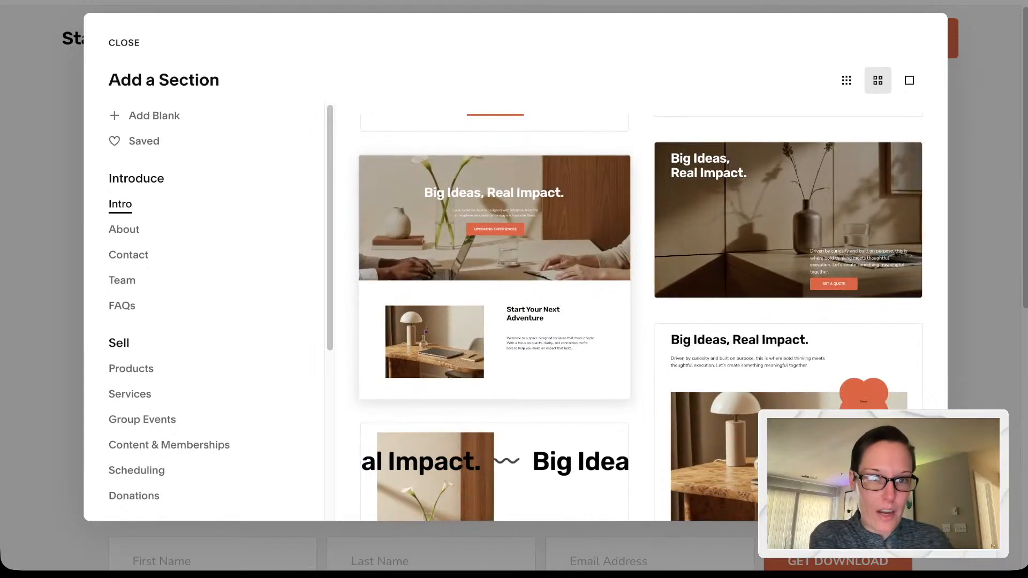
scroll(495, 348, down, 6)
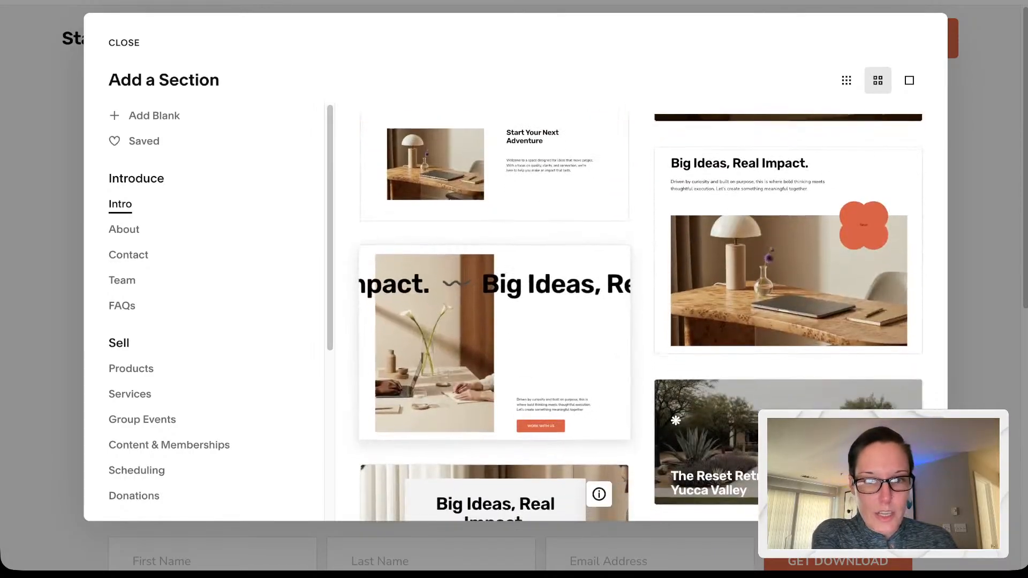
scroll(494, 348, down, 6)
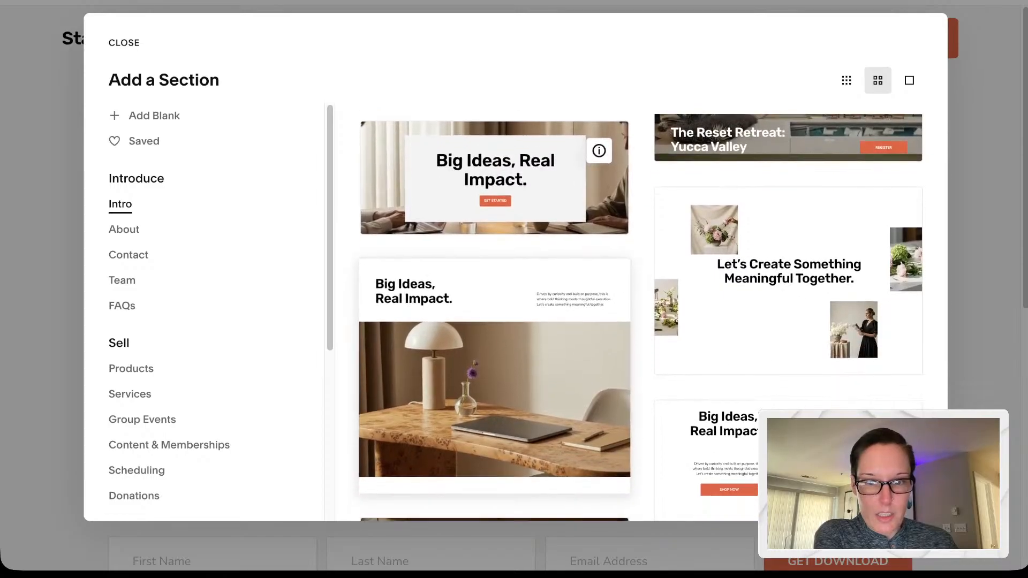
scroll(495, 348, down, 8)
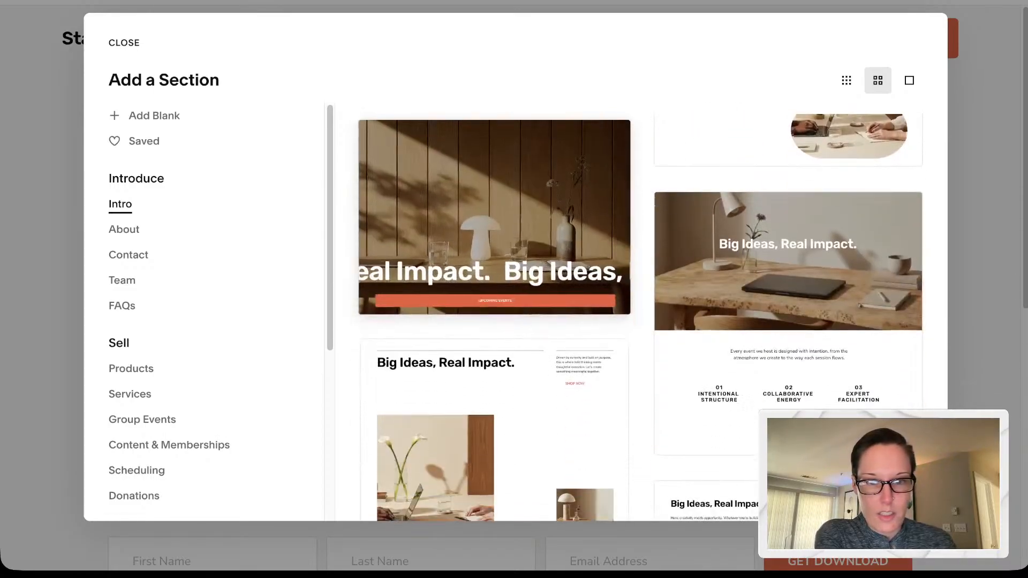
scroll(494, 348, down, 8)
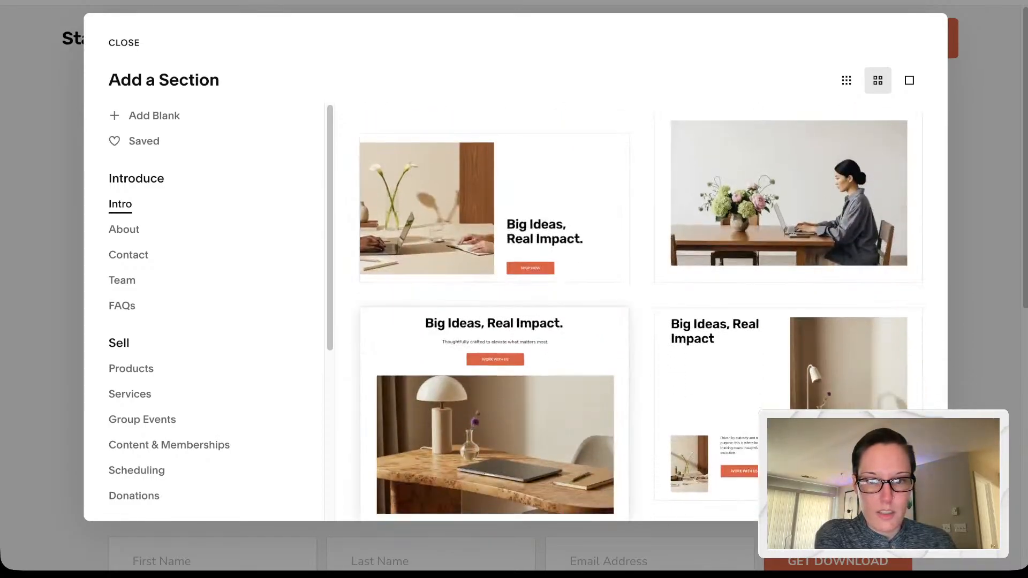
scroll(494, 348, down, 6)
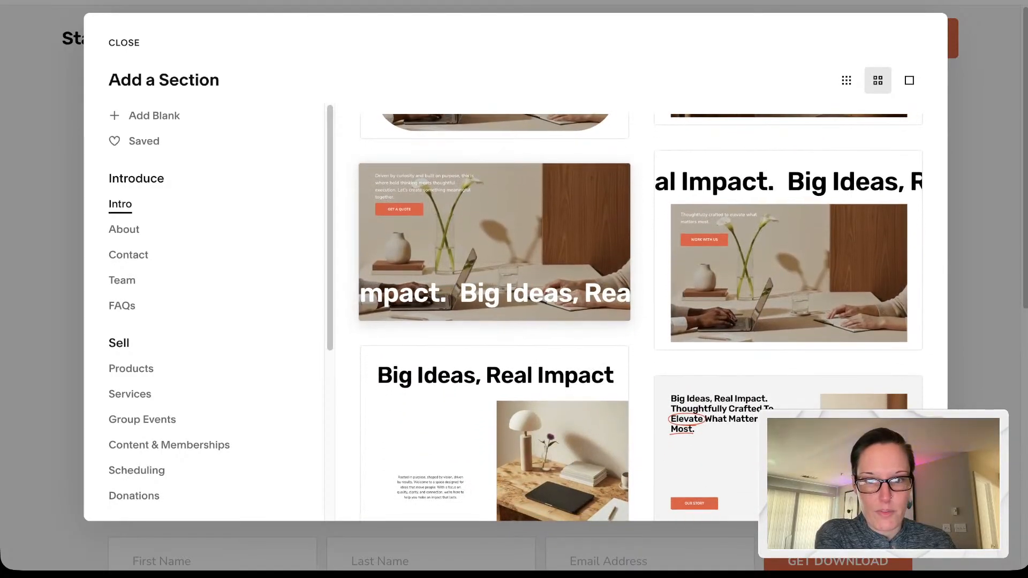
click(494, 242)
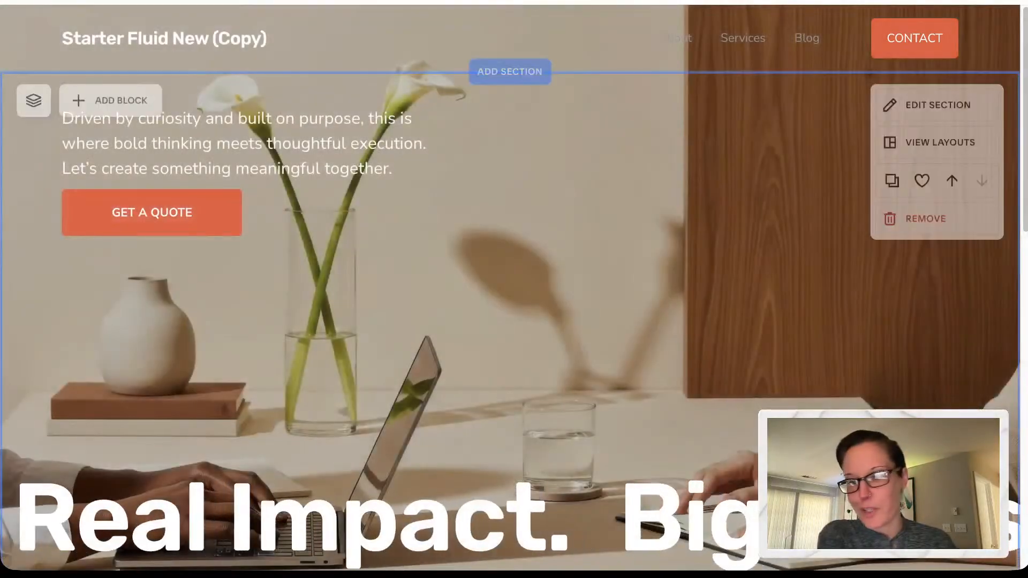
Step: Review the scrolling text block's content and design settings, and open the intro paragraph for text editing
double_click(511, 509)
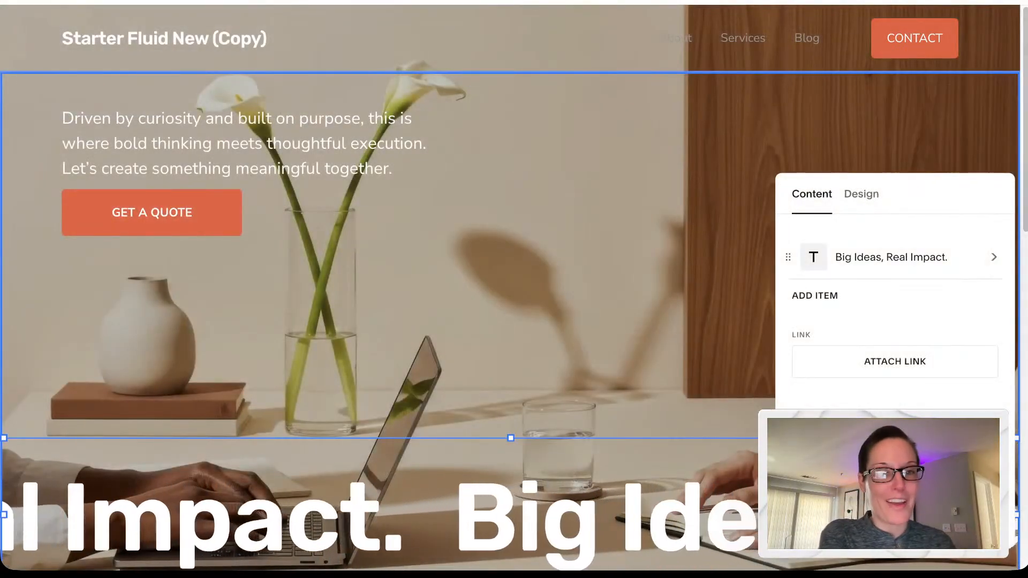
click(861, 194)
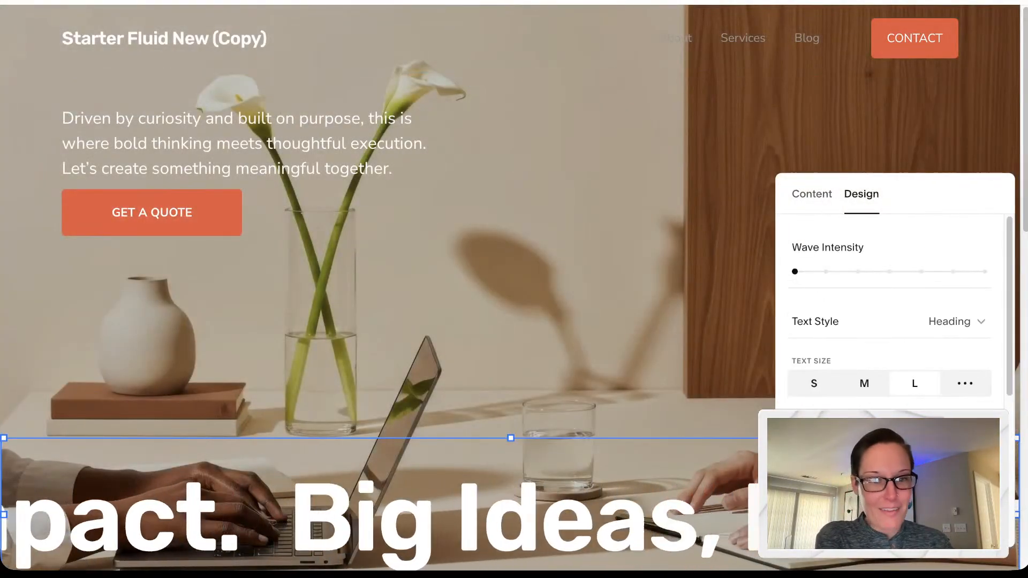
scroll(889, 311, down, 3)
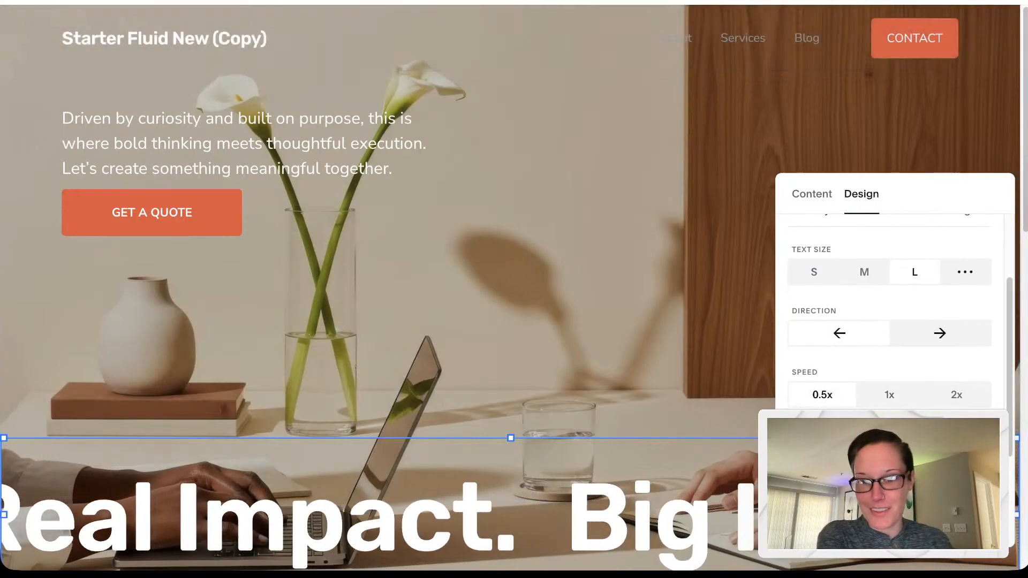
click(49, 2)
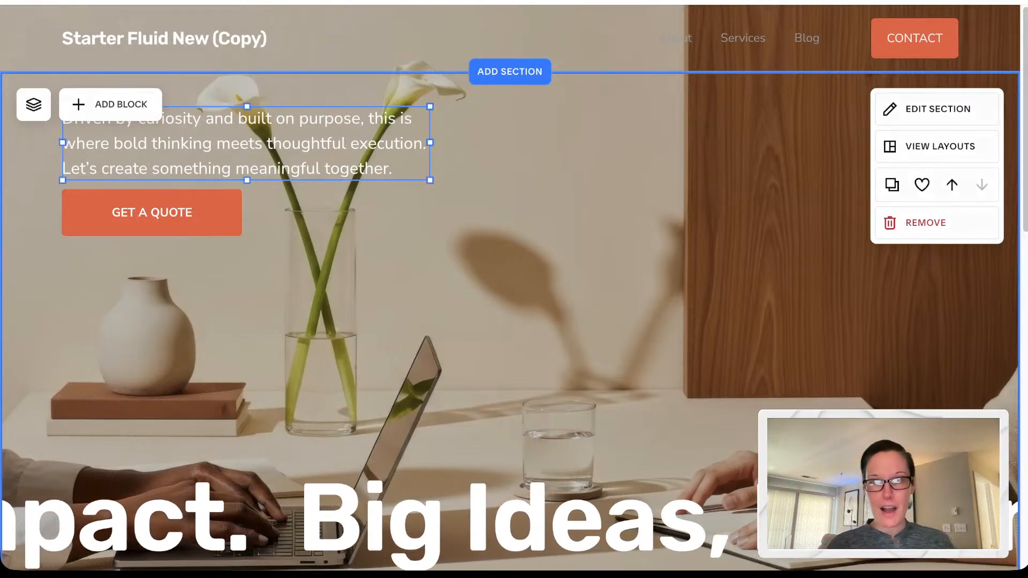
double_click(306, 143)
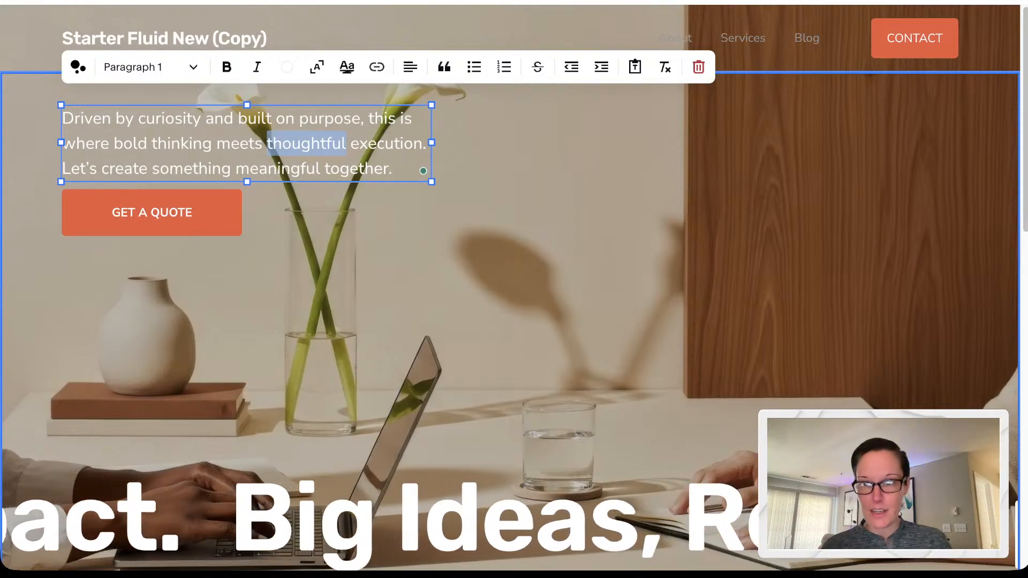
Step: Link the section's GET A QUOTE button to the Contact page at /contact
double_click(152, 212)
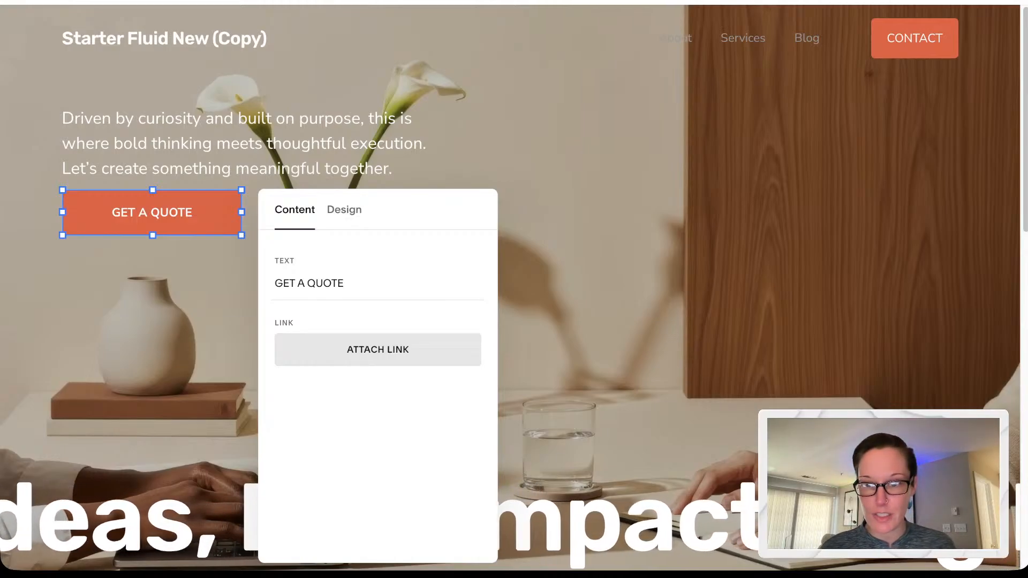
click(377, 349)
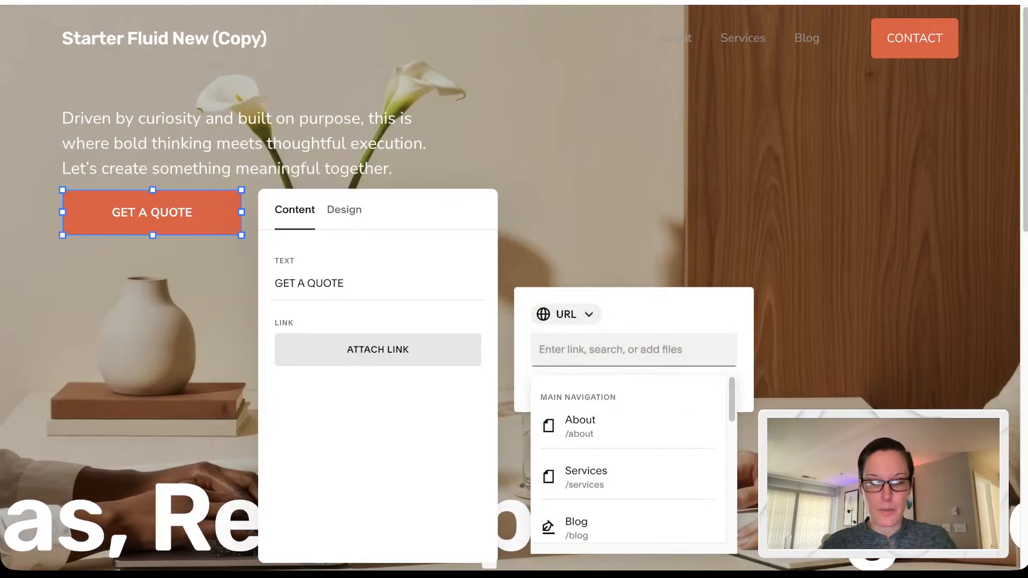
text(/cont)
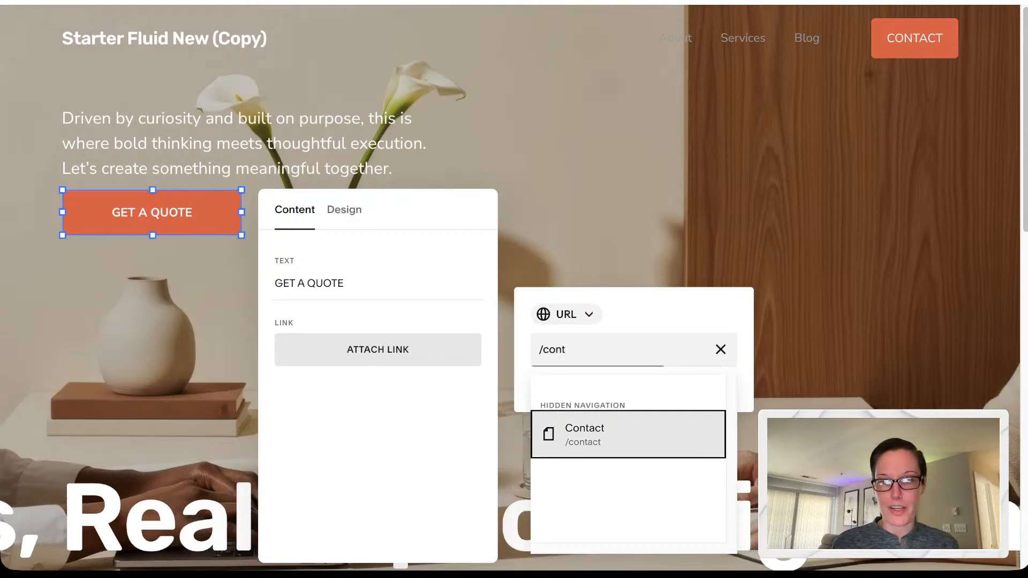
click(616, 433)
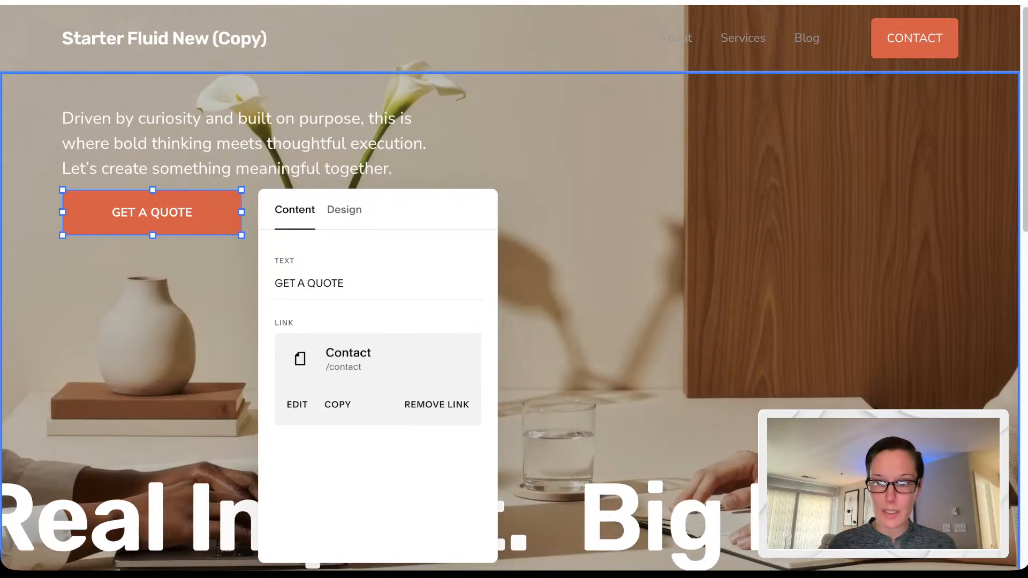
click(616, 342)
Step: Remove the background image from the new intro section
scroll(616, 342, down, 1)
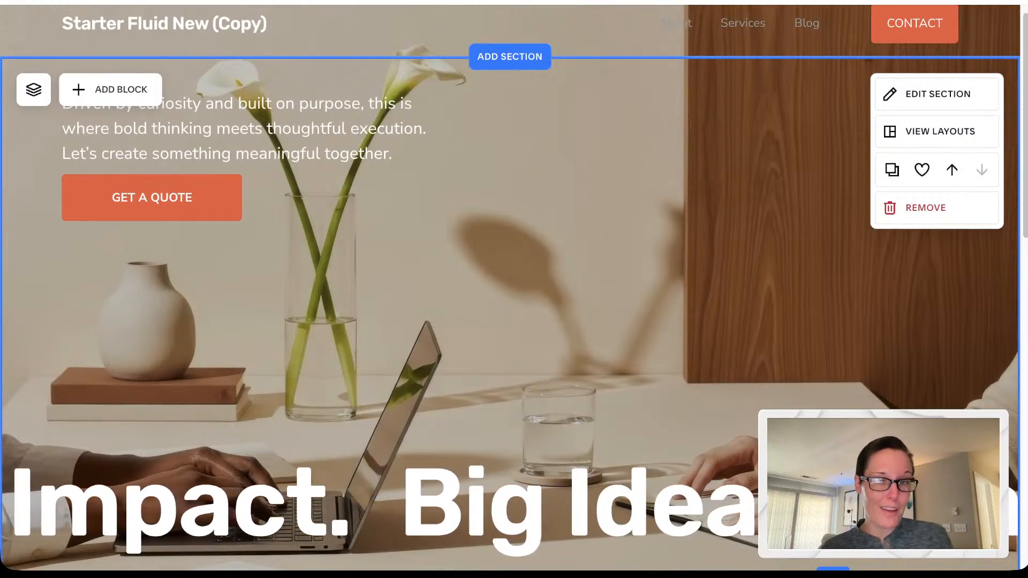
scroll(514, 289, up, 1)
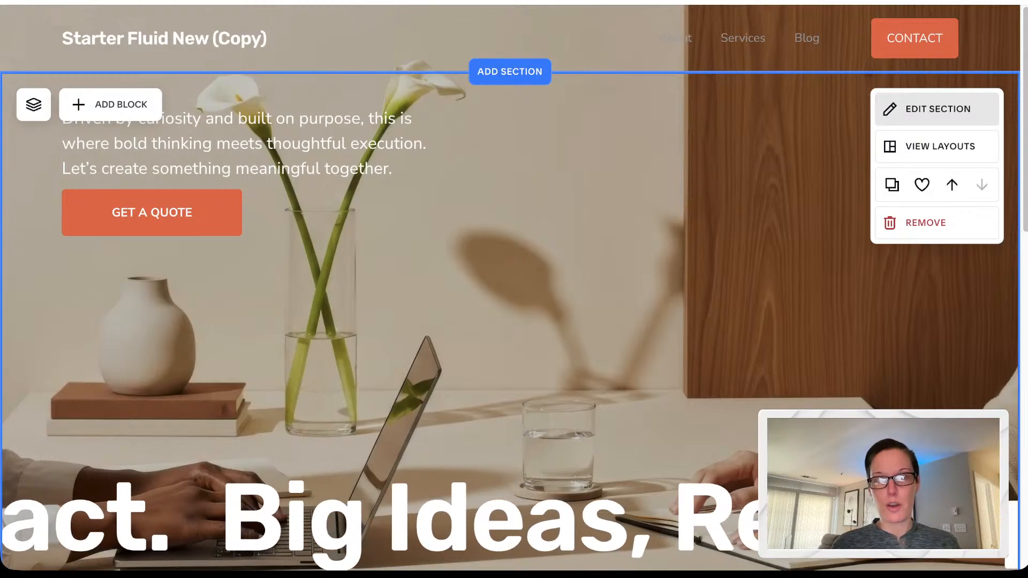
click(938, 109)
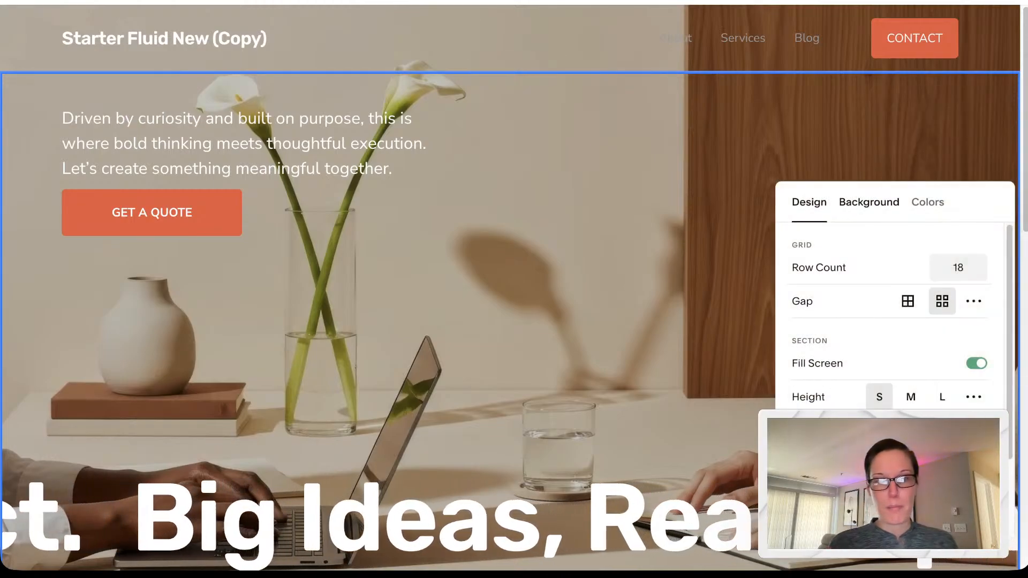
click(869, 201)
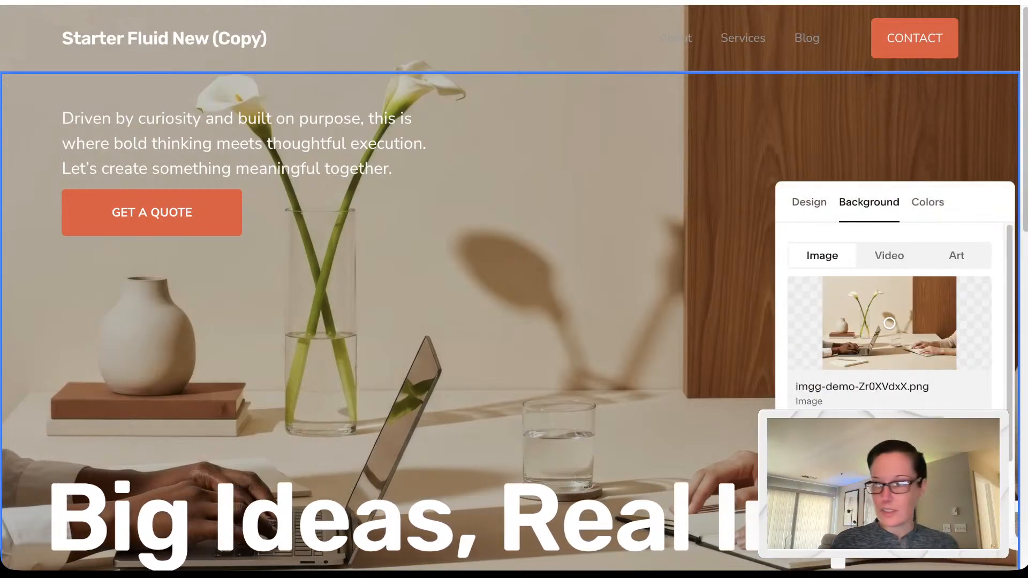
scroll(889, 321, down, 3)
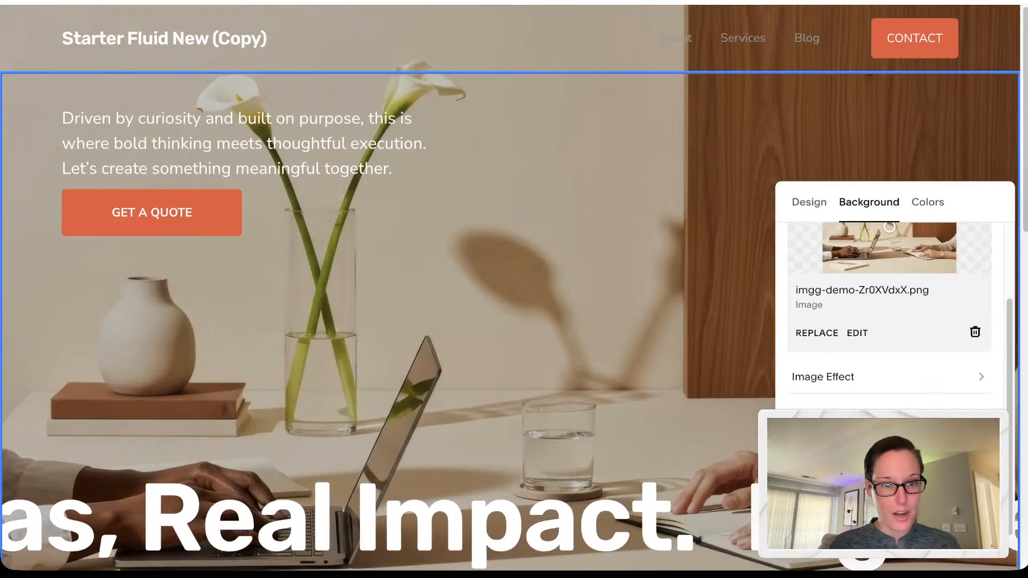
click(975, 332)
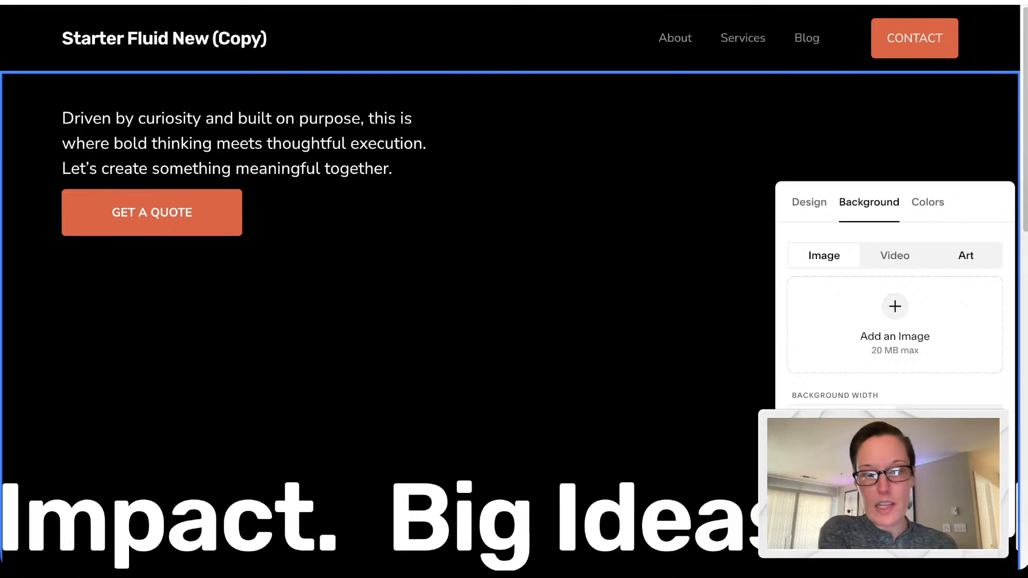
Step: Browse the art backgrounds and apply the overlapping diagonal tiles pattern to the intro section
click(965, 256)
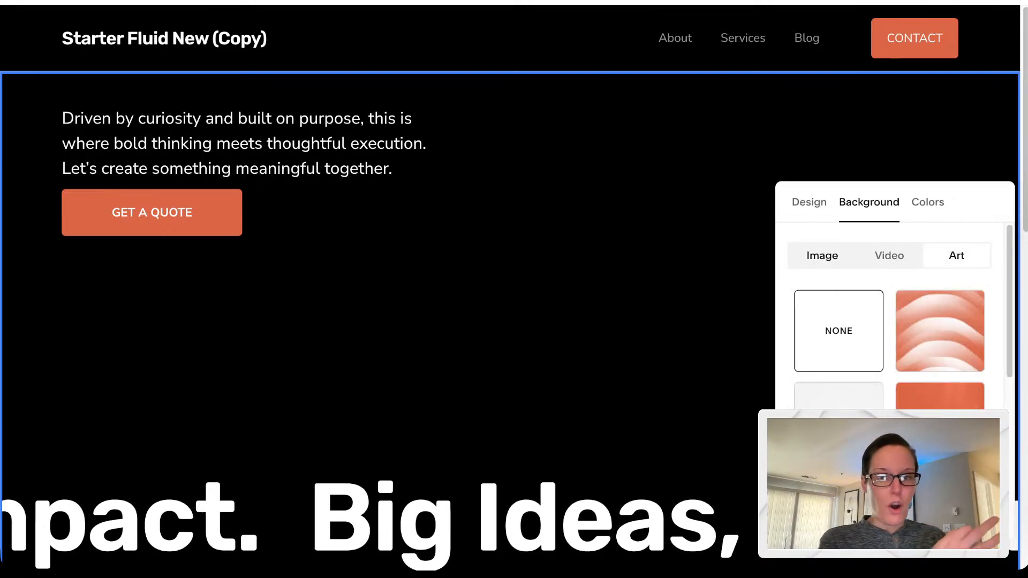
scroll(889, 343, down, 1)
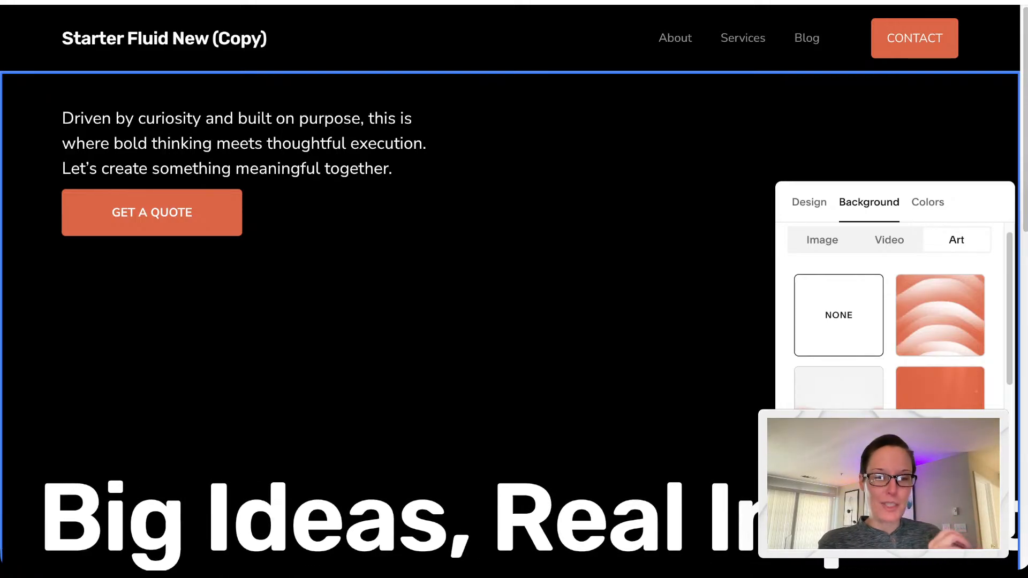
scroll(890, 316, down, 3)
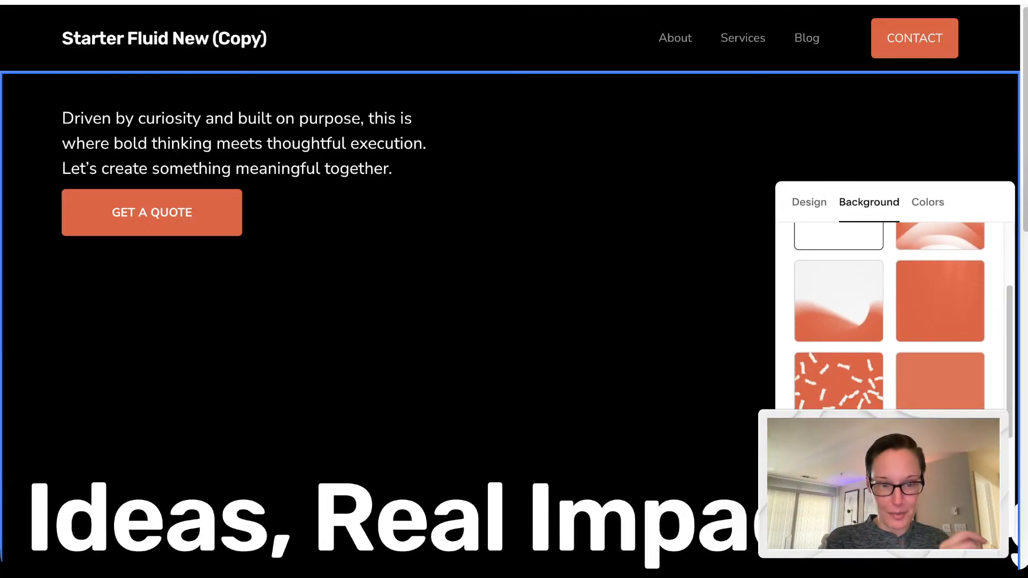
scroll(890, 316, down, 2)
scroll(889, 316, down, 3)
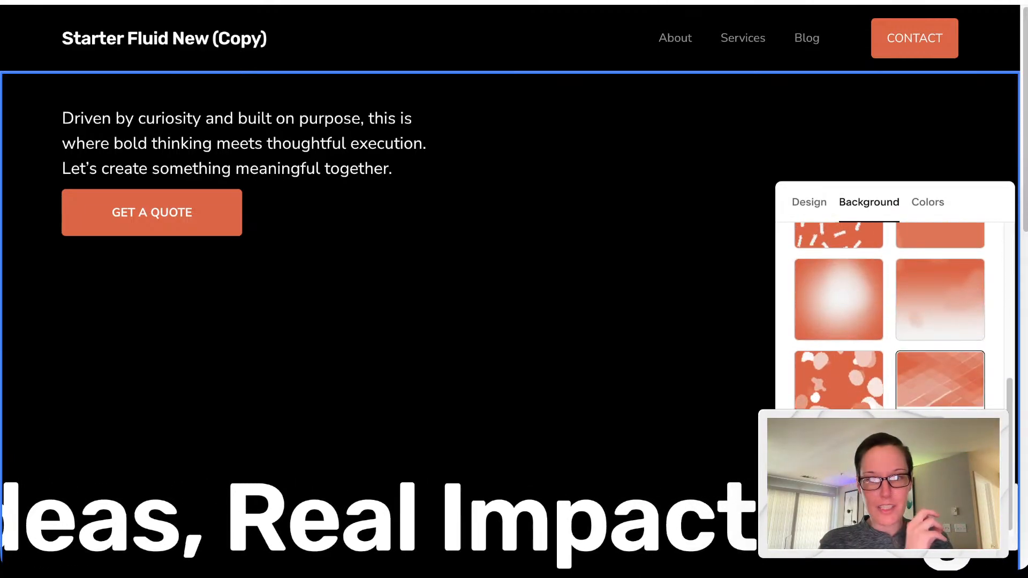
click(940, 380)
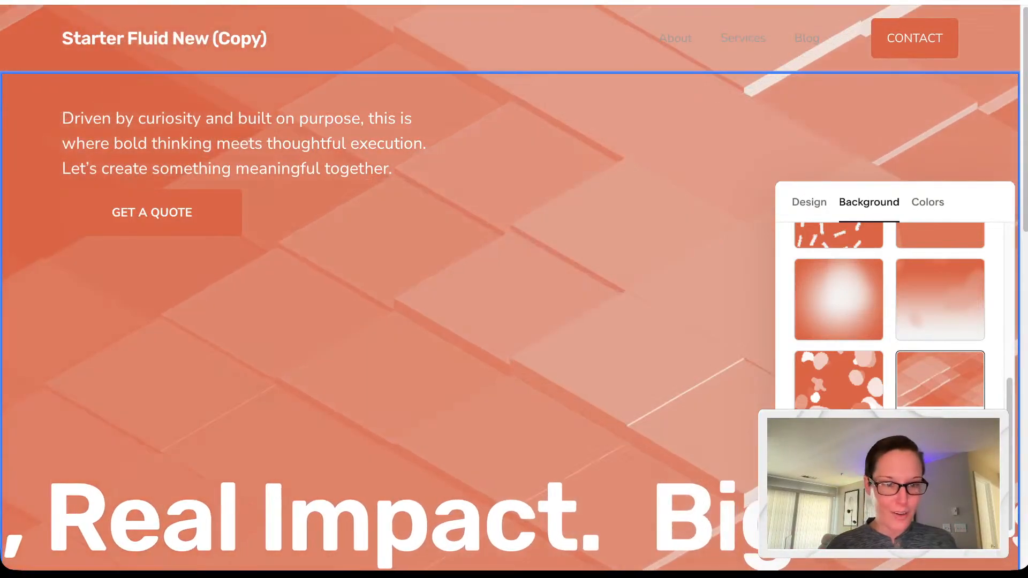
Step: Set the art background's end color to black from the site palette
click(940, 418)
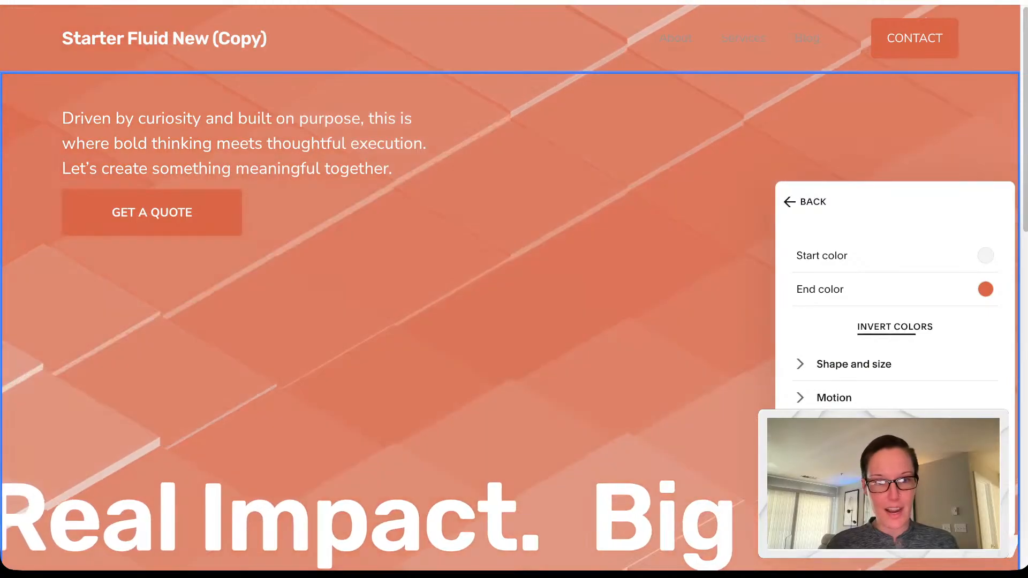
click(985, 289)
click(997, 273)
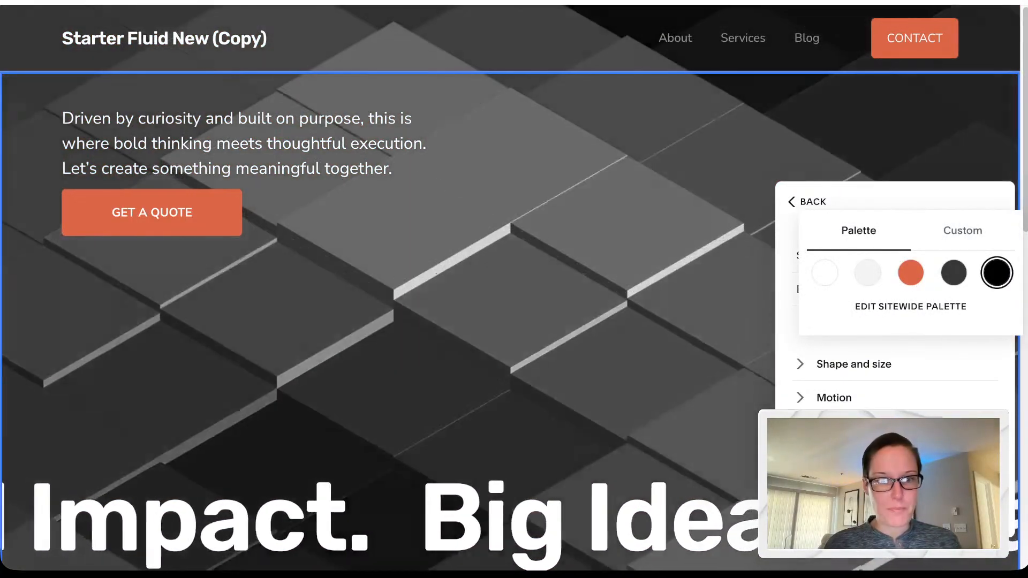
click(895, 329)
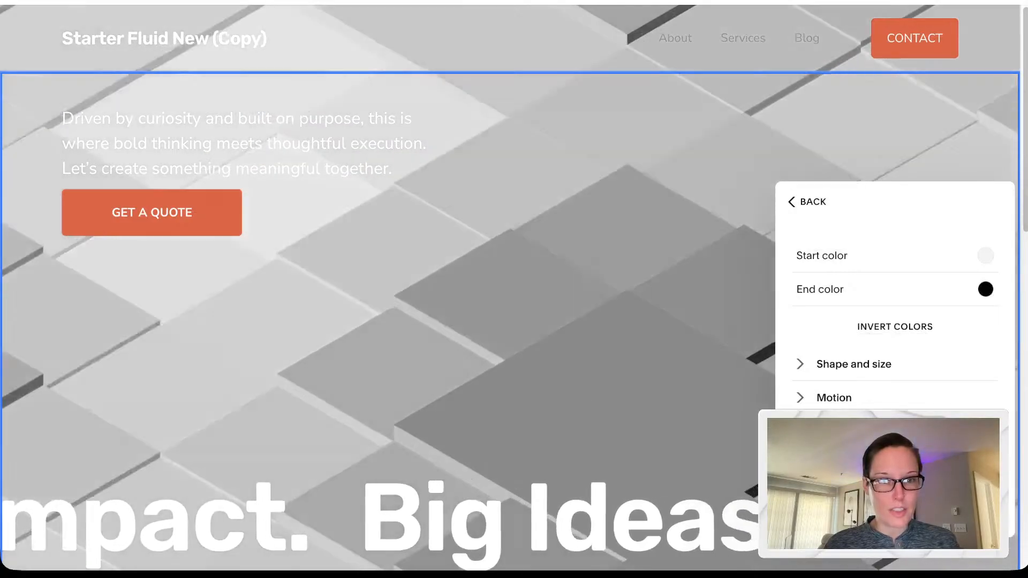
Step: Try orange and black as the art background's start color, and settle on the palette's dark gray
click(985, 255)
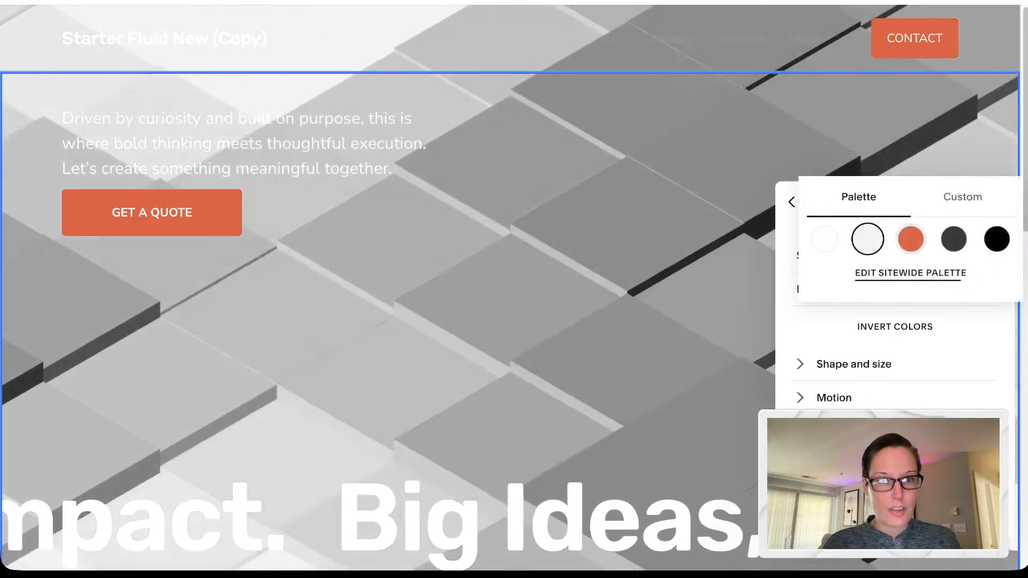
click(911, 239)
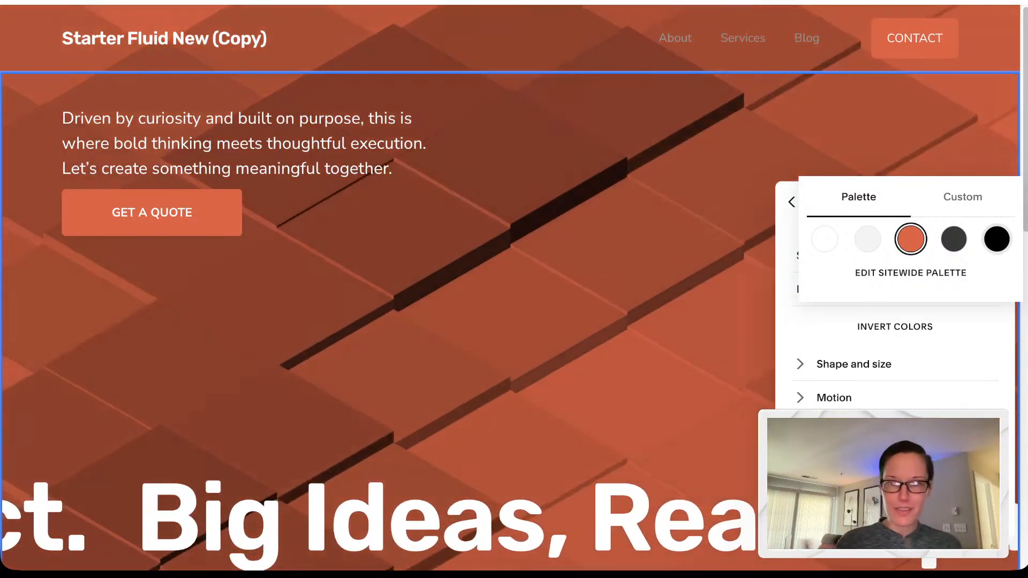
click(996, 239)
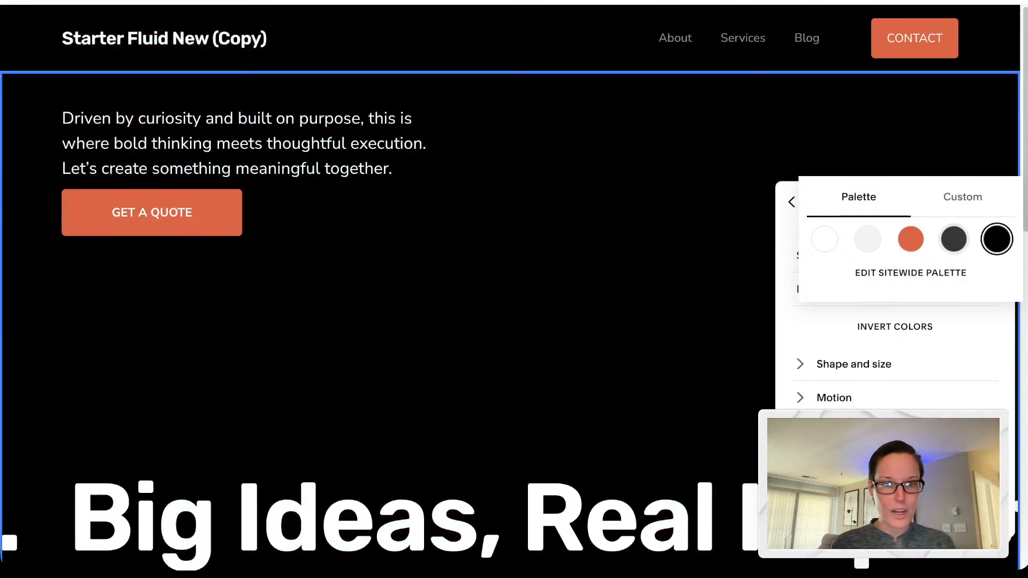
click(953, 239)
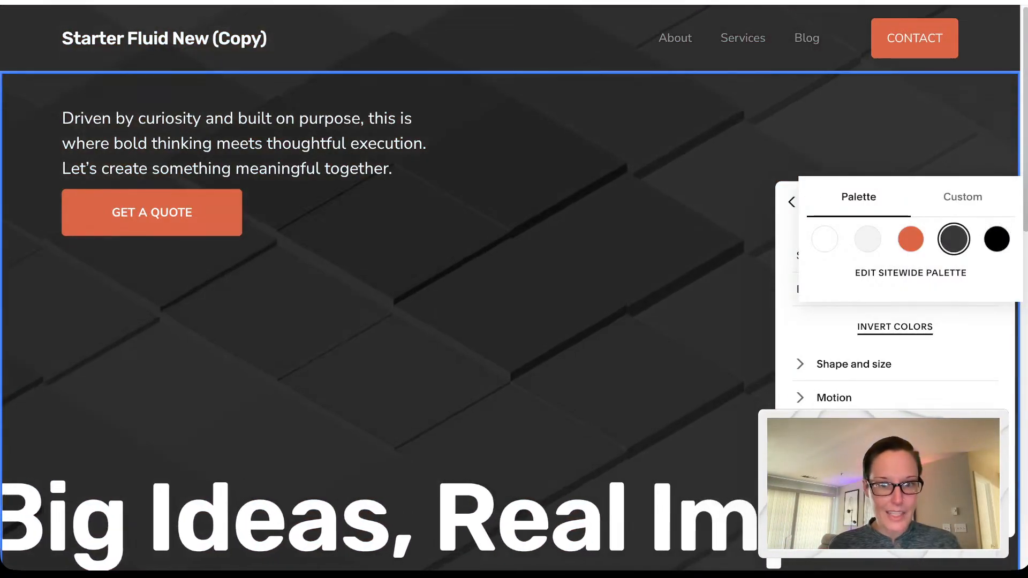
Step: Set the size of the art background's boxes to 3.75
click(895, 326)
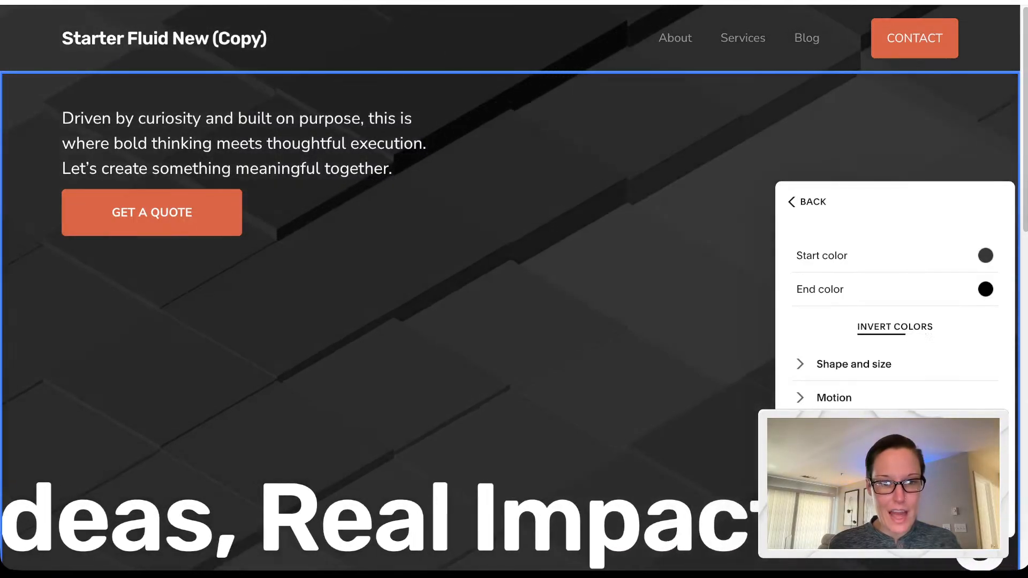
click(853, 364)
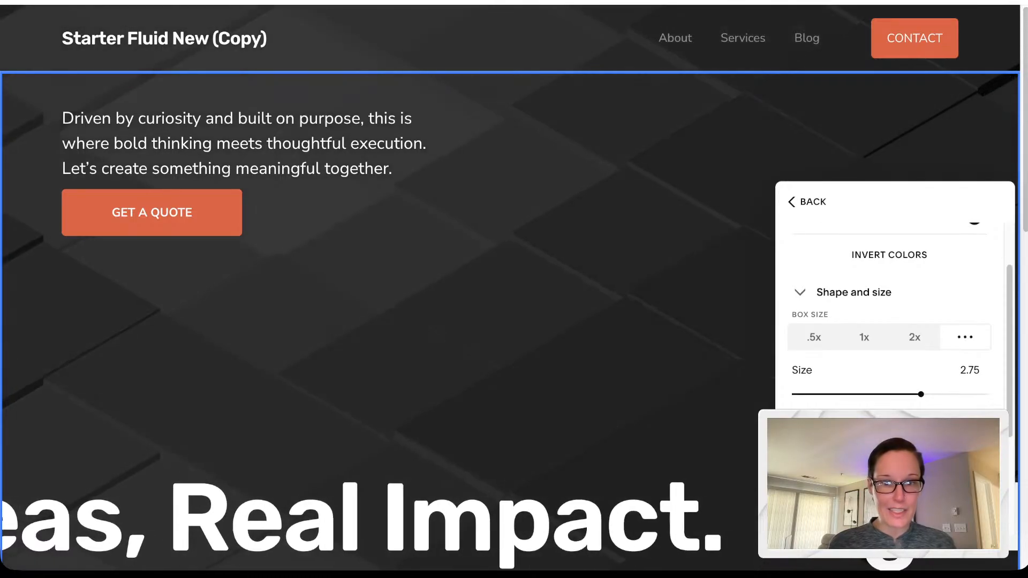
drag(921, 394, 970, 394)
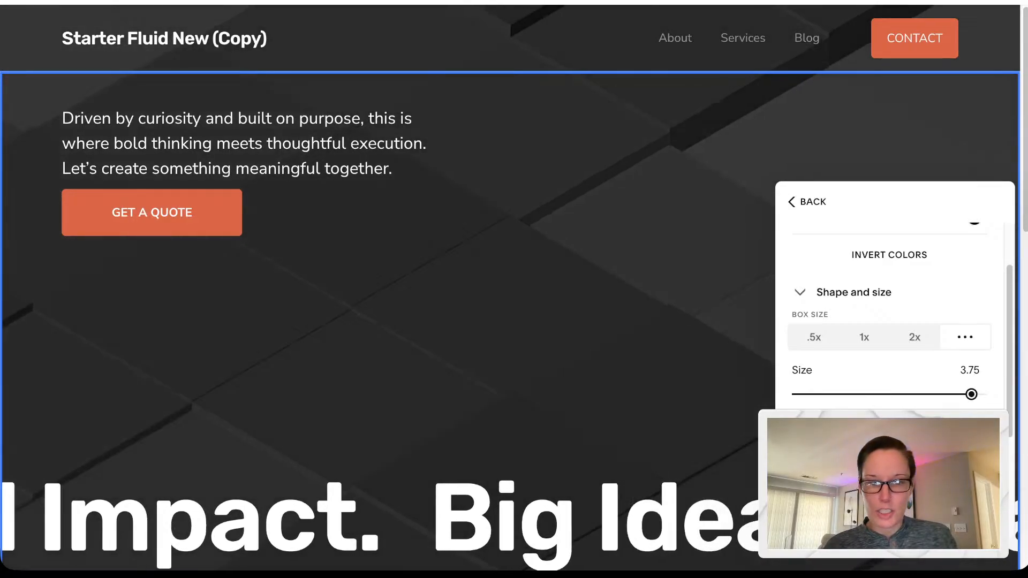
Step: Set the art background's motion speed to 10
scroll(910, 321, down, 4)
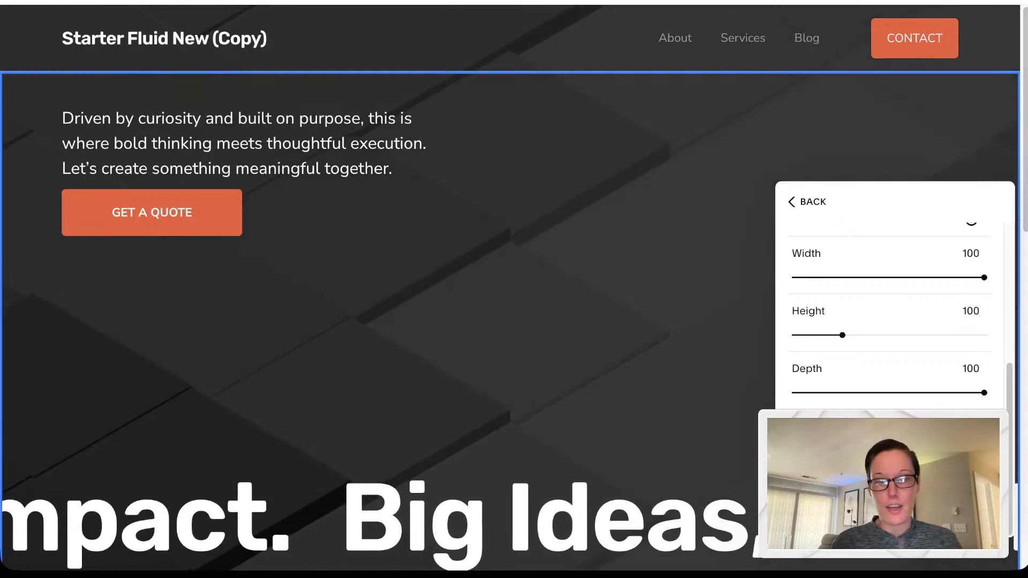
scroll(889, 321, down, 3)
scroll(888, 322, down, 2)
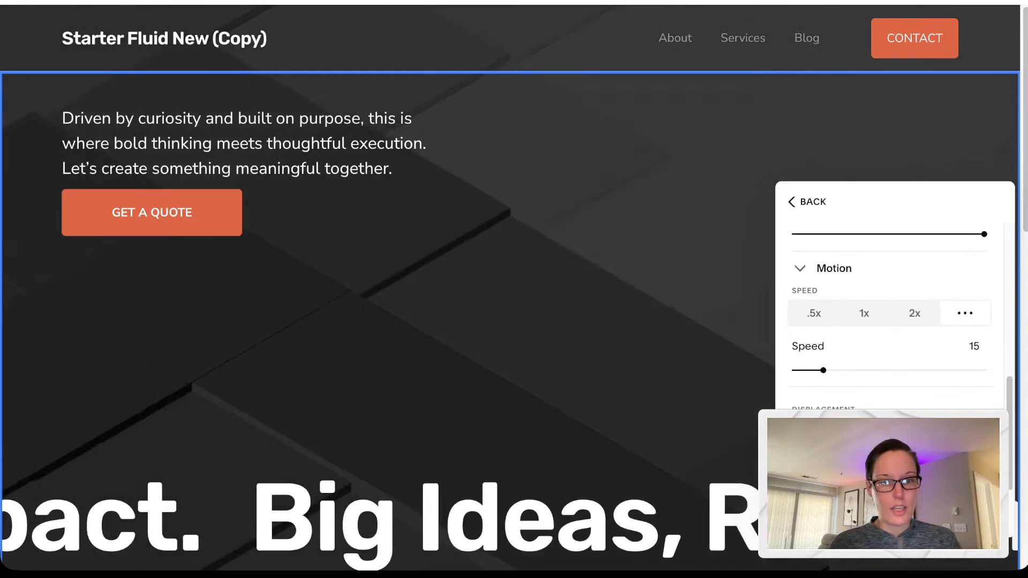
drag(822, 370, 813, 370)
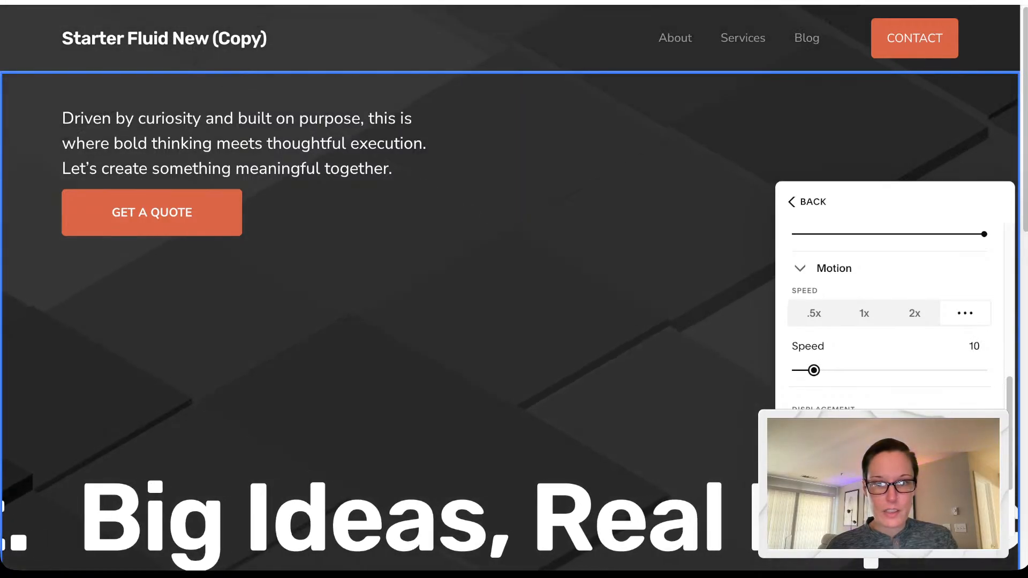
Step: Set the art background's displacement range to 55 and its scale to 93
scroll(889, 321, down, 3)
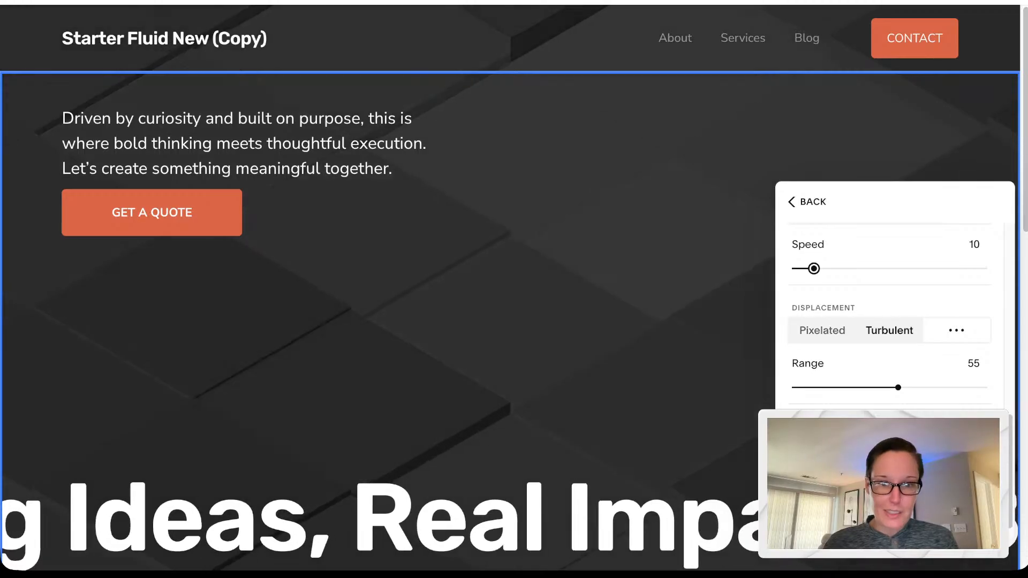
scroll(889, 321, up, 2)
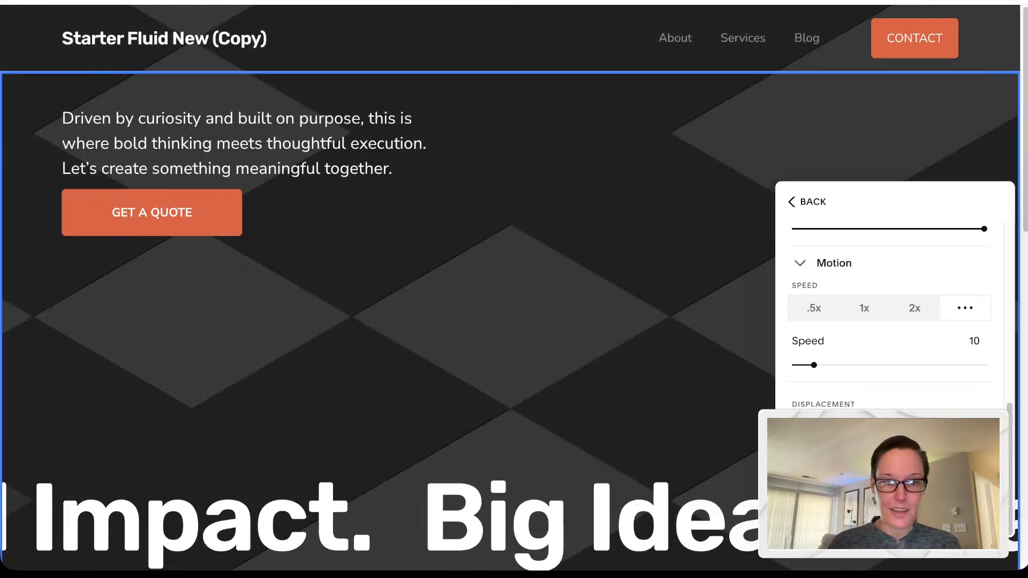
scroll(888, 316, down, 2)
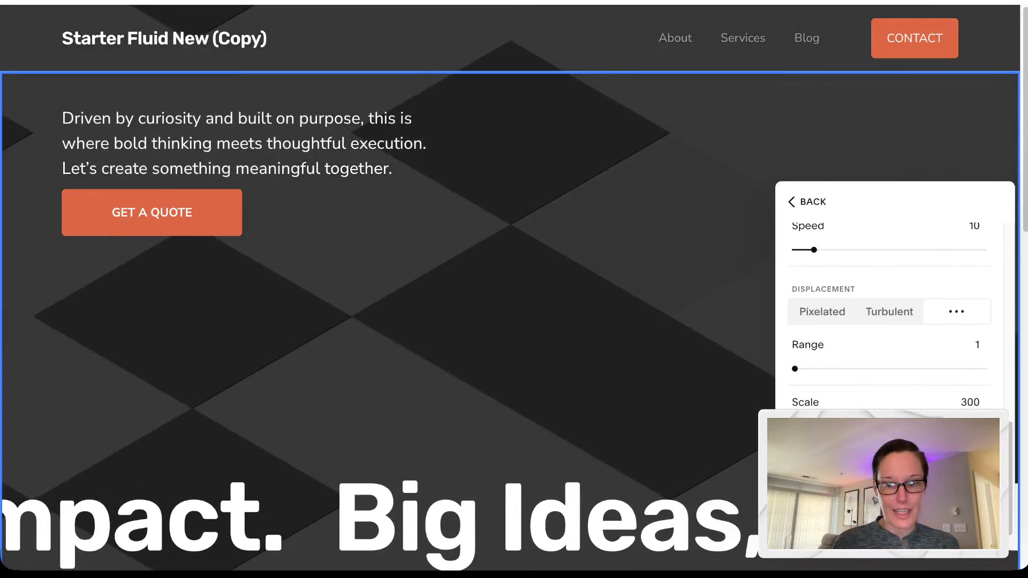
drag(795, 369, 898, 369)
click(852, 426)
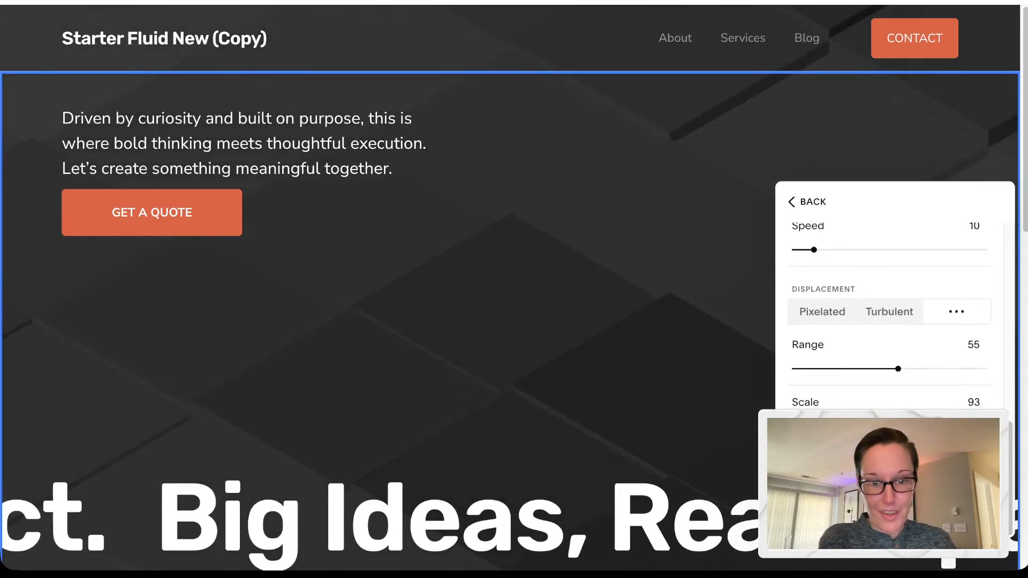
Step: Examine the art background's texture settings, including the light position axes and brightness
scroll(888, 316, down, 4)
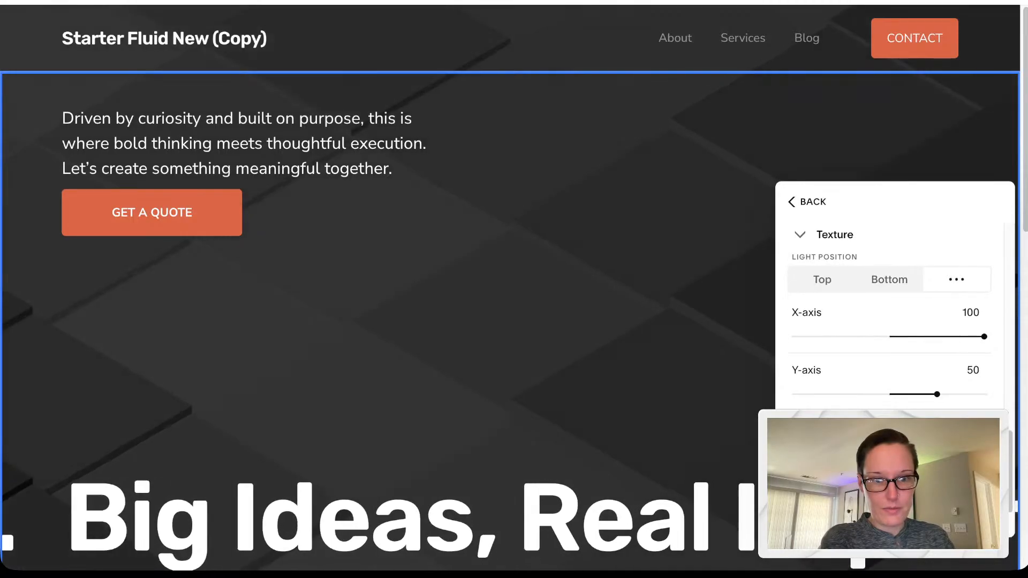
scroll(889, 315, down, 2)
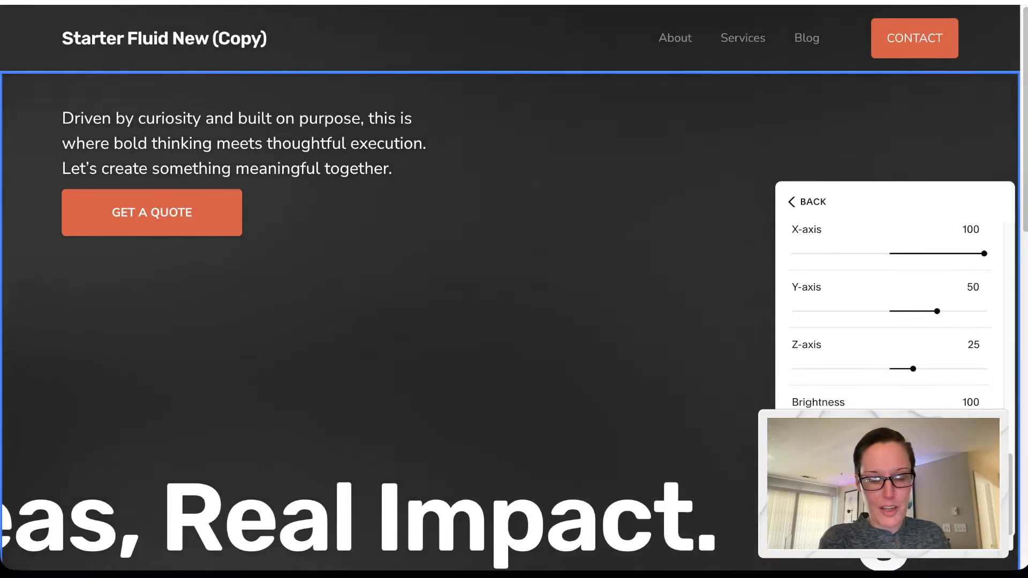
scroll(889, 300, up, 1)
scroll(509, 268, down, 1)
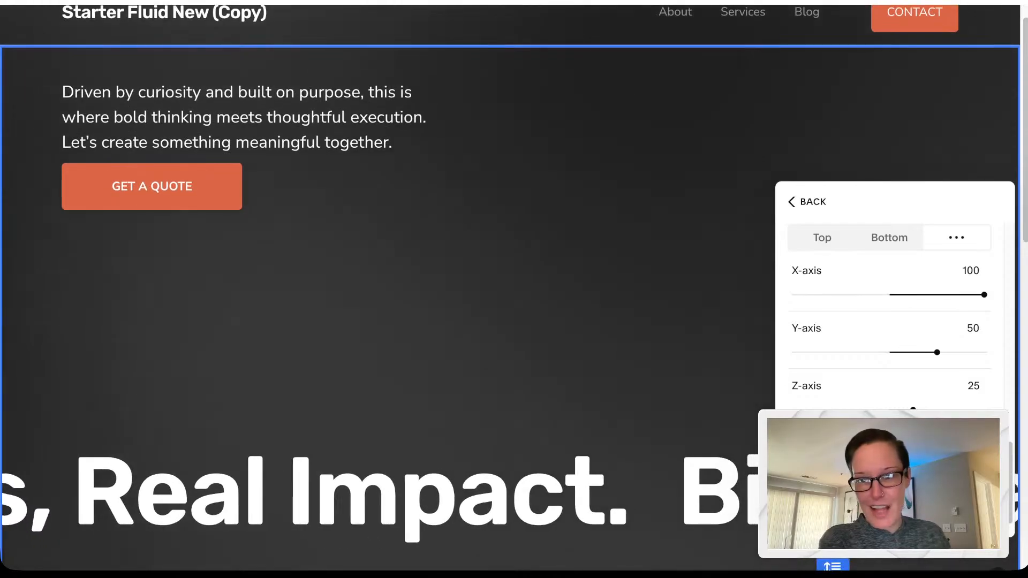
scroll(509, 267, up, 1)
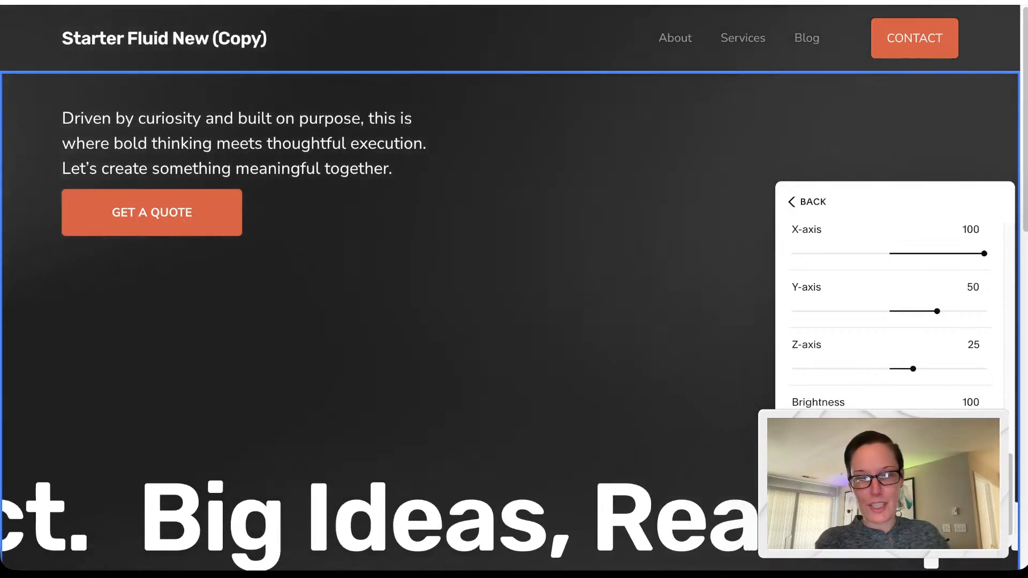
scroll(889, 315, up, 10)
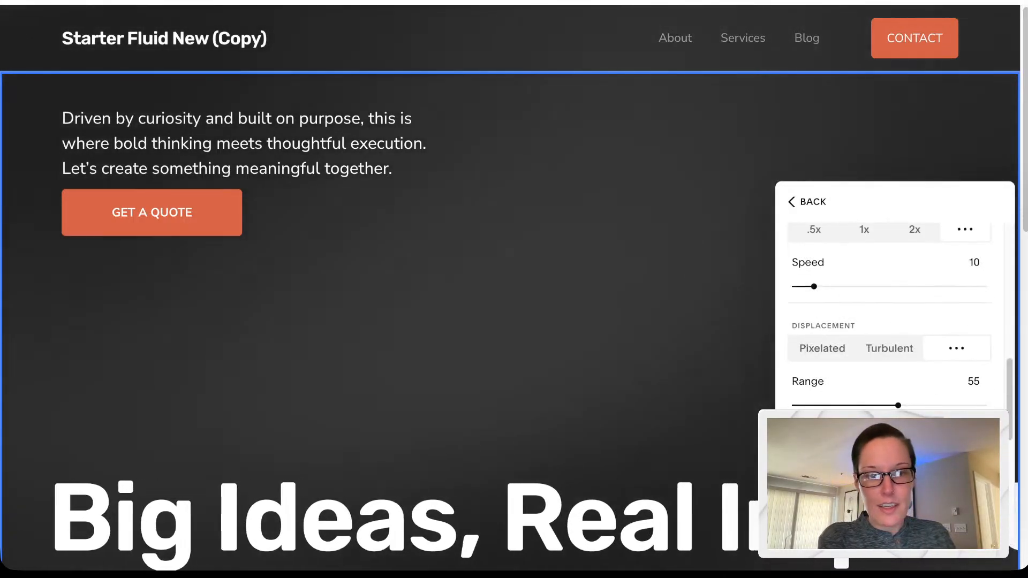
scroll(889, 316, up, 5)
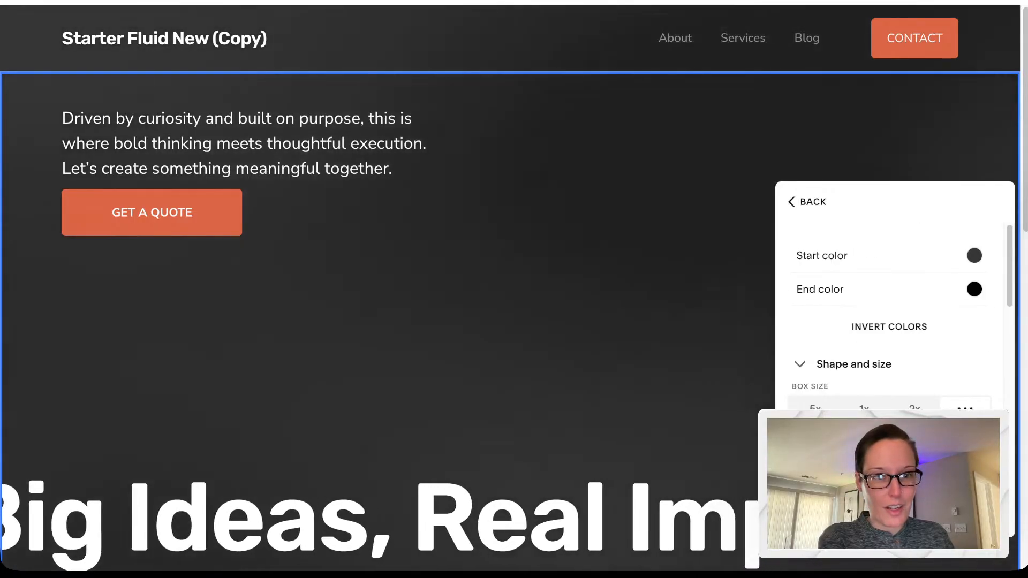
Step: Change the art background's start color to the palette's orange and invert the colors
click(974, 289)
click(910, 199)
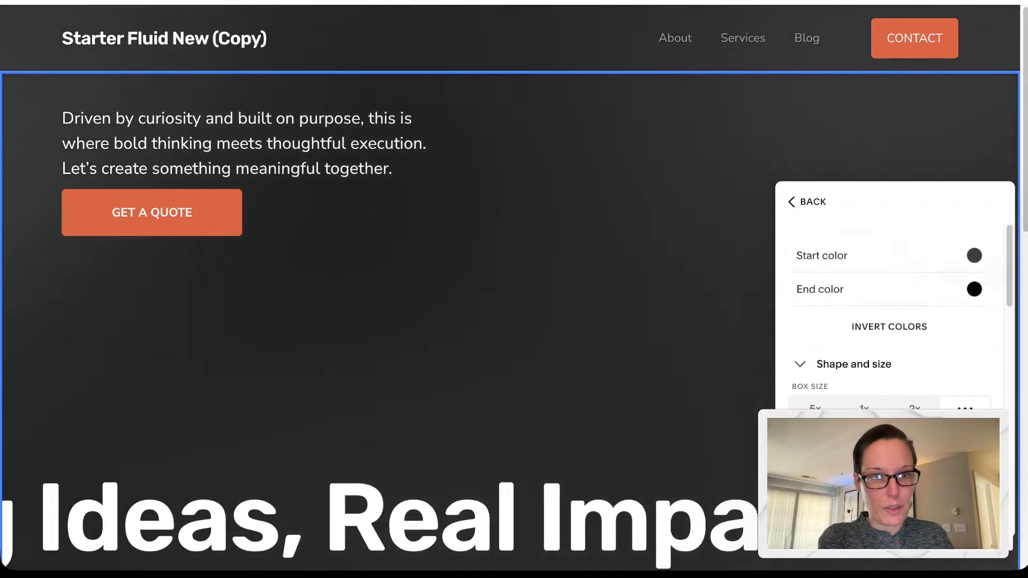
click(974, 256)
click(911, 239)
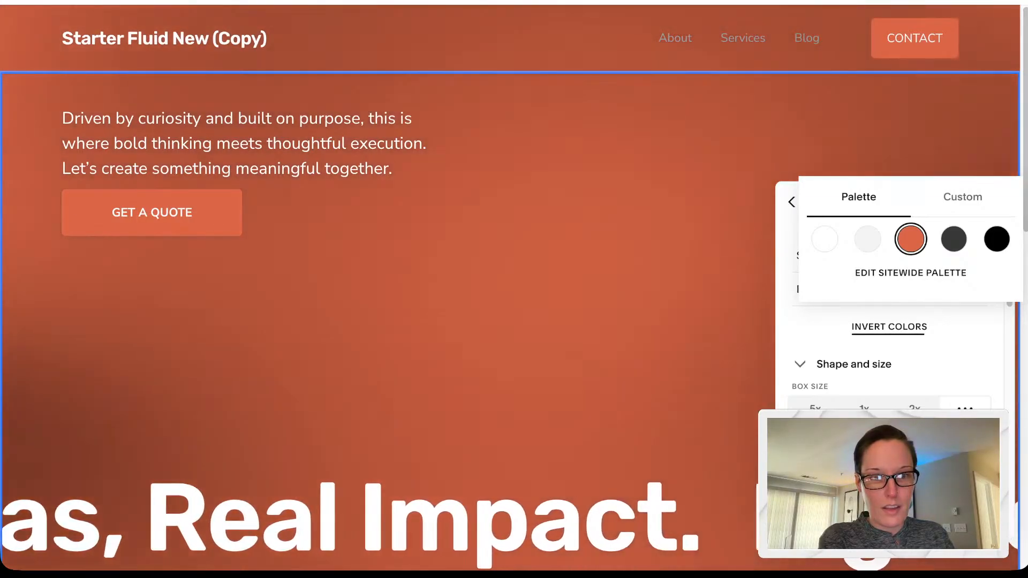
click(889, 327)
scroll(642, 385, down, 2)
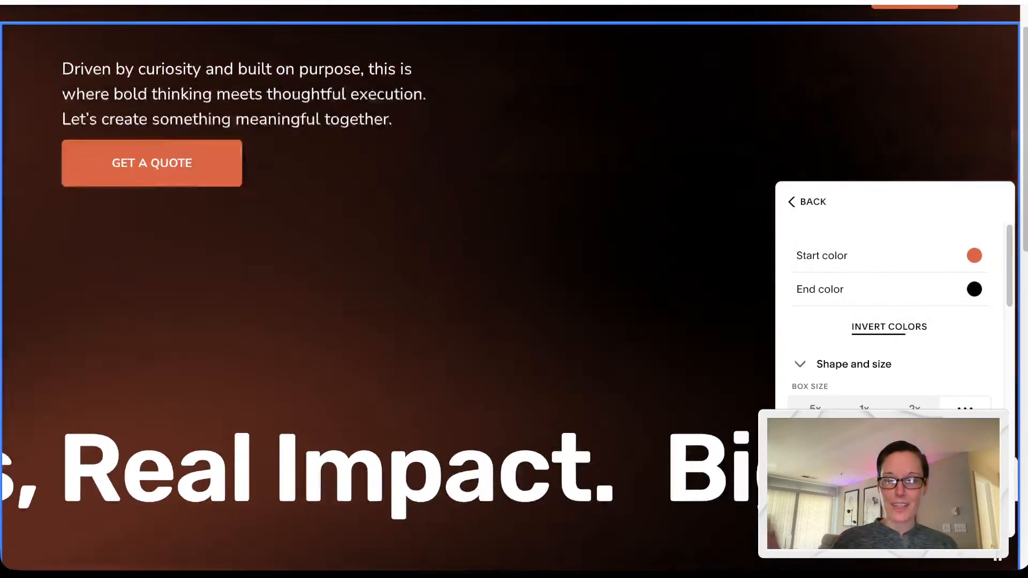
scroll(642, 385, up, 2)
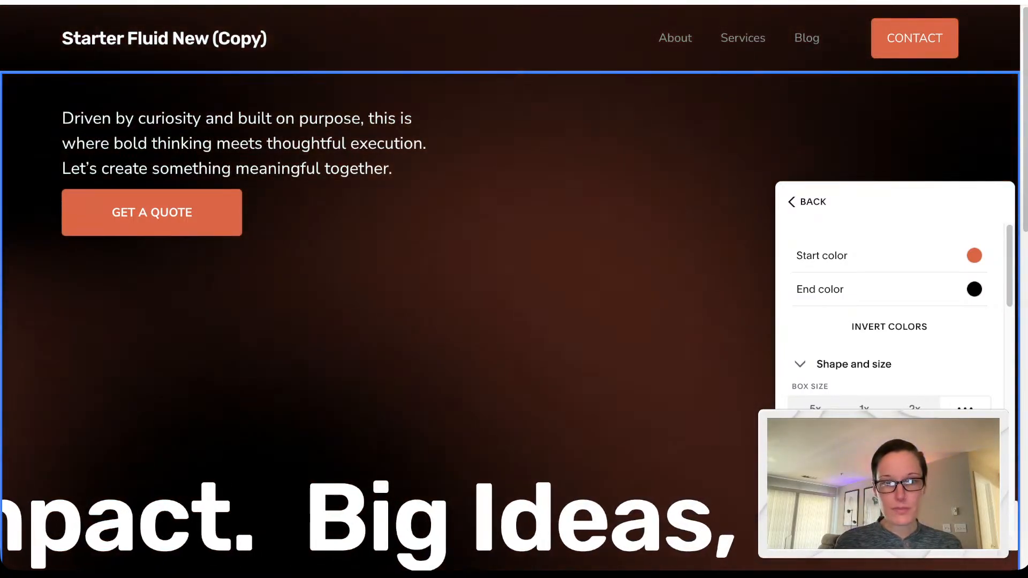
Step: Leave the art customization and close the intro section's background settings
click(809, 202)
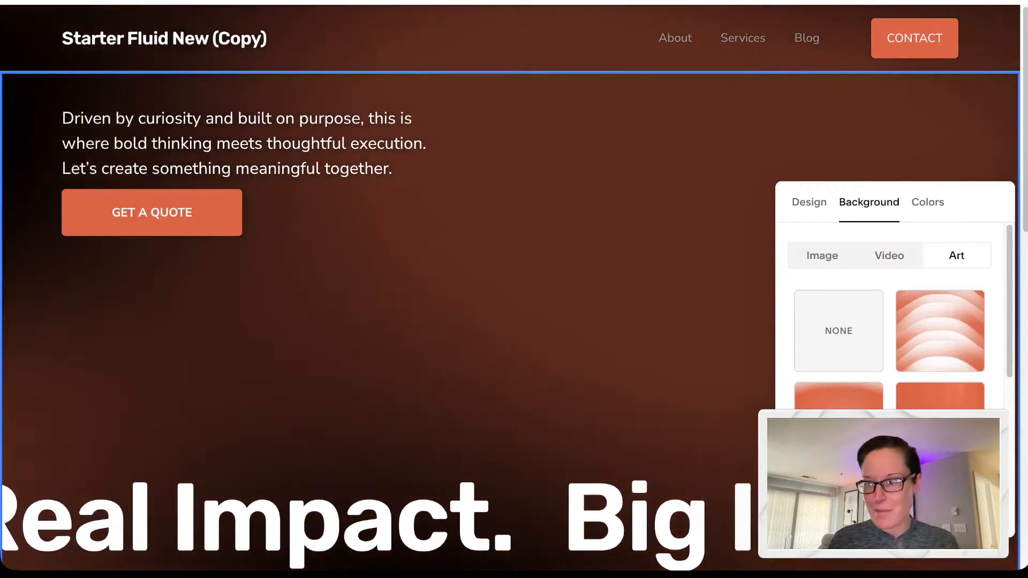
scroll(514, 289, down, 4)
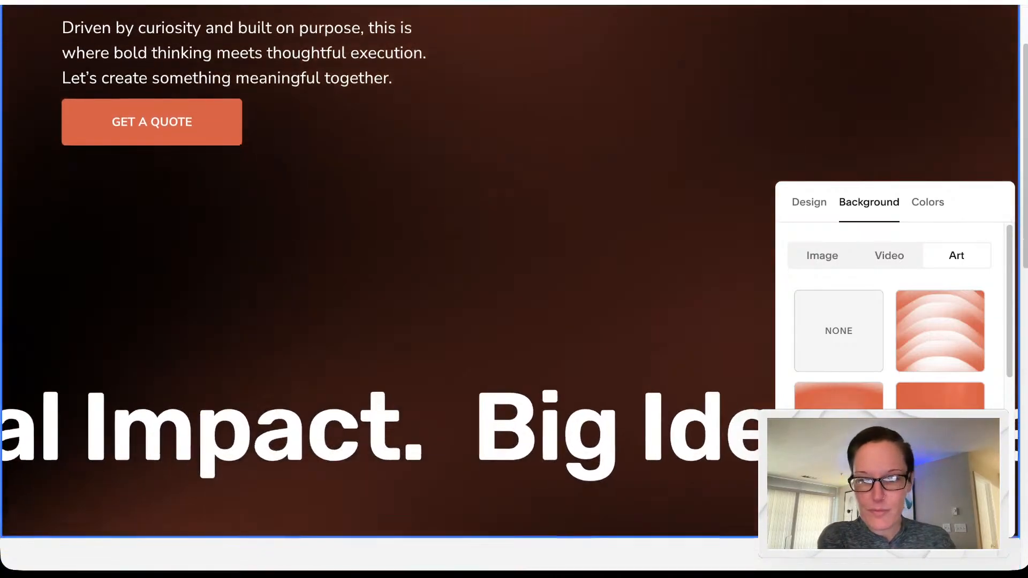
scroll(514, 289, up, 7)
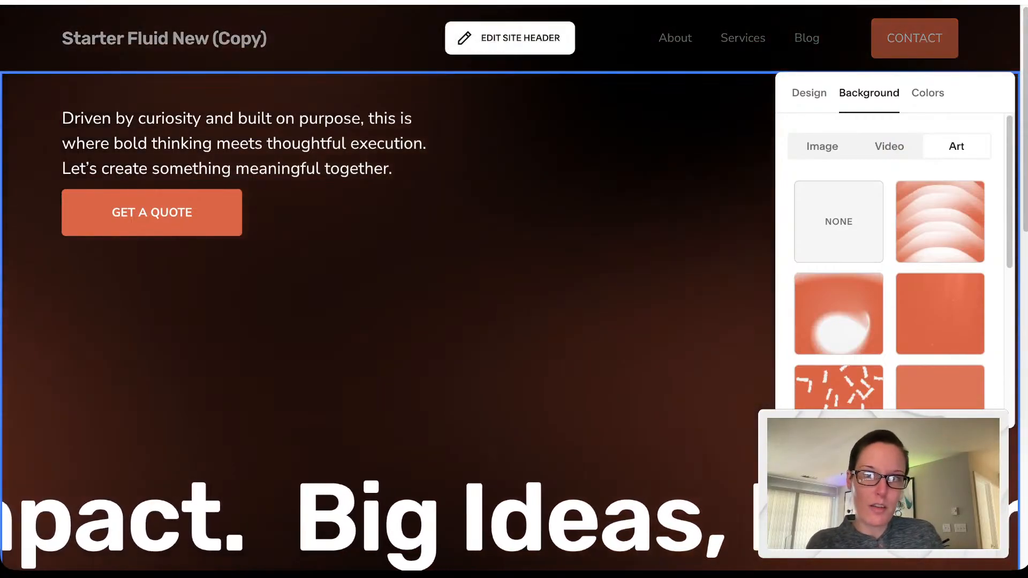
click(536, 214)
Step: Review the intro section and the page with the customized art background
scroll(514, 289, down, 2)
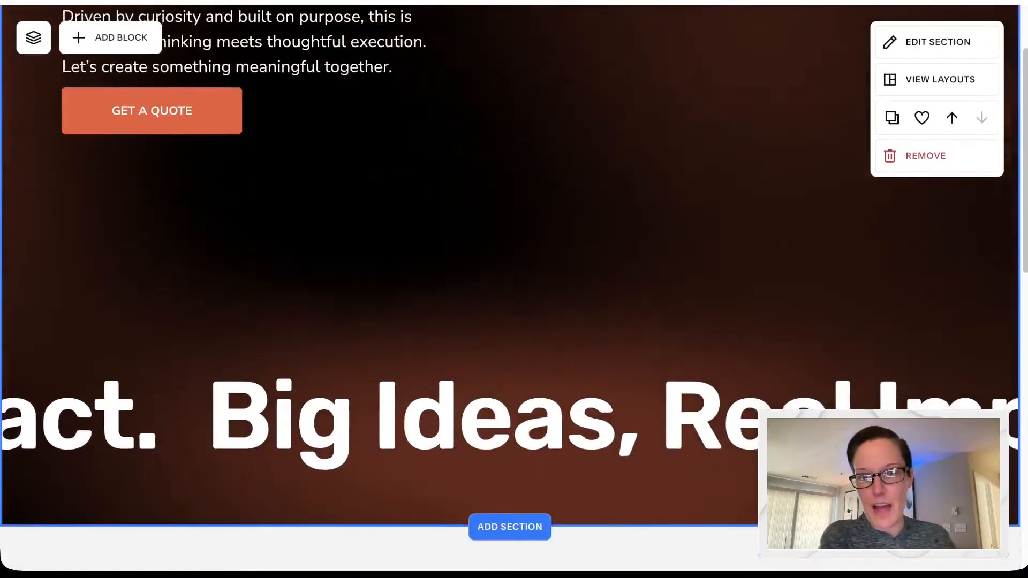
scroll(514, 289, up, 2)
scroll(514, 289, down, 6)
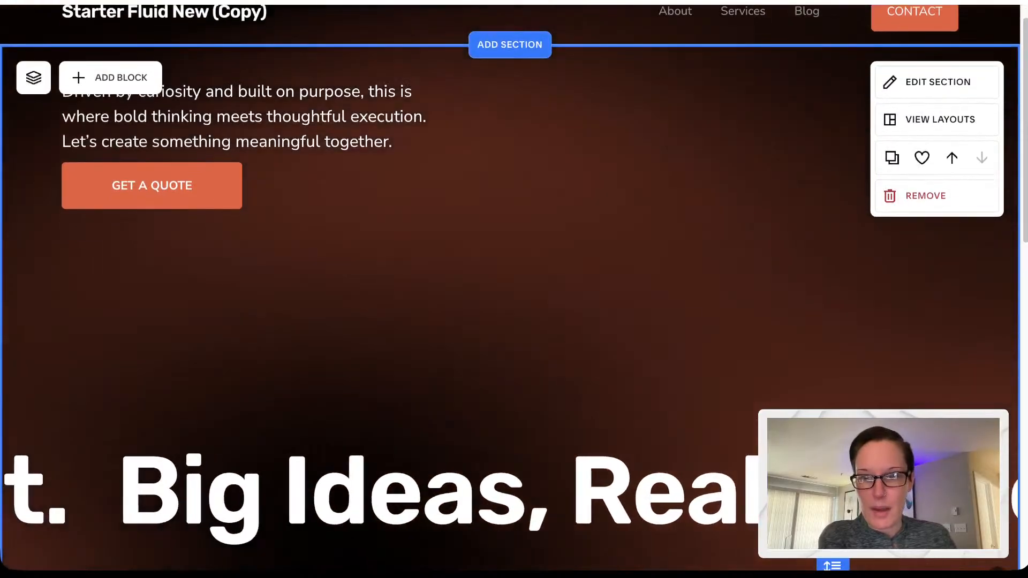
scroll(514, 289, down, 4)
scroll(514, 290, down, 5)
scroll(514, 290, up, 15)
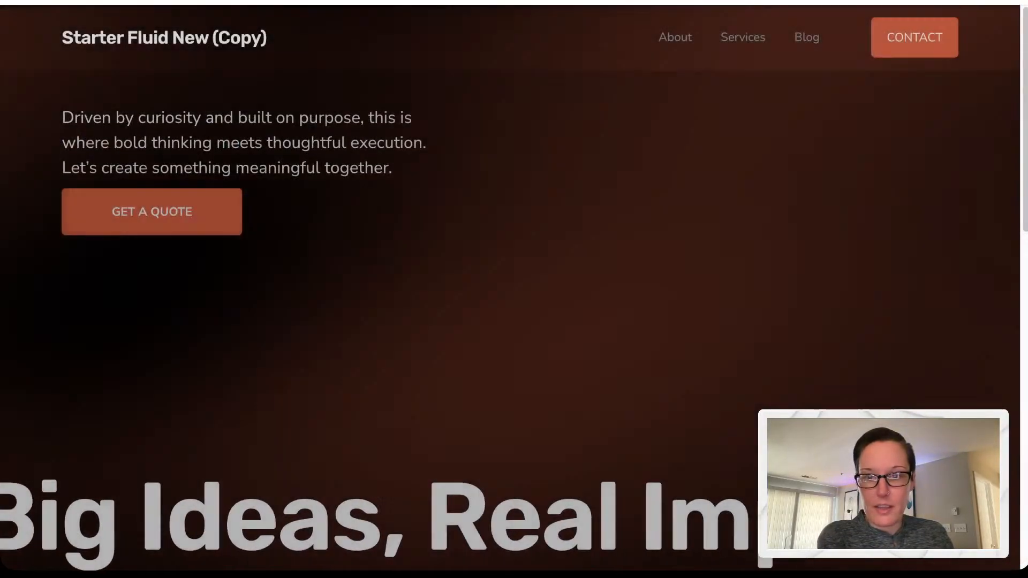
scroll(514, 290, down, 1)
scroll(514, 289, down, 3)
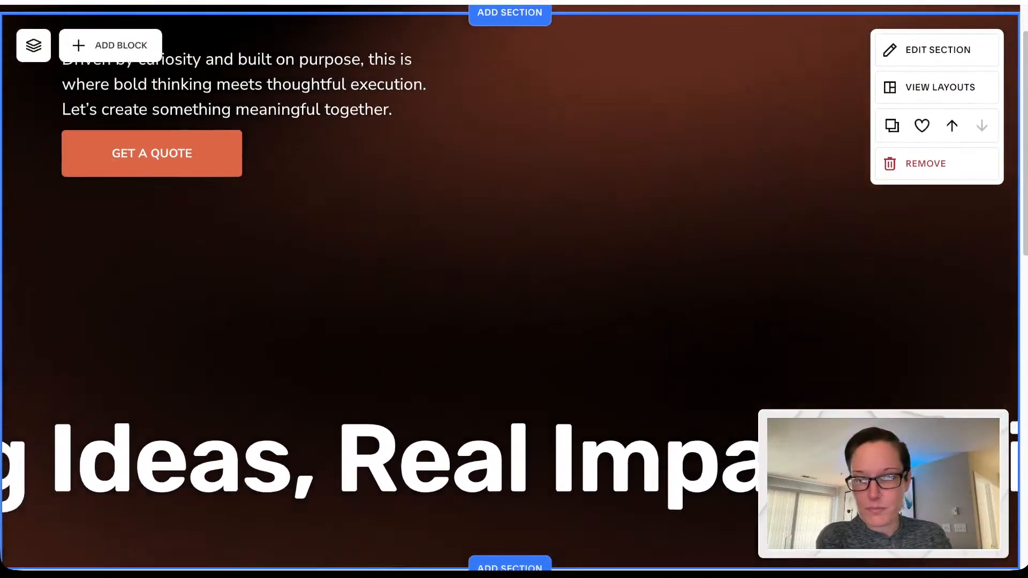
Step: Open the section layouts for the spot below the intro section and browse categories such as About, Contact, Products, Services and Group Events
click(510, 529)
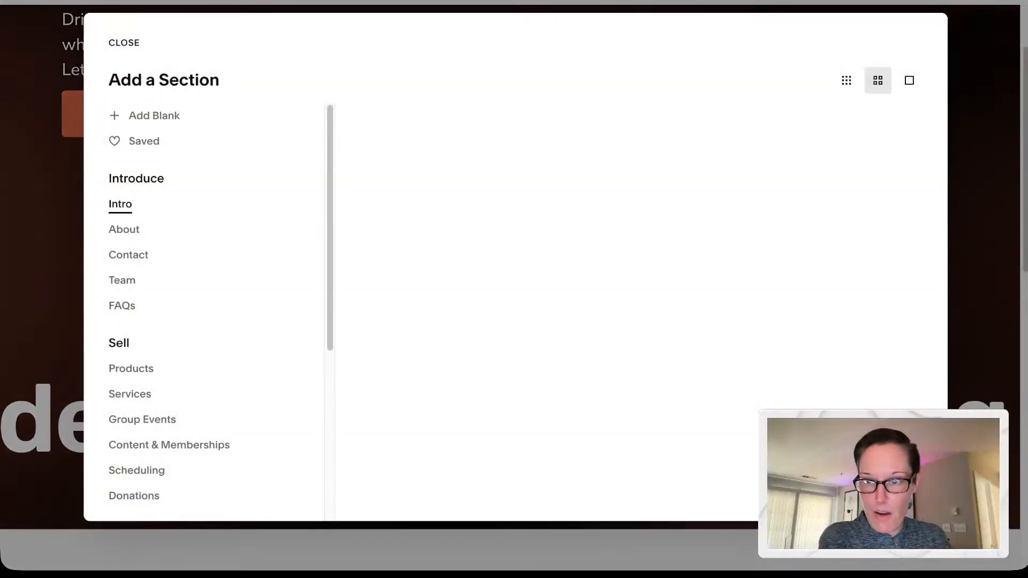
click(124, 229)
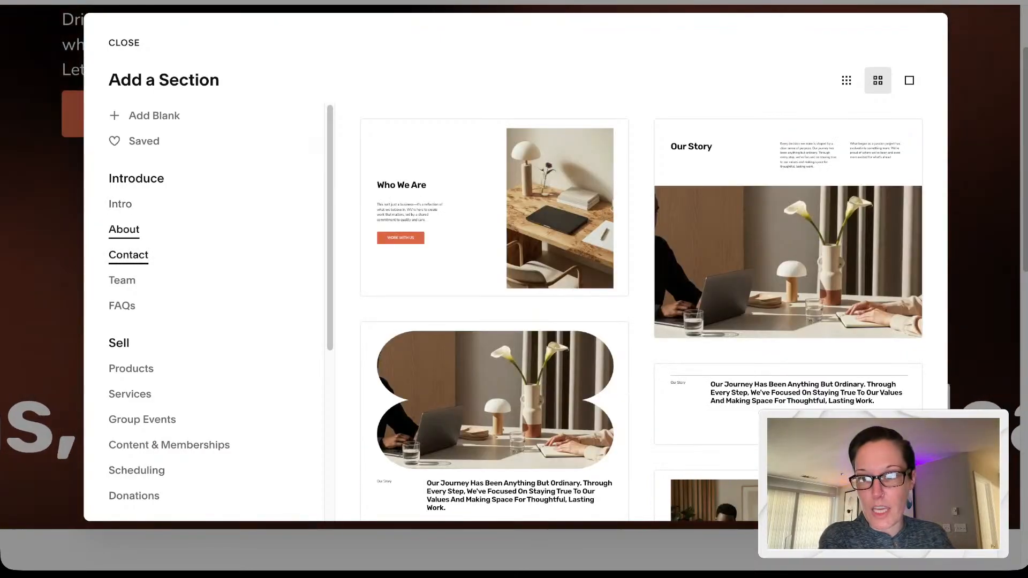
click(129, 255)
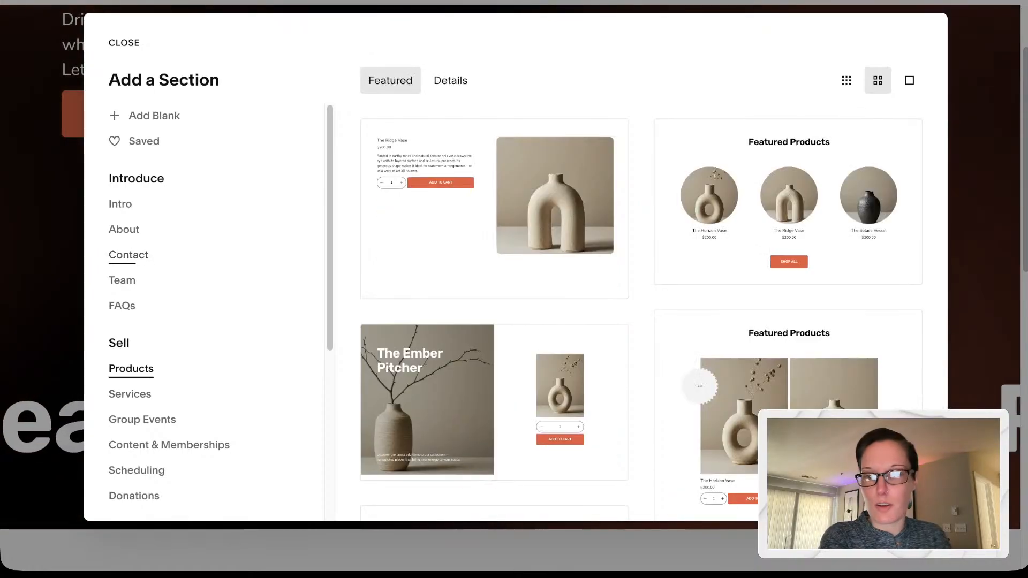
click(129, 394)
click(142, 420)
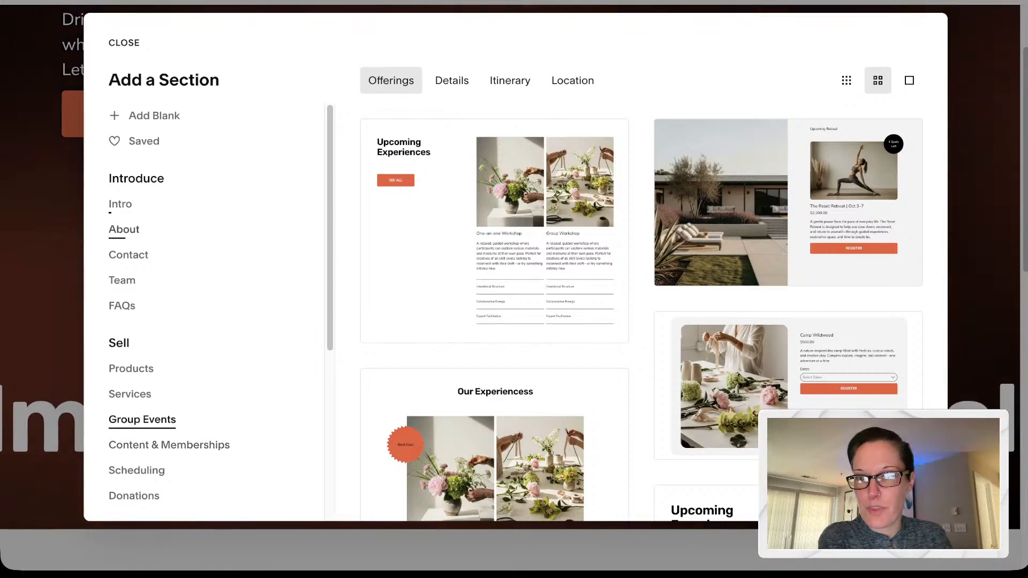
click(123, 230)
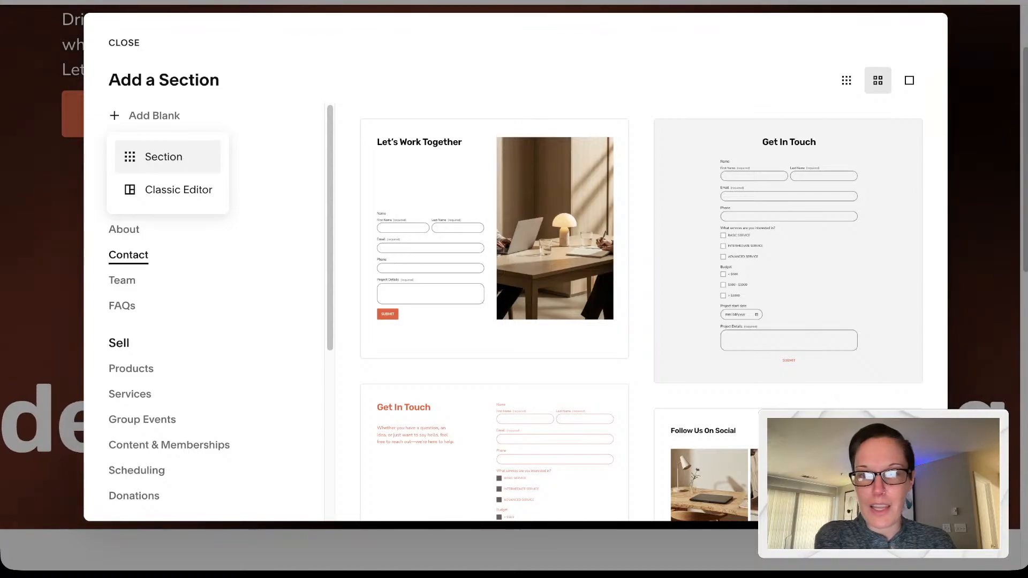
Step: Add a blank section below the intro section, without using the Classic Editor
click(164, 156)
scroll(510, 289, down, 2)
scroll(510, 289, up, 10)
scroll(510, 289, down, 7)
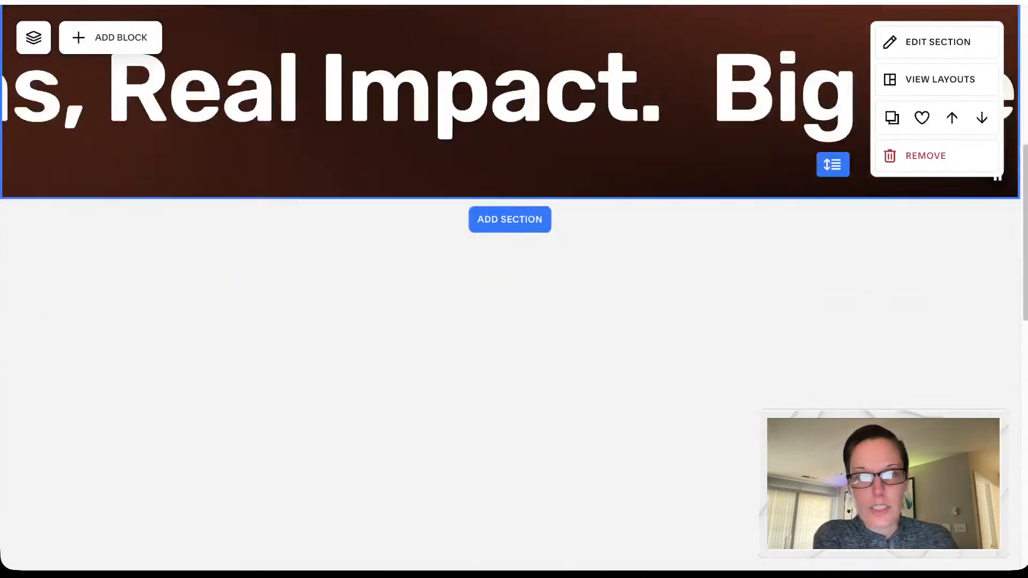
Step: Add an image block to the new blank section
scroll(510, 289, down, 3)
click(110, 107)
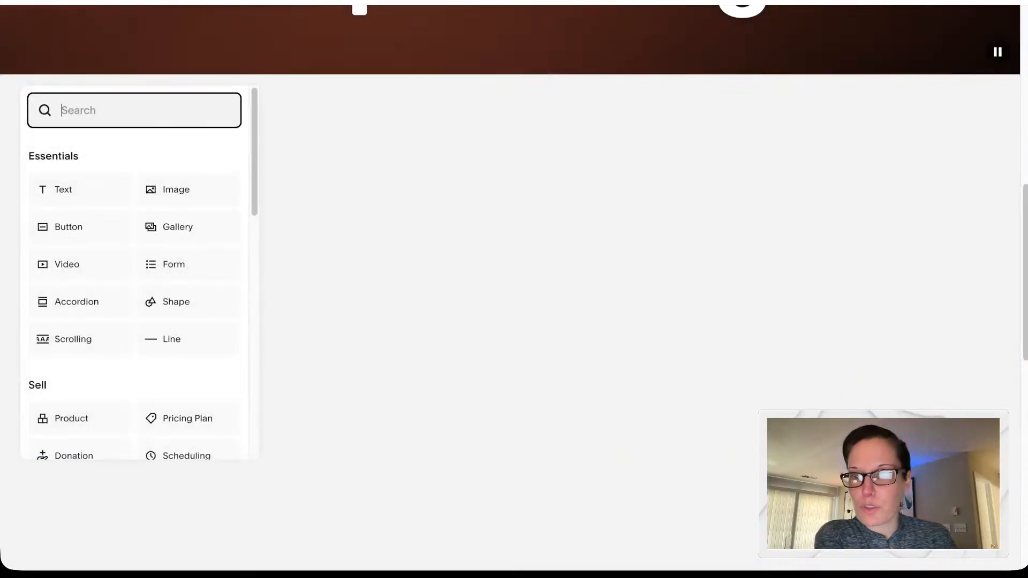
click(189, 190)
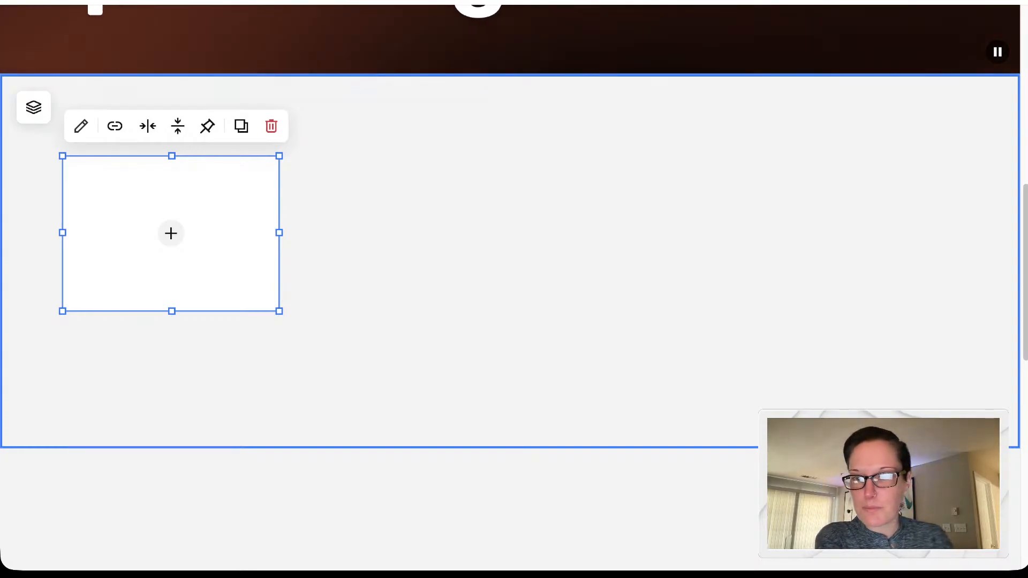
Step: Shift the image block one column inward and enlarge it to cover most of the blank section's left half
drag(171, 257, 208, 257)
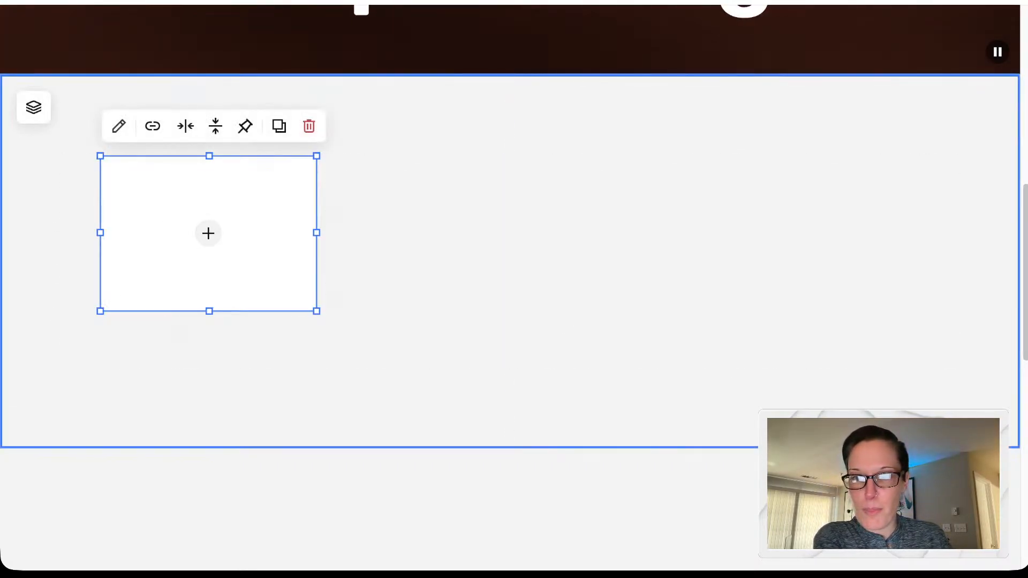
drag(316, 311, 467, 366)
click(509, 356)
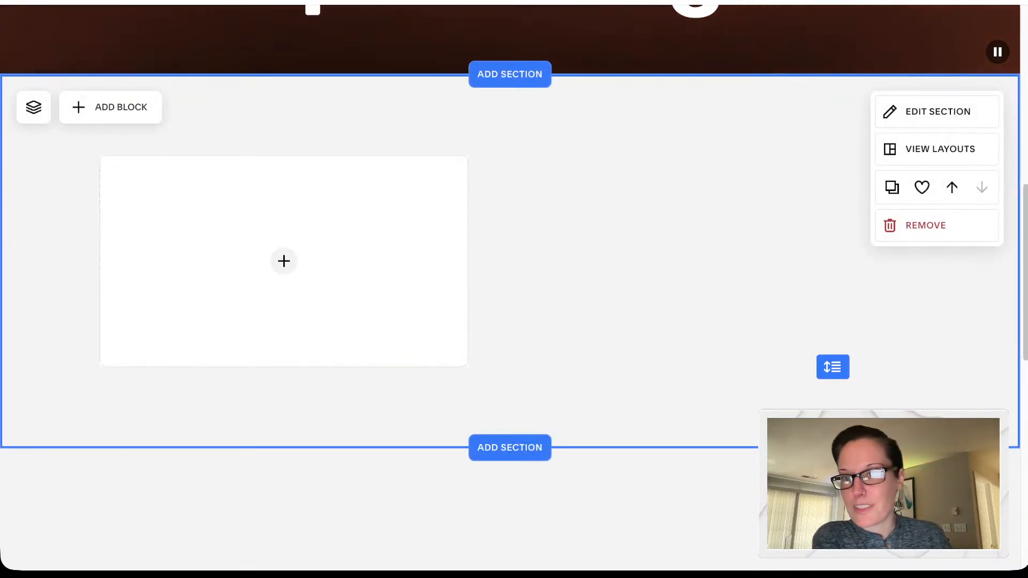
Step: Add a text block beside the image block and resize it to match the image block's width and height
click(111, 107)
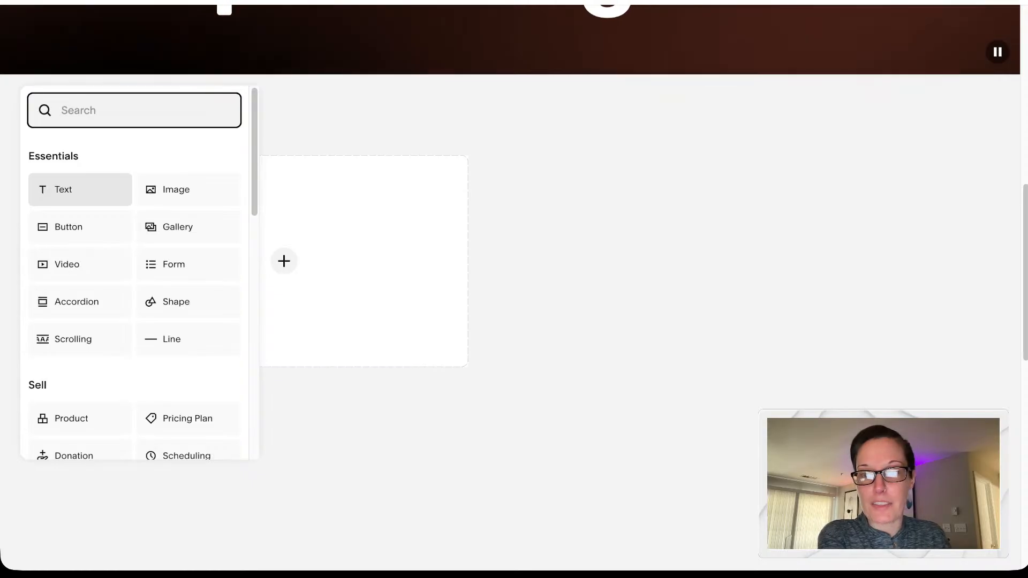
click(80, 189)
drag(129, 182, 589, 184)
drag(732, 201, 920, 366)
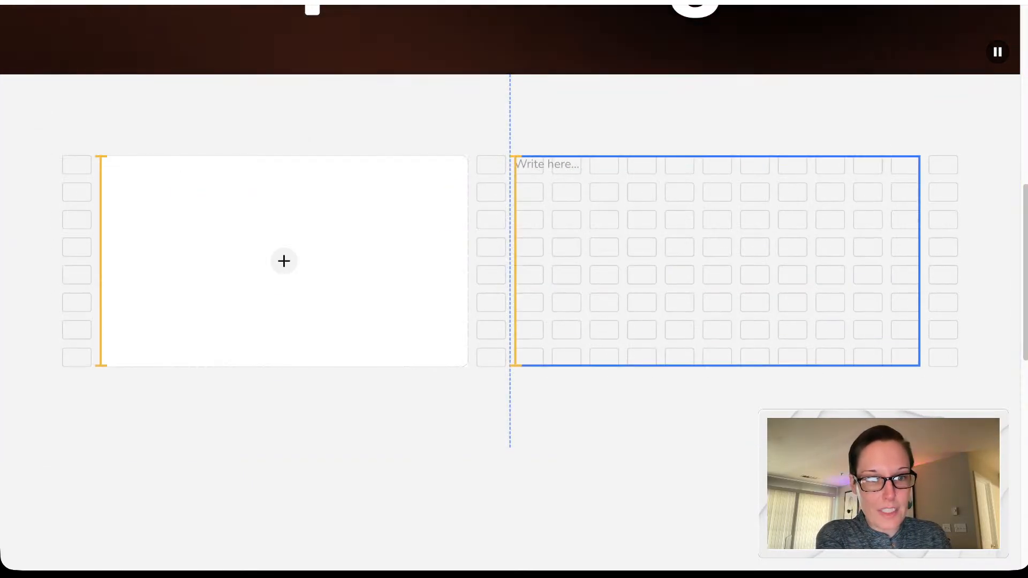
drag(515, 366, 551, 367)
click(541, 402)
Step: Add the "Who We Are" accordion layout from the About category below the section with the image and text blocks
scroll(514, 289, up, 1)
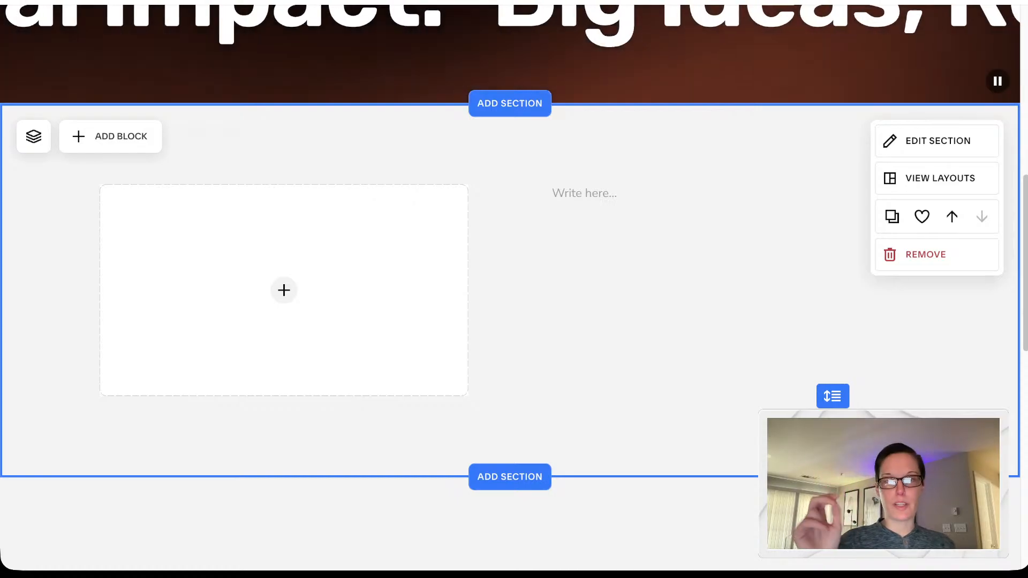
scroll(514, 289, down, 2)
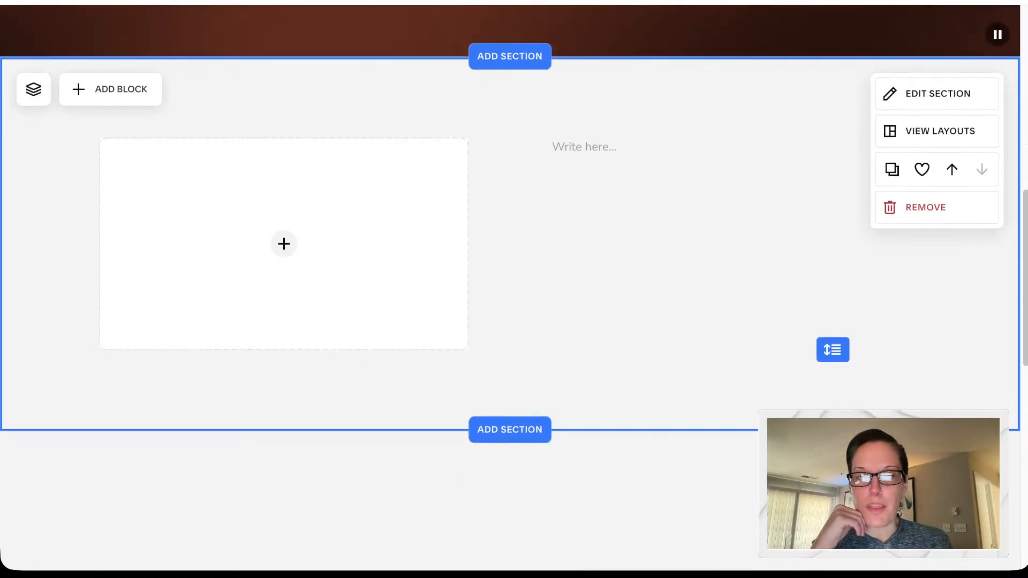
scroll(514, 289, up, 10)
scroll(514, 289, up, 2)
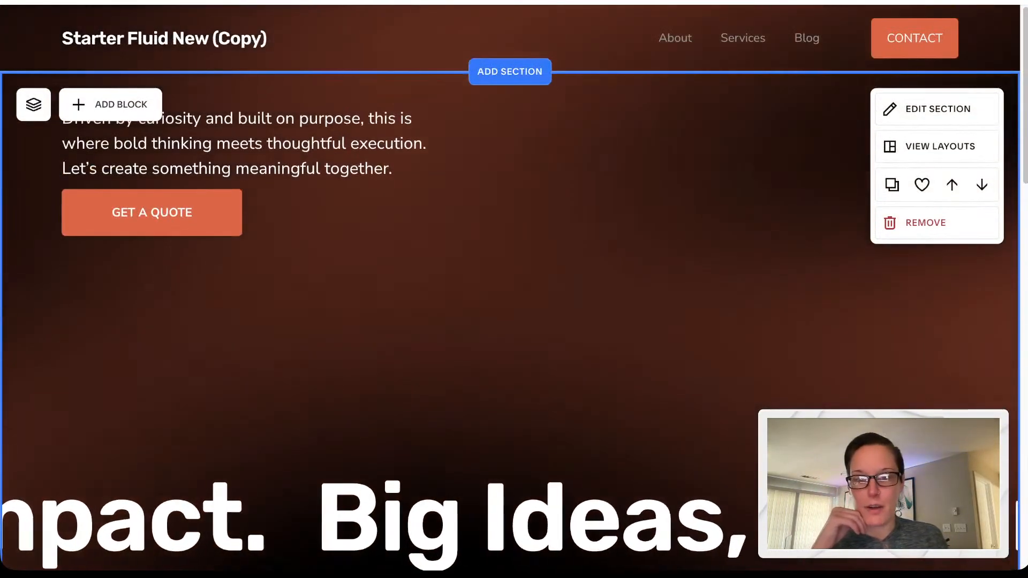
scroll(514, 290, down, 9)
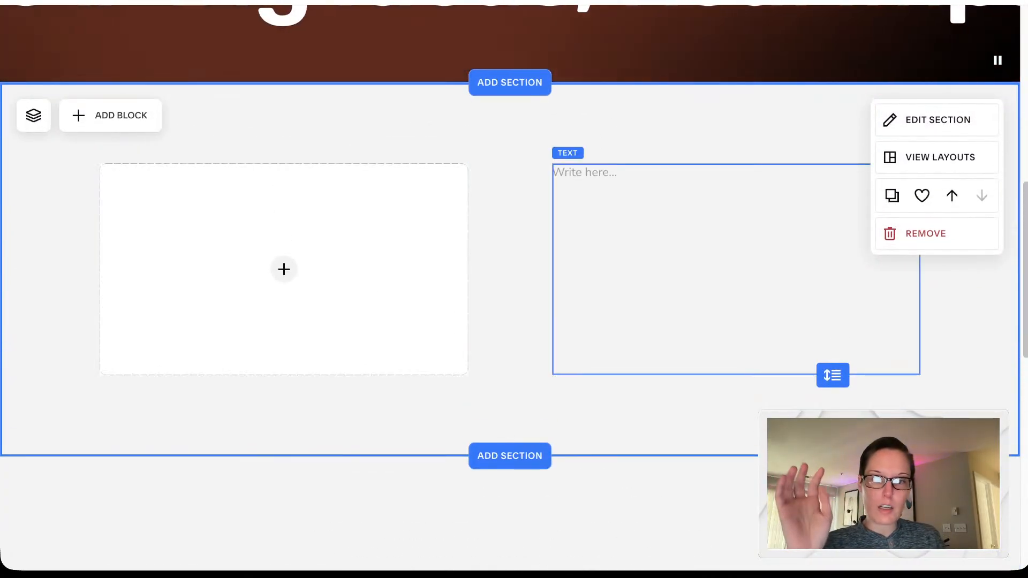
scroll(514, 289, down, 2)
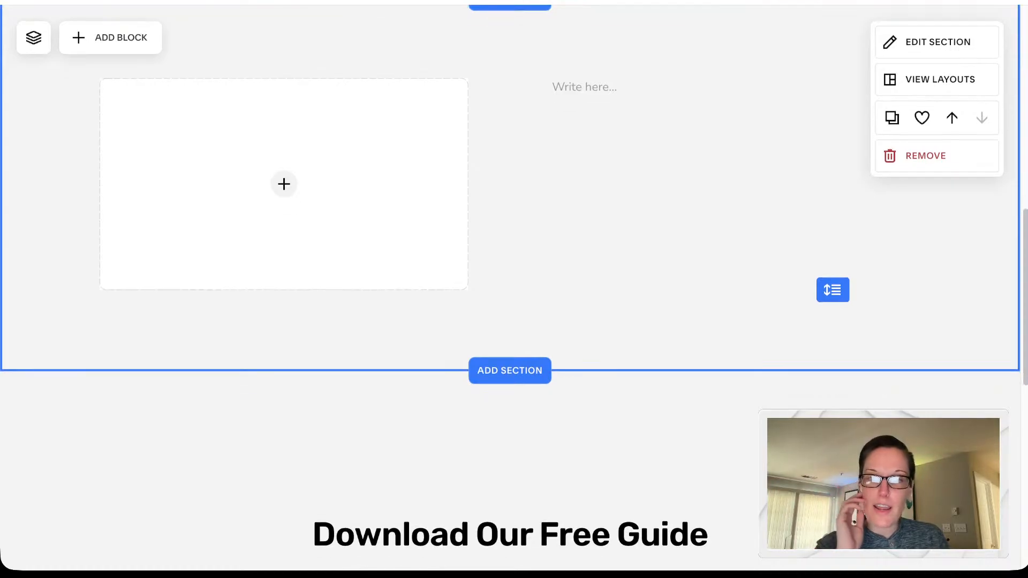
click(510, 370)
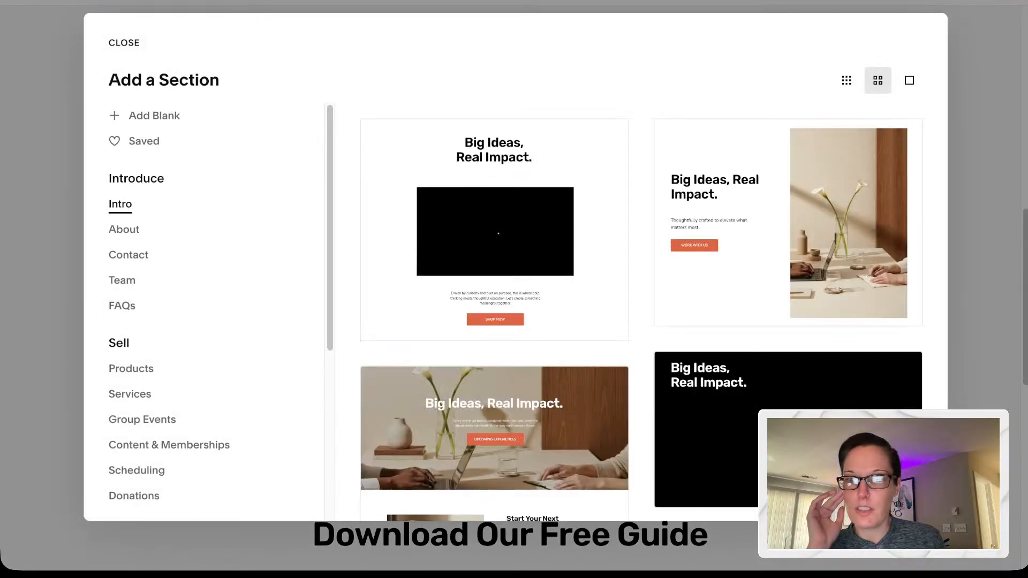
click(124, 229)
scroll(638, 317, down, 4)
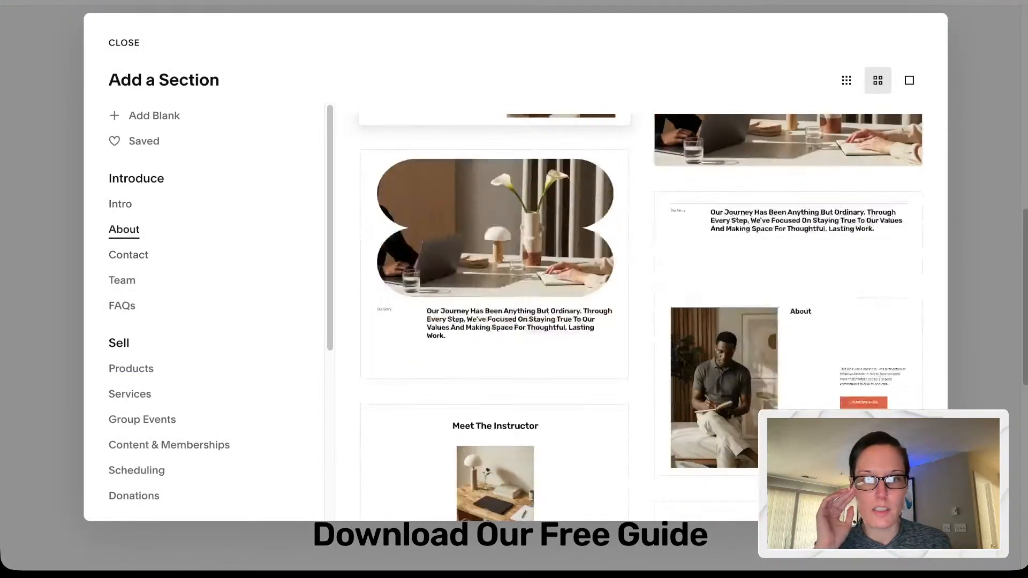
scroll(616, 315, down, 7)
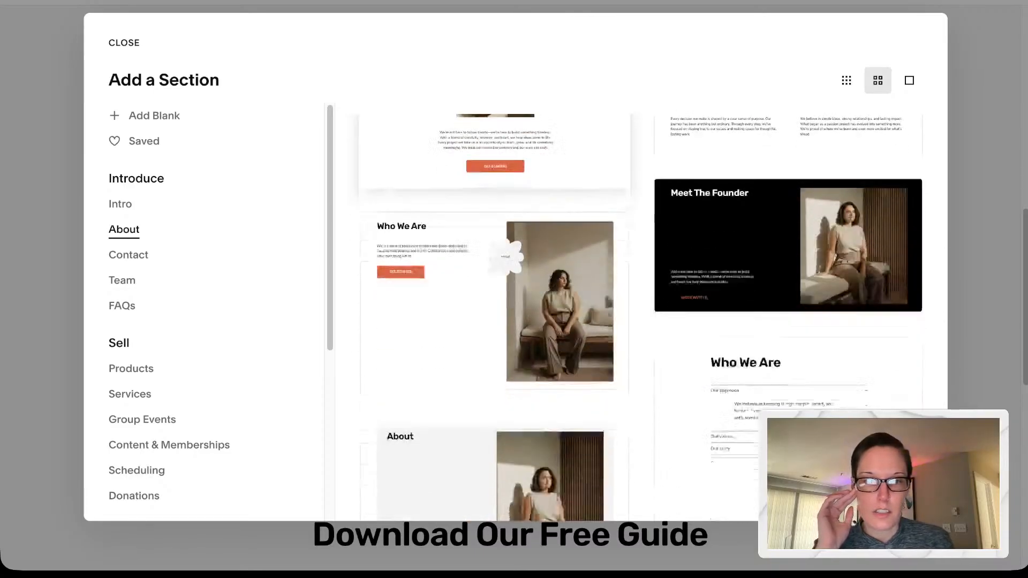
scroll(616, 316, down, 1)
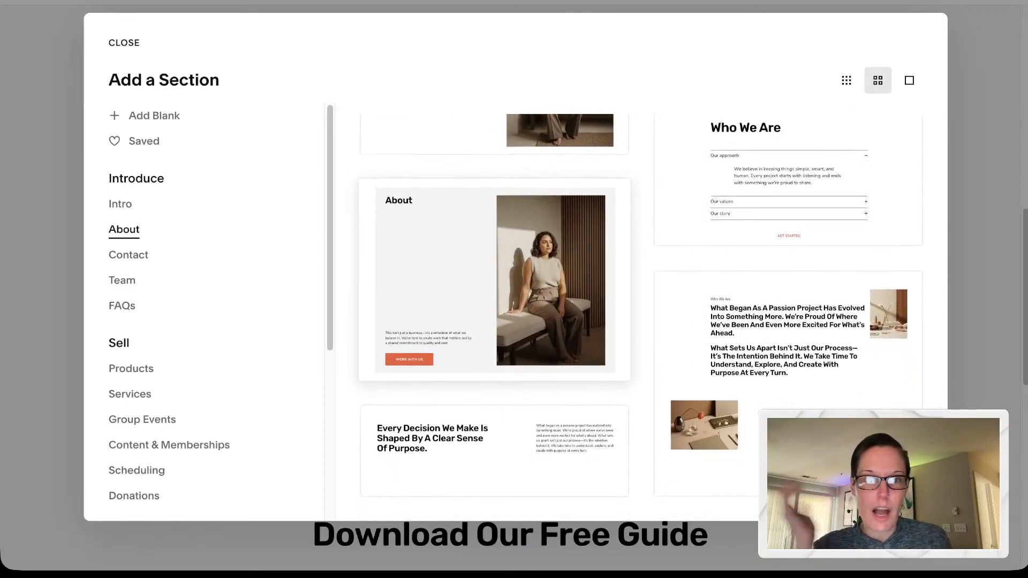
click(760, 188)
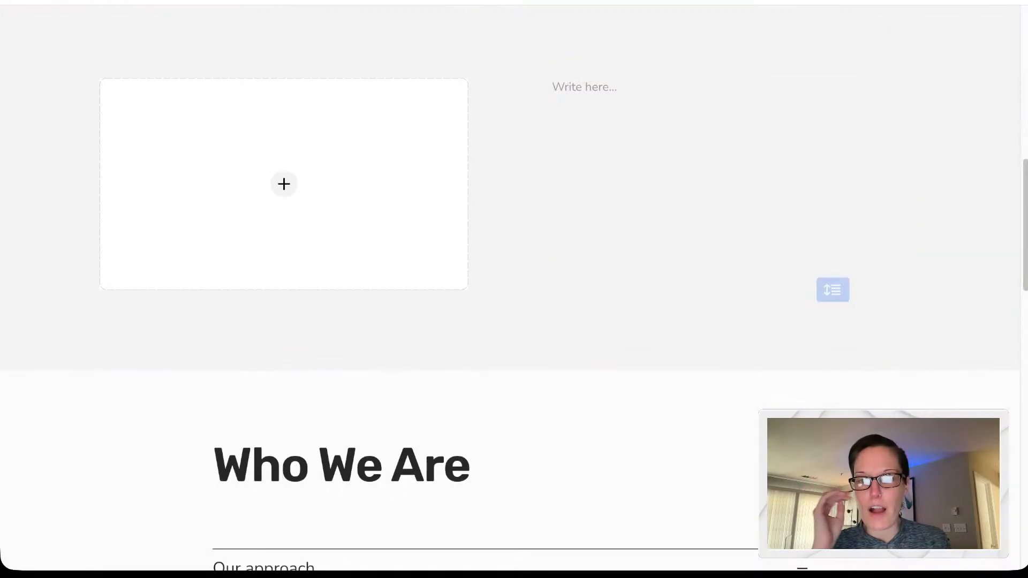
Step: Move the "Who We Are" section up so it sits directly below the intro section
scroll(696, 423, down, 2)
scroll(696, 423, up, 6)
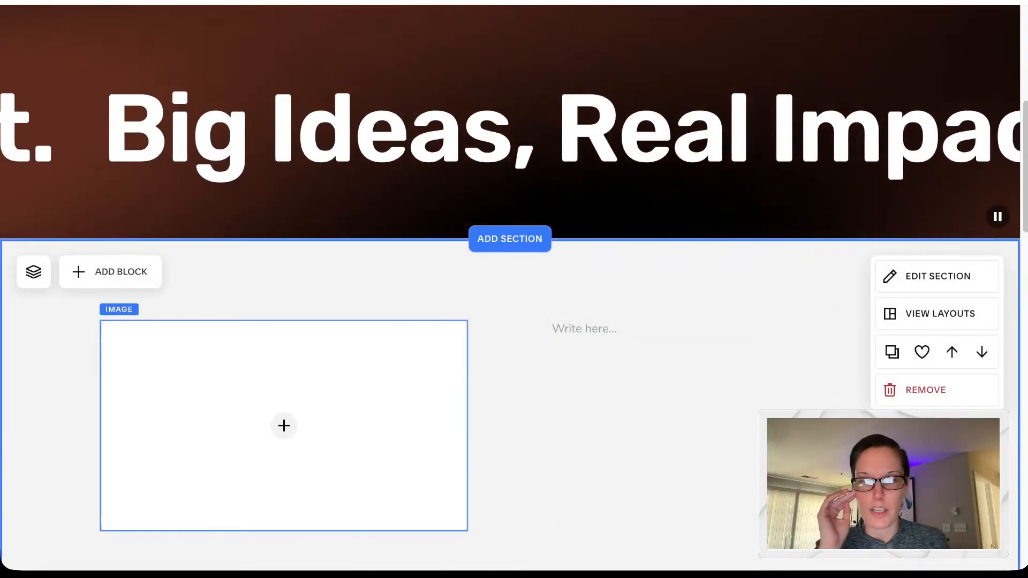
scroll(514, 322, down, 7)
scroll(514, 321, up, 9)
scroll(514, 289, up, 4)
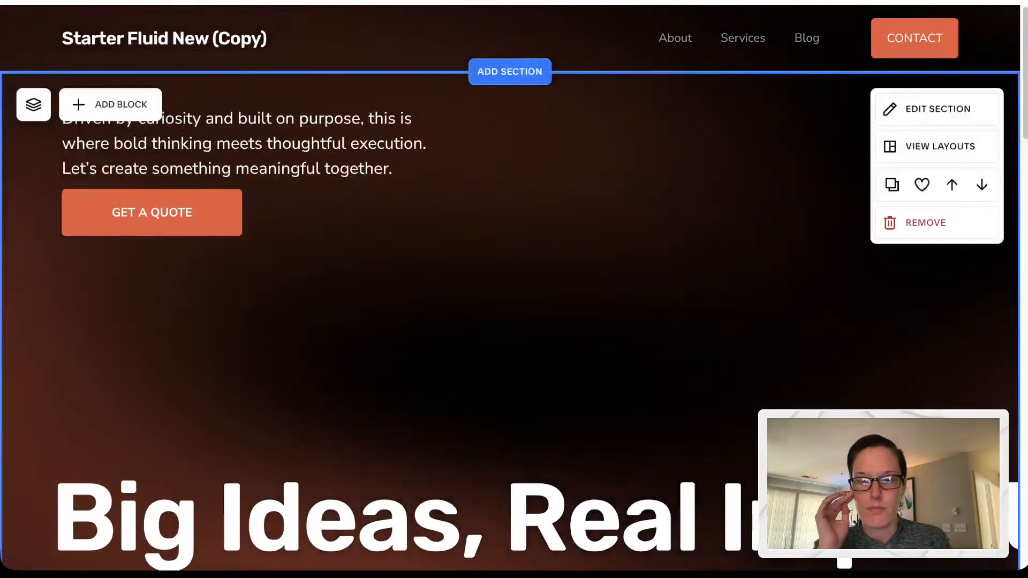
scroll(514, 289, down, 15)
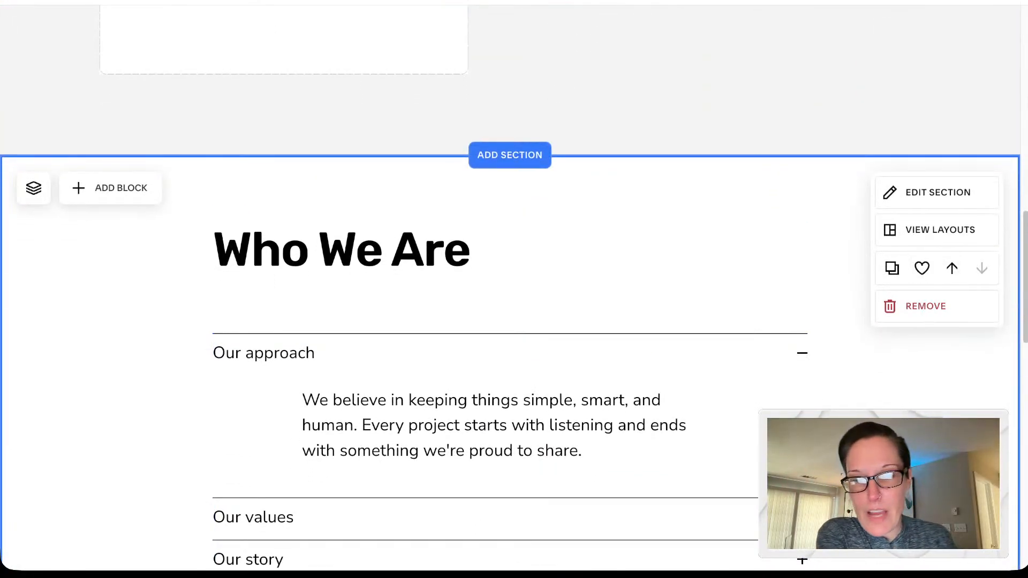
scroll(514, 289, down, 1)
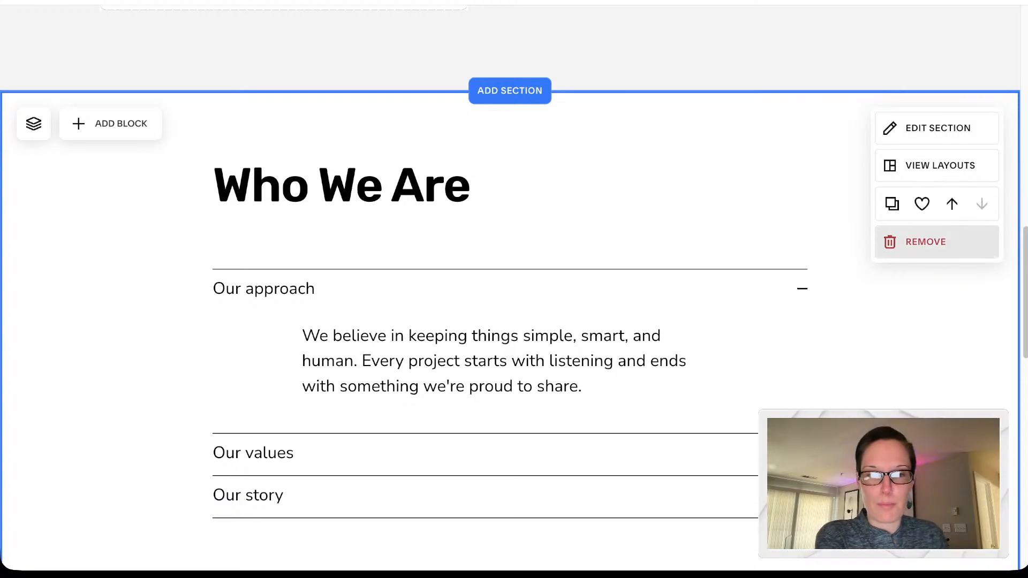
scroll(951, 204, down, 1)
scroll(514, 290, up, 1)
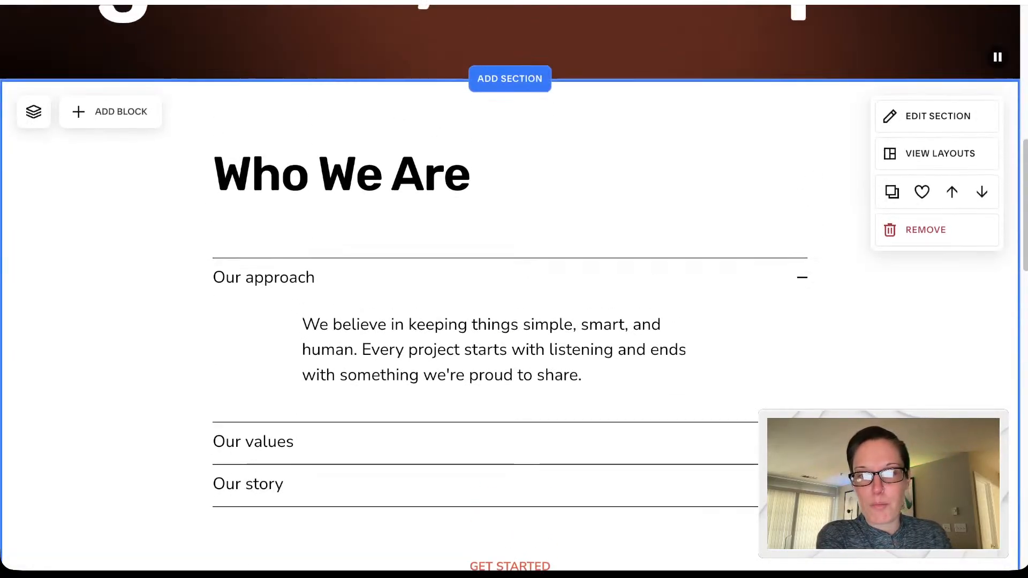
Step: Examine the accordion's items, the title and description of "Our approach", and its design options such as row padding
scroll(514, 289, down, 2)
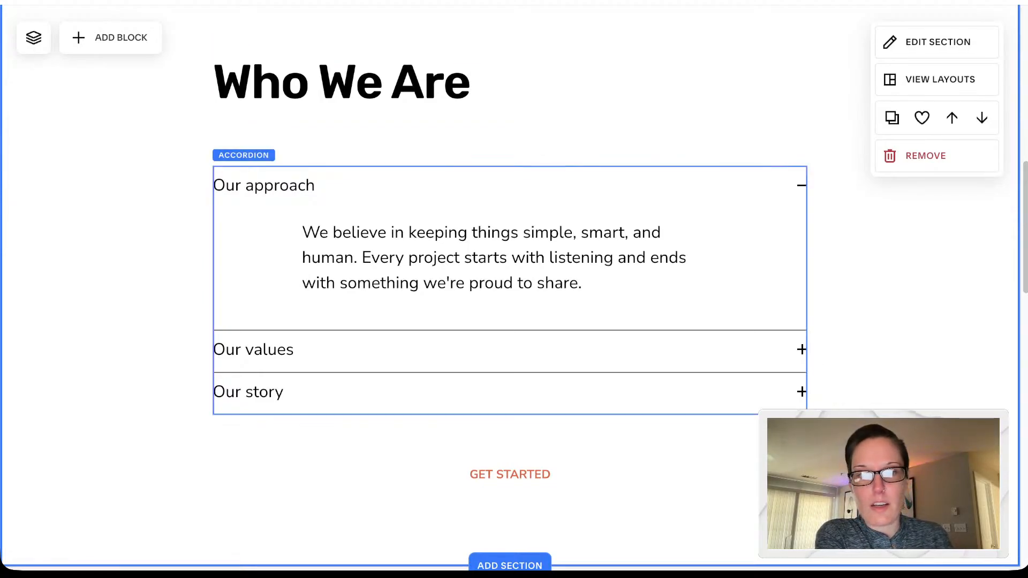
double_click(510, 258)
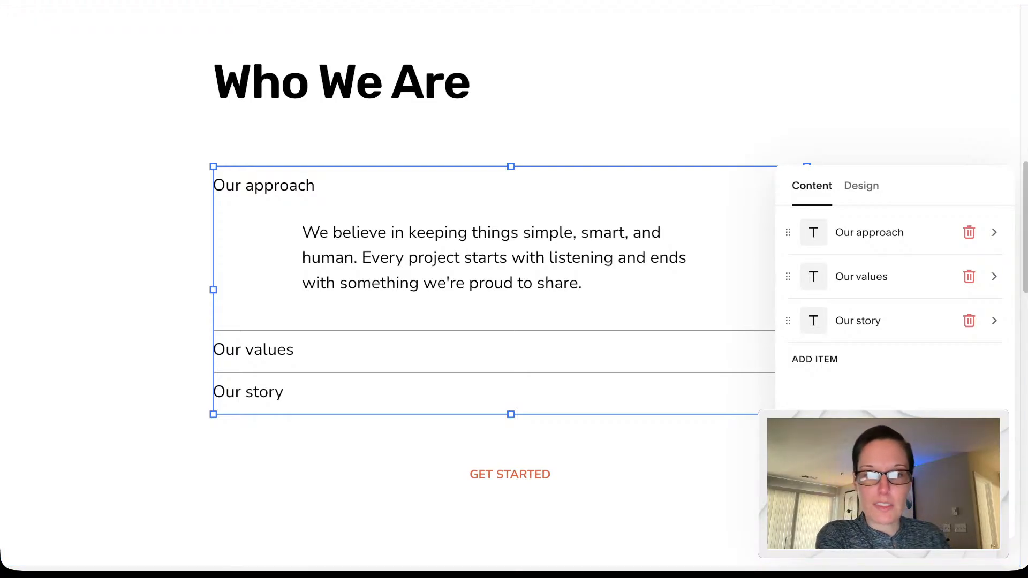
click(870, 233)
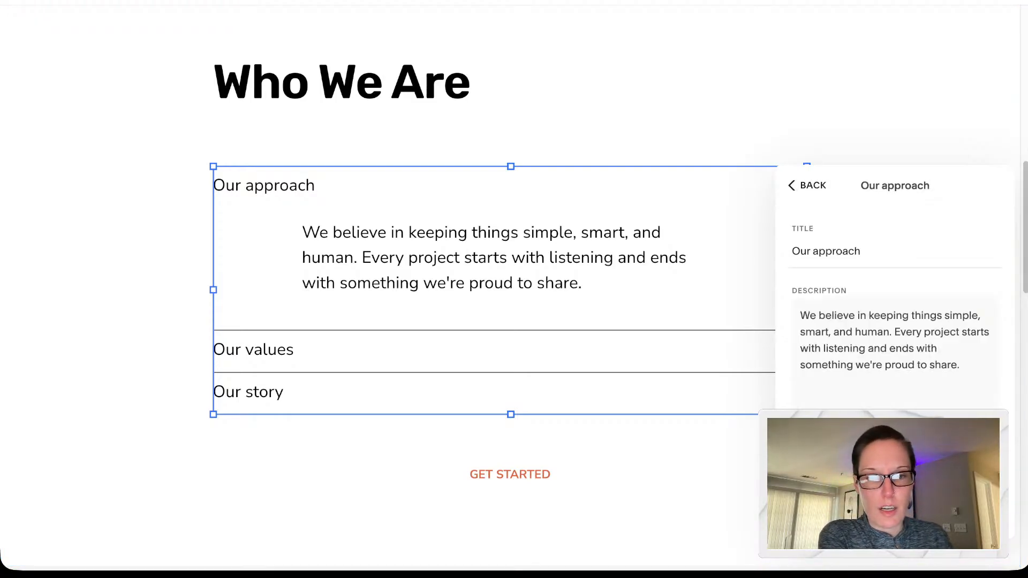
click(868, 333)
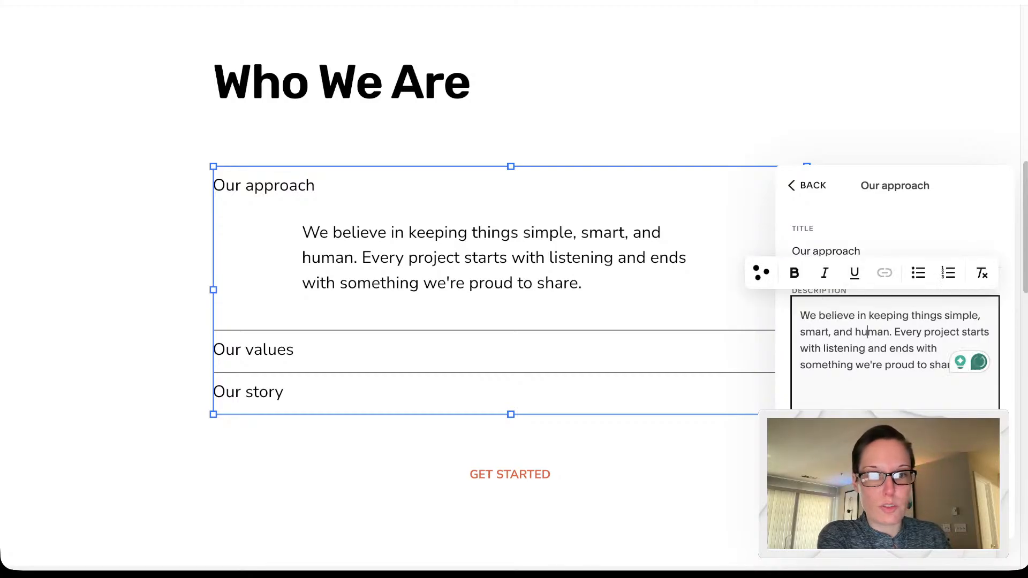
click(807, 185)
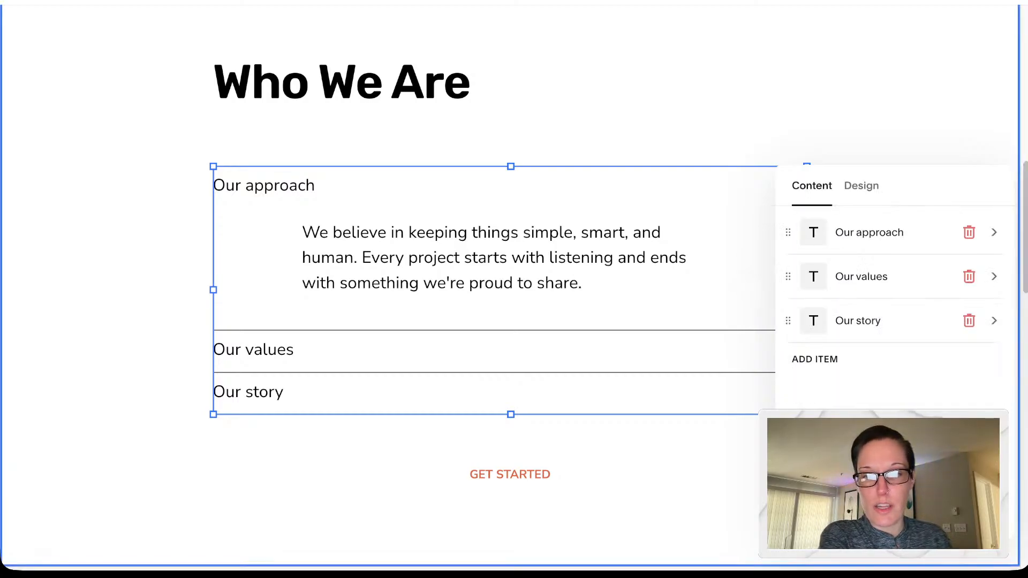
click(861, 185)
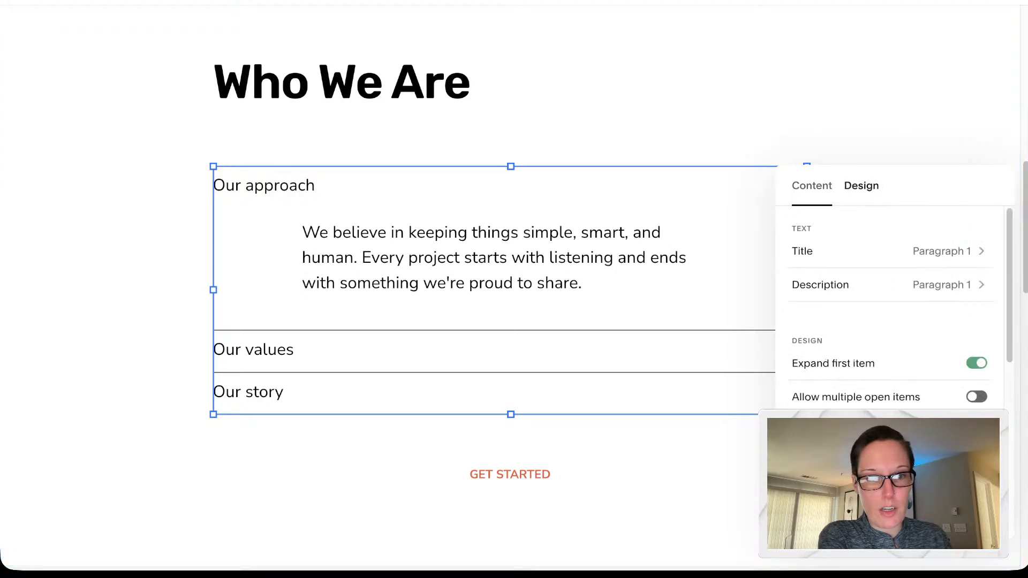
scroll(892, 300, down, 10)
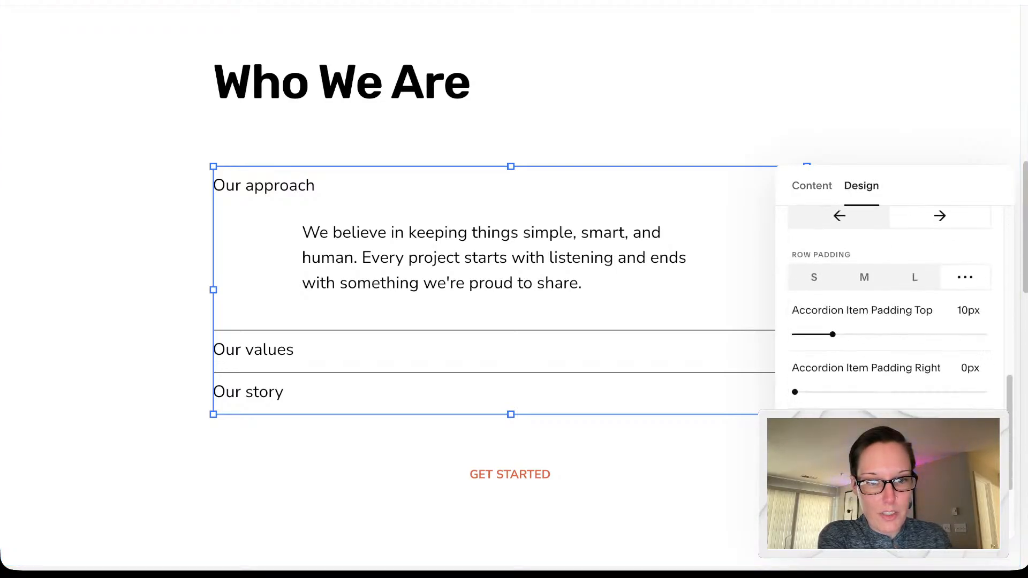
click(812, 185)
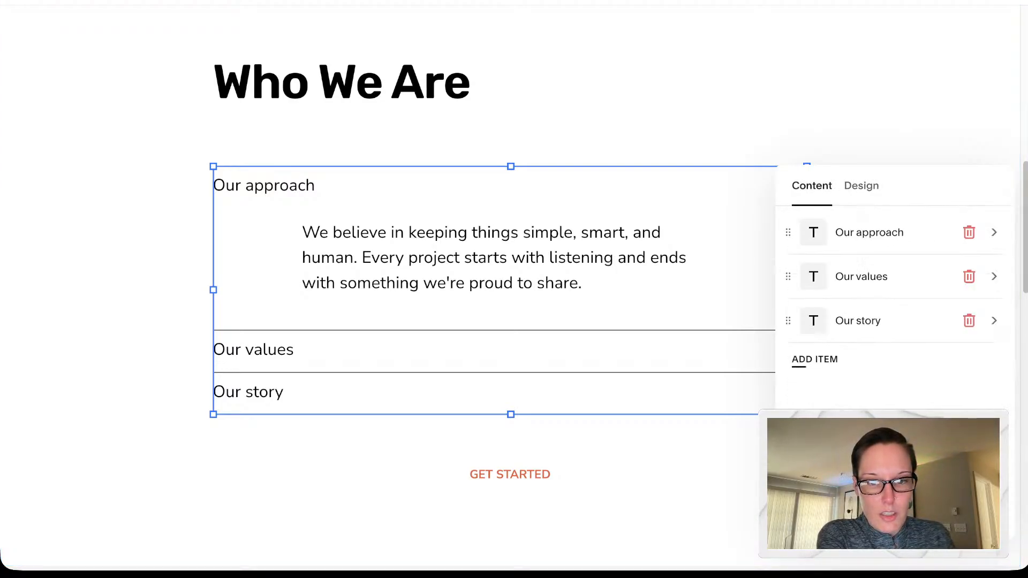
Step: Set the GET STARTED button in the "Who We Are" section to the Primary Button style
click(510, 474)
click(510, 474)
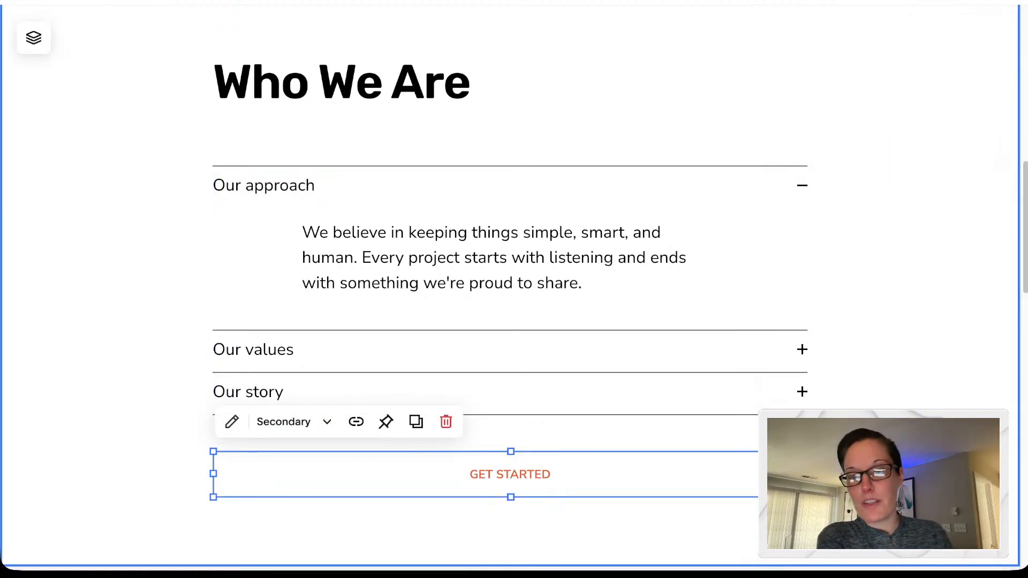
scroll(230, 224, up, 20)
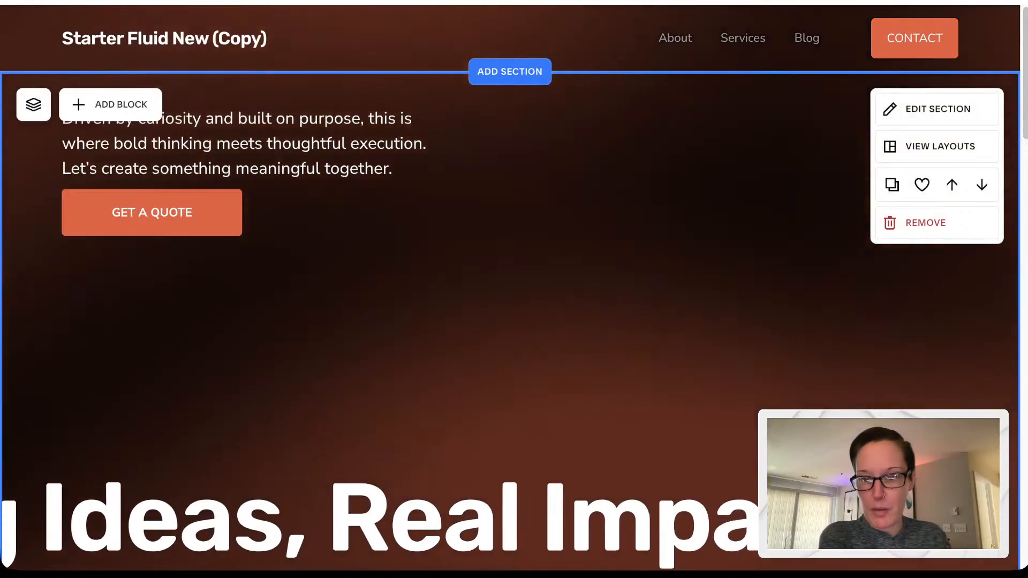
scroll(509, 289, down, 20)
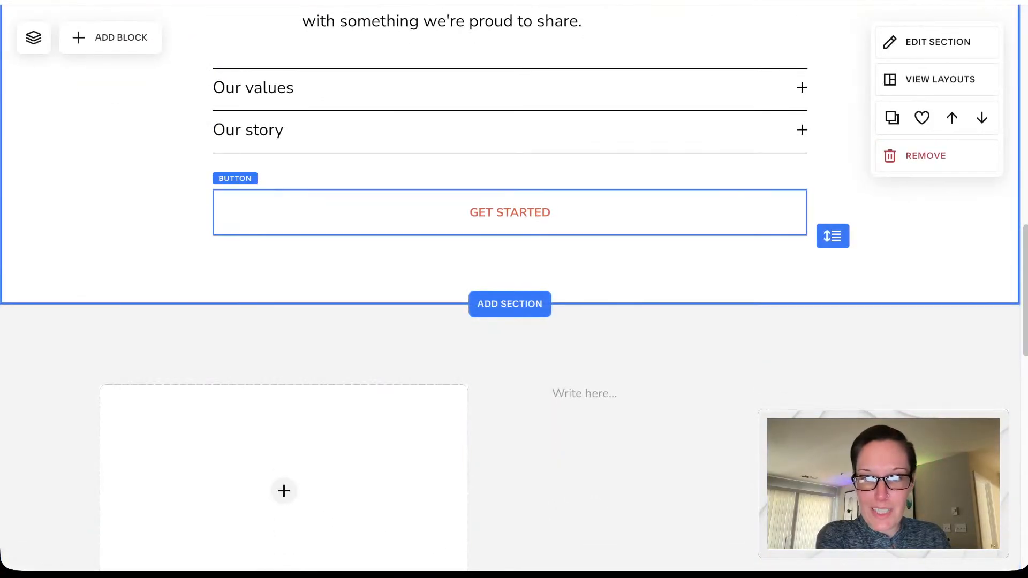
double_click(509, 212)
click(861, 209)
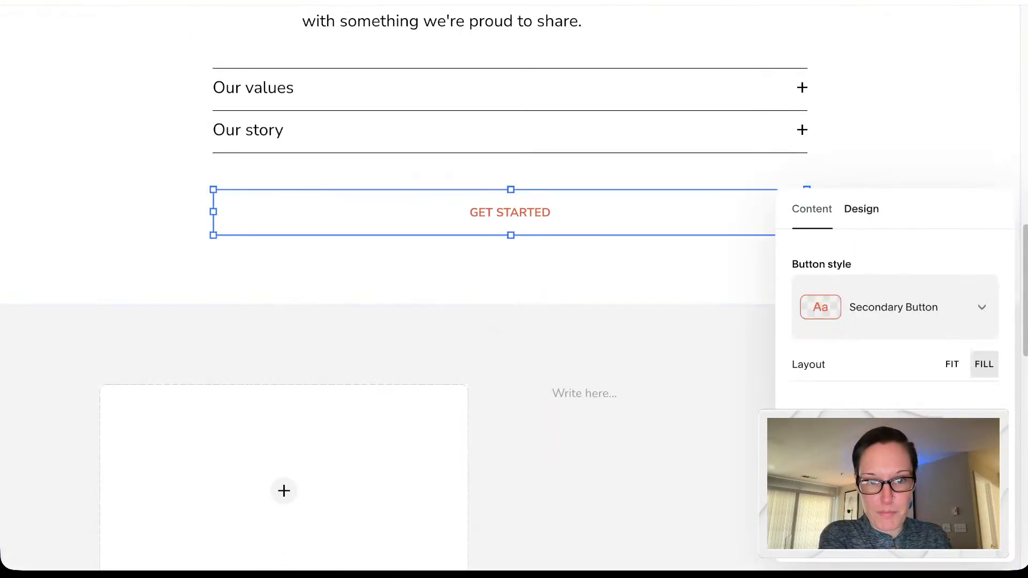
click(894, 307)
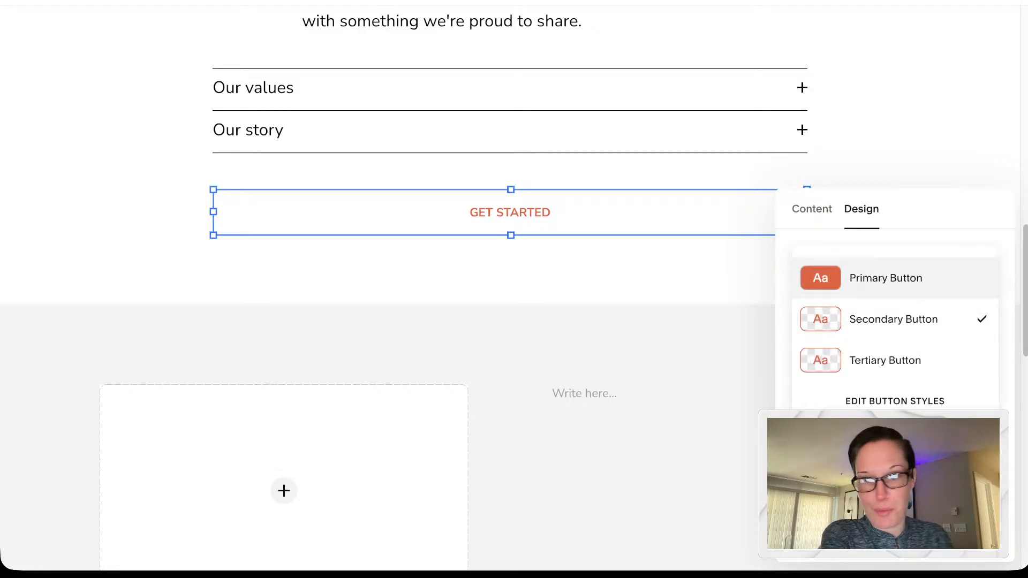
click(856, 277)
Step: Try the Tertiary Button style on the GET STARTED button and return it to Primary Button
click(894, 306)
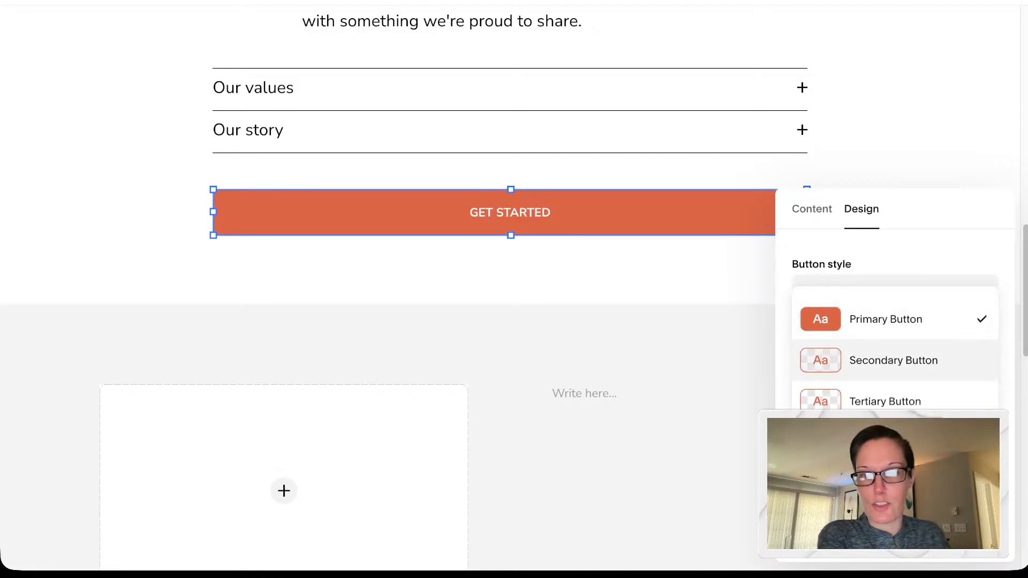
click(885, 399)
click(894, 307)
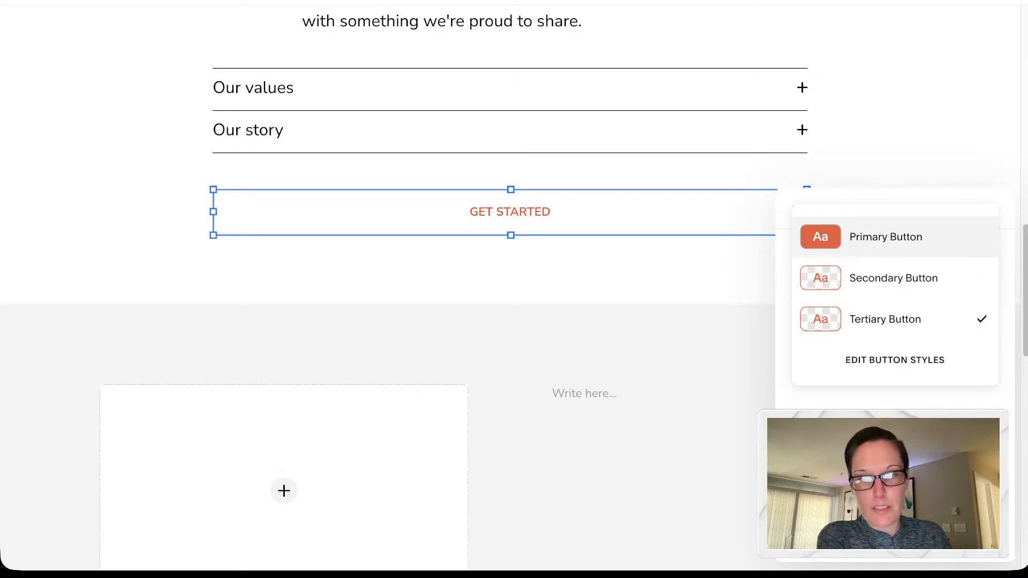
click(885, 236)
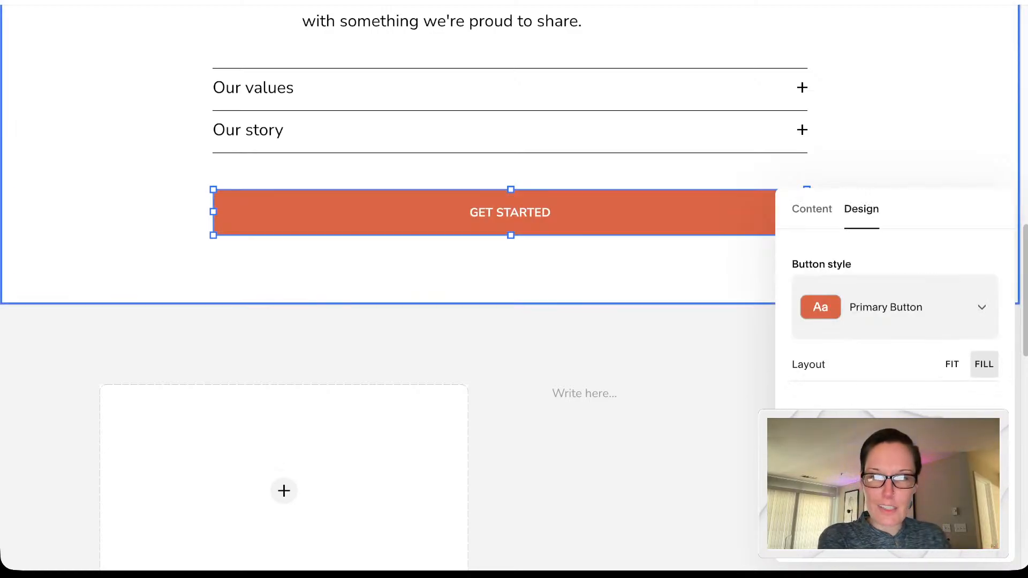
Step: Try the Fit layout on the GET STARTED button in the "Who We Are" section and return it to Fill
scroll(510, 268, up, 16)
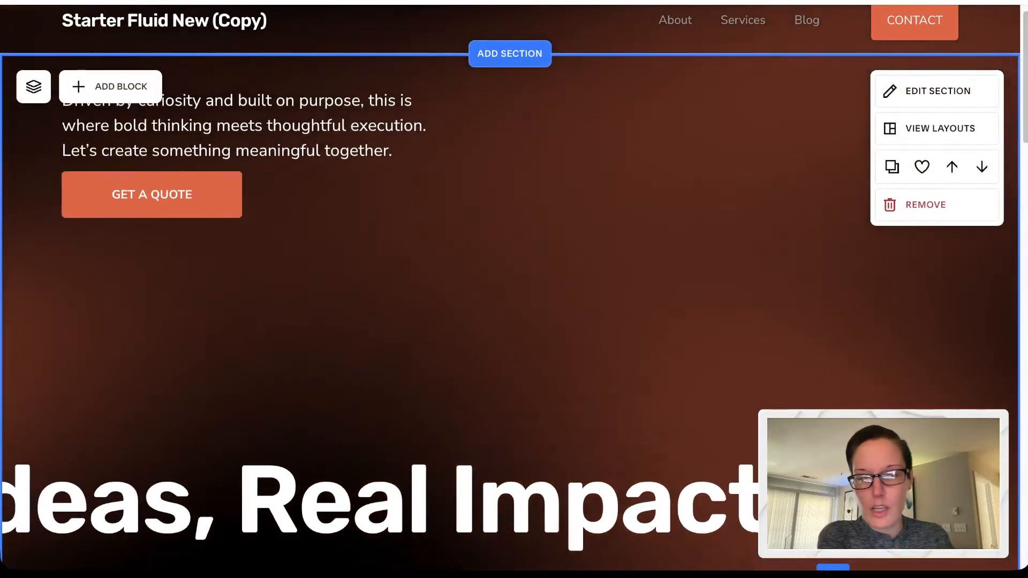
scroll(509, 268, down, 3)
scroll(510, 329, down, 10)
double_click(510, 336)
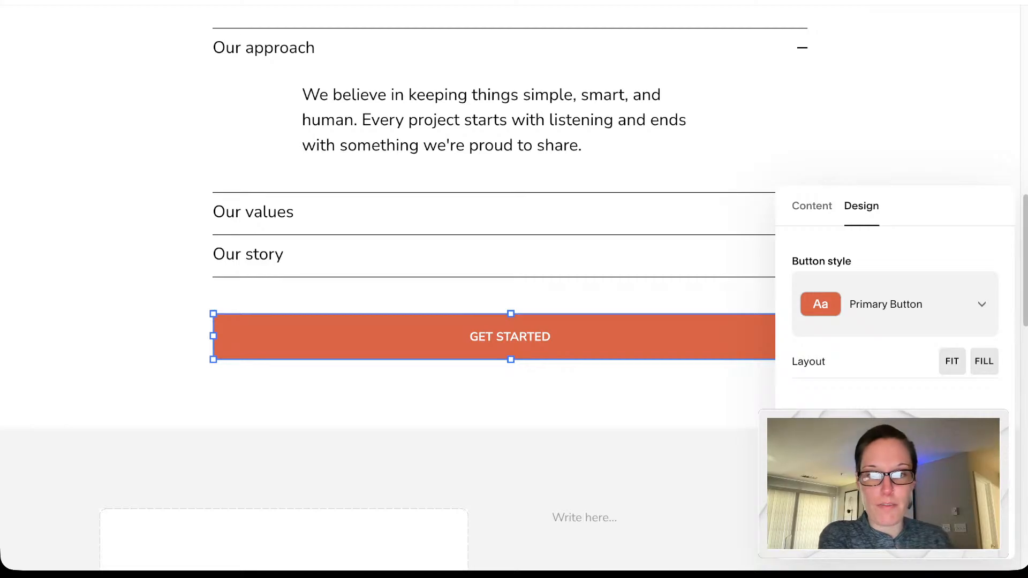
click(952, 361)
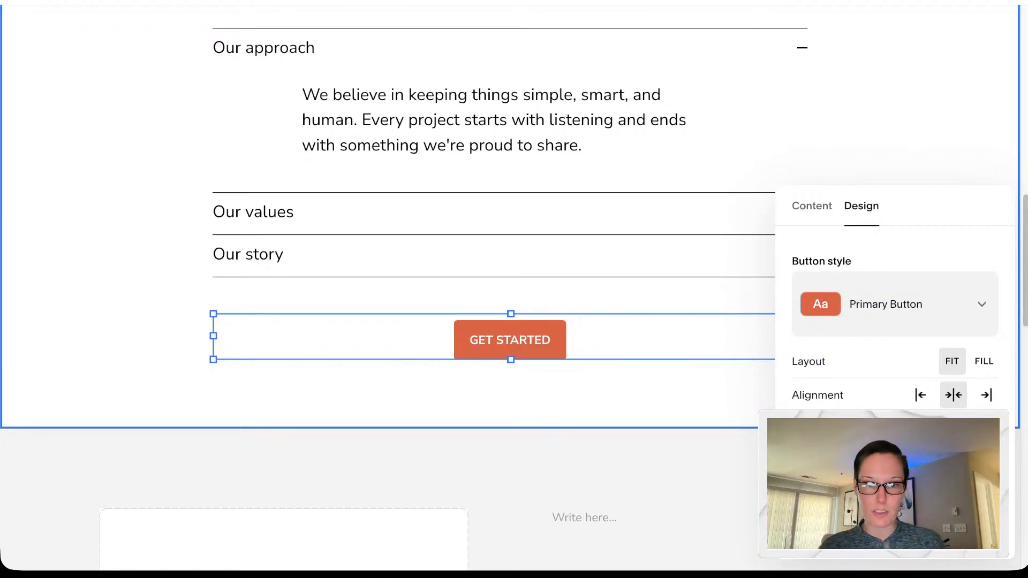
click(984, 362)
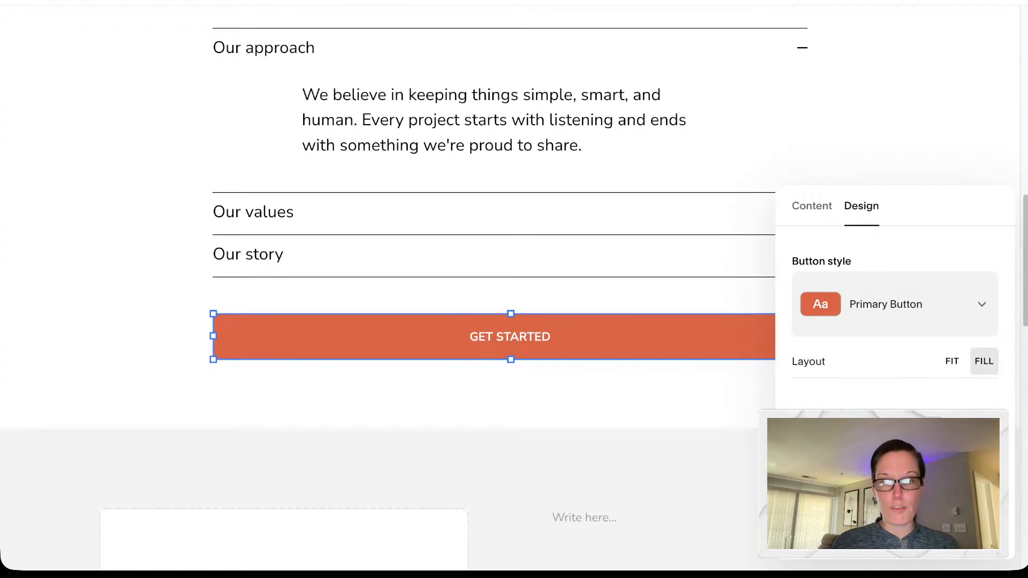
Step: Narrow the GET STARTED button evenly from both sides so it is centered below the accordion
click(510, 337)
drag(214, 337, 288, 337)
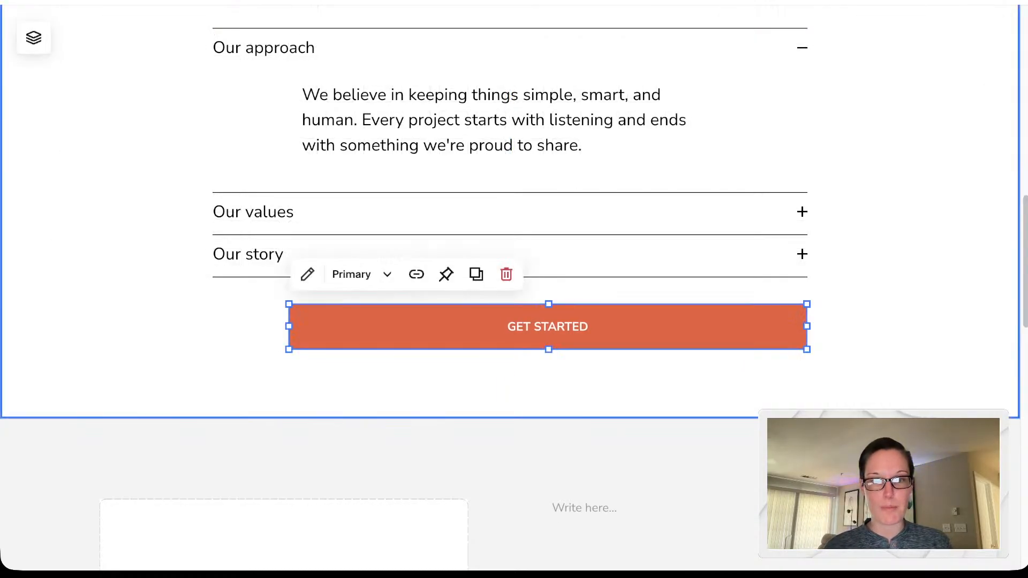
drag(807, 327, 732, 326)
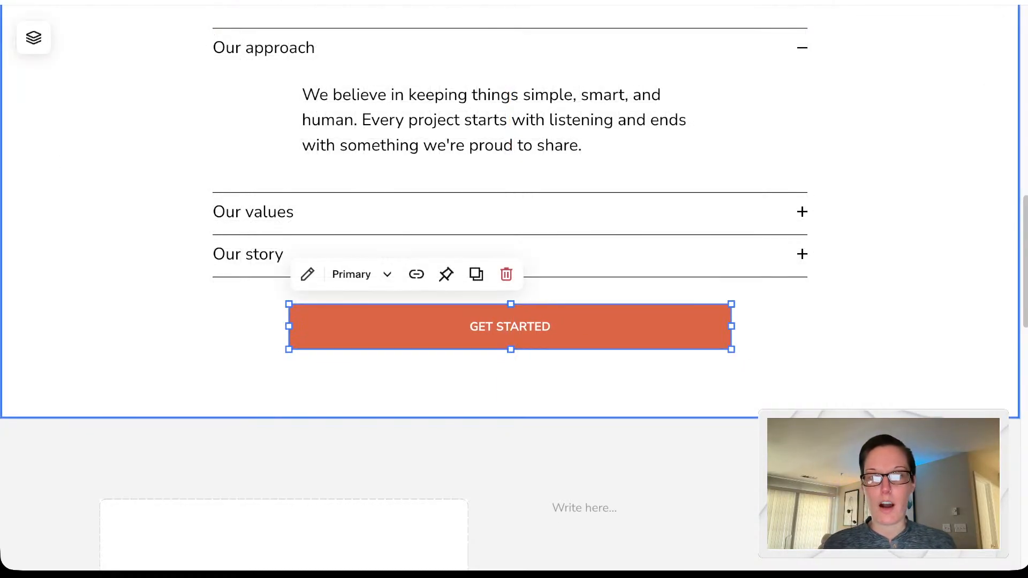
click(771, 332)
Step: Widen the GET STARTED button on both sides to span the accordion's full width
scroll(771, 332, up, 1)
click(510, 388)
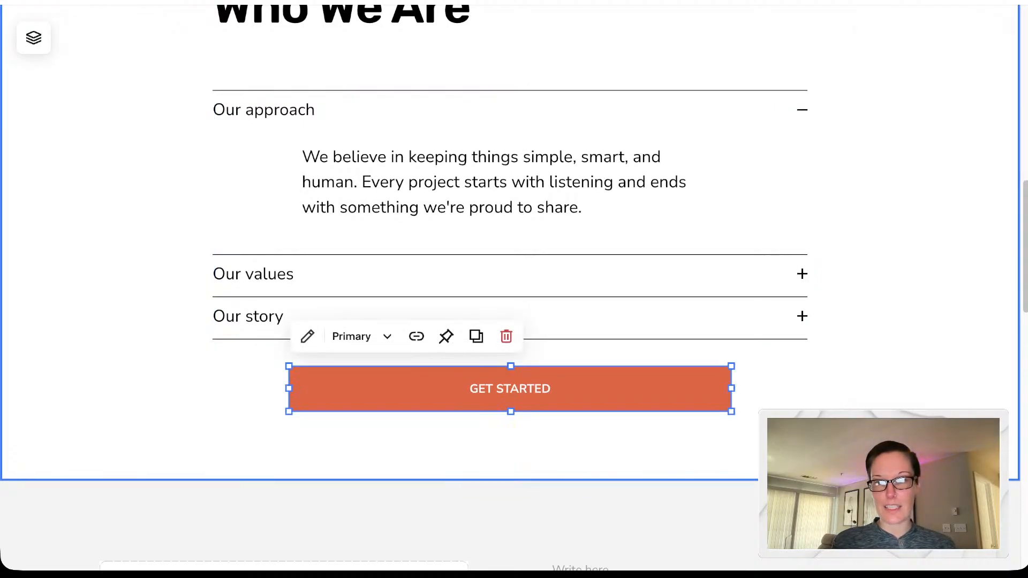
drag(289, 389, 214, 389)
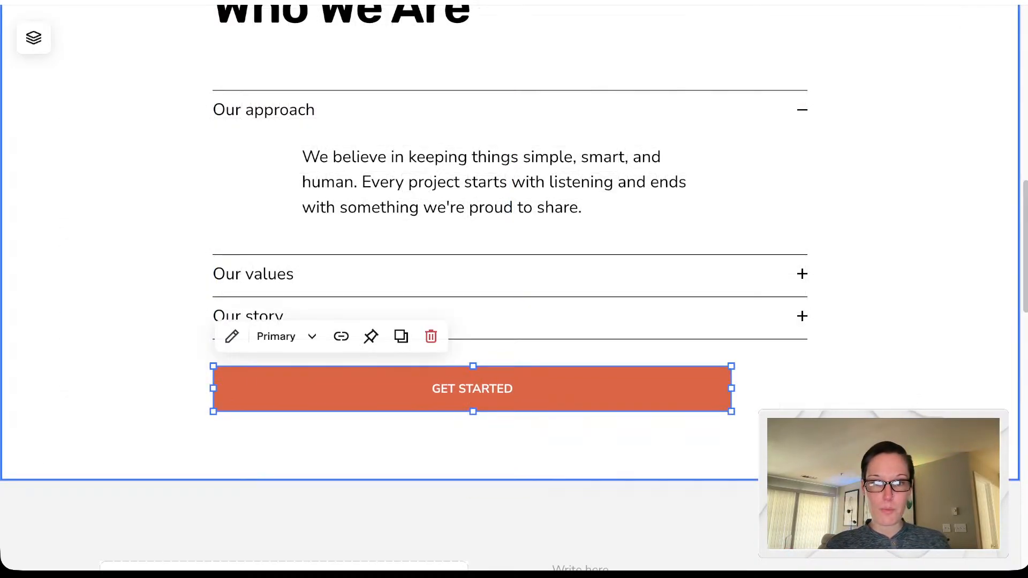
drag(731, 389, 807, 389)
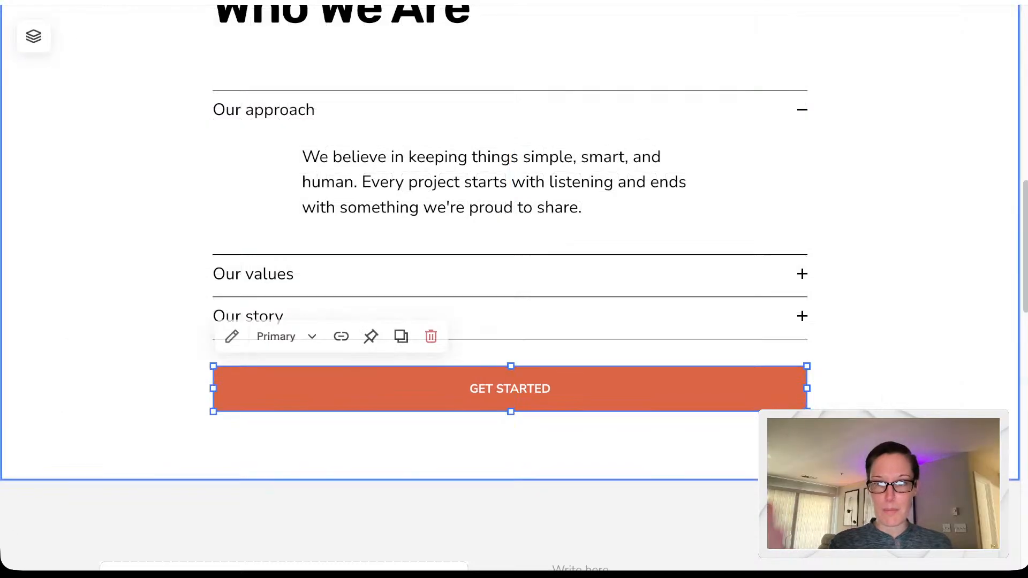
key(Escape)
Step: Move the section with the empty image and text blocks up so it sits directly above the "Who We Are" section
scroll(510, 289, up, 2)
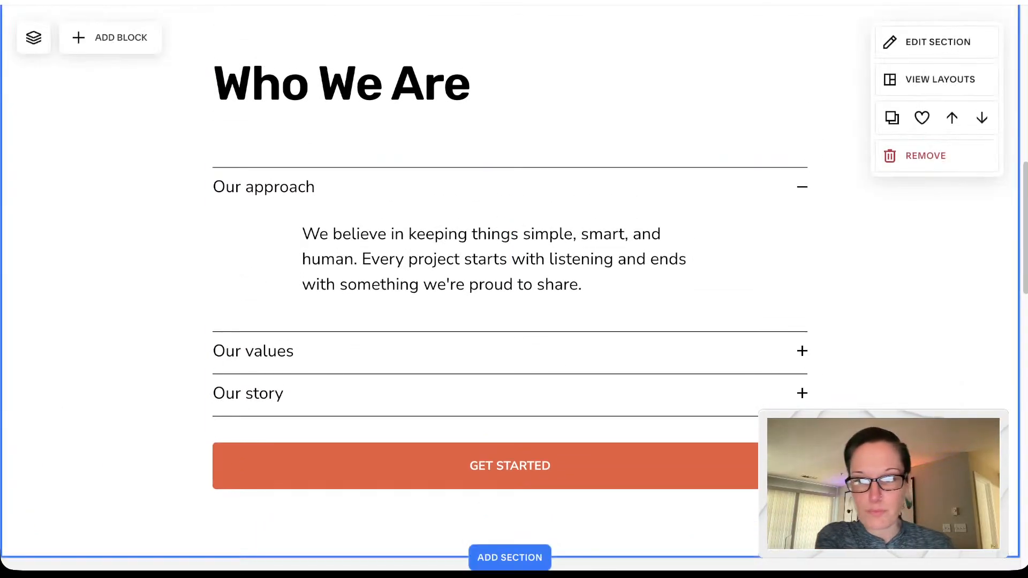
scroll(511, 289, down, 10)
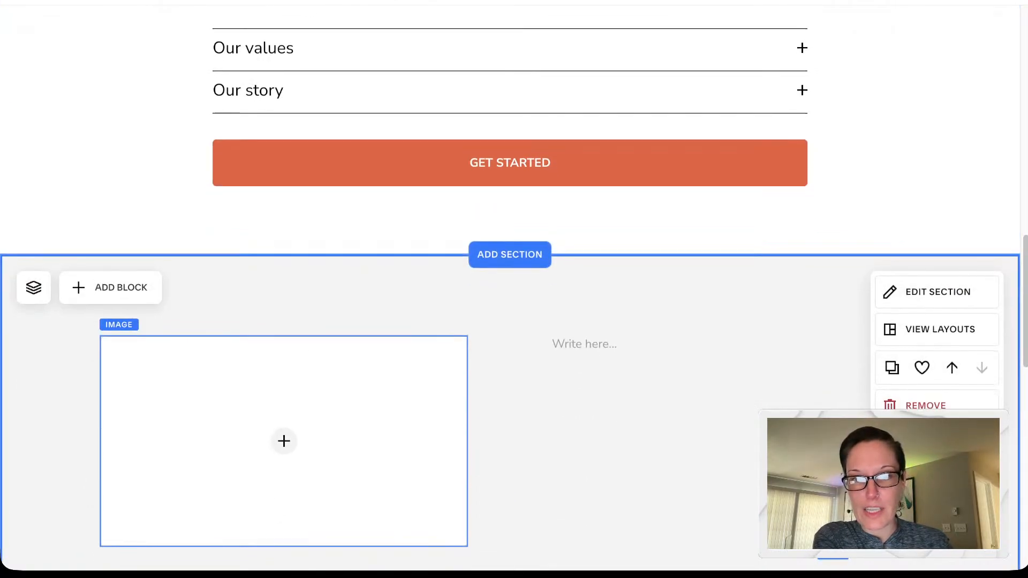
scroll(511, 289, up, 12)
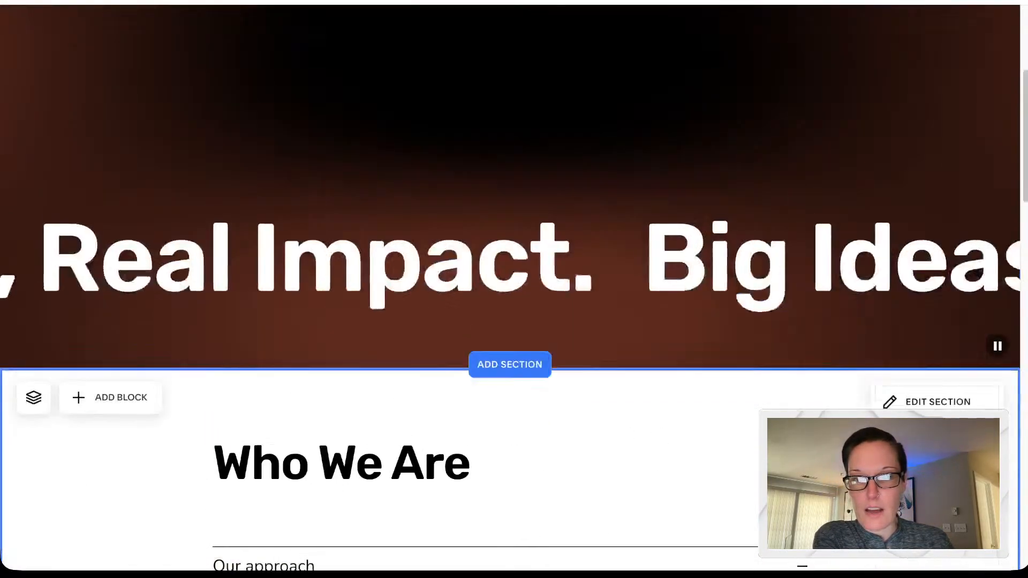
scroll(510, 289, down, 13)
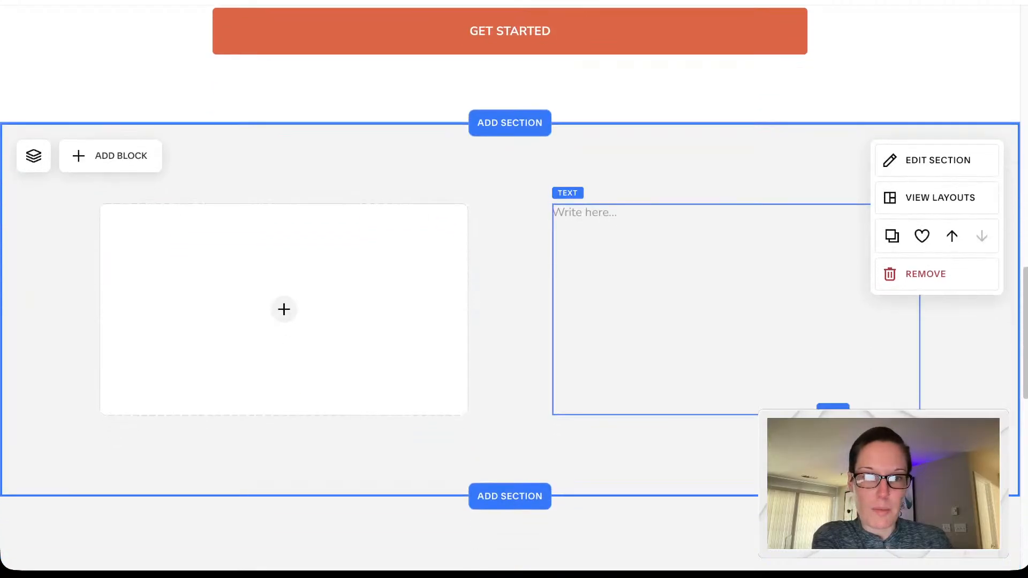
click(952, 236)
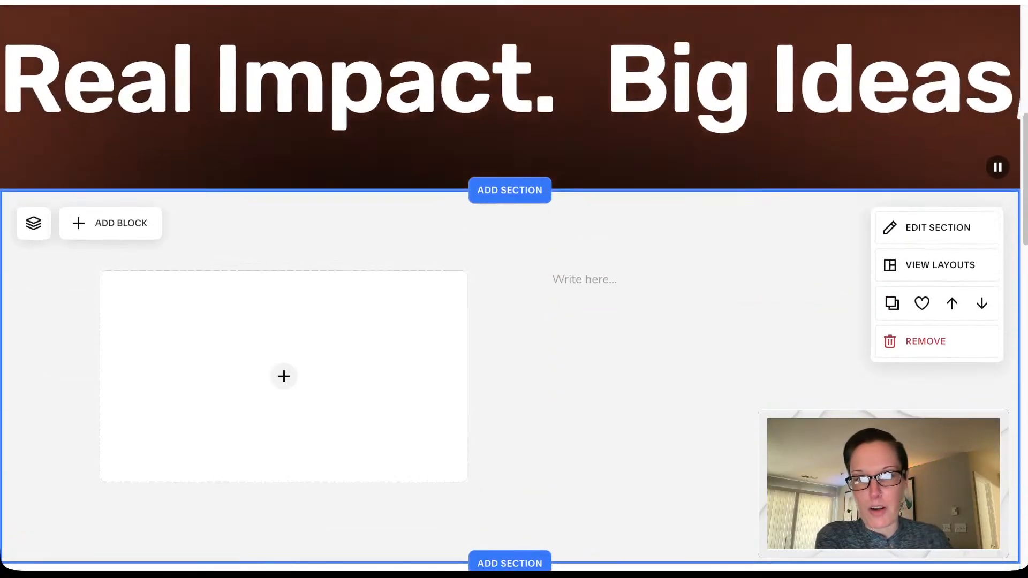
Step: Start adding a section below "Who We Are", check the Team layouts and open the Services layouts
scroll(511, 289, down, 7)
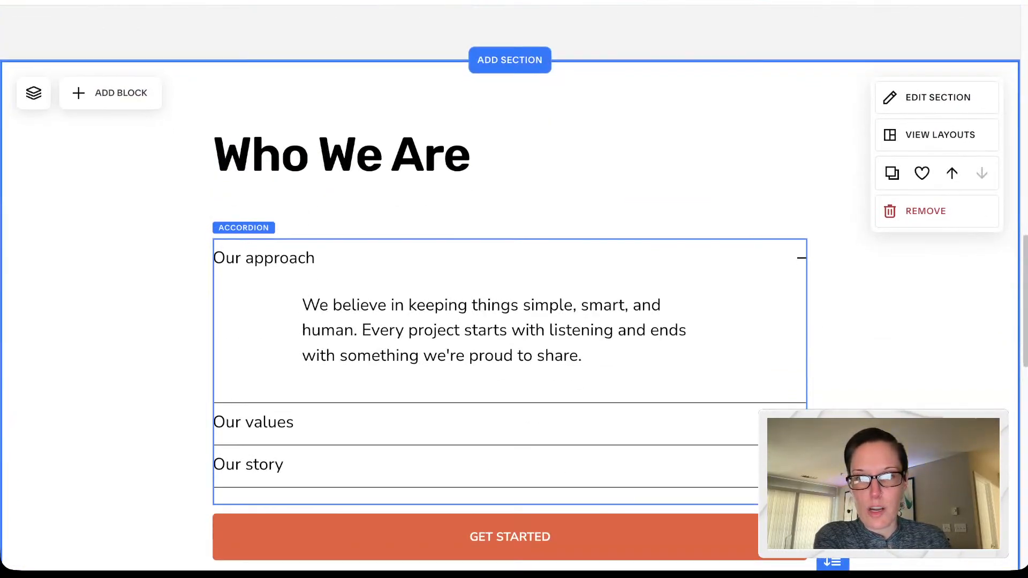
scroll(511, 289, down, 2)
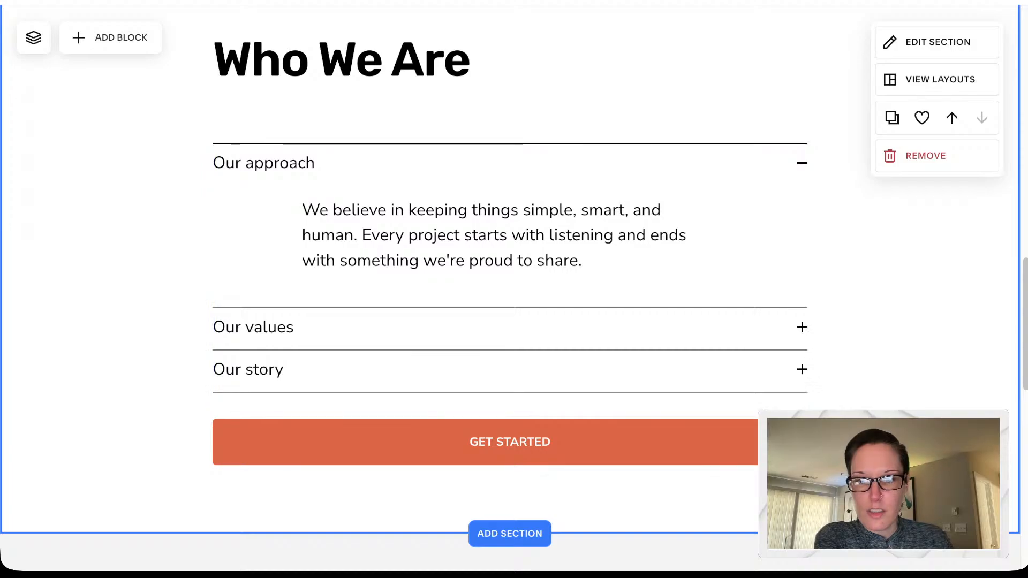
scroll(511, 289, down, 4)
click(509, 335)
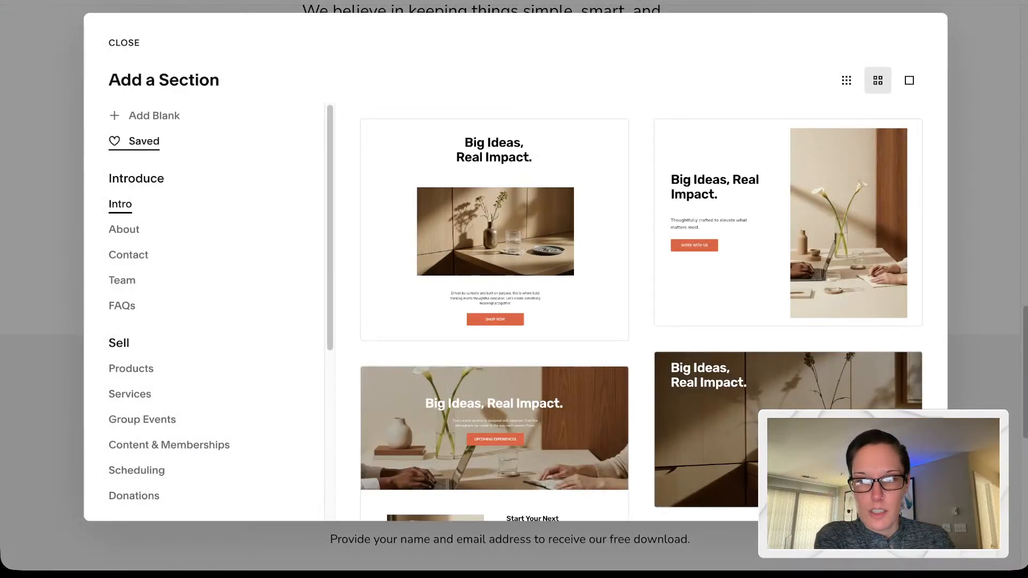
click(122, 281)
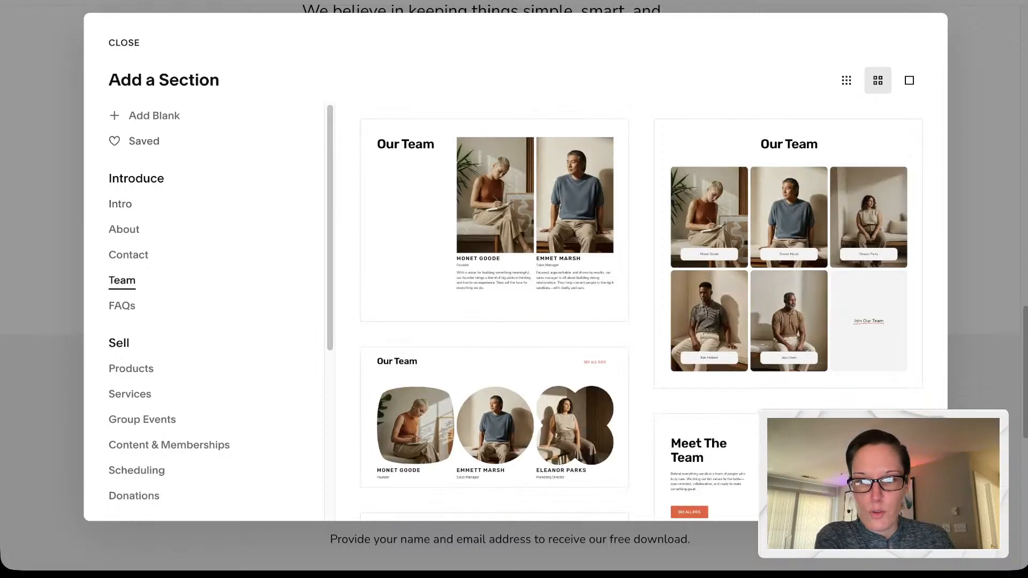
scroll(214, 311, down, 1)
scroll(136, 345, down, 3)
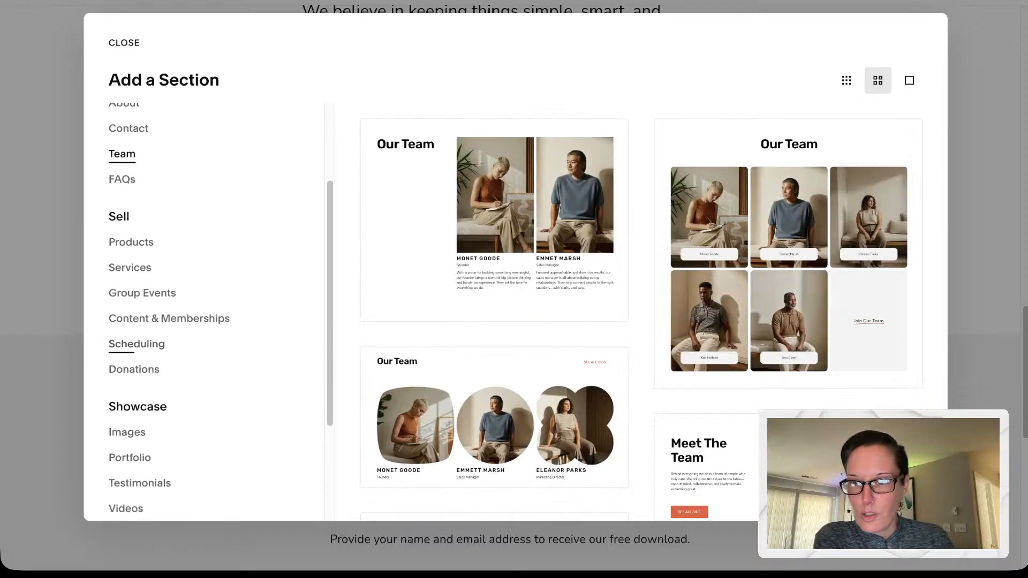
click(130, 267)
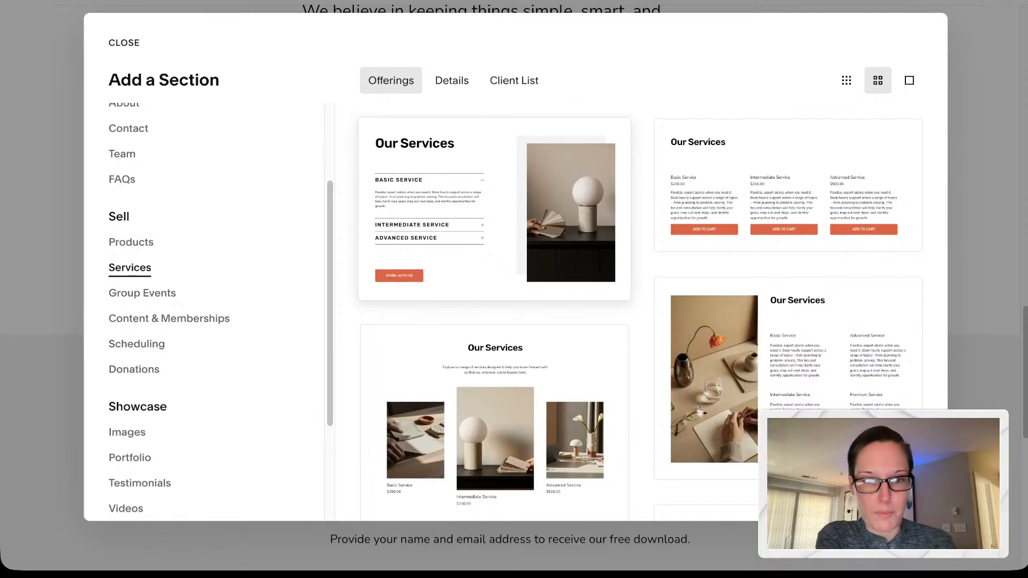
Step: Browse the Services offerings and add the "Our Services" layout with intro text, three products with a larger middle one, and a WORK WITH US button
scroll(637, 316, down, 5)
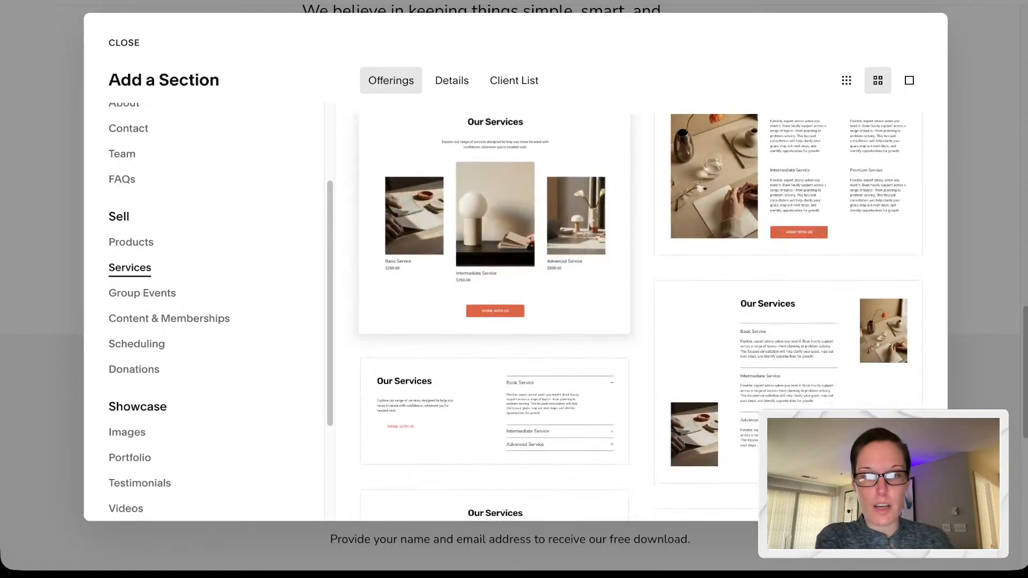
scroll(637, 316, down, 9)
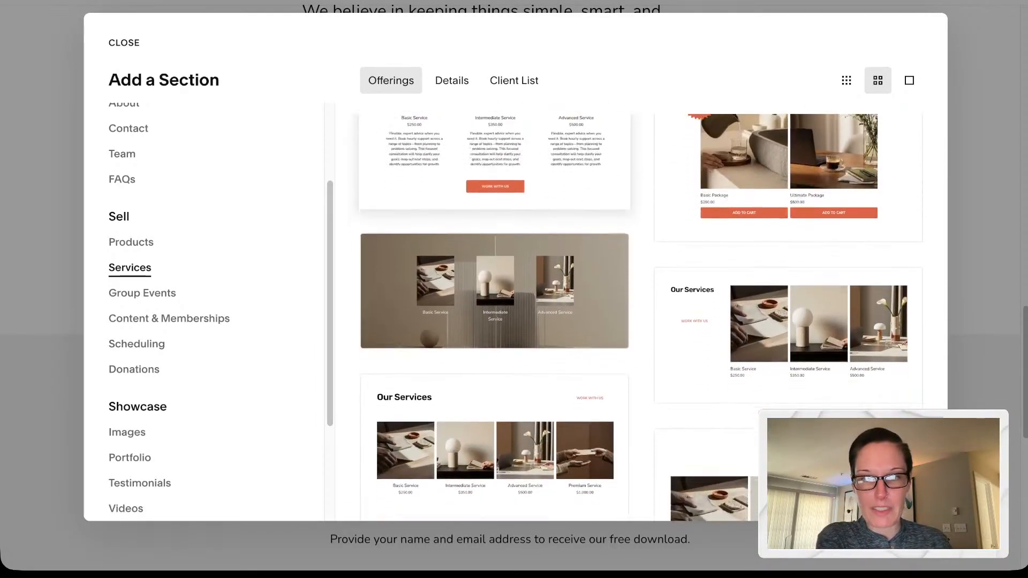
scroll(637, 316, down, 4)
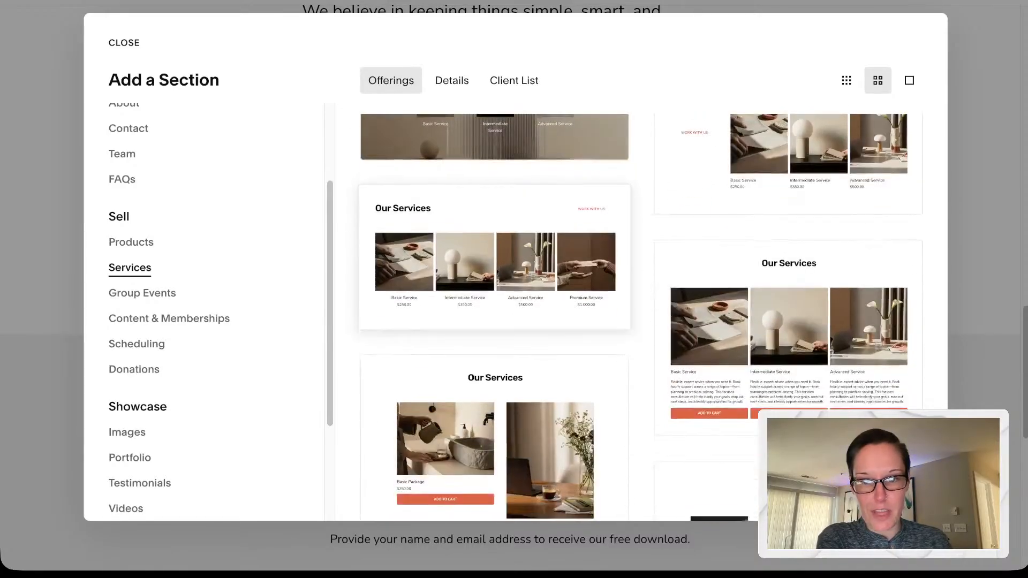
scroll(637, 316, down, 4)
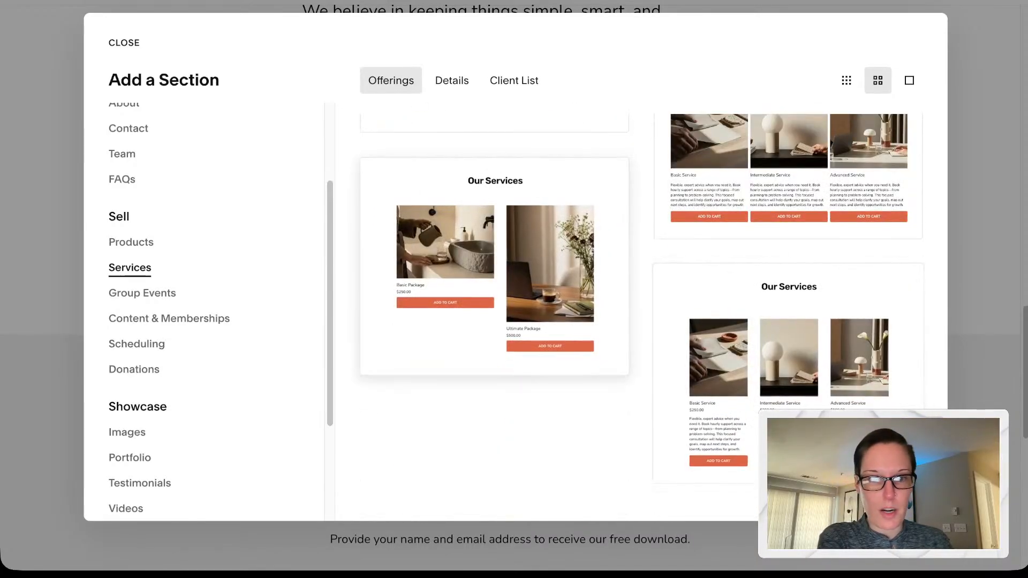
scroll(642, 313, up, 7)
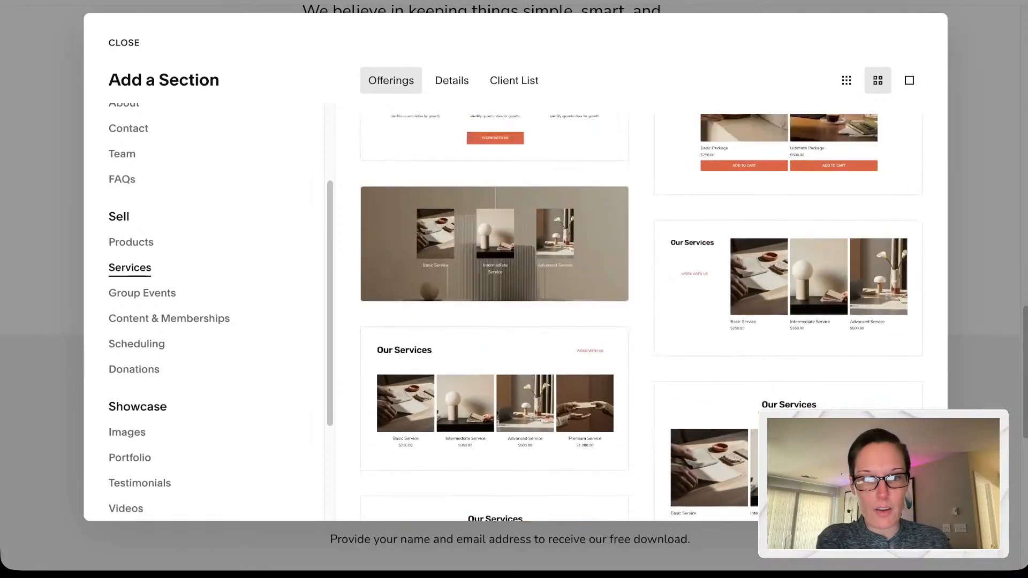
scroll(640, 316, down, 10)
scroll(639, 315, down, 2)
click(495, 343)
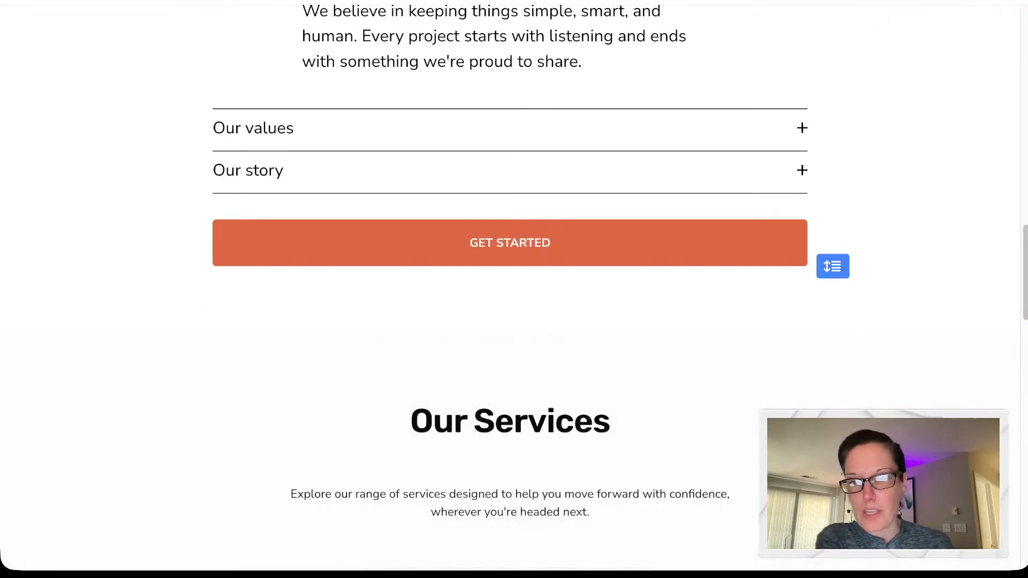
Step: Examine the product placeholders in the "Our Services" section and review the whole New Page down to its footer outside the section editor
scroll(498, 345, down, 10)
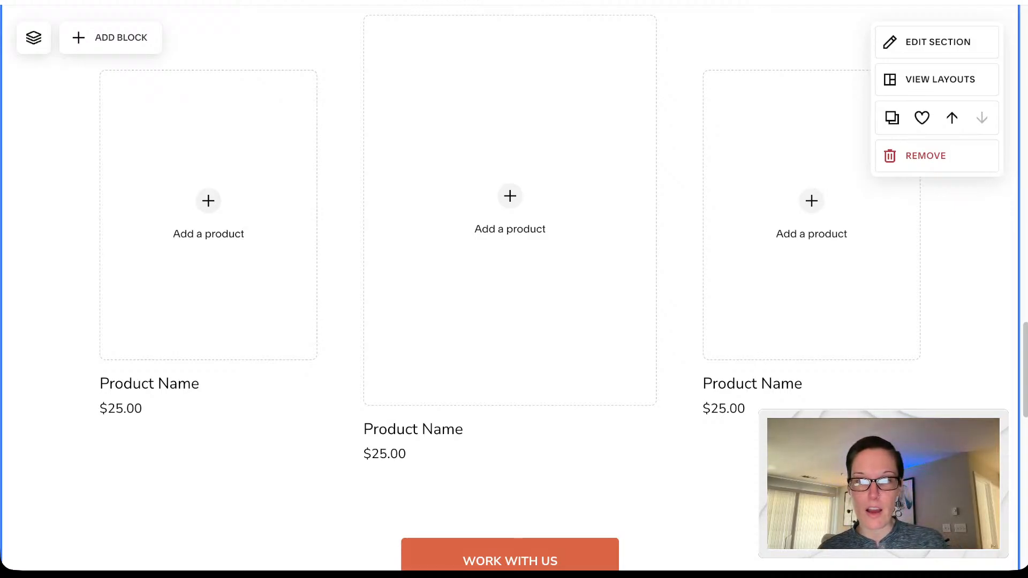
scroll(508, 289, up, 1)
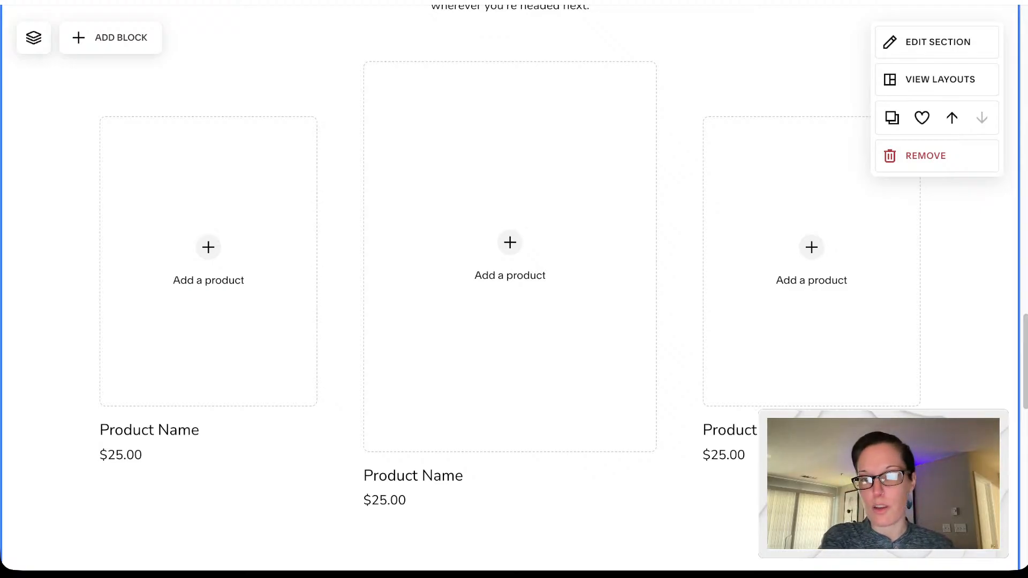
scroll(514, 289, up, 5)
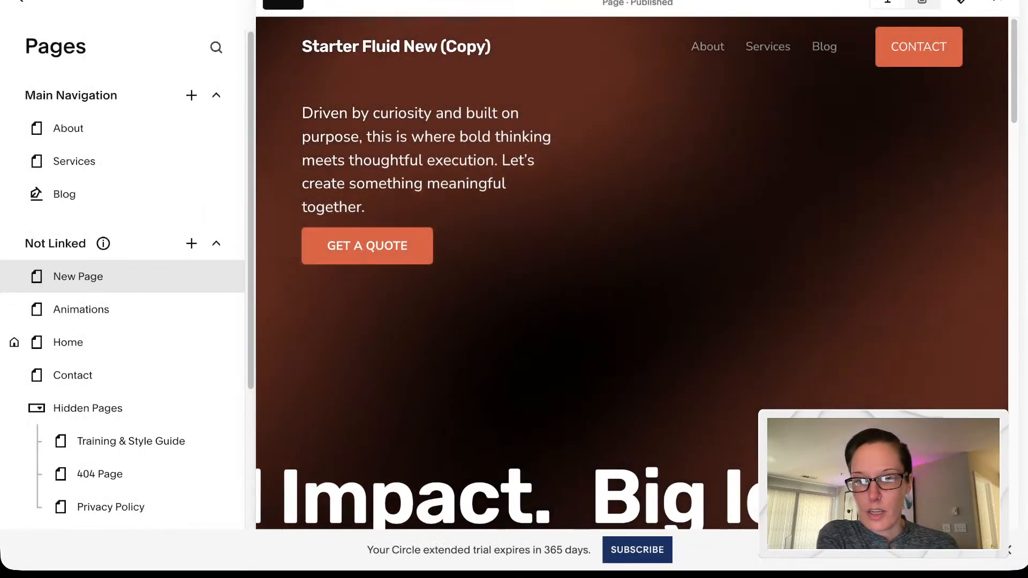
scroll(632, 268, down, 3)
scroll(632, 268, down, 15)
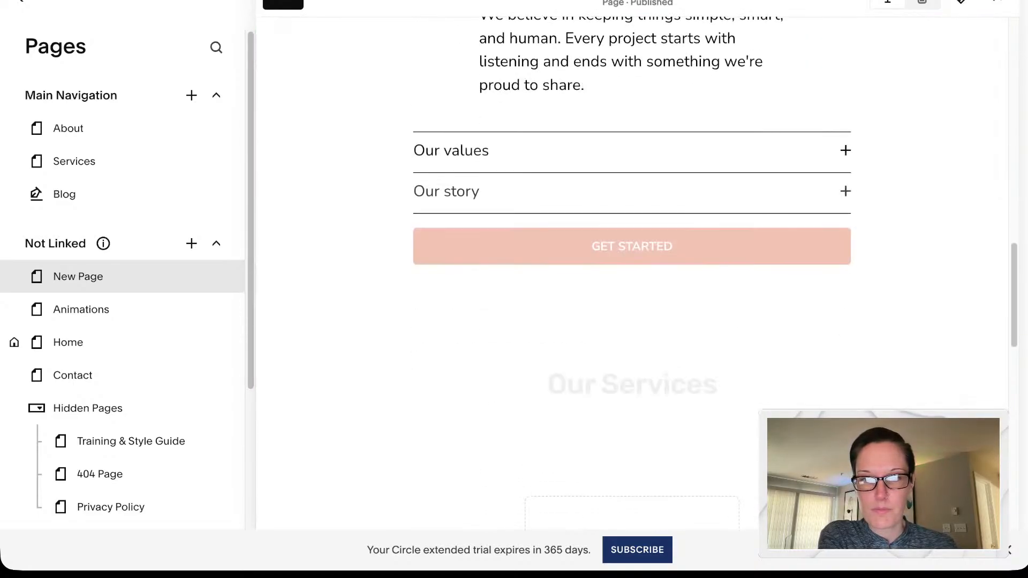
scroll(632, 268, down, 15)
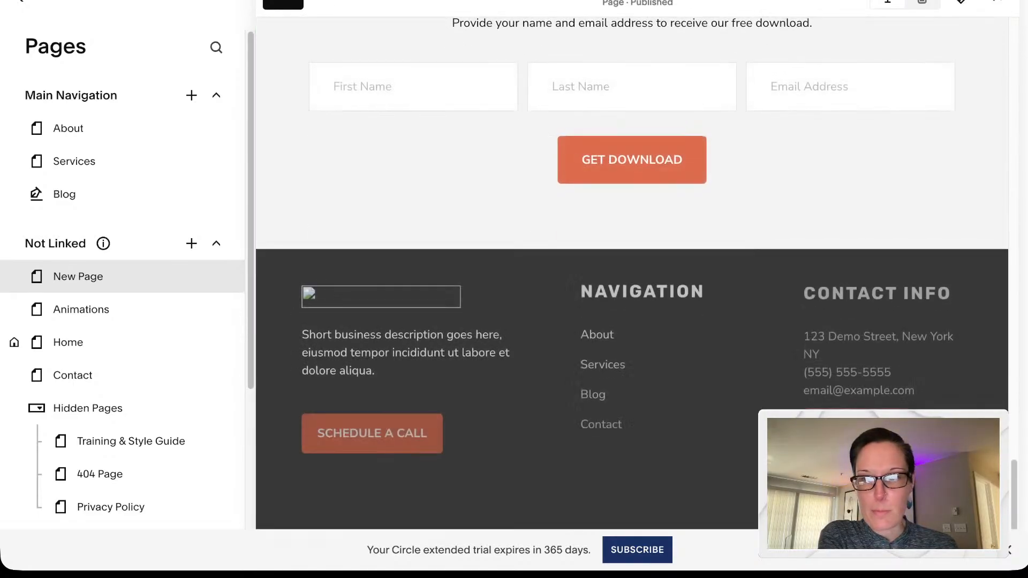
scroll(631, 268, up, 20)
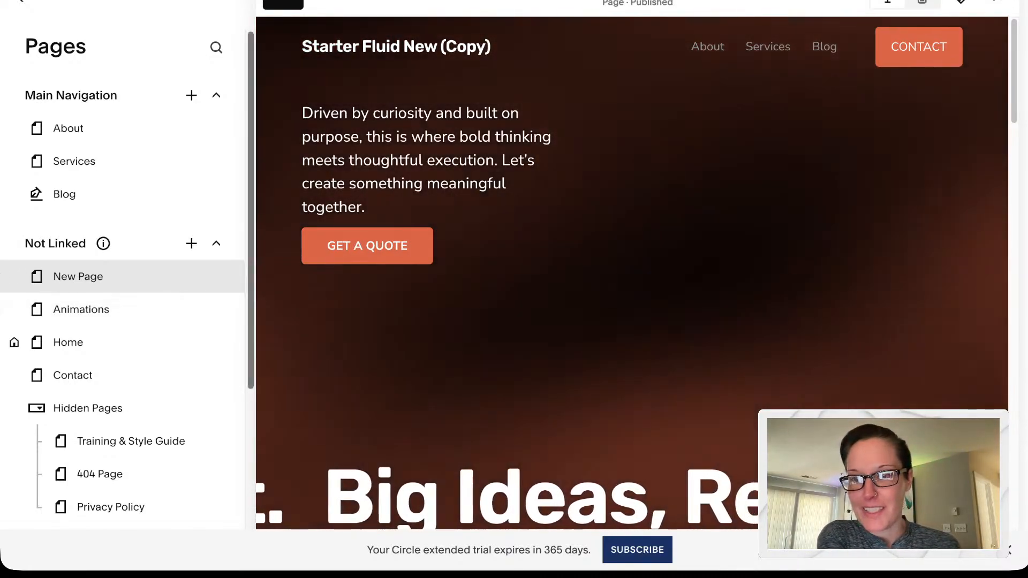
scroll(631, 268, down, 3)
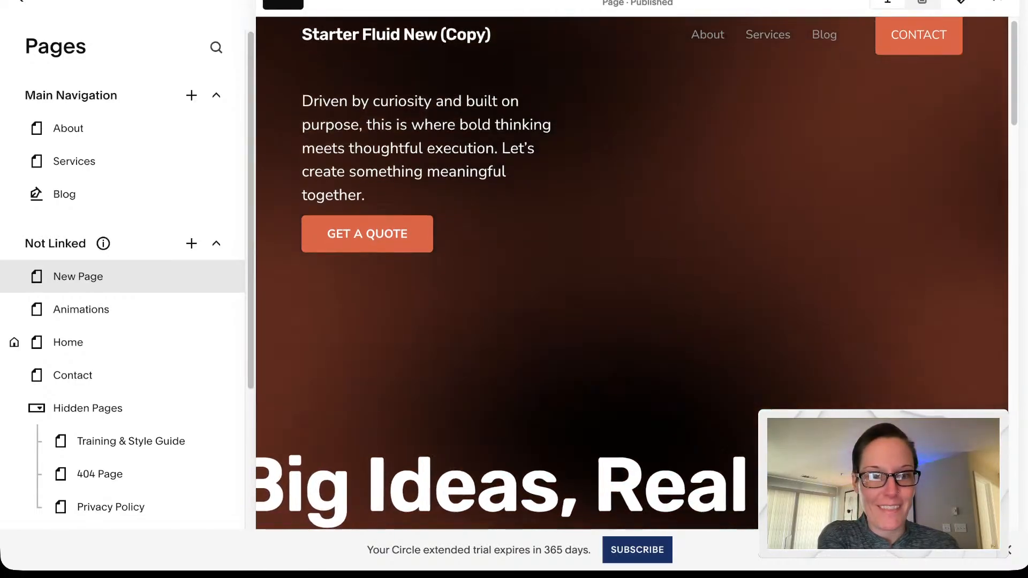
scroll(631, 268, up, 3)
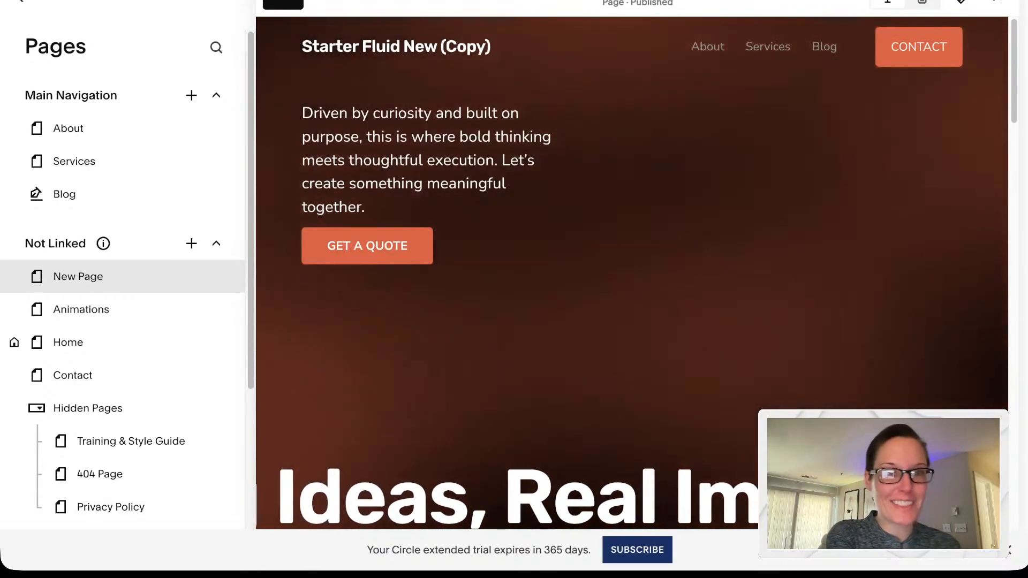
scroll(632, 268, down, 2)
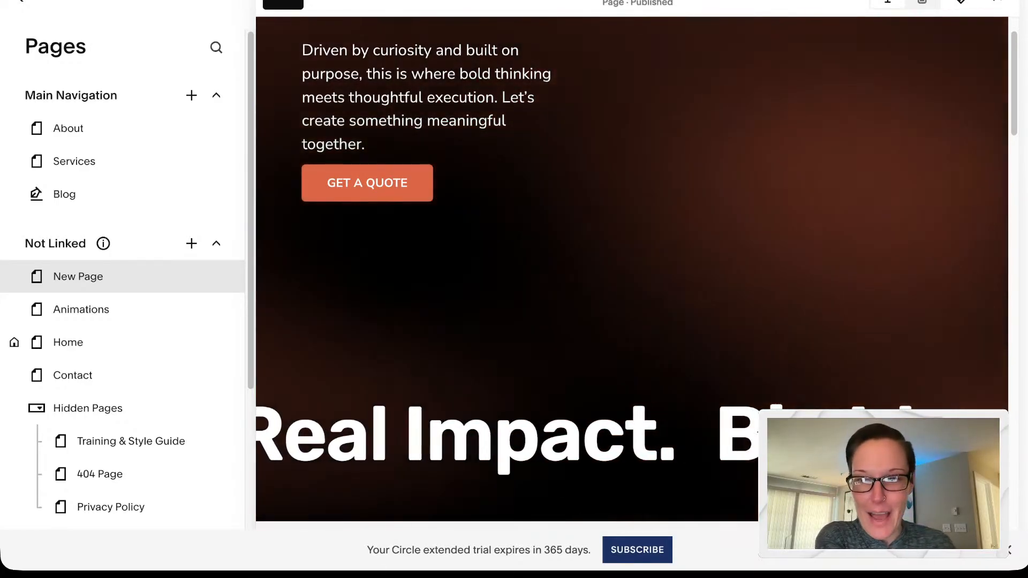
scroll(632, 268, up, 1)
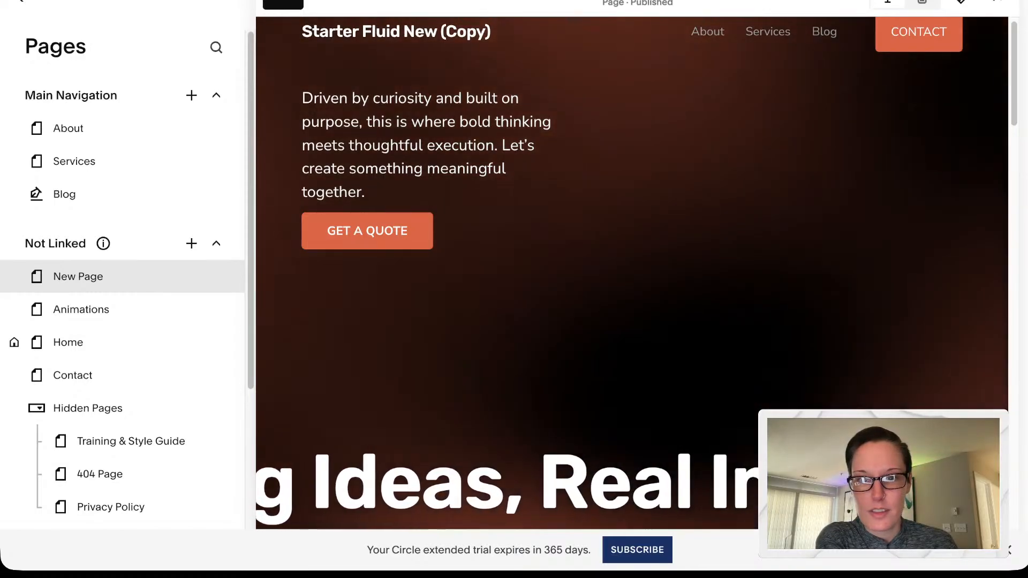
scroll(632, 273, up, 1)
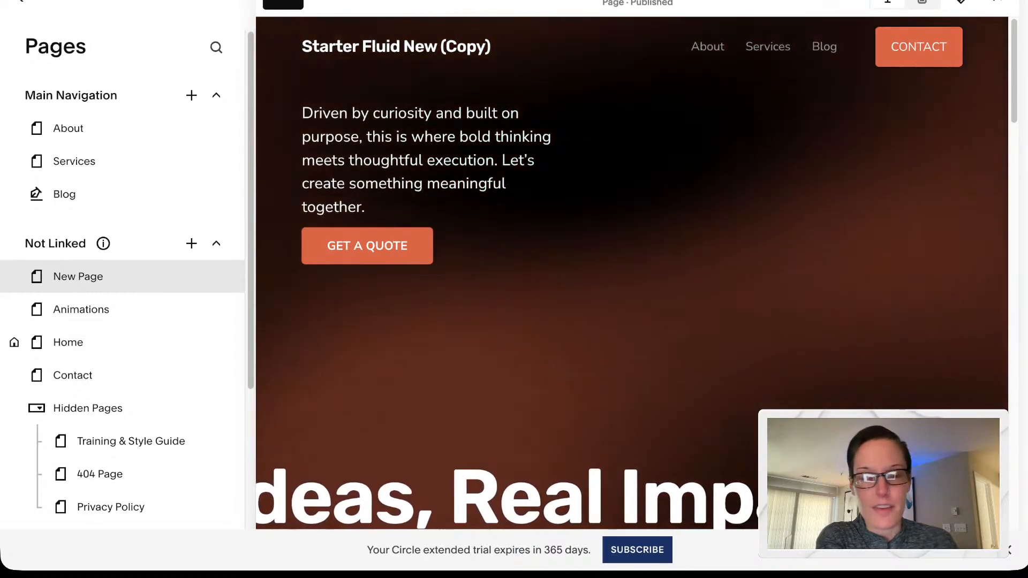